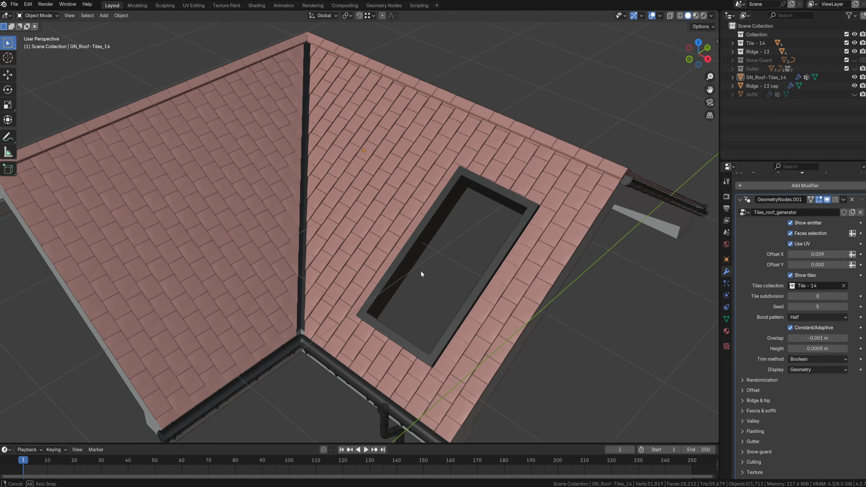
Split the 3D viewport and set the new area to a UV editor showing the Untitled image.
{"action": "left_click_drag", "start_coordinate": [717, 13], "coordinate": [449, 15]}
{"action": "left_click", "coordinate": [459, 15]}
{"action": "left_click", "coordinate": [498, 57]}
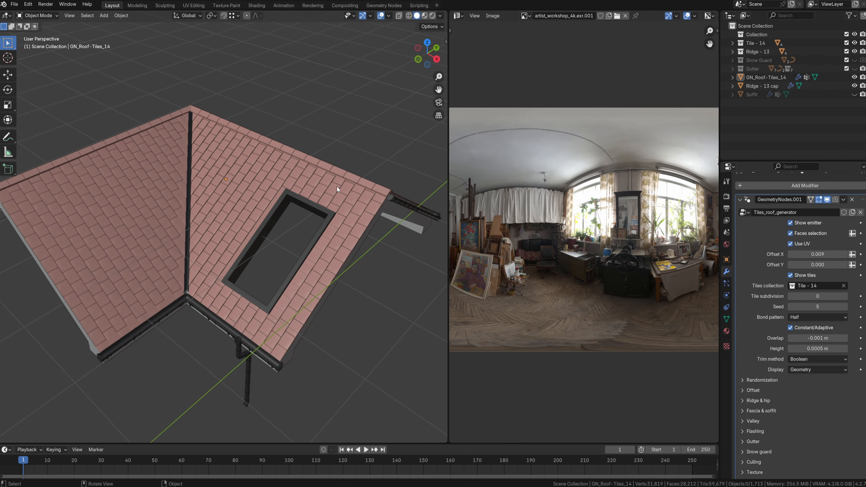
{"action": "left_click", "coordinate": [609, 15]}
{"action": "left_click", "coordinate": [612, 104]}
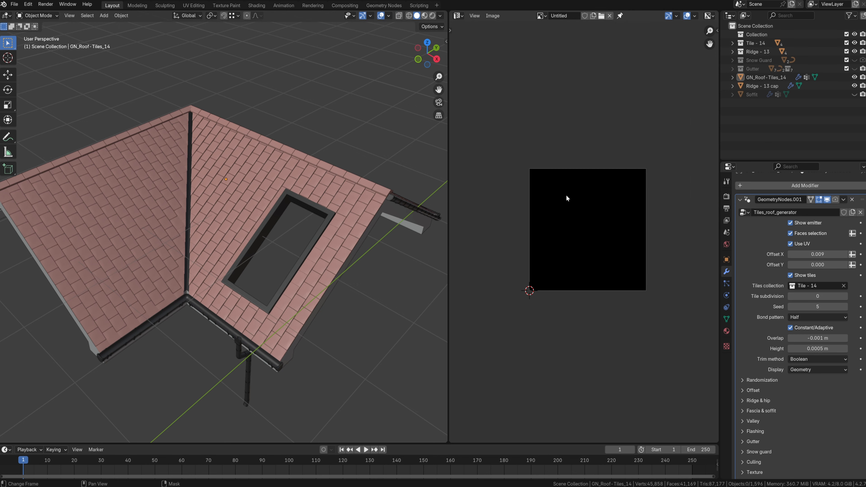
In edit mode, rotate the UVs of the two faces on the skylight roof slope by 90 degrees.
{"action": "key", "text": "Tab"}
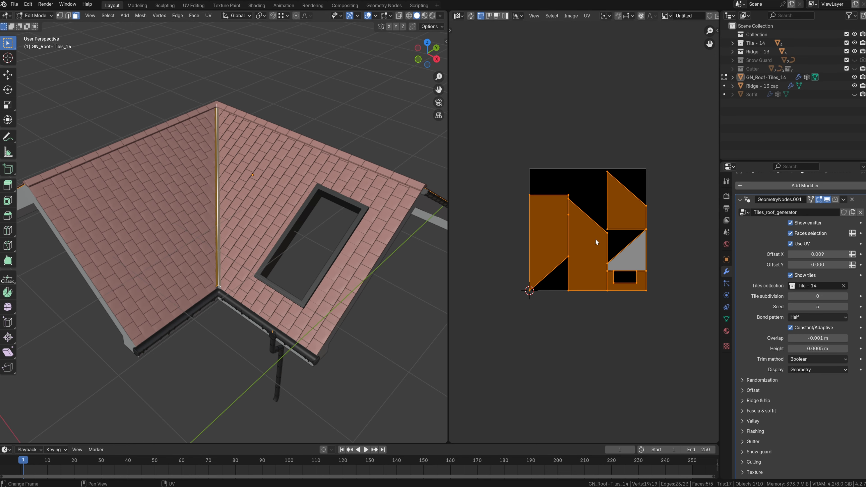
{"action": "left_click", "coordinate": [262, 198]}
{"action": "left_click", "coordinate": [394, 221], "text": "shift"}
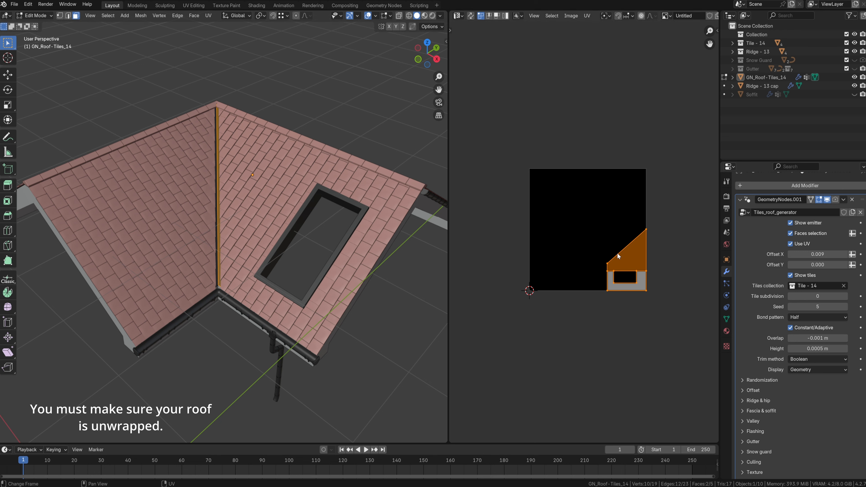
{"action": "key", "text": "r"}
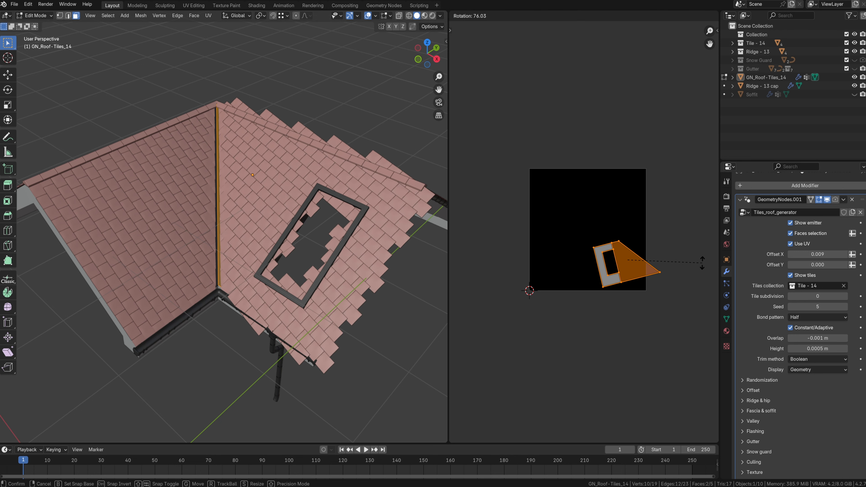
{"action": "key", "text": "9"}
{"action": "key", "text": "0"}
{"action": "key", "text": "Return"}
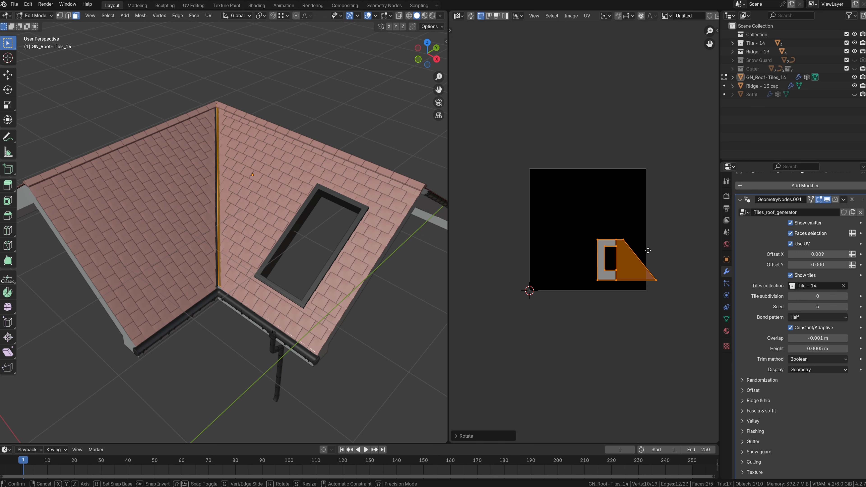
Try shifting the skylight slope's UV island along X and along Y to offset its tiles.
{"action": "key", "text": "g"}
{"action": "key", "text": "x"}
{"action": "key", "text": "y"}
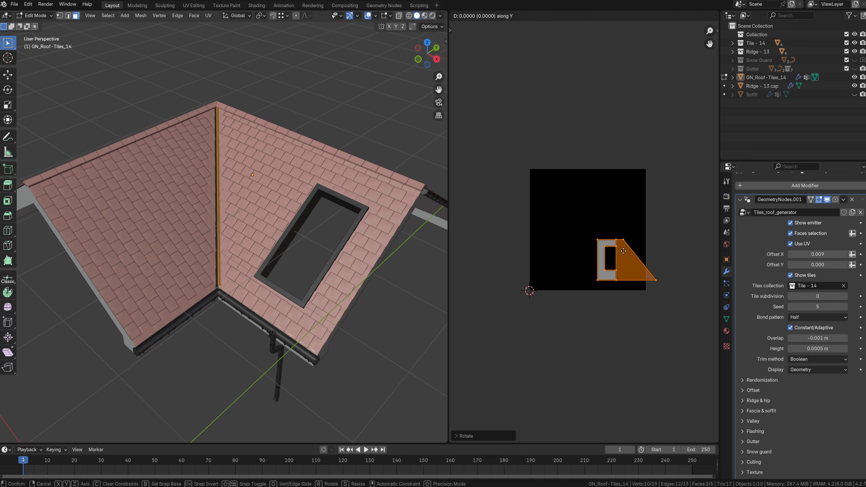
{"action": "left_click", "coordinate": [624, 259]}
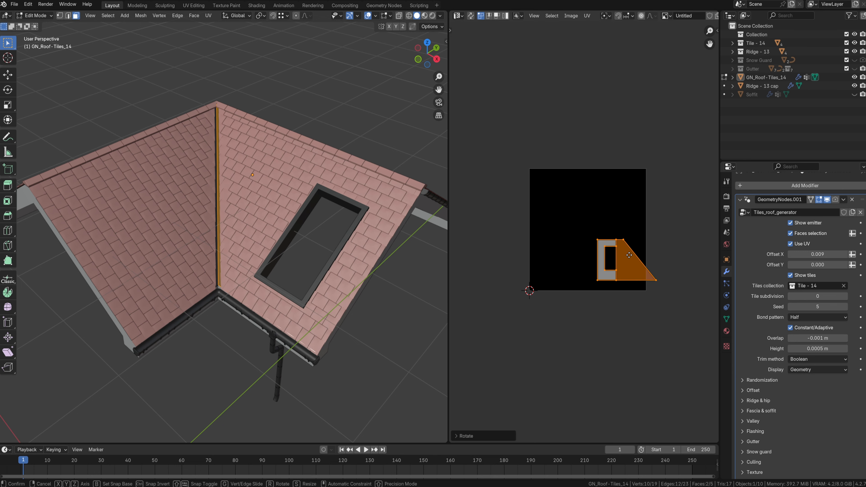
Turn the other visible roof slope's UV island by a quarter turn and try shifting it along X.
{"action": "left_click", "coordinate": [125, 224]}
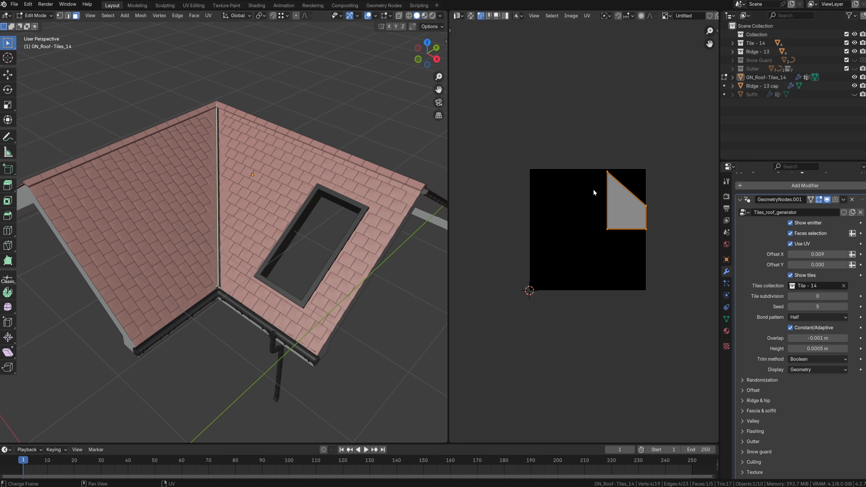
{"action": "key", "text": "g"}
{"action": "key", "text": "x"}
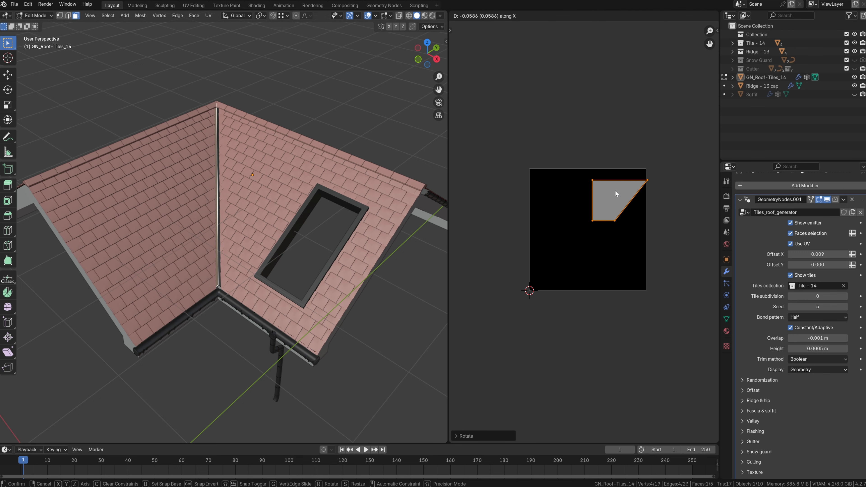
{"action": "left_click", "coordinate": [623, 191]}
Disable Use UV in the roof generator modifier and toggle Show tiles off and on again.
{"action": "left_click", "coordinate": [791, 243]}
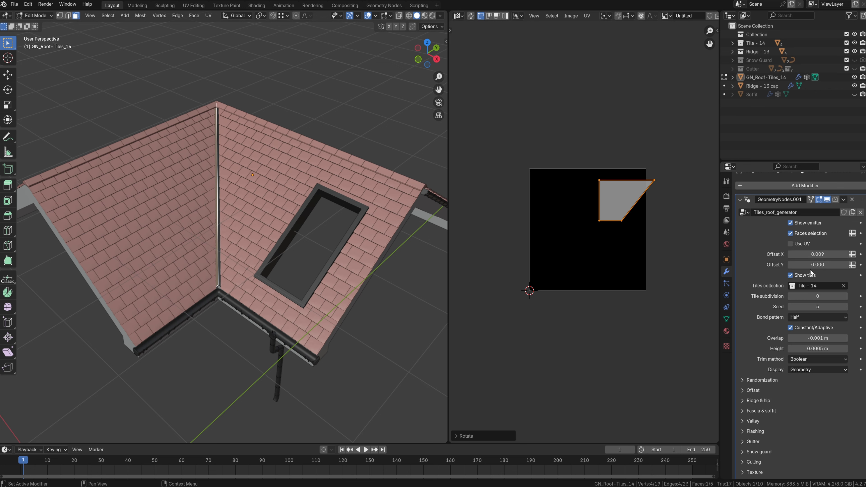
{"action": "left_click", "coordinate": [793, 277]}
{"action": "left_click", "coordinate": [793, 277]}
{"action": "left_click", "coordinate": [792, 277]}
{"action": "left_click", "coordinate": [791, 276]}
Leave edit mode, locate tile 6.004 in the Tile - 14 collection, and select the roof to compare its tile source.
{"action": "scroll", "coordinate": [212, 248], "scroll_direction": "down", "scroll_amount": 5}
{"action": "key", "text": "Tab"}
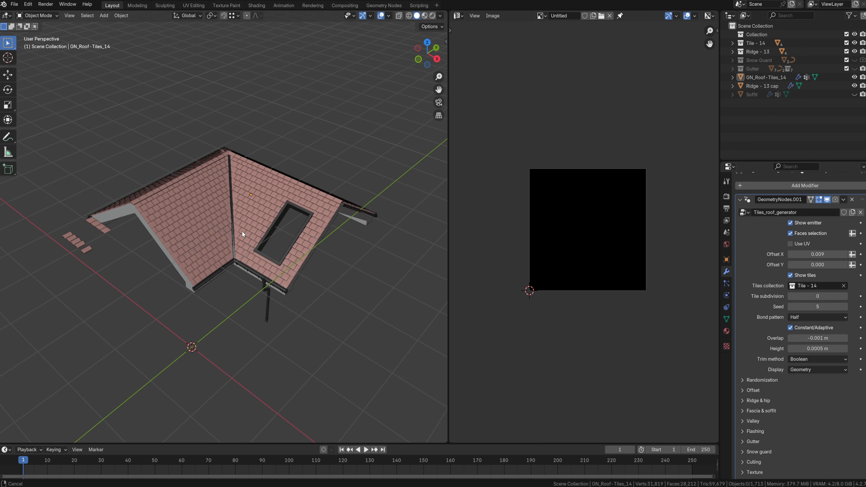
{"action": "scroll", "coordinate": [235, 237], "scroll_direction": "up", "scroll_amount": 4}
{"action": "left_click", "coordinate": [59, 235]}
{"action": "key", "text": "KP_Decimal"}
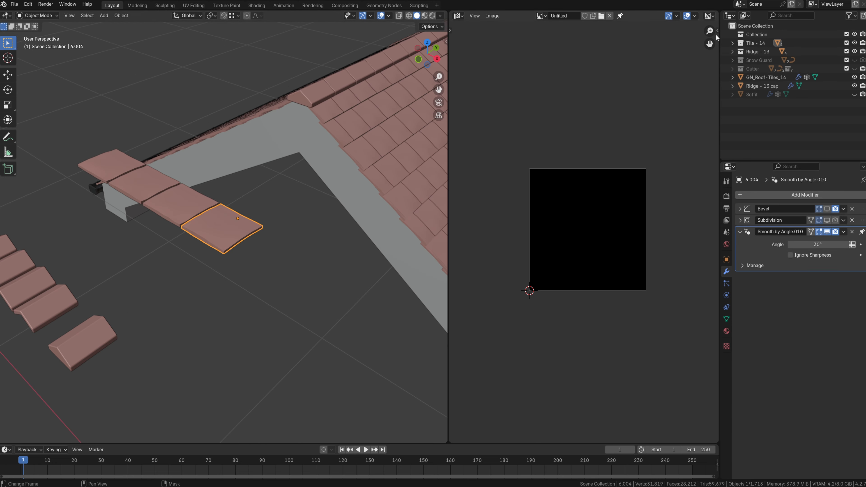
{"action": "key", "text": "KP_Decimal"}
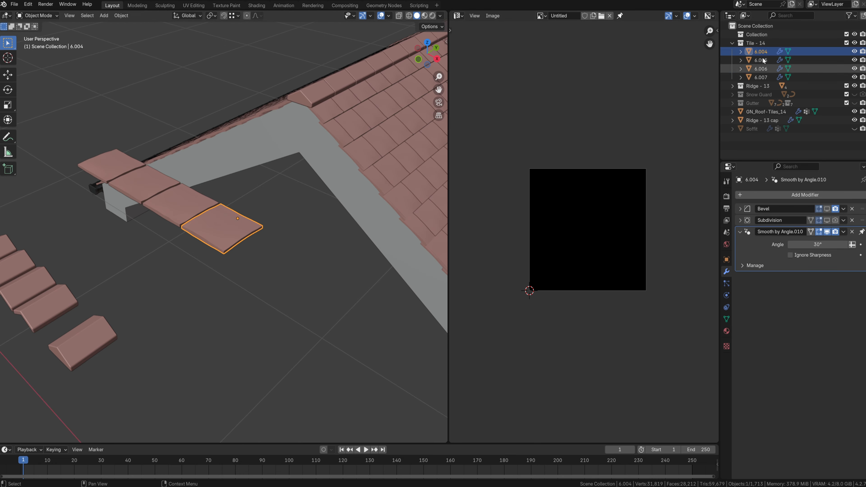
{"action": "scroll", "coordinate": [336, 161], "scroll_direction": "down", "scroll_amount": 1}
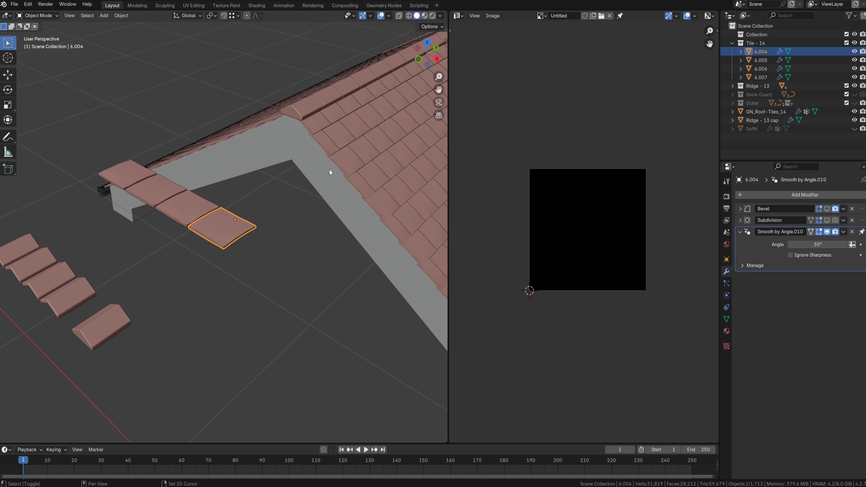
{"action": "middle_click_drag", "start_coordinate": [330, 169], "coordinate": [286, 178], "text": "shift"}
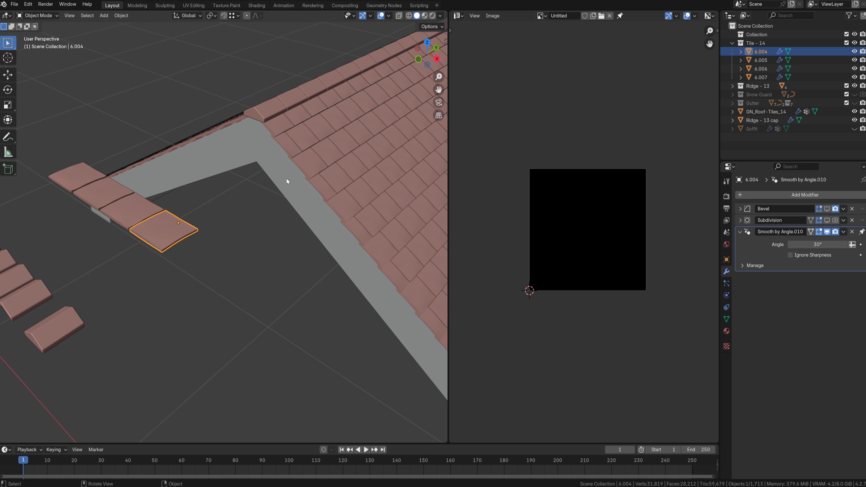
{"action": "left_click", "coordinate": [338, 201]}
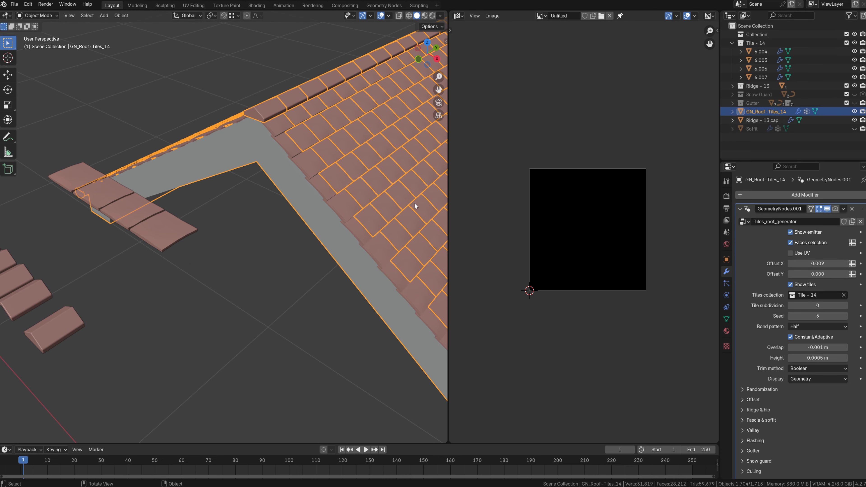
Try raising a corner vertex of tile 6.004 about 0.04 m along Z, inspect the roof, and undo the move.
{"action": "left_click", "coordinate": [152, 234]}
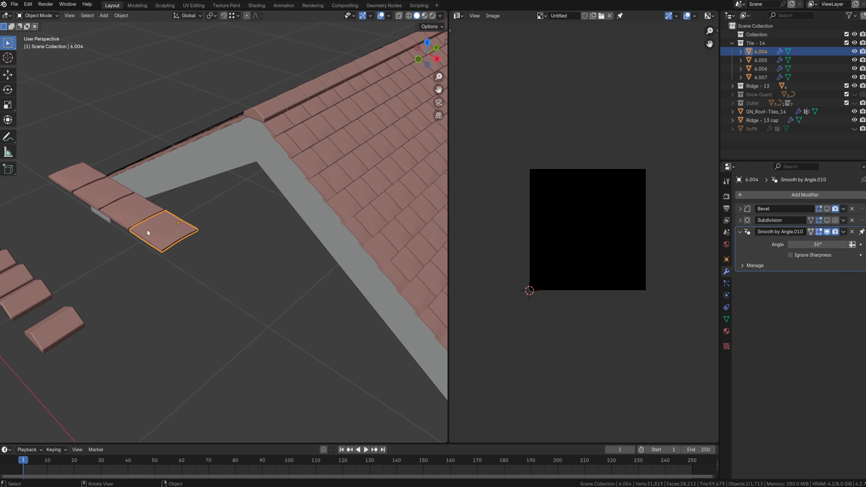
{"action": "key", "text": "Tab"}
{"action": "key", "text": "1"}
{"action": "left_click", "coordinate": [162, 251]}
{"action": "key", "text": "g"}
{"action": "key", "text": "z"}
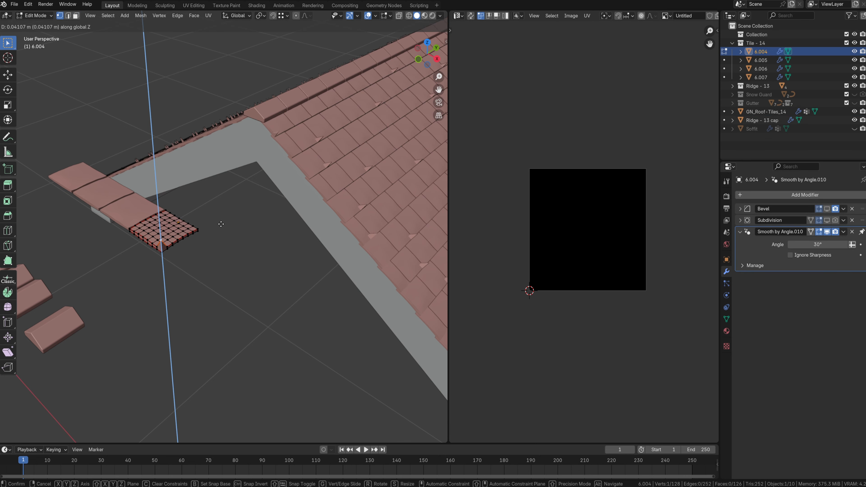
{"action": "left_click", "coordinate": [219, 224]}
{"action": "middle_click_drag", "start_coordinate": [219, 225], "coordinate": [360, 174]}
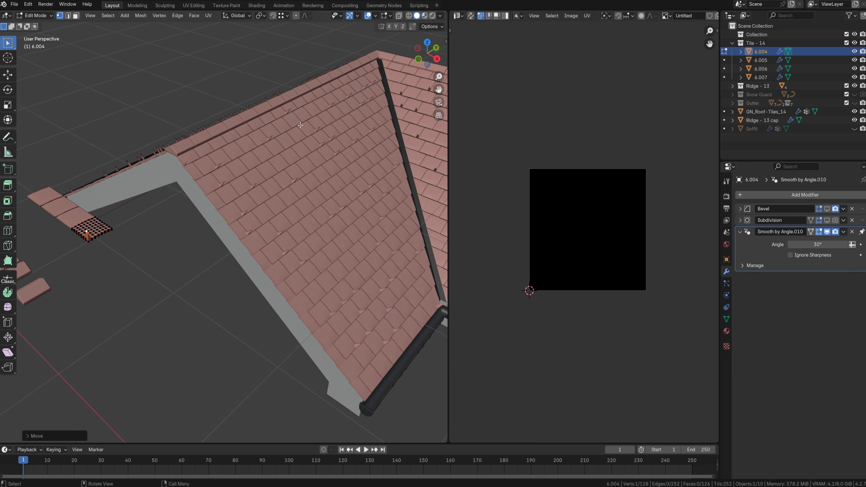
{"action": "middle_click_drag", "start_coordinate": [235, 182], "coordinate": [349, 132]}
{"action": "middle_click_drag", "start_coordinate": [312, 194], "coordinate": [150, 253]}
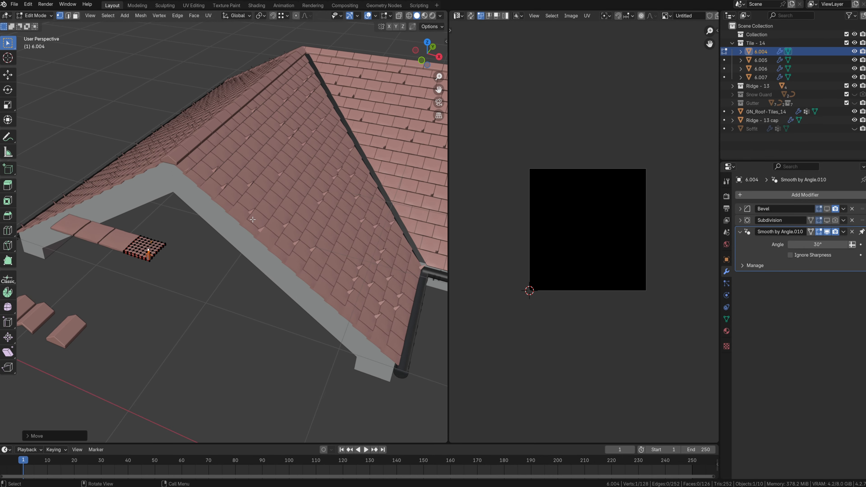
{"action": "key", "text": "ctrl+z"}
{"action": "key", "text": "Tab"}
Delete tiles 6.004, 6.005 and 6.006 from the Tile - 14 collection.
{"action": "left_click", "coordinate": [119, 238], "text": "shift"}
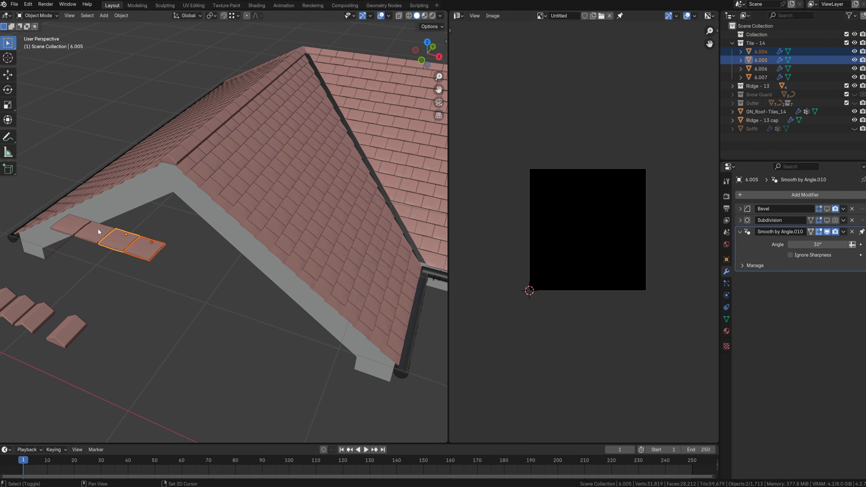
{"action": "left_click", "coordinate": [95, 227], "text": "shift"}
{"action": "key", "text": "x"}
{"action": "left_click", "coordinate": [85, 227]}
Move the remaining tile 6.007 along the X axis.
{"action": "left_click", "coordinate": [84, 226]}
{"action": "key", "text": "g"}
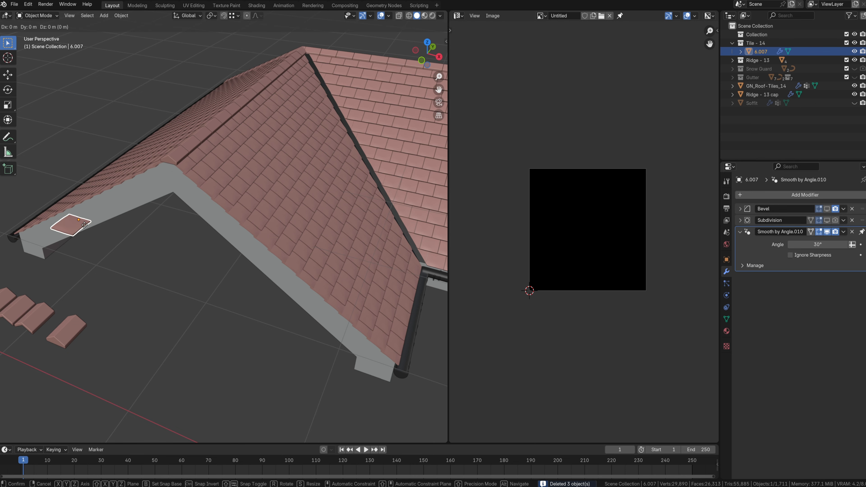
{"action": "key", "text": "x"}
{"action": "left_click", "coordinate": [198, 265]}
Examine the shape of tile 6.007 and its origin from the side and from above.
{"action": "middle_click_drag", "start_coordinate": [223, 293], "coordinate": [184, 240]}
{"action": "key", "text": "KP_Decimal"}
{"action": "key", "text": "KP_3"}
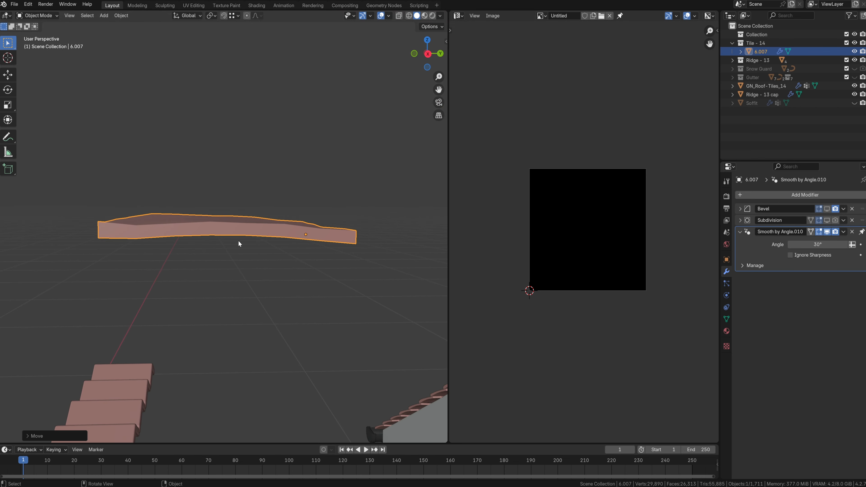
{"action": "middle_click_drag", "start_coordinate": [295, 227], "coordinate": [307, 249]}
{"action": "scroll", "coordinate": [306, 247], "scroll_direction": "up", "scroll_amount": 6}
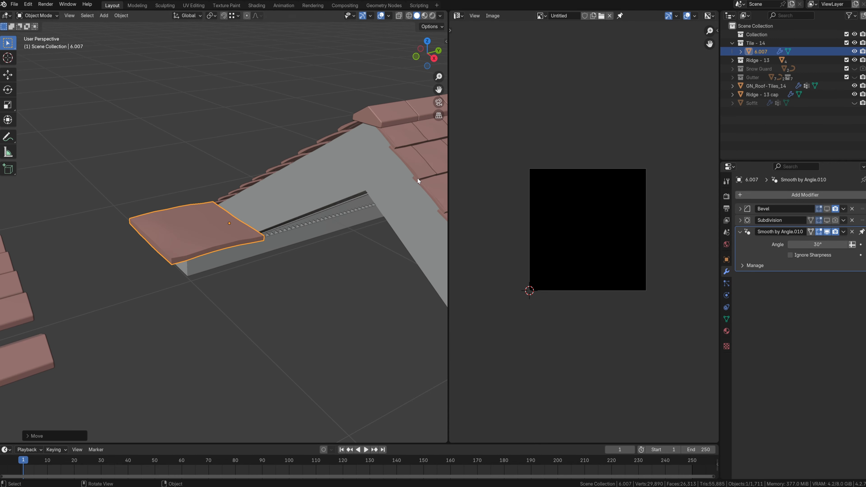
{"action": "middle_click_drag", "start_coordinate": [418, 180], "coordinate": [240, 234]}
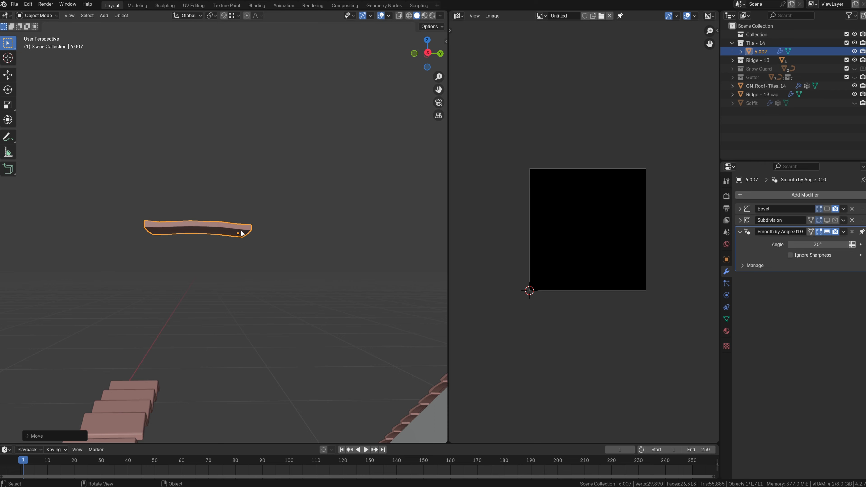
{"action": "scroll", "coordinate": [241, 233], "scroll_direction": "down", "scroll_amount": 3}
In edit mode, try shifting the whole mesh of tile 6.007 along global Y relative to its origin.
{"action": "key", "text": "Tab"}
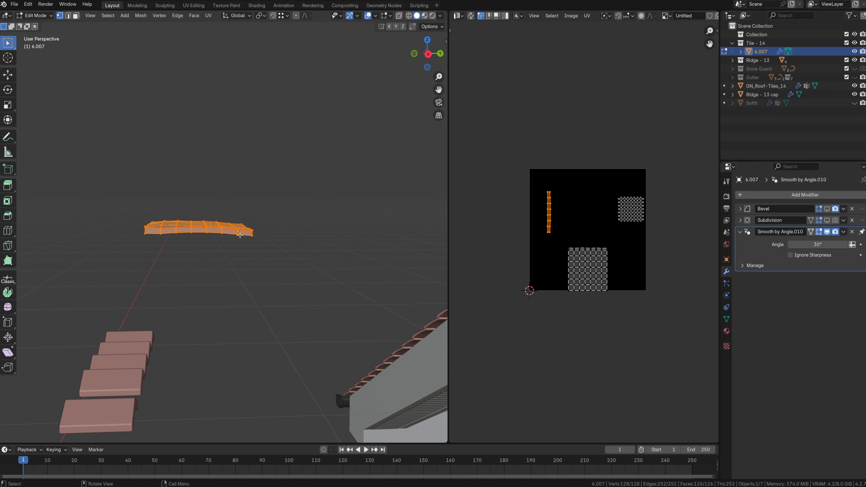
{"action": "scroll", "coordinate": [240, 236], "scroll_direction": "down", "scroll_amount": 3}
{"action": "middle_click_drag", "start_coordinate": [240, 236], "coordinate": [232, 270]}
{"action": "scroll", "coordinate": [225, 270], "scroll_direction": "up", "scroll_amount": 3}
{"action": "key", "text": "g"}
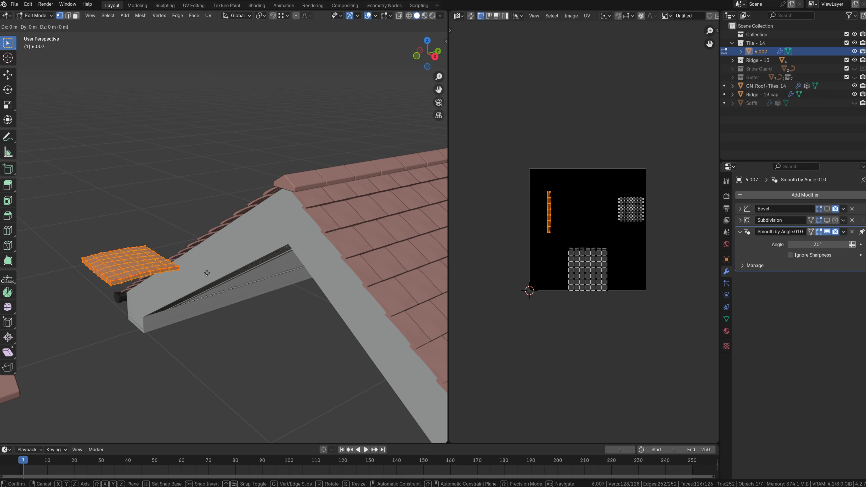
{"action": "key", "text": "y"}
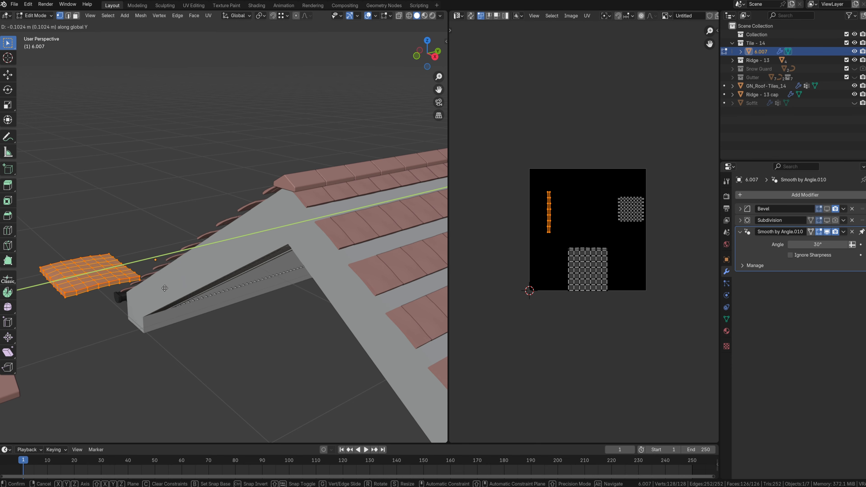
{"action": "left_click", "coordinate": [220, 255]}
Try rotating the whole mesh of tile 6.007 about -6.5 degrees around global X and inspect the roof.
{"action": "middle_click_drag", "start_coordinate": [220, 255], "coordinate": [276, 311]}
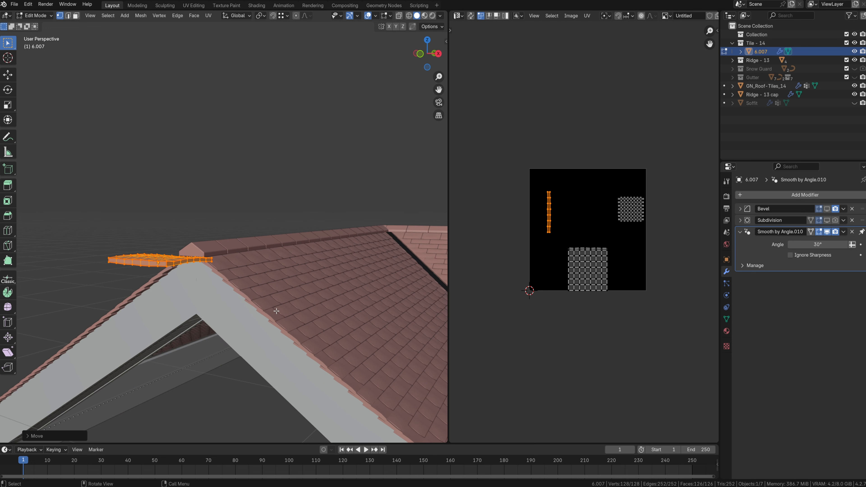
{"action": "key", "text": "r"}
{"action": "key", "text": "x"}
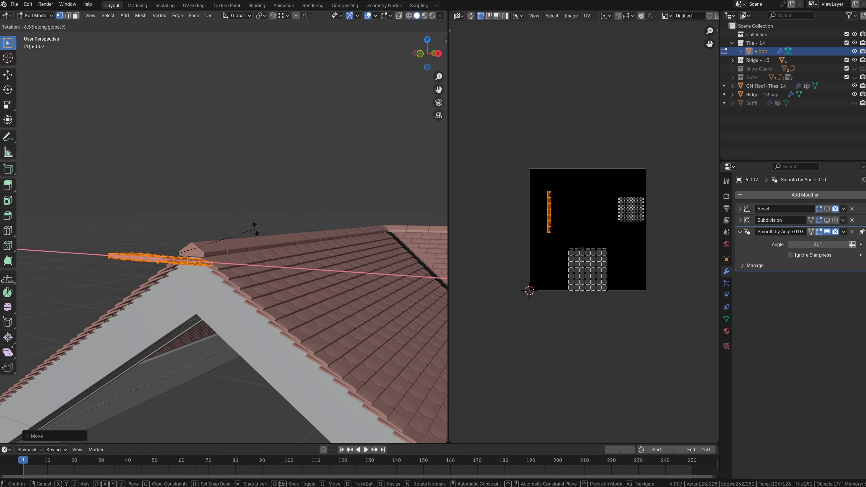
{"action": "left_click", "coordinate": [253, 231]}
{"action": "middle_click_drag", "start_coordinate": [302, 286], "coordinate": [224, 275]}
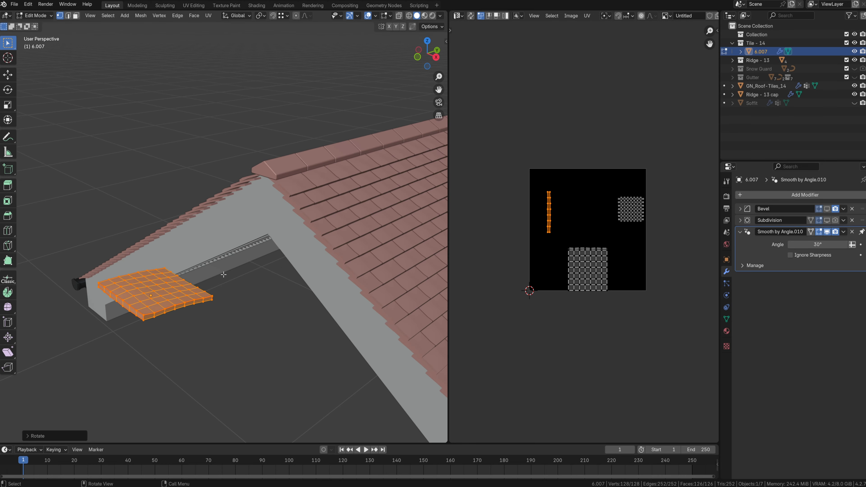
{"action": "scroll", "coordinate": [272, 284], "scroll_direction": "down", "scroll_amount": 2}
{"action": "scroll", "coordinate": [272, 284], "scroll_direction": "down", "scroll_amount": 1}
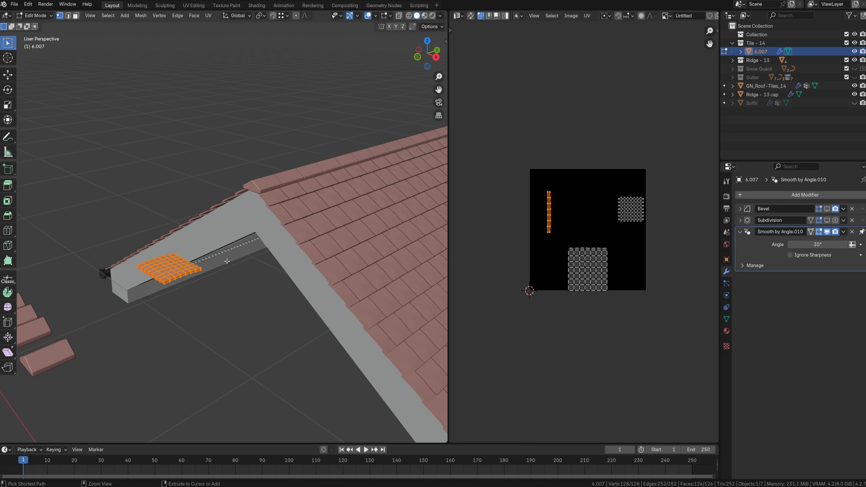
Return to object mode and snap the 3D cursor to the origin of tile 6.007.
{"action": "key", "text": "Tab"}
{"action": "middle_click_drag", "start_coordinate": [200, 273], "coordinate": [242, 259]}
{"action": "key", "text": "shift+s"}
{"action": "left_click", "coordinate": [242, 300]}
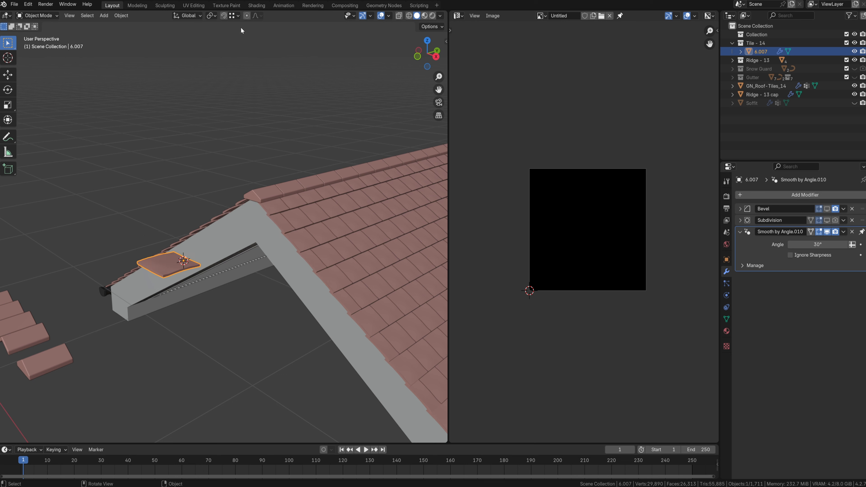
Set the transform pivot to 3D Cursor and try scaling the whole mesh of tile 6.007 to about 1.18 in edit mode.
{"action": "left_click", "coordinate": [193, 16]}
{"action": "left_click", "coordinate": [211, 15]}
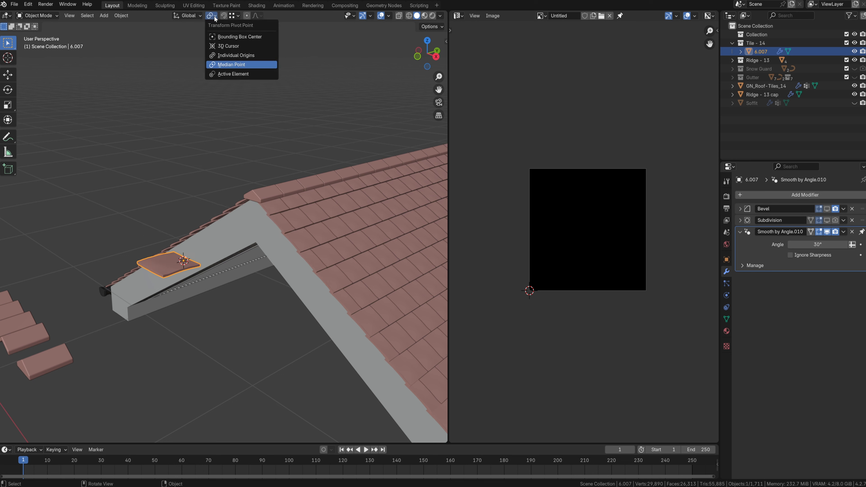
{"action": "left_click", "coordinate": [231, 48]}
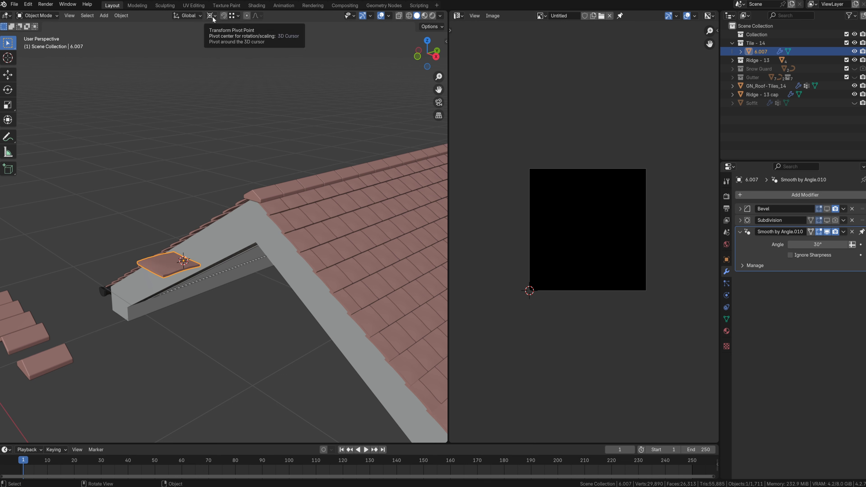
{"action": "key", "text": "Tab"}
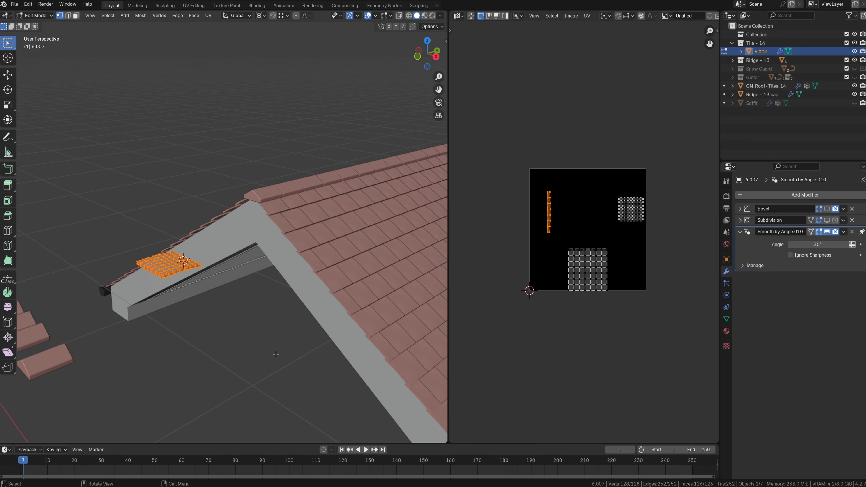
{"action": "key", "text": "s"}
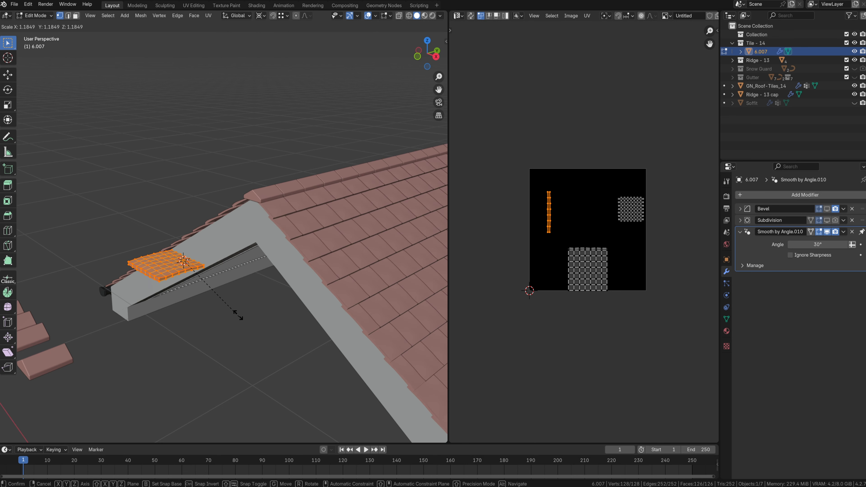
{"action": "left_click", "coordinate": [231, 306]}
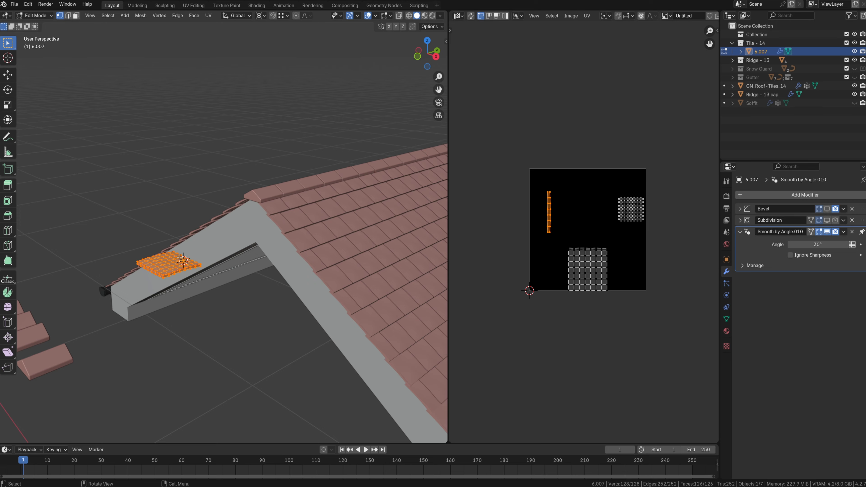
From the side view, try scaling the mesh of tile 6.007 around the 3D cursor to about 0.74 and 0.91.
{"action": "key", "text": "KP_3"}
{"action": "key", "text": "KP_Decimal"}
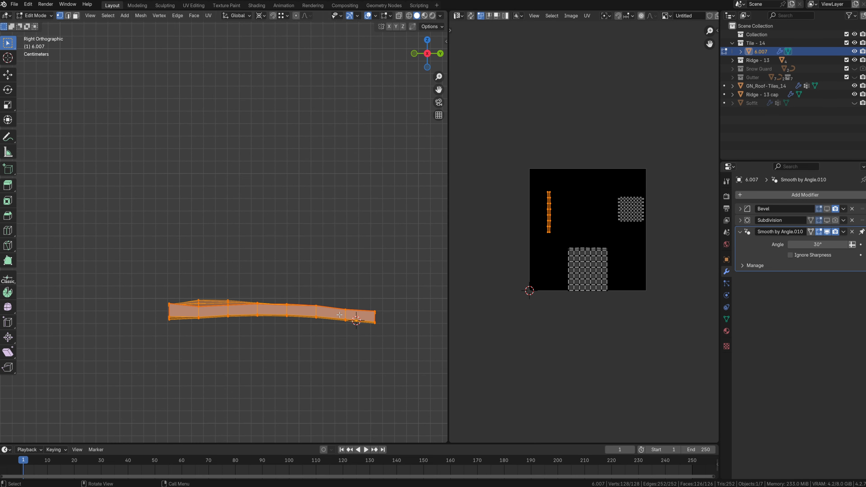
{"action": "scroll", "coordinate": [340, 314], "scroll_direction": "down", "scroll_amount": 5}
{"action": "middle_click_drag", "start_coordinate": [306, 295], "coordinate": [228, 258], "text": "shift"}
{"action": "key", "text": "s"}
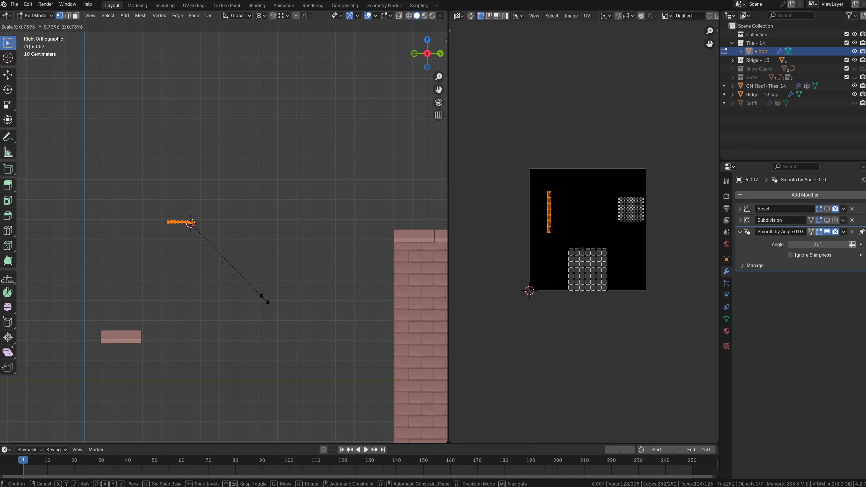
{"action": "left_click", "coordinate": [278, 297]}
{"action": "left_click", "coordinate": [261, 15]}
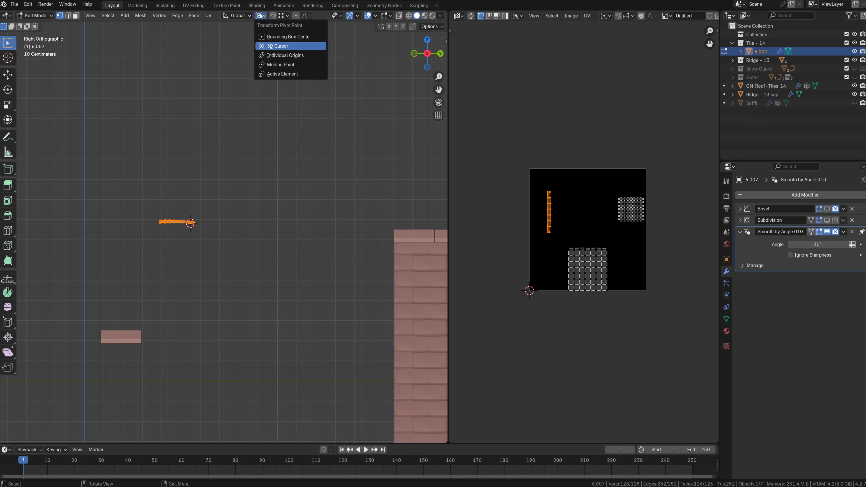
{"action": "left_click", "coordinate": [290, 56]}
{"action": "key", "text": "s"}
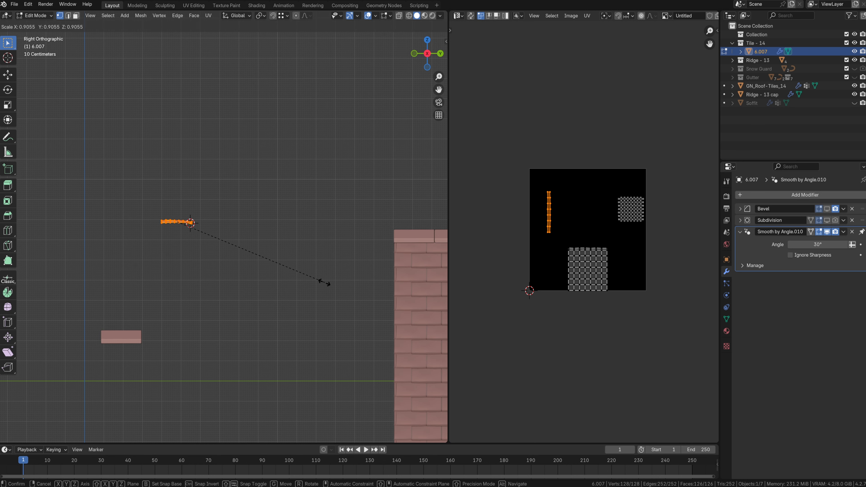
{"action": "left_click", "coordinate": [316, 282]}
With the roof in view, scale the whole mesh of tile 6.007 down to about 0.62.
{"action": "middle_click_drag", "start_coordinate": [315, 283], "coordinate": [370, 316]}
{"action": "middle_click_drag", "start_coordinate": [374, 391], "coordinate": [319, 375], "text": "shift"}
{"action": "key", "text": "s"}
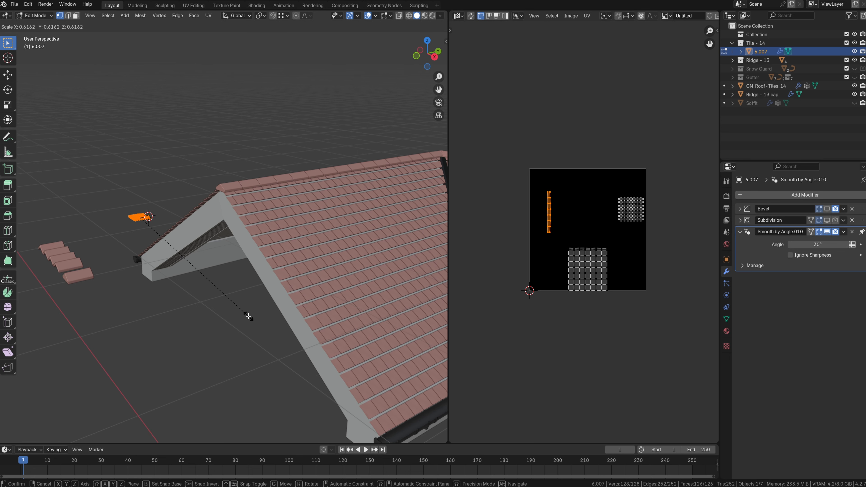
{"action": "left_click", "coordinate": [248, 316]}
Move the mesh of tile 6.007 along global Y until it covers its origin, and return to object mode.
{"action": "middle_click_drag", "start_coordinate": [233, 241], "coordinate": [239, 264]}
{"action": "scroll", "coordinate": [193, 284], "scroll_direction": "up", "scroll_amount": 4}
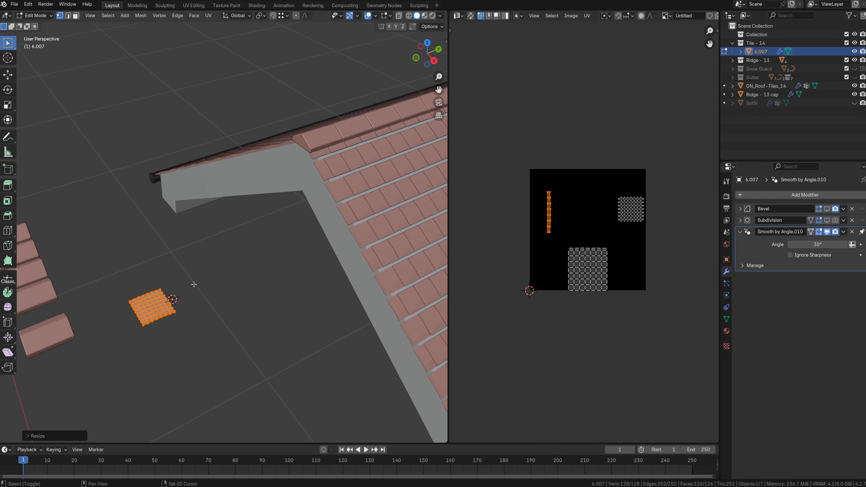
{"action": "key", "text": "g"}
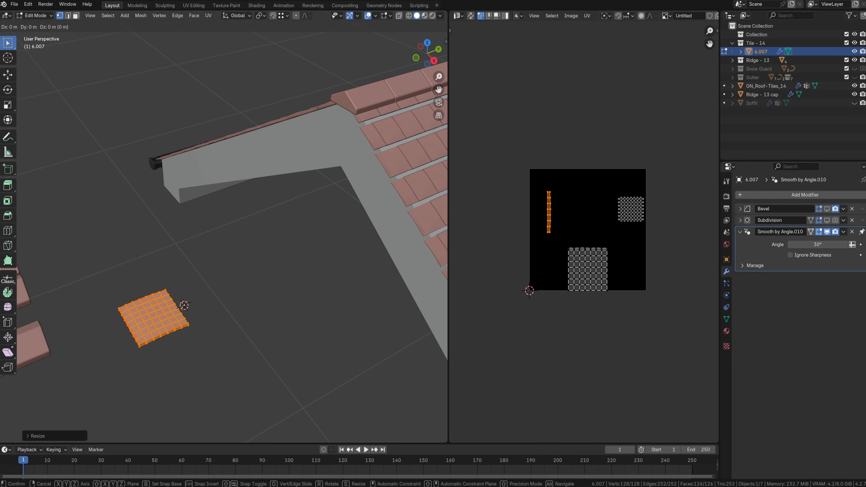
{"action": "key", "text": "y"}
{"action": "left_click", "coordinate": [201, 301]}
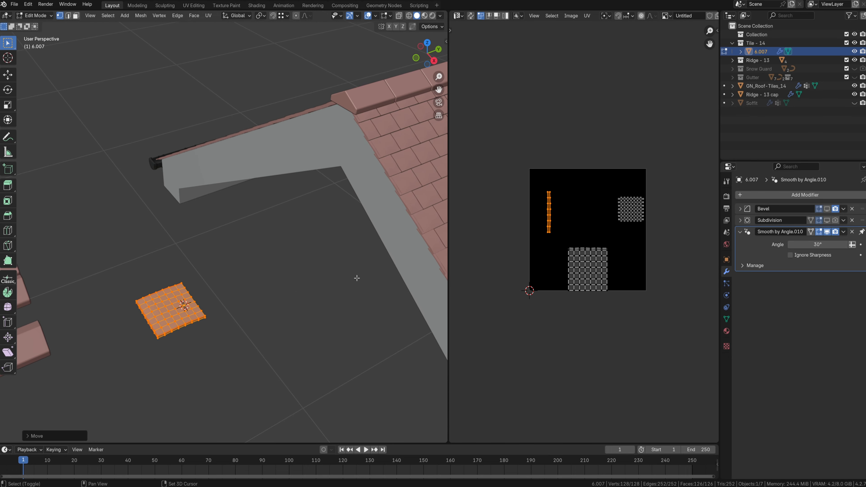
{"action": "middle_click_drag", "start_coordinate": [353, 276], "coordinate": [286, 270]}
{"action": "scroll", "coordinate": [252, 245], "scroll_direction": "up", "scroll_amount": 3}
{"action": "scroll", "coordinate": [132, 269], "scroll_direction": "down", "scroll_amount": 2}
{"action": "key", "text": "Tab"}
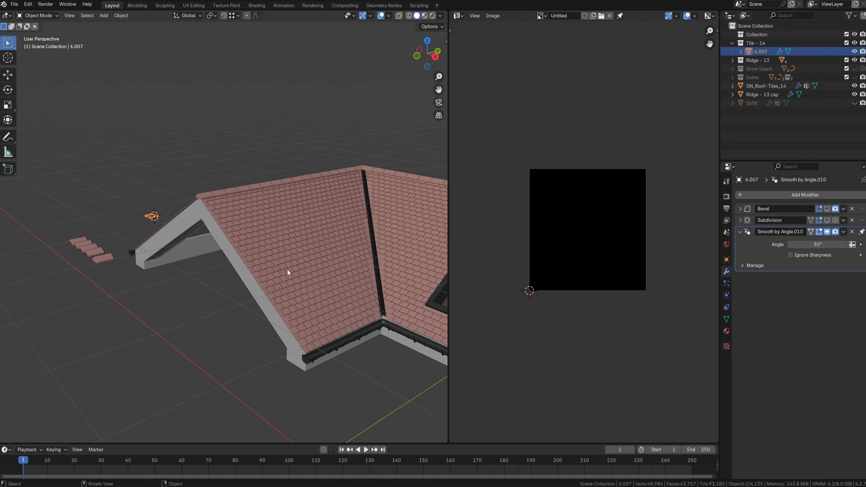
Select the tiled roof and try a Tile subdivision of 1 in its generator settings.
{"action": "scroll", "coordinate": [287, 269], "scroll_direction": "up", "scroll_amount": 2}
{"action": "left_click", "coordinate": [328, 205]}
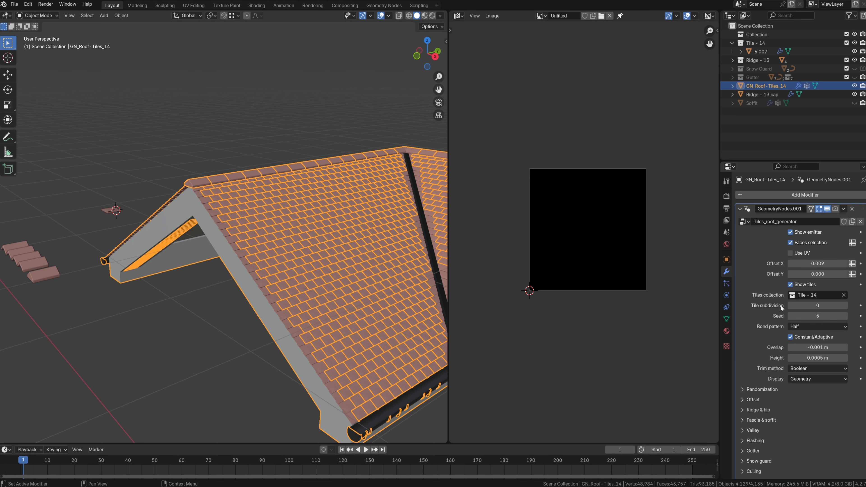
{"action": "key", "text": "alt+a"}
{"action": "middle_click_drag", "start_coordinate": [409, 229], "coordinate": [341, 220], "text": "shift"}
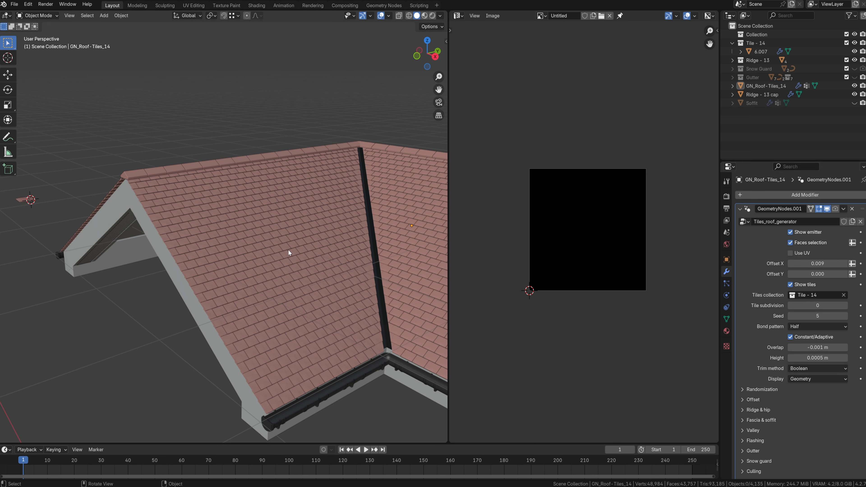
{"action": "left_click", "coordinate": [845, 306]}
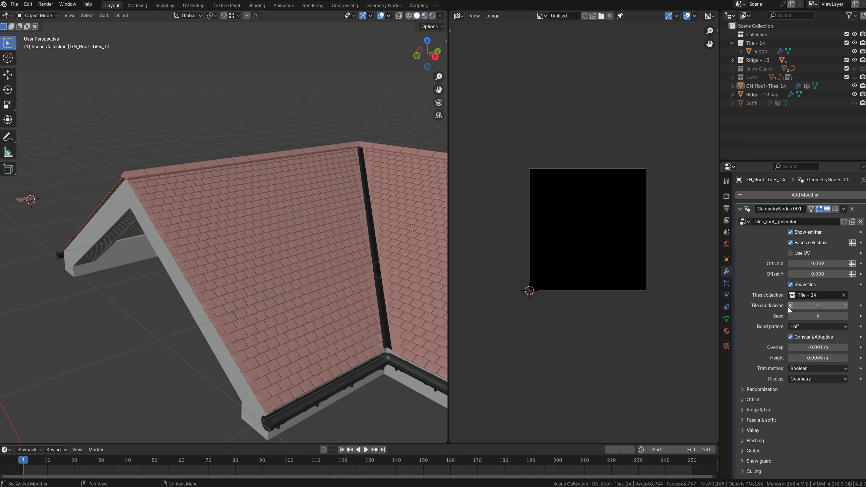
Compare source tile 6.007 with the roof built from it, checking the tile's mesh up close.
{"action": "left_click", "coordinate": [27, 203]}
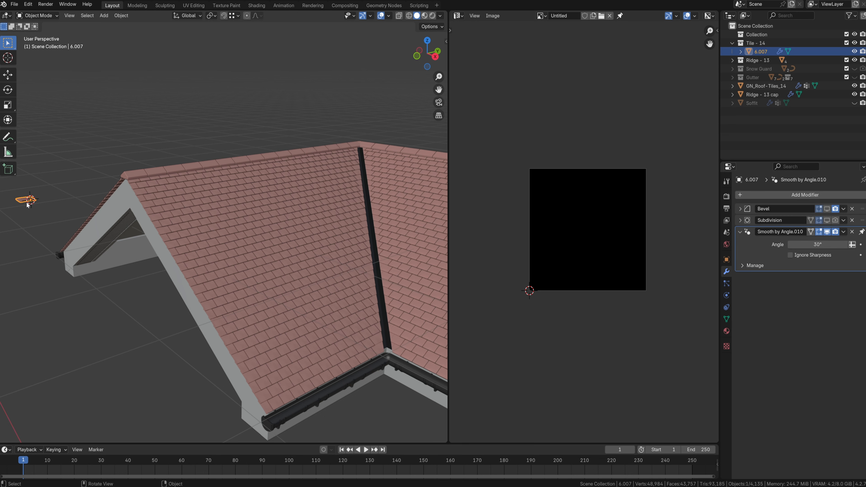
{"action": "left_click", "coordinate": [237, 267]}
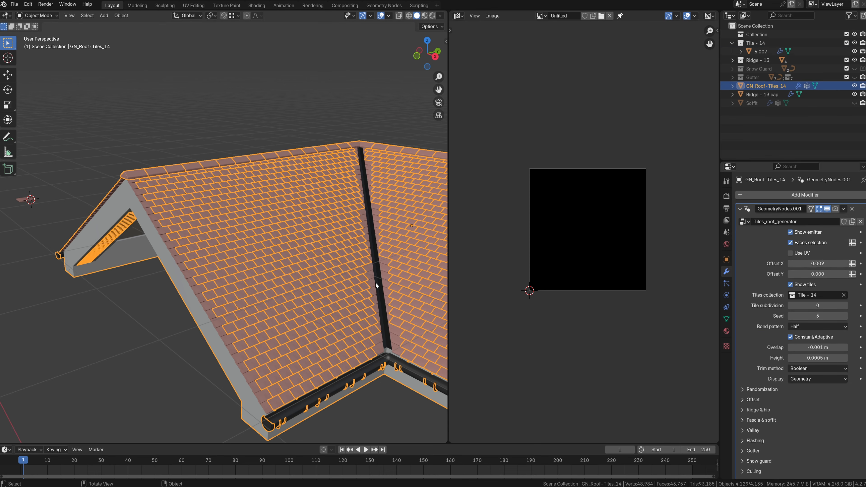
{"action": "middle_click_drag", "start_coordinate": [354, 164], "coordinate": [338, 227]}
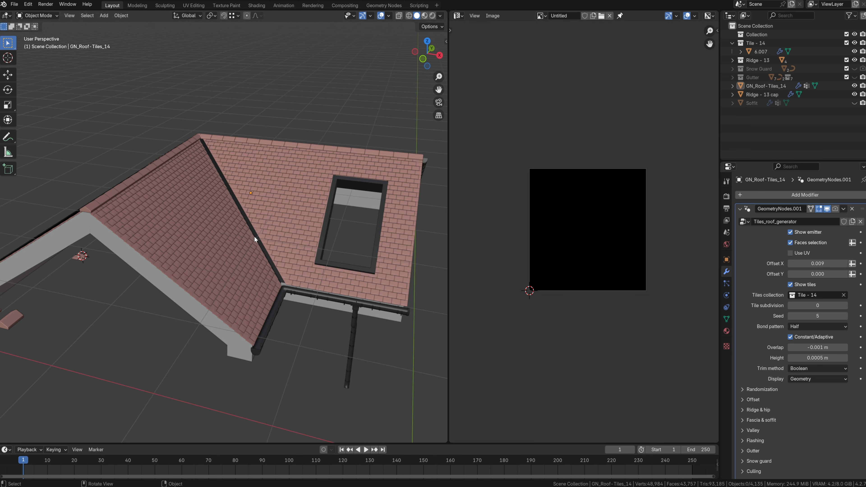
{"action": "left_click", "coordinate": [77, 260]}
{"action": "key", "text": "KP_Decimal"}
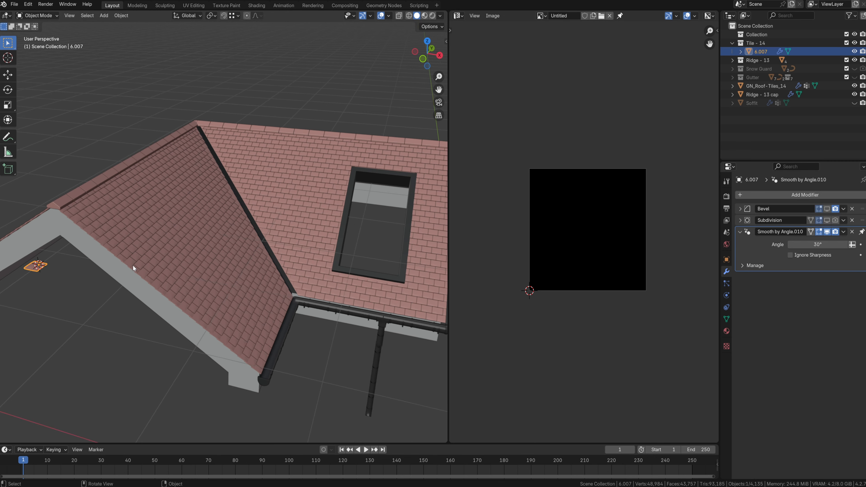
{"action": "key", "text": "Tab"}
{"action": "middle_click_drag", "start_coordinate": [232, 265], "coordinate": [248, 300]}
{"action": "scroll", "coordinate": [251, 348], "scroll_direction": "down", "scroll_amount": 10}
Leave edit mode, select the roof GN_Roof-Tiles_14 and set its Seed to 62.
{"action": "key", "text": "Tab"}
{"action": "left_click", "coordinate": [248, 303]}
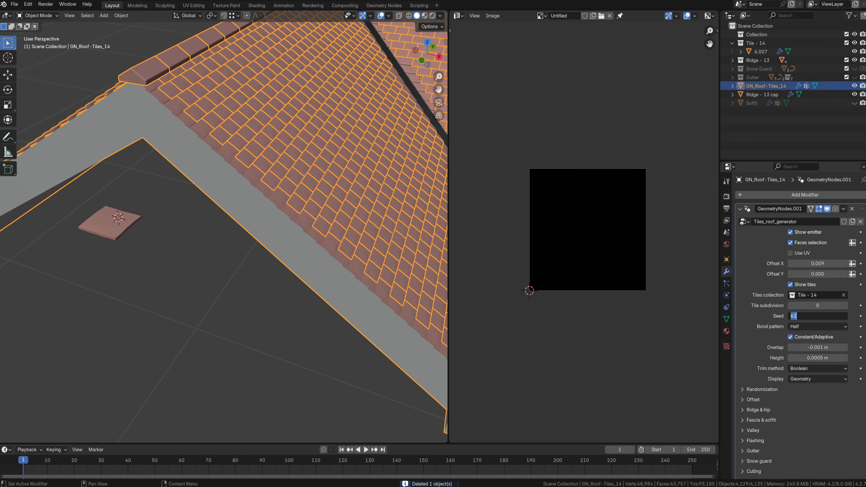
{"action": "key", "text": "Return"}
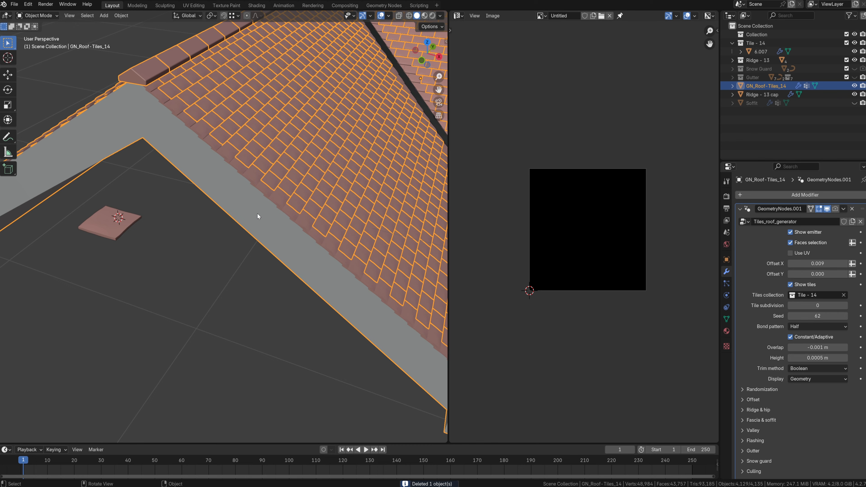
Duplicate source tile 6.007 and place the copy beside it along the X axis.
{"action": "left_click", "coordinate": [136, 218]}
{"action": "key", "text": "shift+d"}
{"action": "key", "text": "x"}
{"action": "left_click", "coordinate": [177, 251]}
Raise one vertex of the tile copy along Z in edit mode to make it a distinct variant.
{"action": "key", "text": "Tab"}
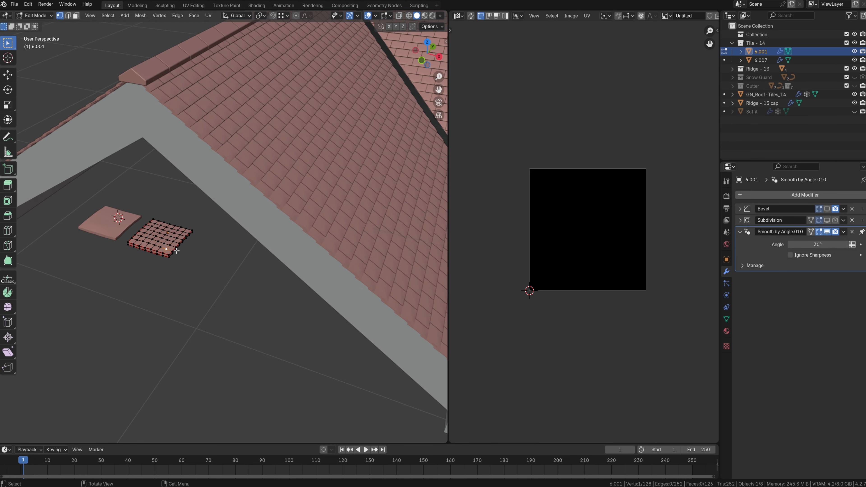
{"action": "key", "text": "g"}
{"action": "key", "text": "z"}
{"action": "left_click", "coordinate": [177, 233]}
{"action": "key", "text": "Tab"}
Select the roof and increase its Seed to 66 to redistribute the tile variants.
{"action": "middle_click_drag", "start_coordinate": [239, 241], "coordinate": [234, 218]}
{"action": "left_click", "coordinate": [284, 219]}
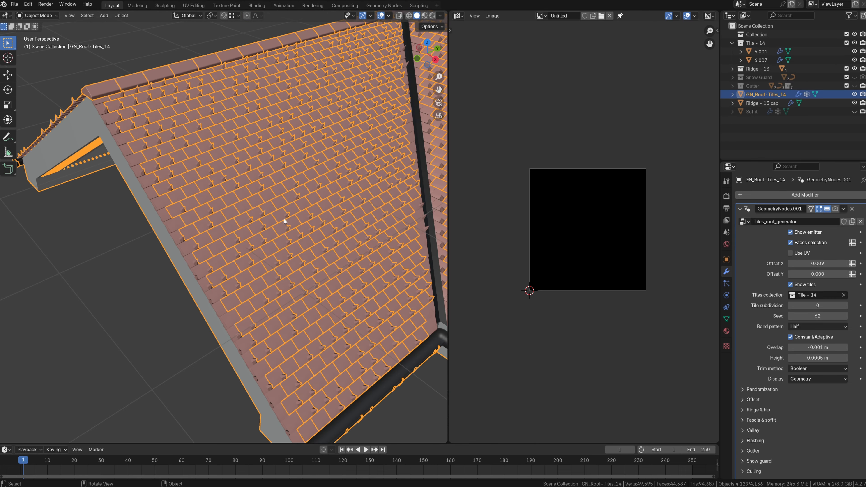
{"action": "left_click", "coordinate": [846, 316]}
{"action": "left_click", "coordinate": [845, 316]}
{"action": "left_click", "coordinate": [846, 316]}
{"action": "left_click", "coordinate": [845, 316]}
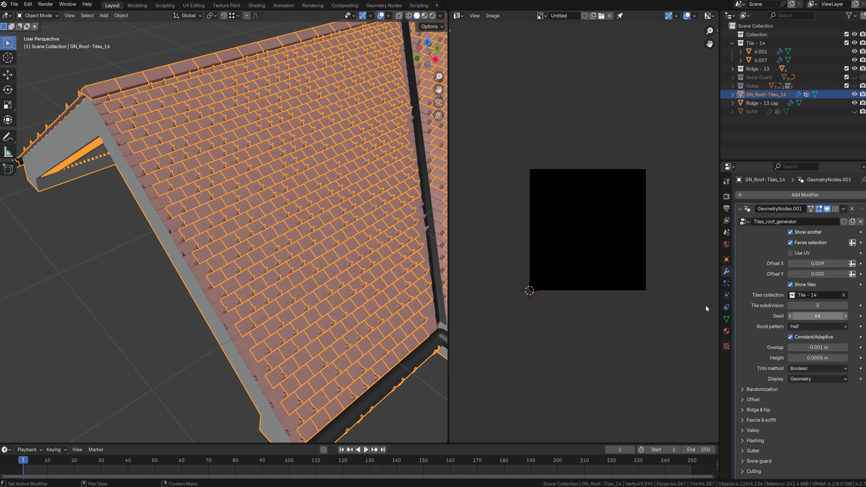
Try the Straight and Quarter bond patterns on the roof and inspect the tile rows.
{"action": "middle_click_drag", "start_coordinate": [259, 235], "coordinate": [275, 241]}
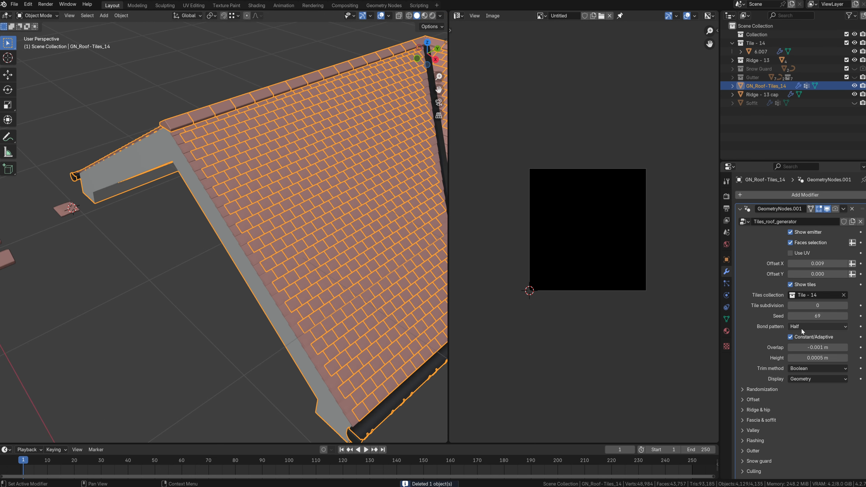
{"action": "middle_click_drag", "start_coordinate": [259, 239], "coordinate": [312, 234]}
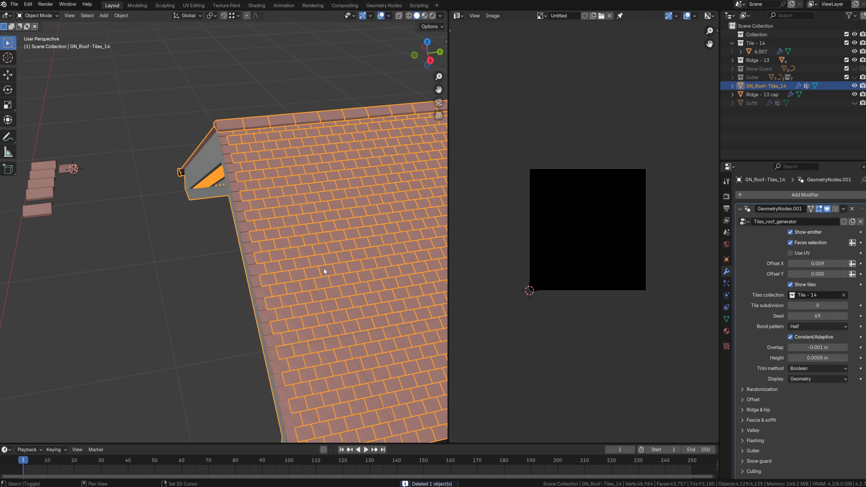
{"action": "scroll", "coordinate": [242, 218], "scroll_direction": "up", "scroll_amount": 5}
{"action": "scroll", "coordinate": [311, 233], "scroll_direction": "down", "scroll_amount": 2}
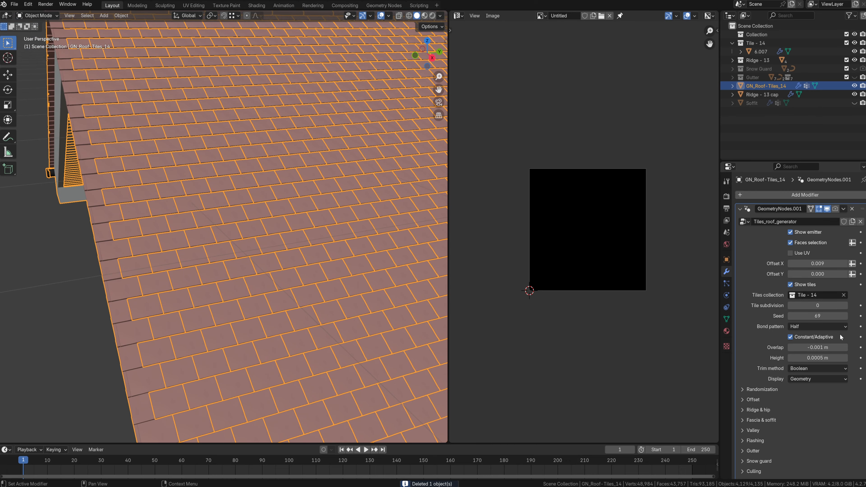
{"action": "left_click", "coordinate": [807, 336]}
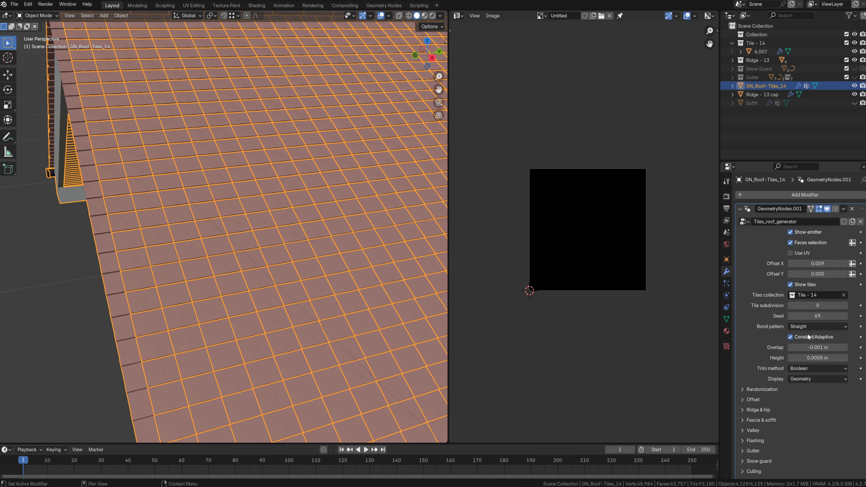
{"action": "left_click", "coordinate": [806, 356]}
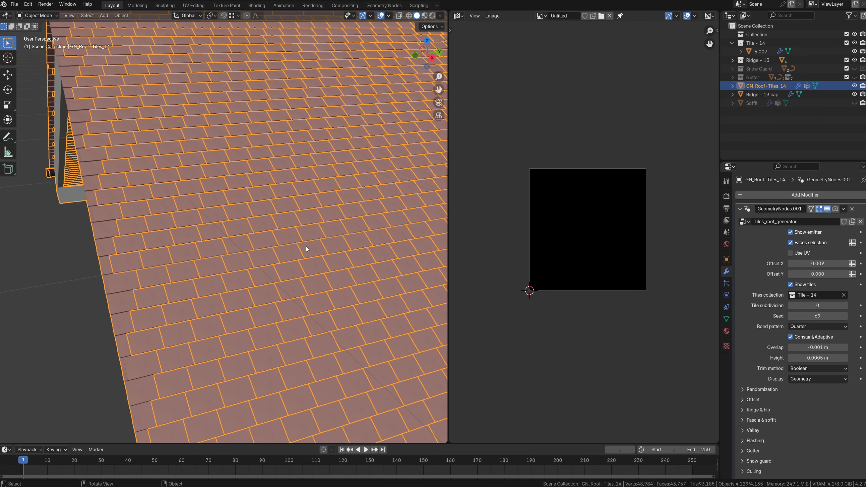
{"action": "scroll", "coordinate": [305, 247], "scroll_direction": "down", "scroll_amount": 2}
{"action": "left_click", "coordinate": [119, 282]}
{"action": "mouse_move", "coordinate": [289, 233]}
{"action": "middle_mouse_down"}
{"action": "mouse_move", "coordinate": [283, 227]}
{"action": "mouse_move", "coordinate": [300, 239]}
{"action": "middle_mouse_up"}
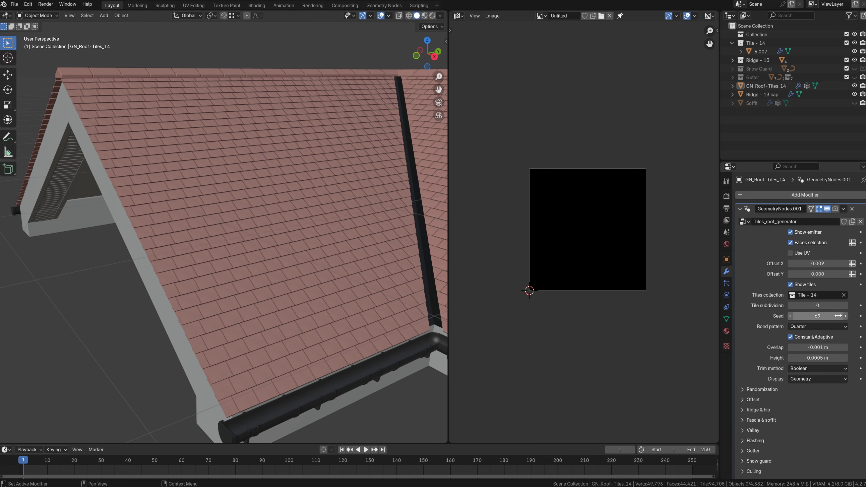
Compare the Half and Straight bond patterns on the roof and leave the bond pattern on Half.
{"action": "left_click", "coordinate": [809, 346]}
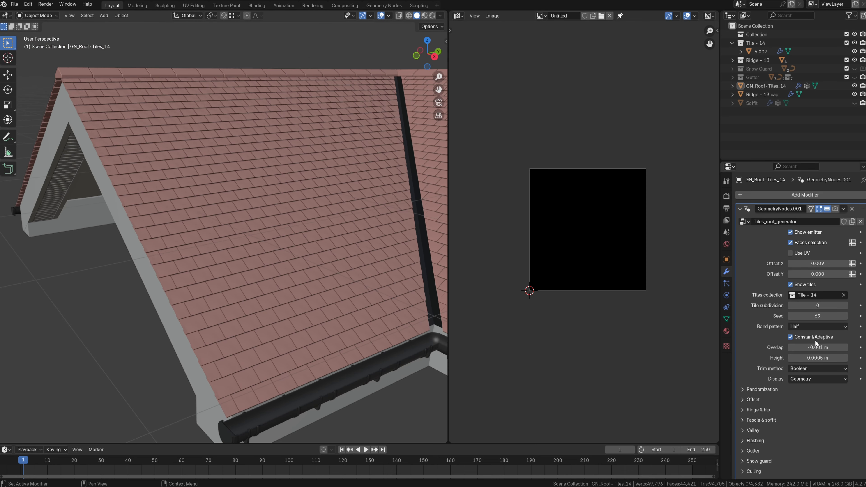
{"action": "left_click", "coordinate": [813, 328]}
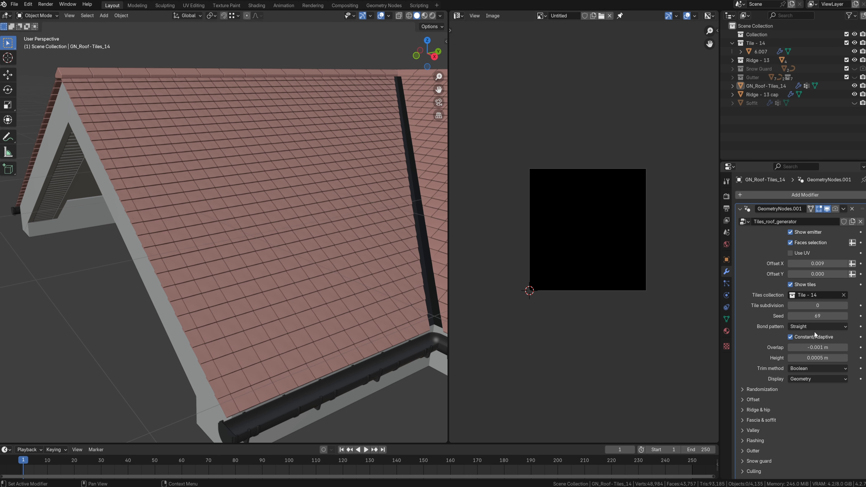
{"action": "left_click", "coordinate": [805, 346]}
{"action": "scroll", "coordinate": [756, 342], "scroll_direction": "down", "scroll_amount": 1}
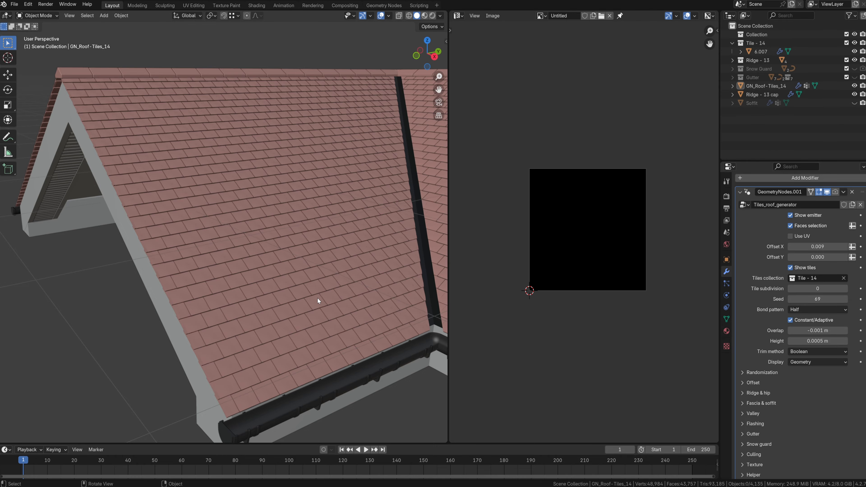
In the scene with the grid of sample roofs, isolate the roof_tiles.038 roof in local view.
{"action": "scroll", "coordinate": [317, 297], "scroll_direction": "up", "scroll_amount": 5}
{"action": "middle_click_drag", "start_coordinate": [318, 297], "coordinate": [292, 258]}
{"action": "scroll", "coordinate": [294, 256], "scroll_direction": "up", "scroll_amount": 3}
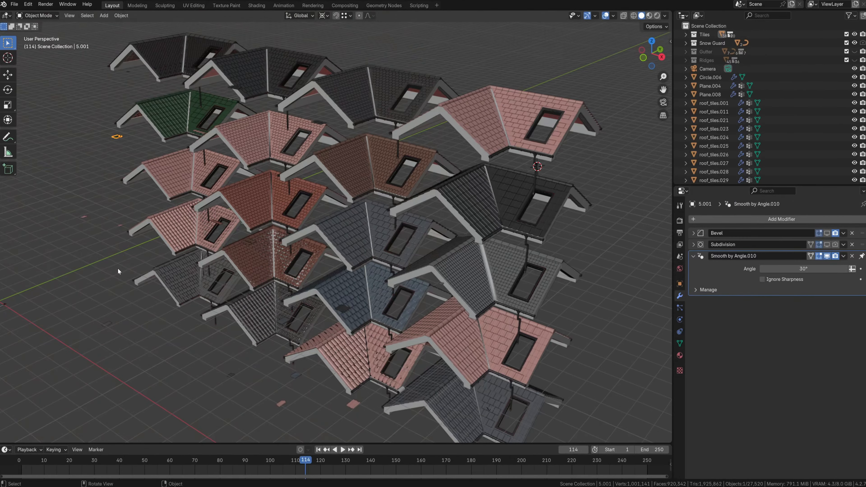
{"action": "middle_click_drag", "start_coordinate": [118, 268], "coordinate": [242, 304]}
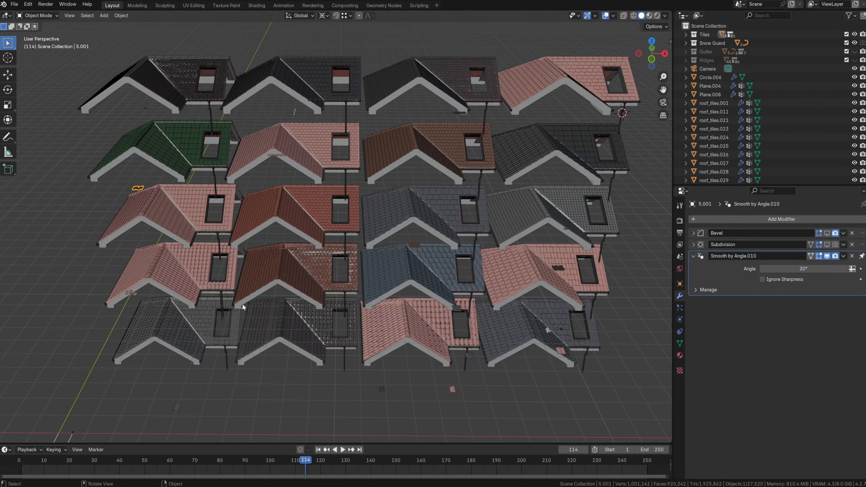
{"action": "scroll", "coordinate": [262, 249], "scroll_direction": "up", "scroll_amount": 5}
{"action": "left_click", "coordinate": [302, 255]}
{"action": "key", "text": "KP_Divide"}
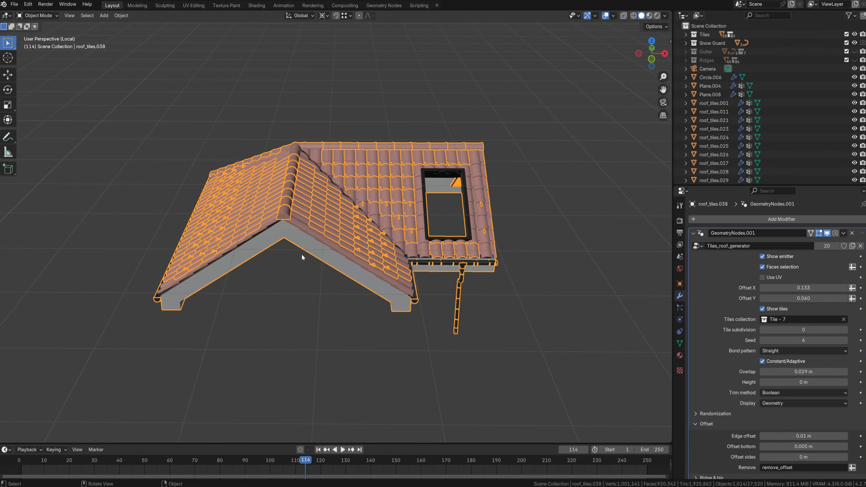
Increase the tile Overlap of the isolated roof to about 0.049 m and inspect how the curved tiles fit together.
{"action": "scroll", "coordinate": [233, 221], "scroll_direction": "up", "scroll_amount": 4}
{"action": "middle_click_drag", "start_coordinate": [302, 255], "coordinate": [417, 315]}
{"action": "scroll", "coordinate": [338, 270], "scroll_direction": "up", "scroll_amount": 4}
{"action": "scroll", "coordinate": [420, 219], "scroll_direction": "up", "scroll_amount": 2}
{"action": "scroll", "coordinate": [436, 283], "scroll_direction": "up", "scroll_amount": 3}
{"action": "scroll", "coordinate": [427, 276], "scroll_direction": "down", "scroll_amount": 8}
{"action": "middle_click_drag", "start_coordinate": [416, 315], "coordinate": [420, 301], "text": "shift"}
{"action": "scroll", "coordinate": [419, 301], "scroll_direction": "up", "scroll_amount": 4}
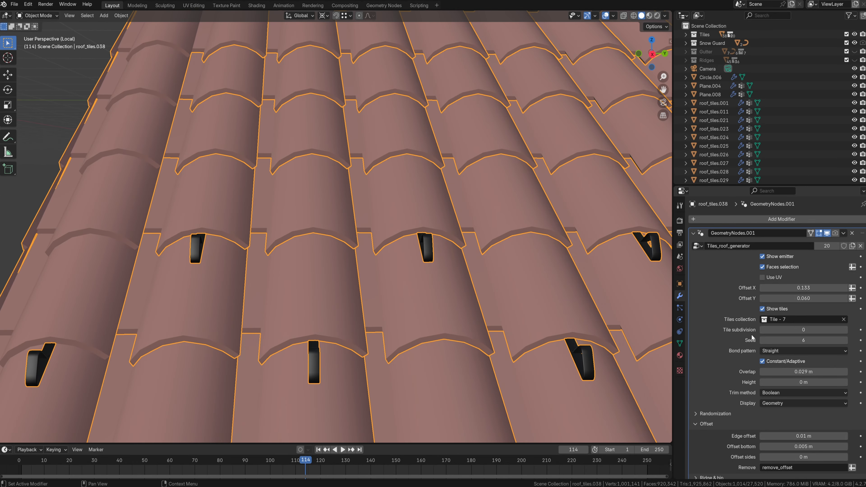
{"action": "left_click_drag", "start_coordinate": [802, 372], "coordinate": [836, 372]}
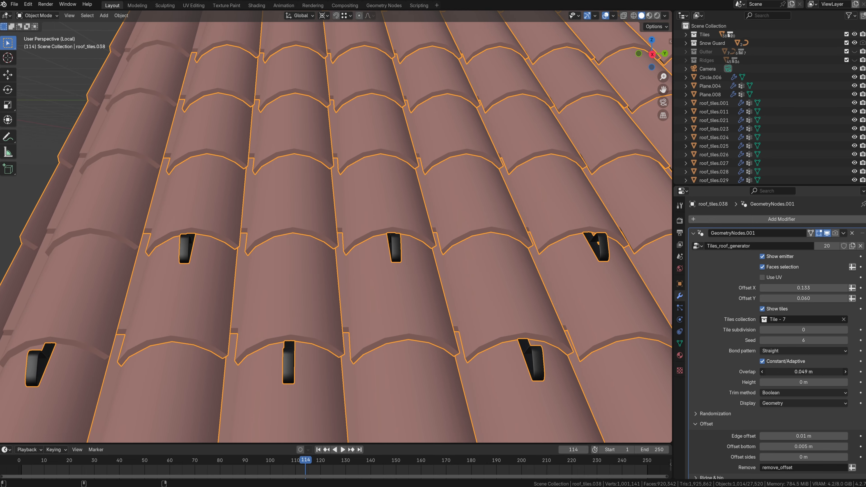
{"action": "scroll", "coordinate": [403, 220], "scroll_direction": "down", "scroll_amount": 4}
{"action": "middle_click_drag", "start_coordinate": [403, 220], "coordinate": [398, 251]}
{"action": "scroll", "coordinate": [398, 251], "scroll_direction": "up", "scroll_amount": 2}
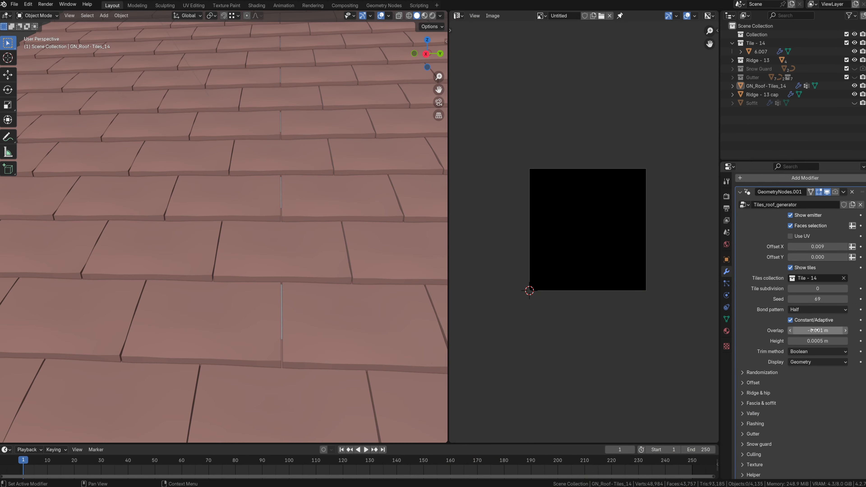
On the GN_Roof-Tiles_14 roof, try raising the tile Height to about 0.0845 m.
{"action": "middle_click_drag", "start_coordinate": [148, 194], "coordinate": [222, 183]}
{"action": "mouse_move", "coordinate": [826, 341]}
{"action": "left_mouse_down"}
{"action": "mouse_move", "coordinate": [852, 341]}
{"action": "mouse_move", "coordinate": [811, 340]}
{"action": "left_mouse_up"}
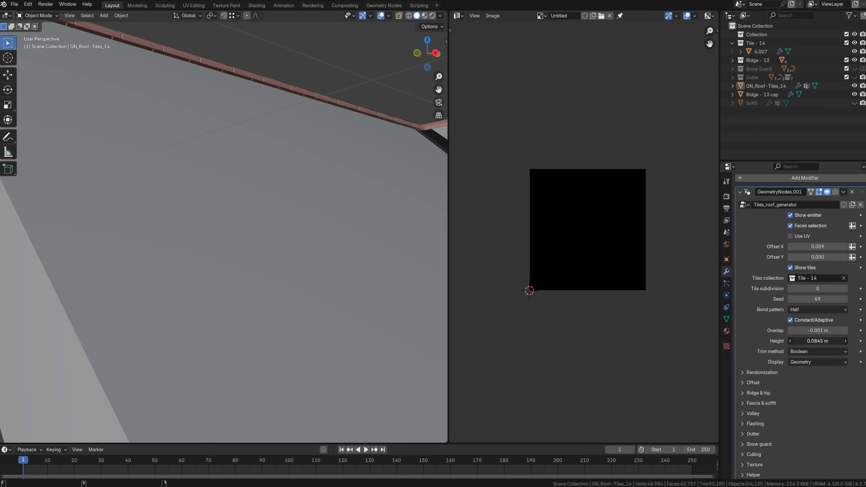
{"action": "scroll", "coordinate": [219, 256], "scroll_direction": "down", "scroll_amount": 6}
{"action": "middle_click_drag", "start_coordinate": [218, 256], "coordinate": [259, 217]}
Set the roof's trim method to None and inspect the untrimmed tile edges.
{"action": "left_click", "coordinate": [802, 352]}
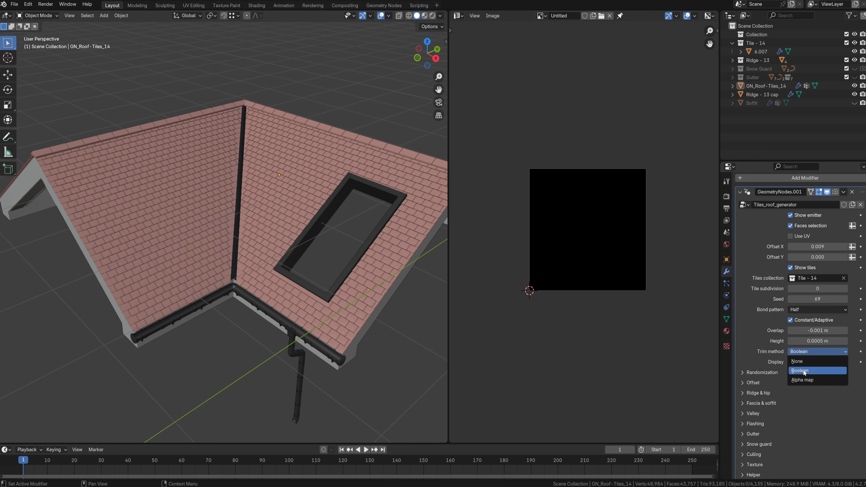
{"action": "left_click", "coordinate": [804, 363]}
{"action": "middle_click_drag", "start_coordinate": [263, 262], "coordinate": [238, 246]}
In edit mode, select the roof edges at the gable end and slide them along the global Y axis.
{"action": "key", "text": "Tab"}
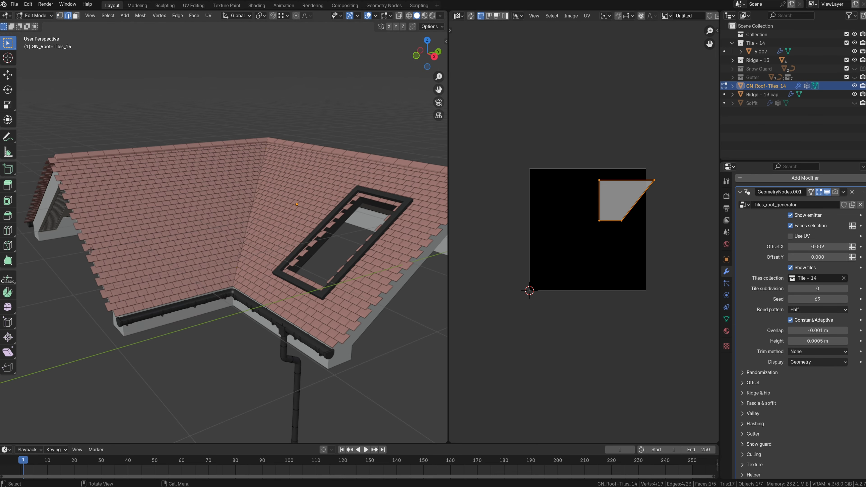
{"action": "left_click", "coordinate": [90, 250]}
{"action": "left_click", "coordinate": [41, 198], "text": "shift"}
{"action": "key", "text": "g"}
{"action": "key", "text": "x"}
{"action": "key", "text": "y"}
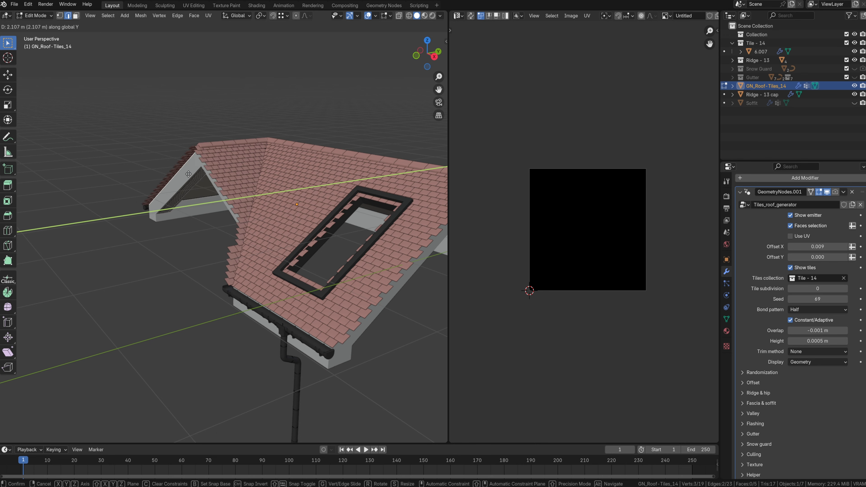
{"action": "left_click", "coordinate": [58, 202]}
Try sliding the selected gable-end edges about 0.92 m along negative Y, and return to object mode.
{"action": "scroll", "coordinate": [150, 252], "scroll_direction": "down", "scroll_amount": 2}
{"action": "middle_click_drag", "start_coordinate": [153, 252], "coordinate": [177, 272]}
{"action": "key", "text": "g"}
{"action": "key", "text": "y"}
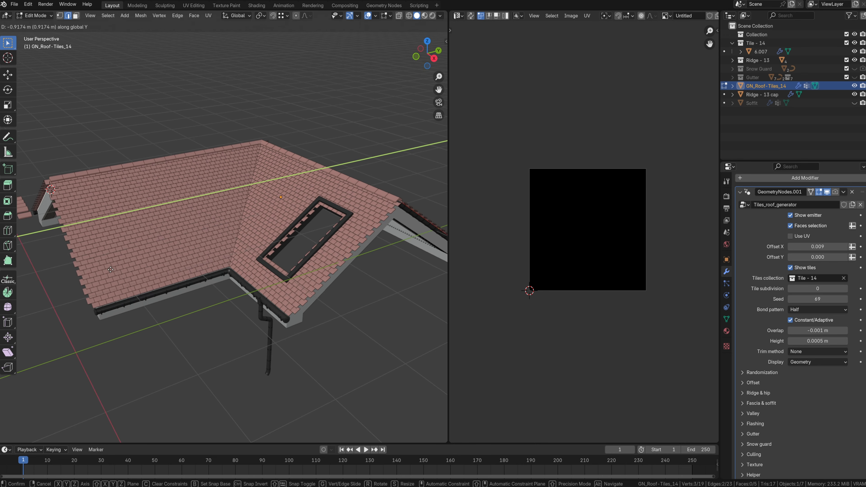
{"action": "right_click", "coordinate": [132, 279]}
{"action": "key", "text": "Tab"}
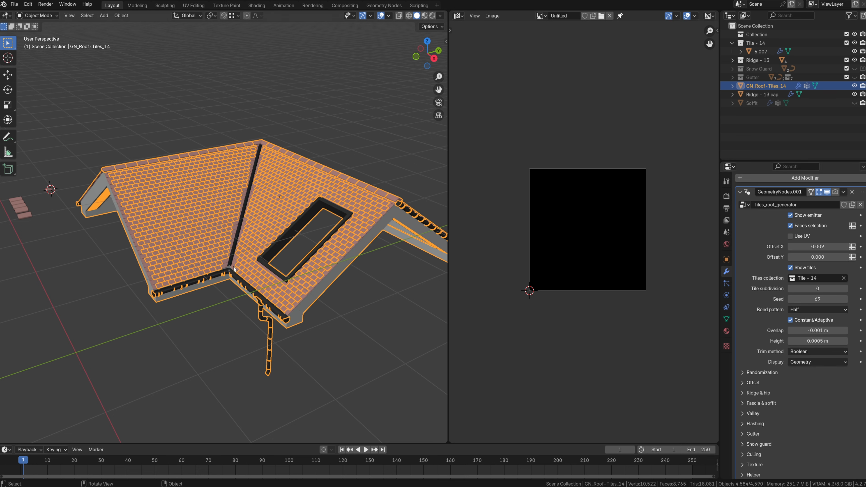
Deselect the roof, inspect its trimmed edges, and set the trim method to Alpha map.
{"action": "key", "text": "alt+a"}
{"action": "middle_click_drag", "start_coordinate": [259, 263], "coordinate": [270, 260]}
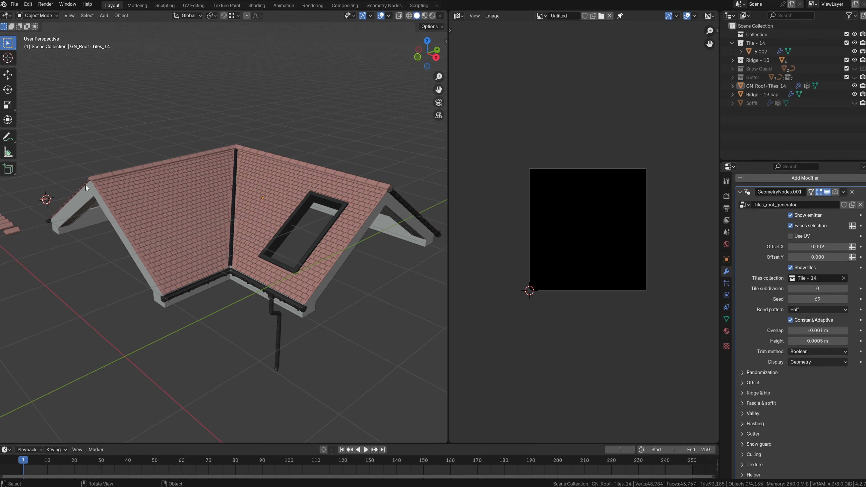
{"action": "middle_click_drag", "start_coordinate": [261, 244], "coordinate": [156, 230]}
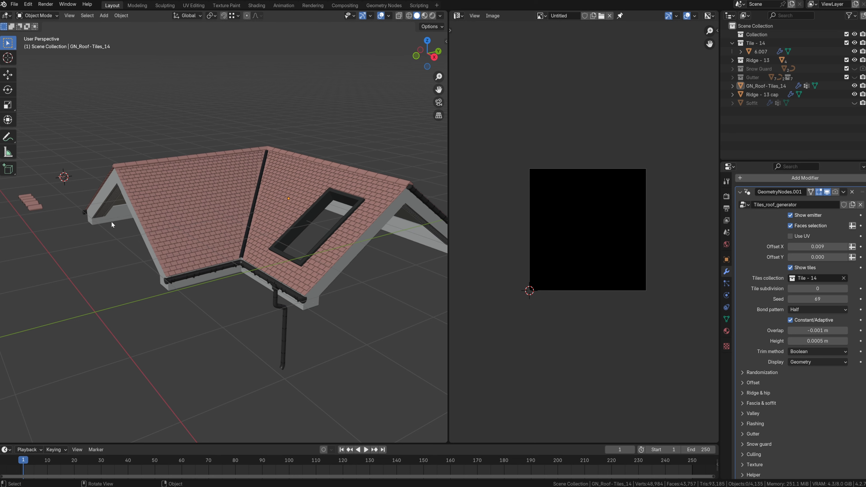
{"action": "middle_click_drag", "start_coordinate": [240, 225], "coordinate": [143, 206]}
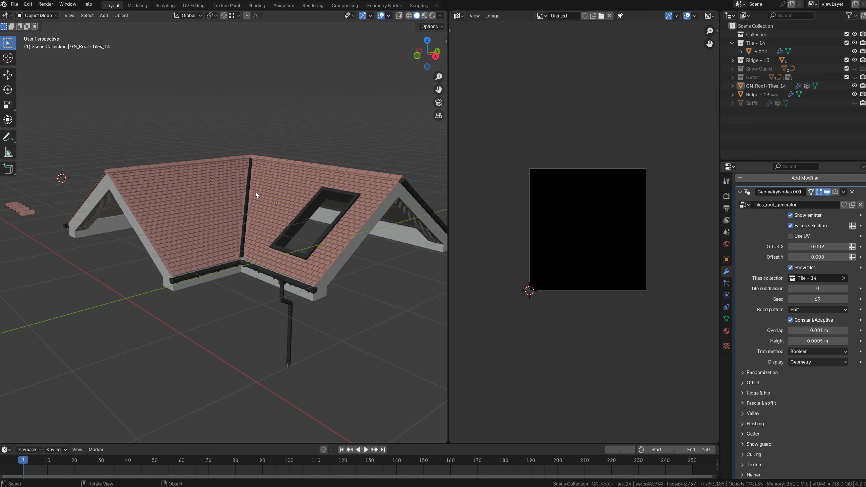
{"action": "left_click", "coordinate": [803, 353]}
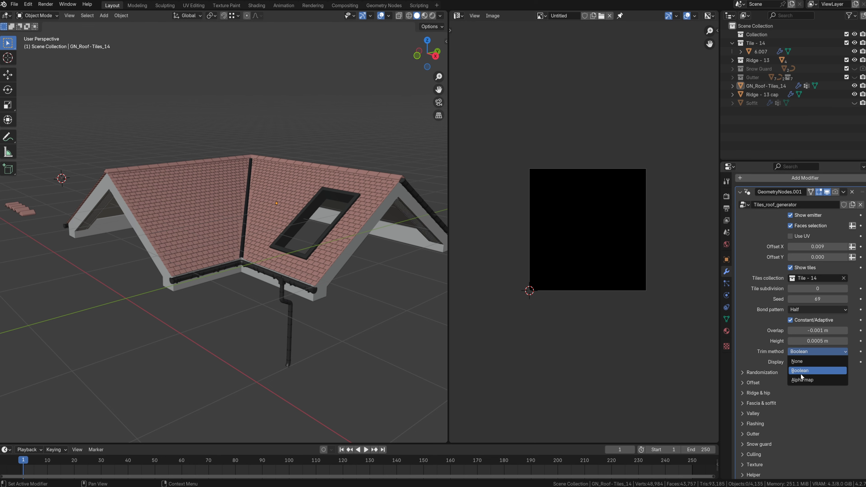
{"action": "left_click", "coordinate": [801, 380]}
{"action": "middle_click_drag", "start_coordinate": [211, 185], "coordinate": [225, 190]}
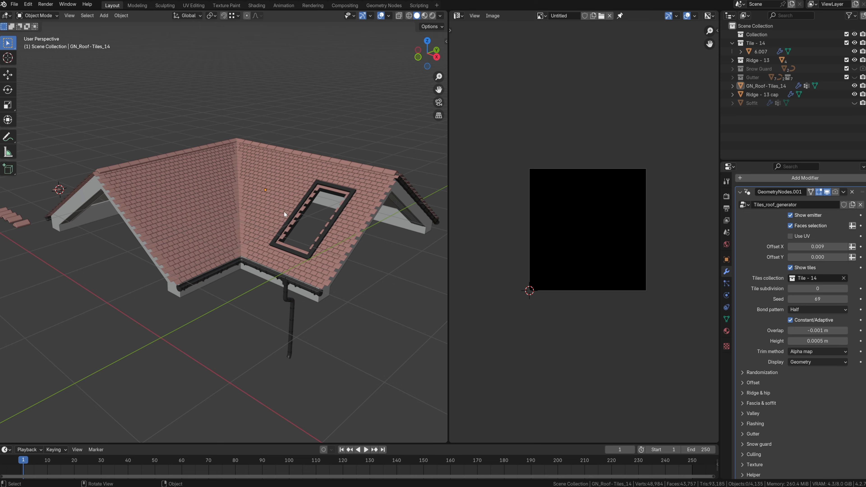
Extend the roof wing in edit mode by moving the gable-end edges outward along Y.
{"action": "key", "text": "Tab"}
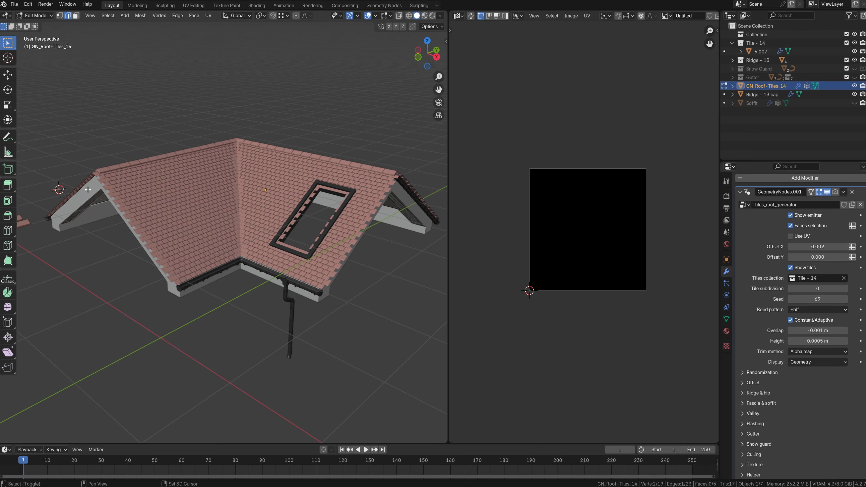
{"action": "left_click", "coordinate": [84, 191], "text": "shift"}
{"action": "mouse_move", "coordinate": [250, 221]}
{"action": "middle_mouse_down"}
{"action": "mouse_move", "coordinate": [215, 227]}
{"action": "mouse_move", "coordinate": [243, 219]}
{"action": "middle_mouse_up"}
{"action": "key", "text": "g"}
{"action": "key", "text": "y"}
{"action": "left_click", "coordinate": [189, 235]}
{"action": "key", "text": "Tab"}
Show the viewport in Rendered shading and inspect the alpha-trimmed tiles around the roof's hip.
{"action": "key", "text": "z"}
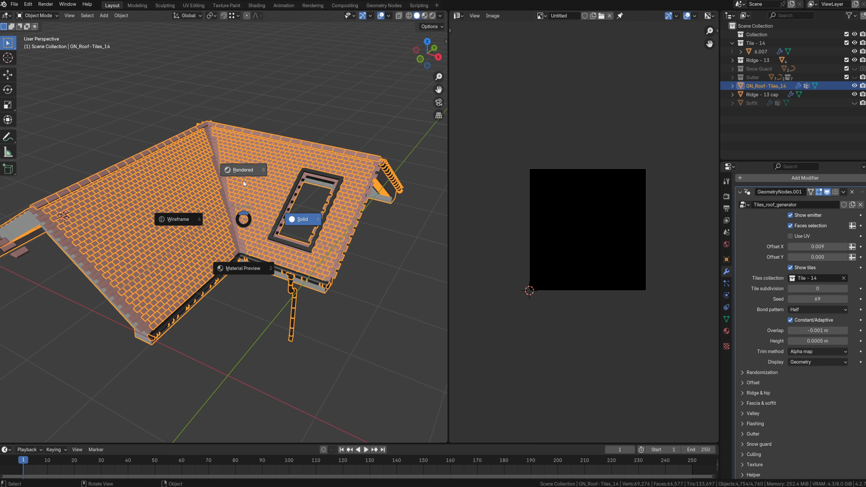
{"action": "left_click", "coordinate": [245, 184]}
{"action": "left_click", "coordinate": [326, 99]}
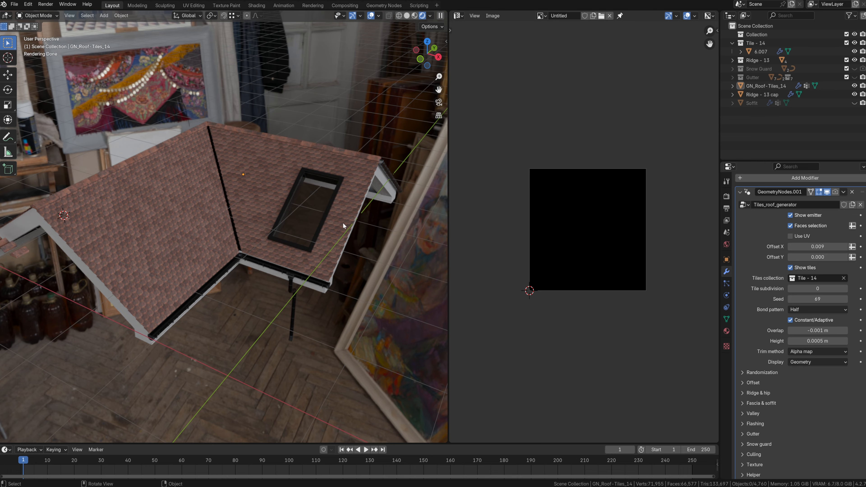
{"action": "mouse_move", "coordinate": [301, 243]}
{"action": "middle_mouse_down"}
{"action": "mouse_move", "coordinate": [309, 243]}
{"action": "mouse_move", "coordinate": [257, 250]}
{"action": "mouse_move", "coordinate": [270, 251]}
{"action": "mouse_move", "coordinate": [247, 218]}
{"action": "mouse_move", "coordinate": [237, 239]}
{"action": "mouse_move", "coordinate": [296, 246]}
{"action": "middle_mouse_up"}
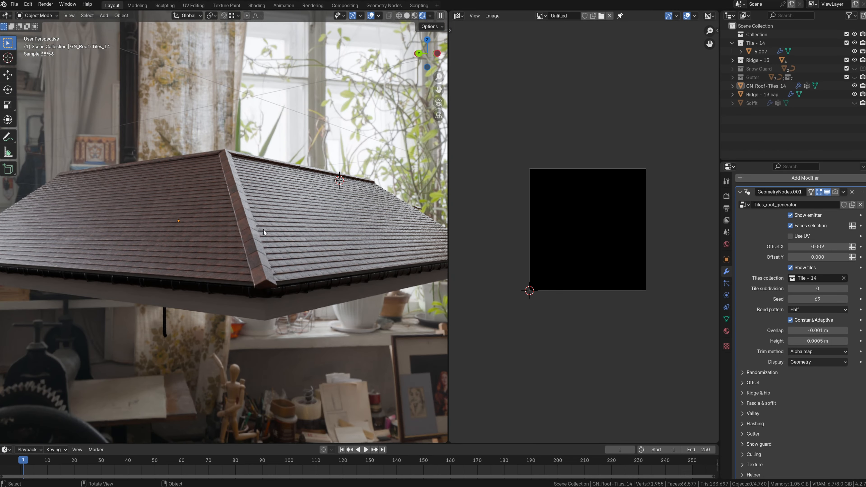
Compare the hip in Solid and Rendered shading to see where the alpha map hides overhanging tiles.
{"action": "key", "text": "a"}
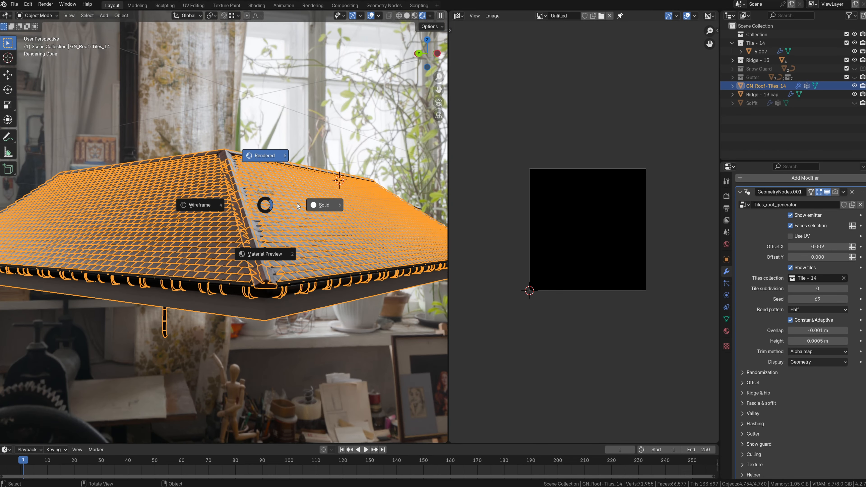
{"action": "key", "text": "z"}
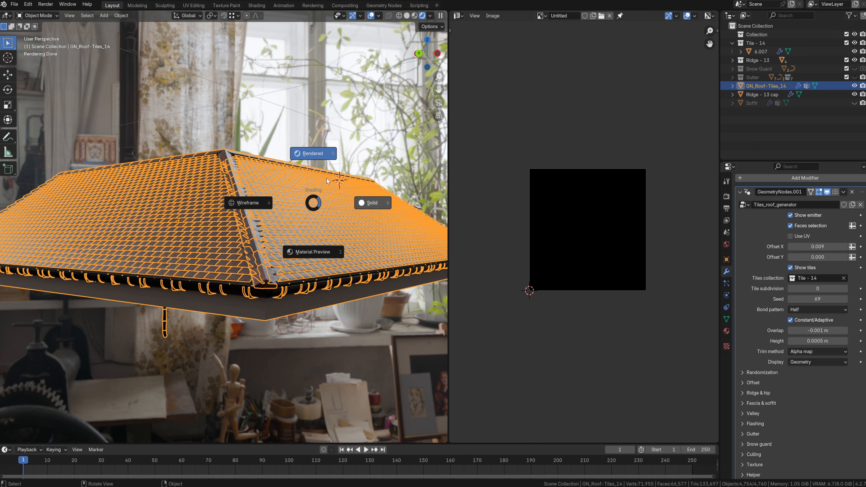
{"action": "left_click", "coordinate": [372, 202]}
{"action": "key", "text": "alt+a"}
{"action": "key", "text": "z"}
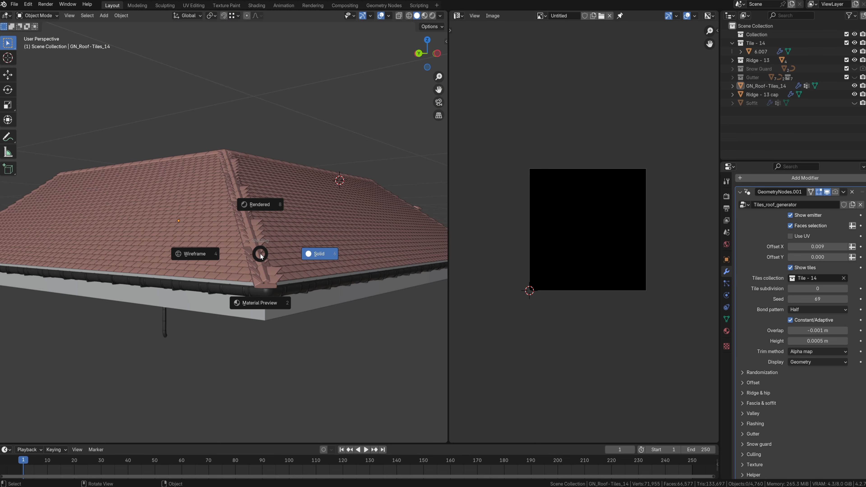
{"action": "left_click", "coordinate": [263, 202]}
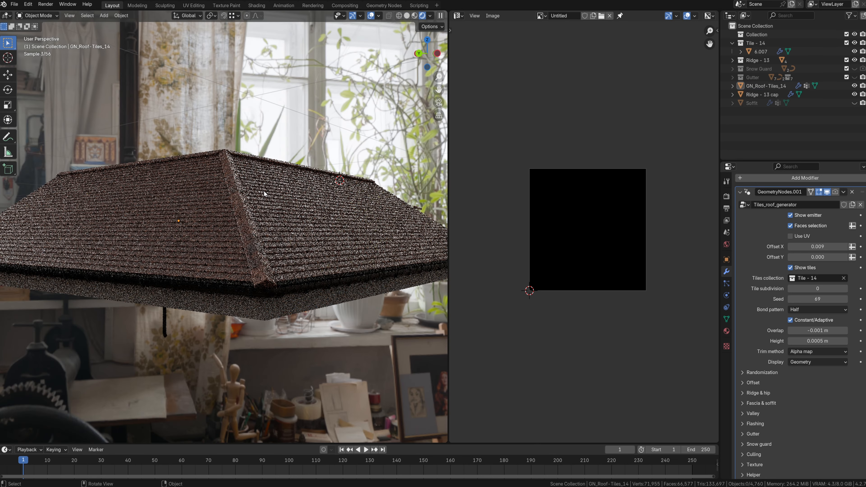
{"action": "key", "text": "z"}
{"action": "left_click", "coordinate": [297, 201]}
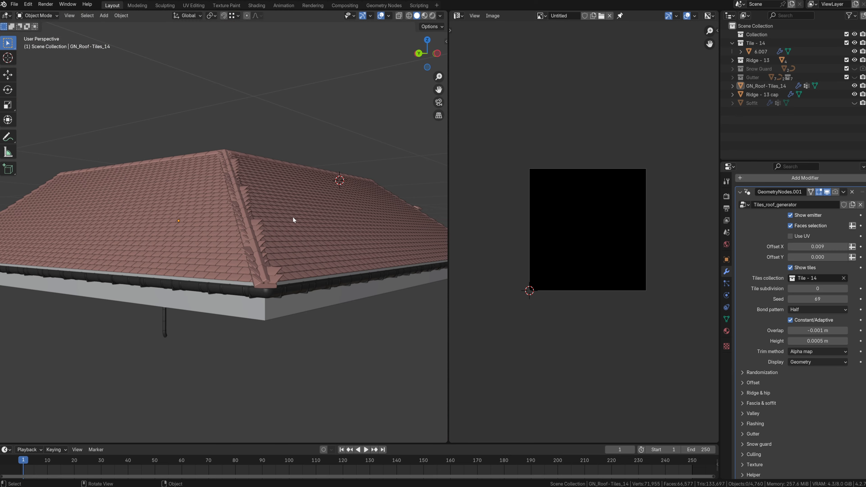
Examine the hip corner and the underside of the eaves up close in Rendered shading.
{"action": "key", "text": "z"}
{"action": "left_click", "coordinate": [292, 219]}
{"action": "mouse_move", "coordinate": [286, 243]}
{"action": "middle_mouse_down"}
{"action": "mouse_move", "coordinate": [273, 219]}
{"action": "mouse_move", "coordinate": [305, 286]}
{"action": "mouse_move", "coordinate": [286, 245]}
{"action": "mouse_move", "coordinate": [281, 195]}
{"action": "mouse_move", "coordinate": [268, 190]}
{"action": "mouse_move", "coordinate": [270, 242]}
{"action": "middle_mouse_up"}
{"action": "key", "text": "z"}
{"action": "left_click", "coordinate": [271, 203]}
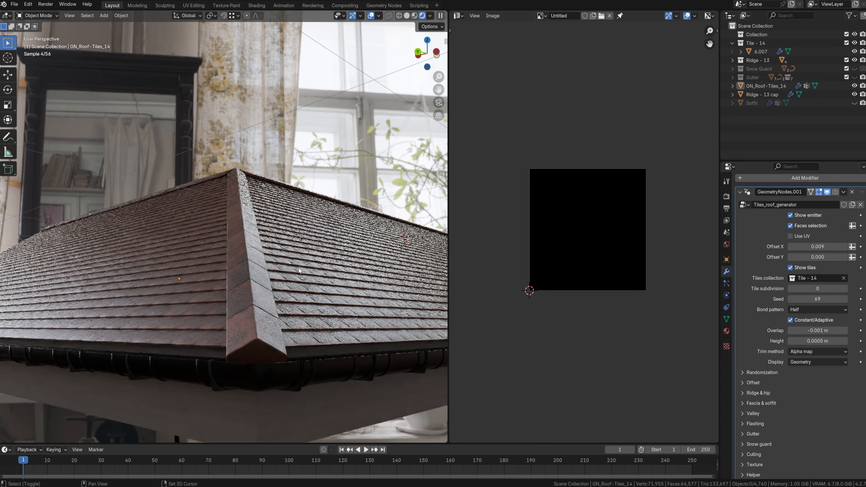
{"action": "middle_click_drag", "start_coordinate": [303, 263], "coordinate": [298, 213]}
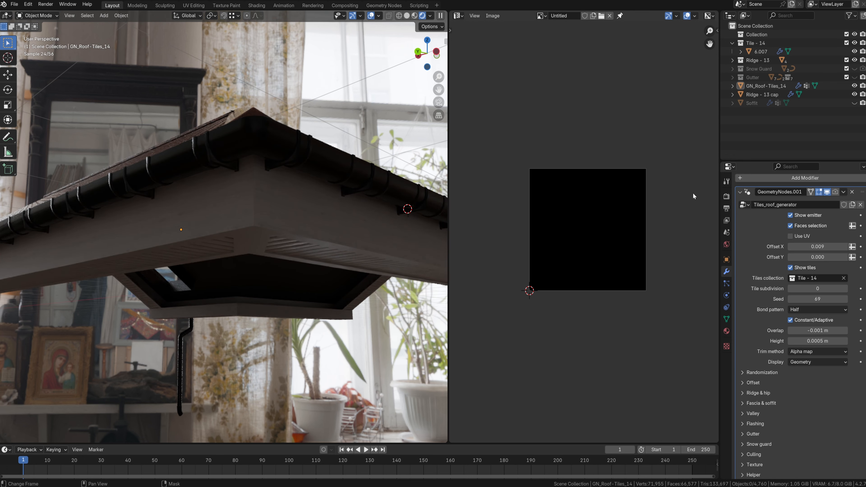
Set the Cycles maximum transparent light bounces to 5.
{"action": "left_click", "coordinate": [726, 197]}
{"action": "left_click", "coordinate": [744, 225]}
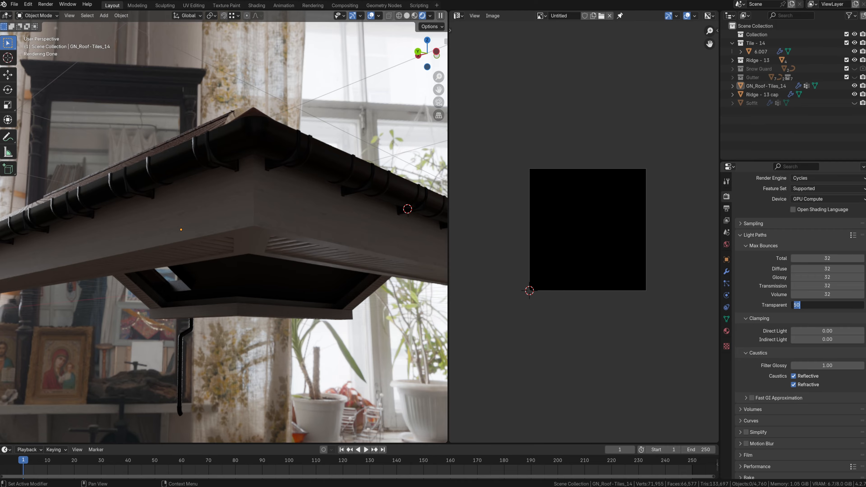
{"action": "type", "text": "5"}
{"action": "key", "text": "Return"}
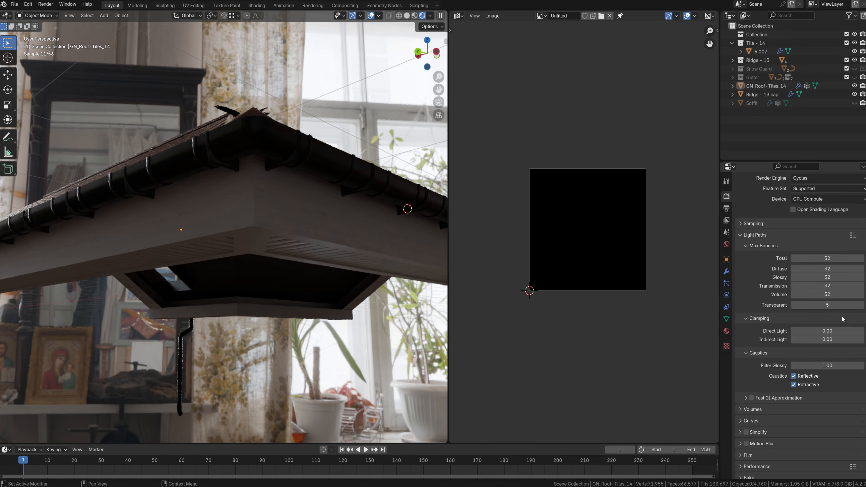
Set the maximum transparent bounces to 1 and inspect the tiles along the hip.
{"action": "middle_click_drag", "start_coordinate": [222, 181], "coordinate": [247, 181]}
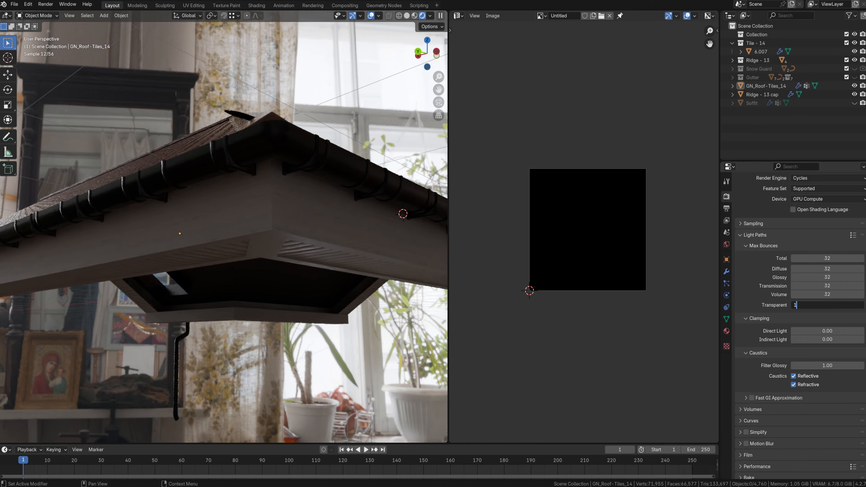
{"action": "key", "text": "Return"}
{"action": "middle_click_drag", "start_coordinate": [354, 192], "coordinate": [350, 213]}
Set the maximum transparent bounces to 20 and inspect the rendered roof from several sides.
{"action": "left_click", "coordinate": [828, 305]}
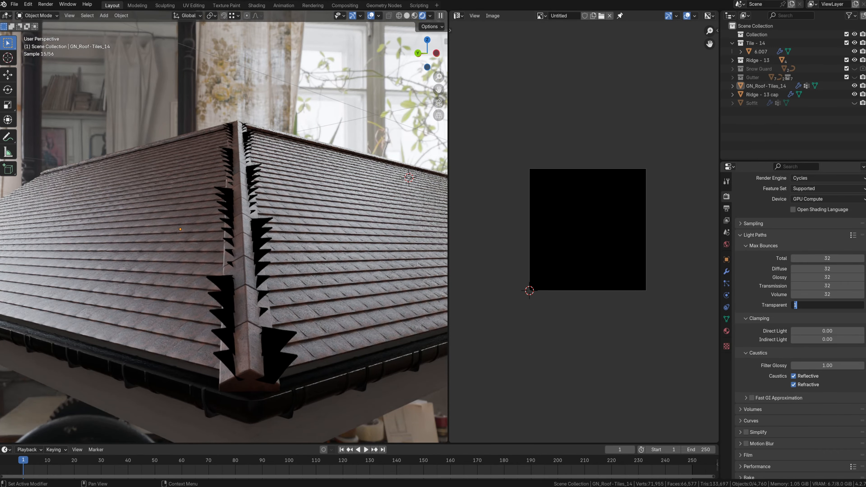
{"action": "type", "text": "20"}
{"action": "key", "text": "Return"}
{"action": "middle_click_drag", "start_coordinate": [350, 219], "coordinate": [283, 205]}
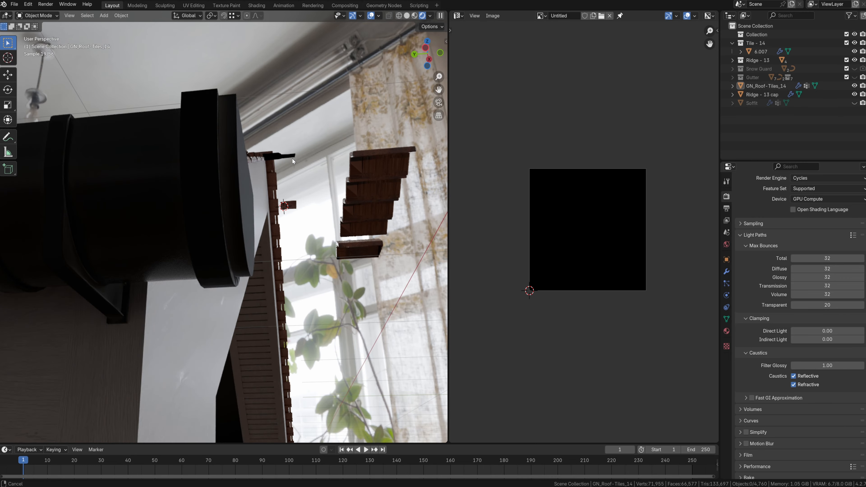
{"action": "middle_click_drag", "start_coordinate": [292, 158], "coordinate": [313, 250]}
{"action": "scroll", "coordinate": [326, 255], "scroll_direction": "down", "scroll_amount": 1}
{"action": "scroll", "coordinate": [313, 254], "scroll_direction": "down", "scroll_amount": 1}
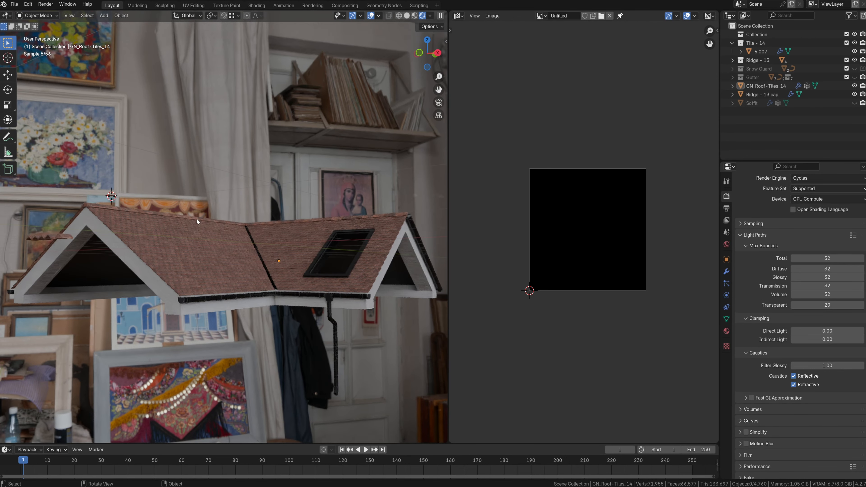
{"action": "scroll", "coordinate": [236, 263], "scroll_direction": "down", "scroll_amount": 1}
{"action": "middle_click_drag", "start_coordinate": [236, 263], "coordinate": [276, 244]}
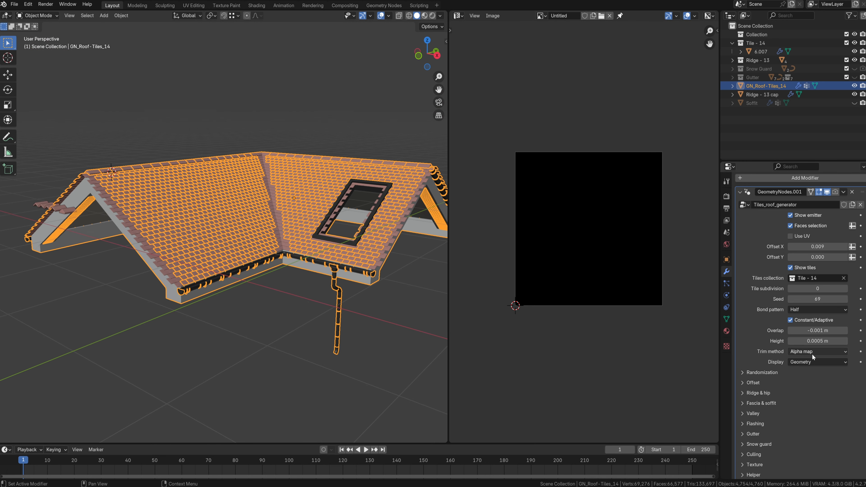
Try moving the selected gable-end edges of the roof mesh along the X and Y axes in Edit Mode.
{"action": "key", "text": "Tab"}
{"action": "left_click", "coordinate": [109, 205], "text": "shift"}
{"action": "key", "text": "g"}
{"action": "key", "text": "x"}
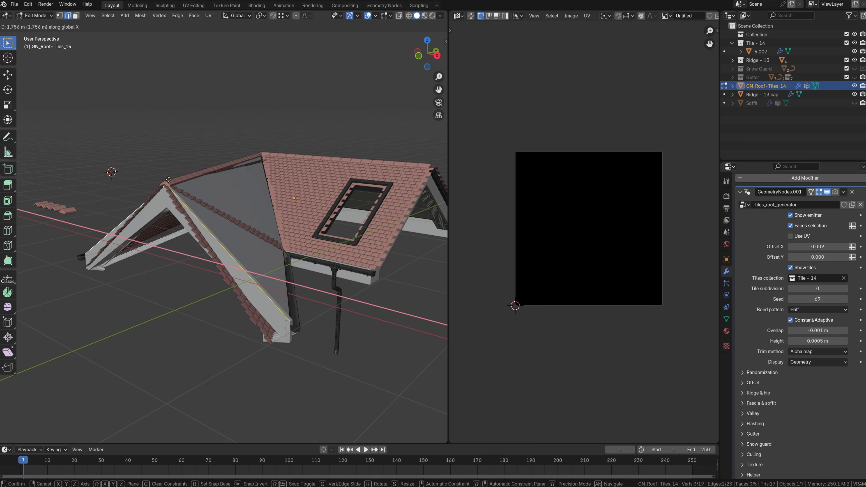
{"action": "key", "text": "y"}
{"action": "left_click", "coordinate": [153, 225]}
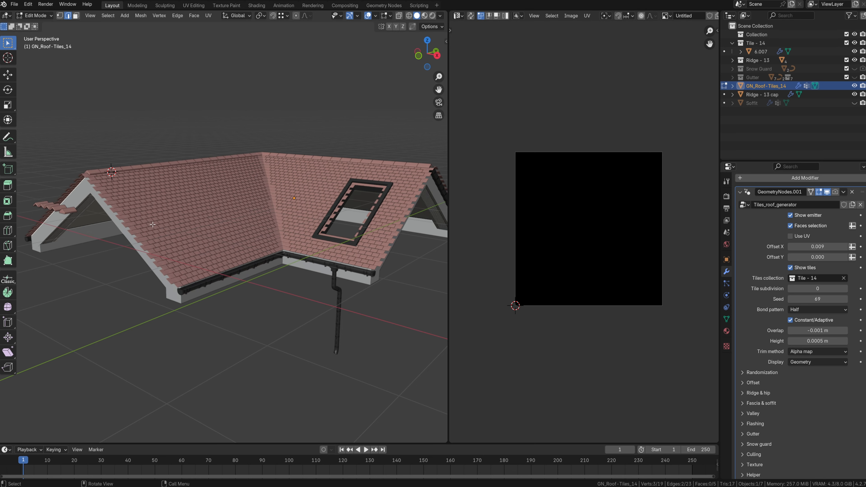
{"action": "key", "text": "Tab"}
Set the roof generator's tile display to Point and view the roof slopes.
{"action": "scroll", "coordinate": [193, 223], "scroll_direction": "up", "scroll_amount": 1}
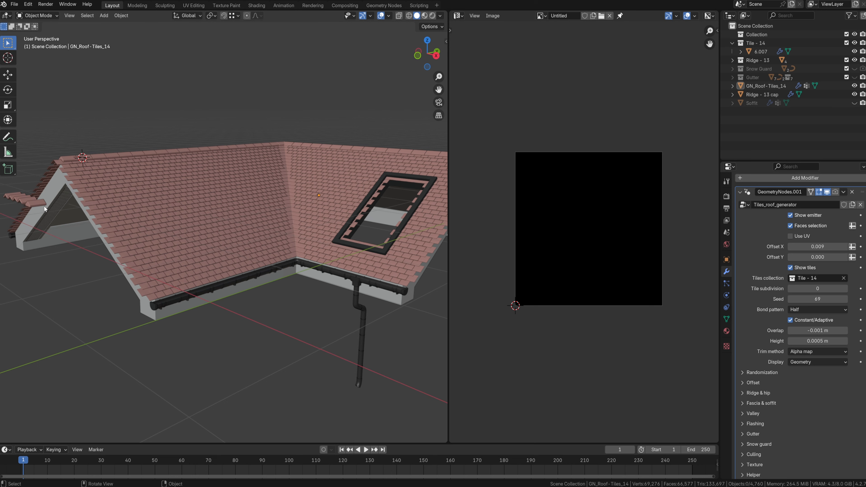
{"action": "middle_click_drag", "start_coordinate": [189, 222], "coordinate": [184, 222]}
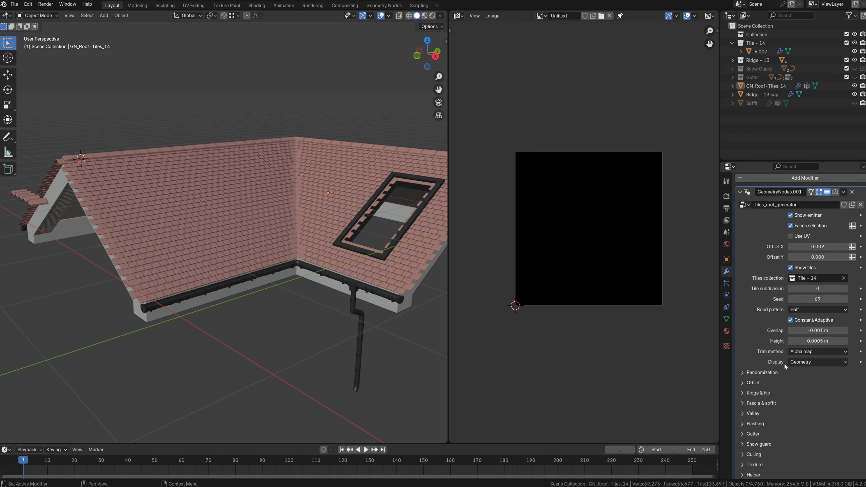
{"action": "left_click", "coordinate": [795, 362]}
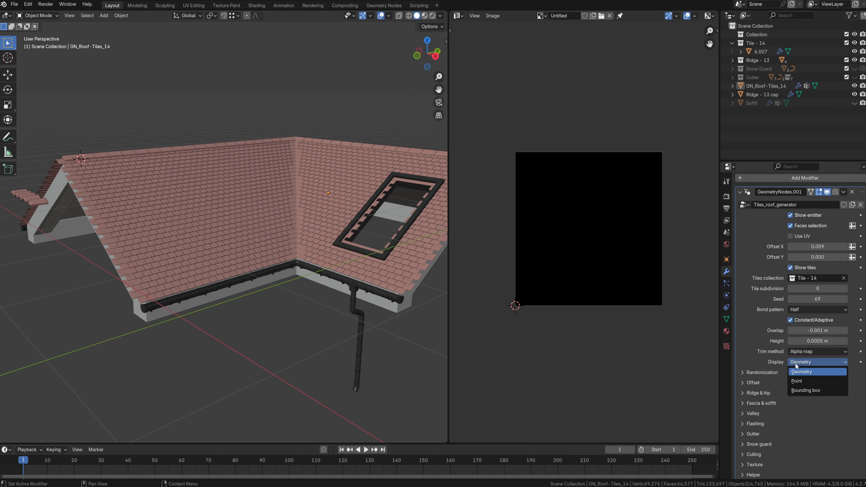
{"action": "left_click", "coordinate": [805, 382]}
{"action": "middle_click_drag", "start_coordinate": [345, 231], "coordinate": [259, 204]}
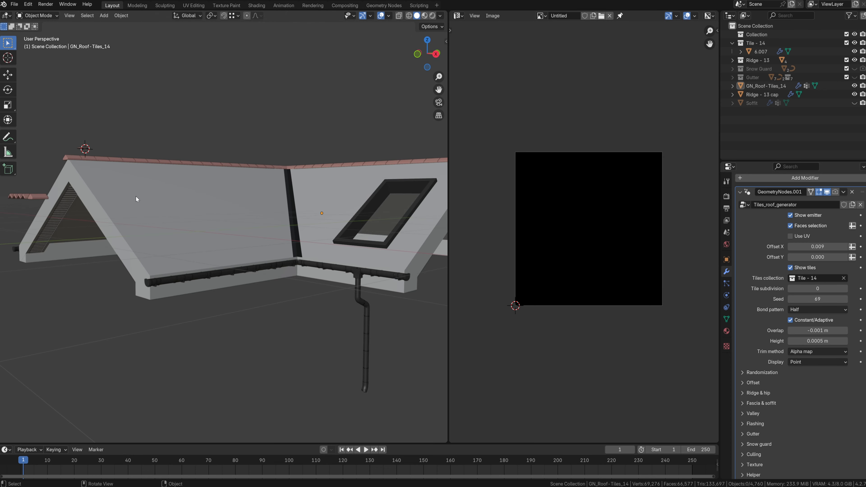
{"action": "middle_click_drag", "start_coordinate": [136, 197], "coordinate": [152, 217]}
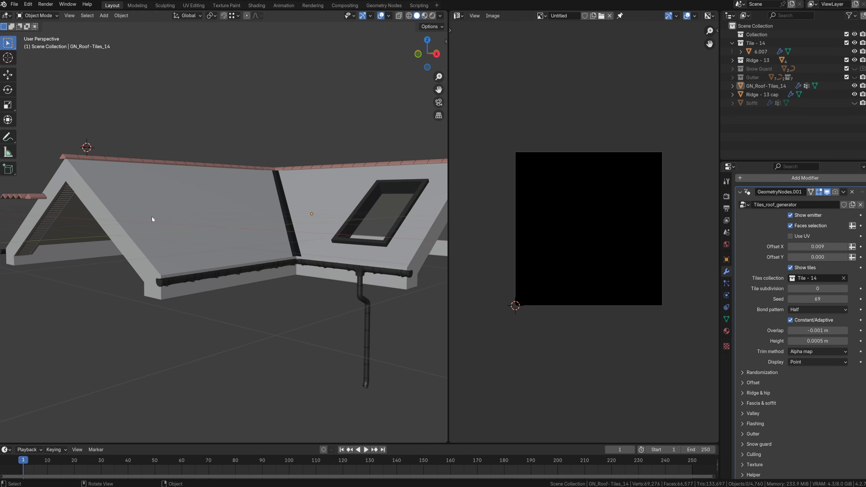
Set the tile display to Bounding box and inspect the simplified tiles on the roof.
{"action": "left_click", "coordinate": [802, 363]}
{"action": "left_click", "coordinate": [808, 390]}
{"action": "middle_click_drag", "start_coordinate": [171, 191], "coordinate": [211, 192]}
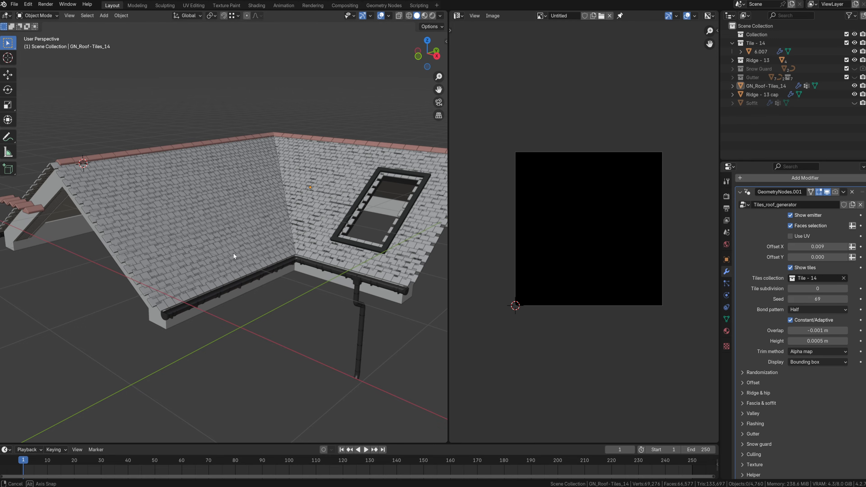
{"action": "scroll", "coordinate": [245, 252], "scroll_direction": "up", "scroll_amount": 4}
{"action": "scroll", "coordinate": [245, 254], "scroll_direction": "down", "scroll_amount": 6}
{"action": "scroll", "coordinate": [292, 243], "scroll_direction": "up", "scroll_amount": 2}
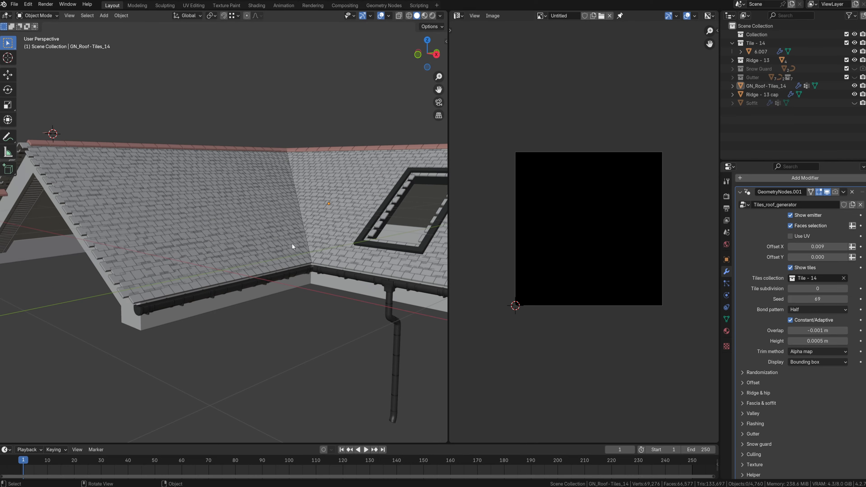
Set the tile display back to Geometry and enable randomization.
{"action": "left_click", "coordinate": [818, 362]}
{"action": "left_click", "coordinate": [805, 392]}
{"action": "mouse_move", "coordinate": [184, 202]}
{"action": "middle_mouse_down"}
{"action": "mouse_move", "coordinate": [156, 239]}
{"action": "mouse_move", "coordinate": [188, 199]}
{"action": "middle_mouse_up"}
{"action": "scroll", "coordinate": [188, 199], "scroll_direction": "down", "scroll_amount": 4}
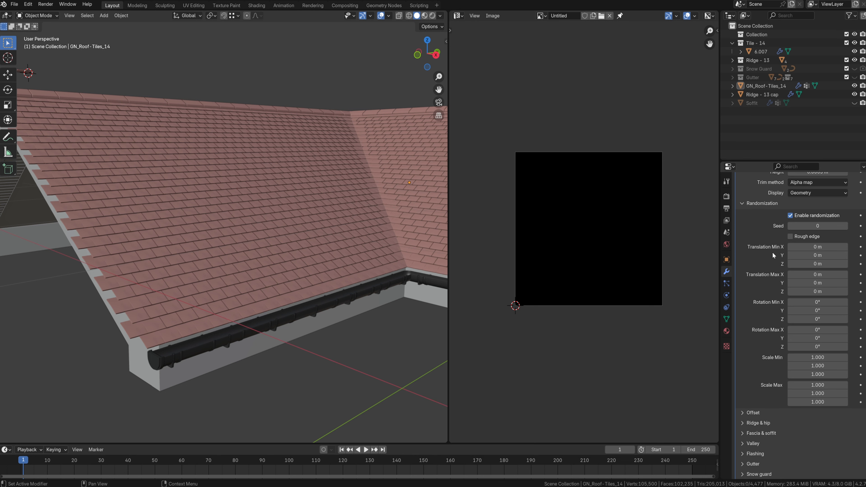
Set the randomization's Translation Max to 0.01 m on X, Y and Z and inspect the tiles up close.
{"action": "left_click_drag", "start_coordinate": [818, 274], "coordinate": [818, 291]}
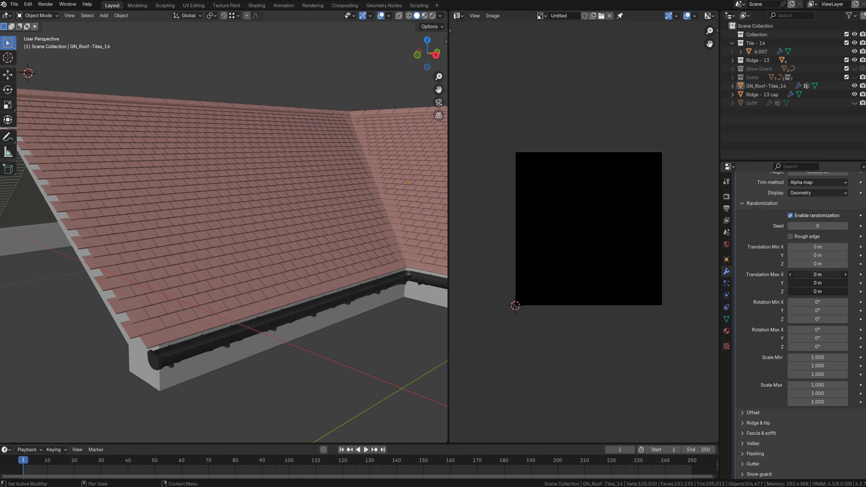
{"action": "type", "text": "0.01"}
{"action": "key", "text": "Return"}
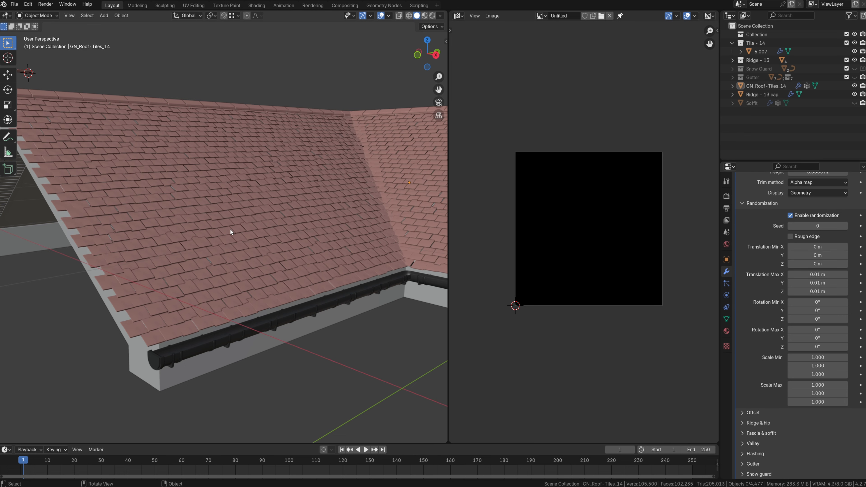
{"action": "mouse_move", "coordinate": [230, 229]}
{"action": "middle_mouse_down"}
{"action": "mouse_move", "coordinate": [256, 222]}
{"action": "mouse_move", "coordinate": [224, 222]}
{"action": "middle_mouse_up"}
{"action": "scroll", "coordinate": [255, 221], "scroll_direction": "up", "scroll_amount": 2}
{"action": "scroll", "coordinate": [224, 223], "scroll_direction": "up", "scroll_amount": 2}
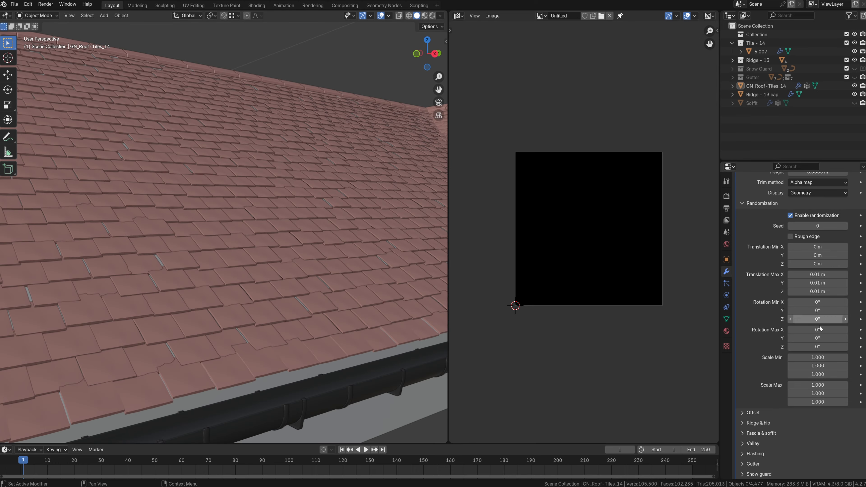
Set the randomization's Rotation Max to 3° on X, Y and Z and inspect the tilted tiles.
{"action": "left_click_drag", "start_coordinate": [818, 330], "coordinate": [818, 347]}
{"action": "type", "text": "3"}
{"action": "key", "text": "Return"}
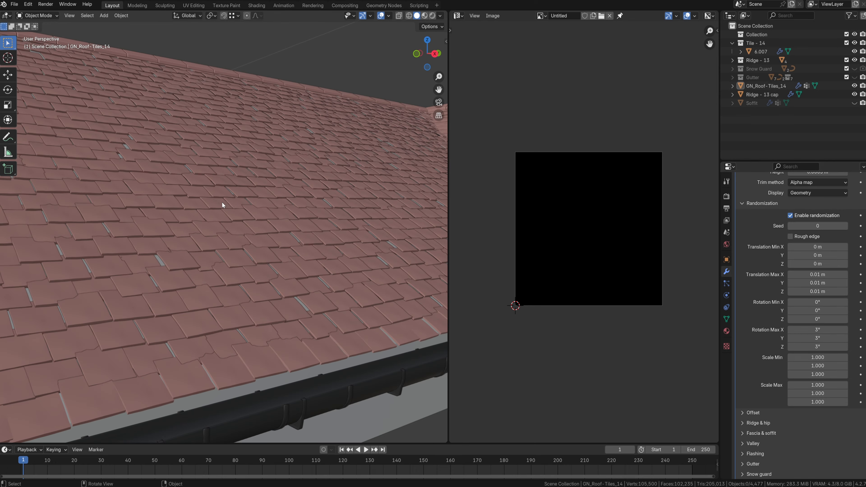
{"action": "middle_click_drag", "start_coordinate": [221, 201], "coordinate": [260, 240]}
{"action": "scroll", "coordinate": [260, 241], "scroll_direction": "up", "scroll_amount": 5}
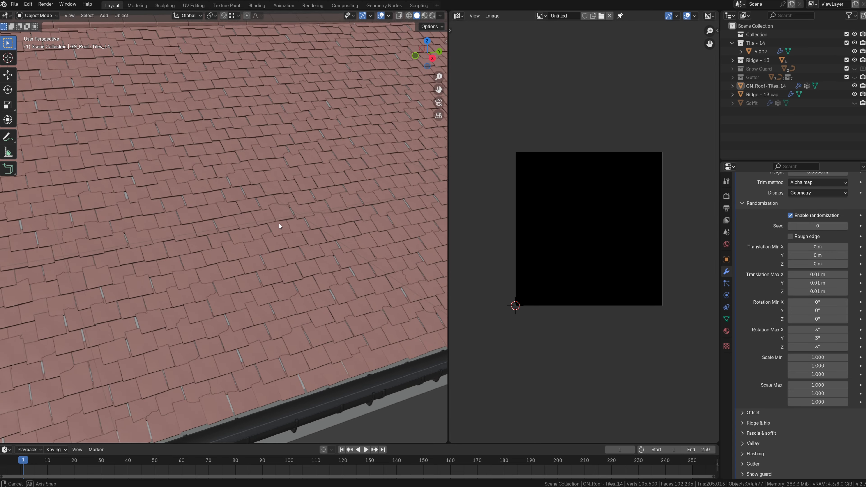
{"action": "scroll", "coordinate": [279, 175], "scroll_direction": "down", "scroll_amount": 6}
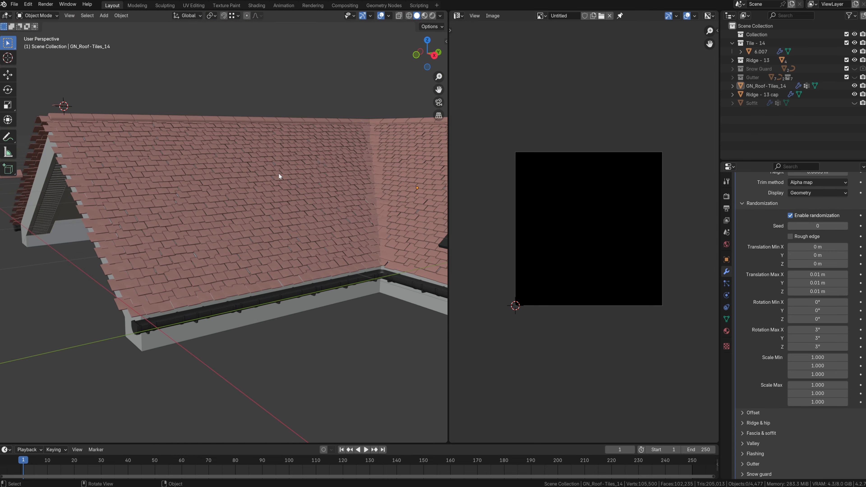
Set Translation Max Z to 0 m and try out negative values for Translation Max Y.
{"action": "left_click", "coordinate": [820, 291]}
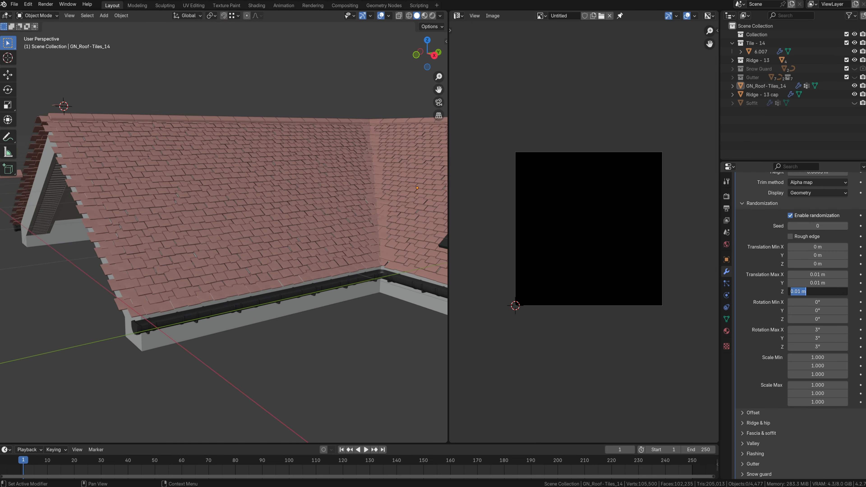
{"action": "type", "text": "0"}
{"action": "key", "text": "Return"}
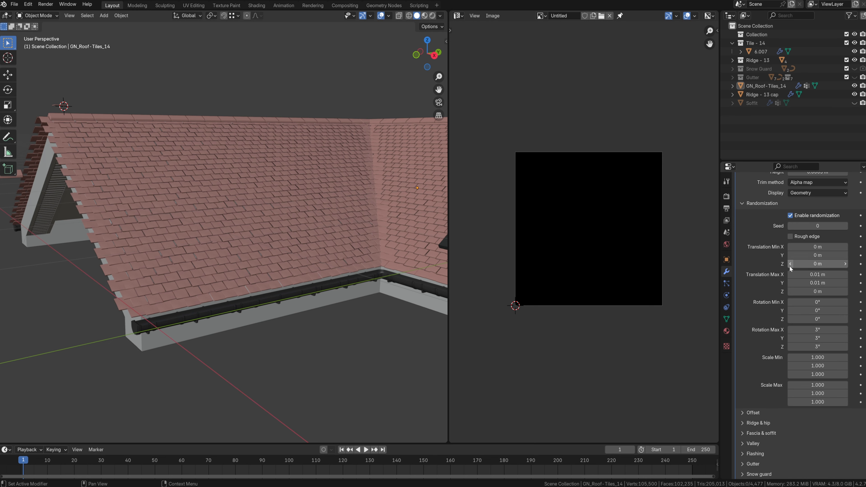
{"action": "mouse_move", "coordinate": [817, 292]}
{"action": "left_mouse_down"}
{"action": "mouse_move", "coordinate": [832, 292]}
{"action": "mouse_move", "coordinate": [823, 283]}
{"action": "left_mouse_up"}
{"action": "right_click", "coordinate": [817, 292]}
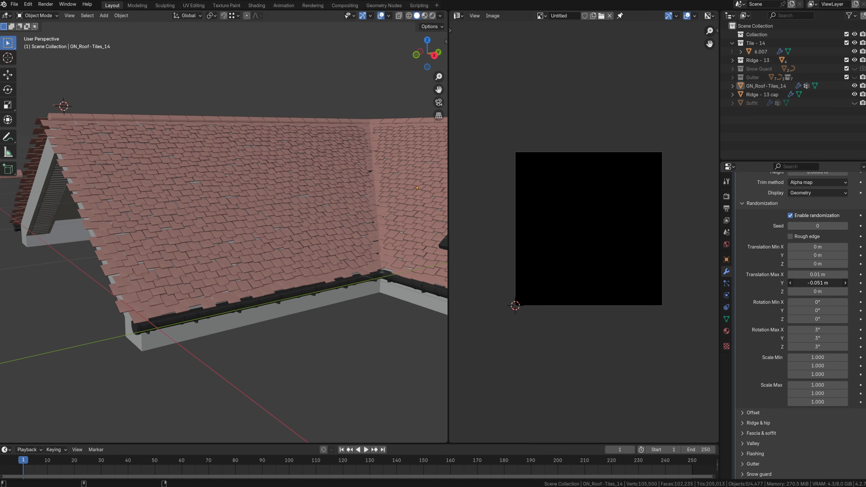
{"action": "right_click", "coordinate": [817, 283]}
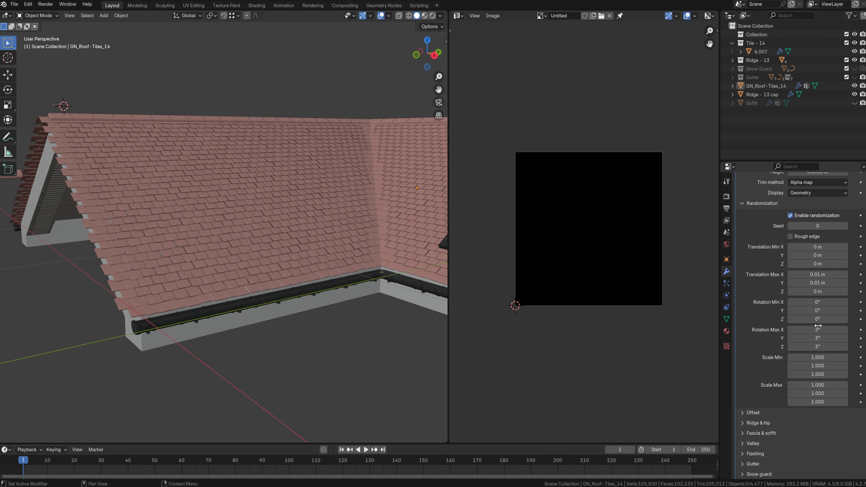
Set Rotation Max Z to 0° and all three Scale Min values to 0.884.
{"action": "left_click_drag", "start_coordinate": [817, 358], "coordinate": [815, 374]}
{"action": "middle_click_drag", "start_coordinate": [194, 218], "coordinate": [213, 245]}
{"action": "scroll", "coordinate": [213, 244], "scroll_direction": "up", "scroll_amount": 5}
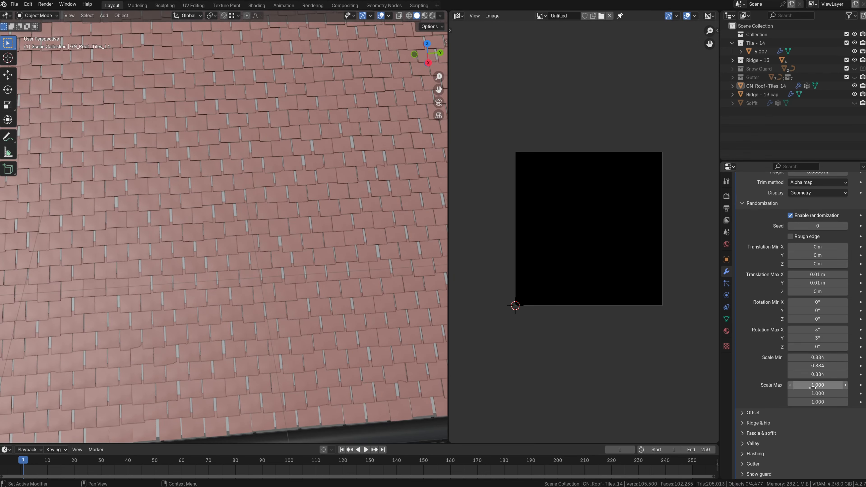
Set all three Scale Max values to 1.118 and view the roof from several sides.
{"action": "left_click_drag", "start_coordinate": [818, 385], "coordinate": [828, 402]}
{"action": "scroll", "coordinate": [309, 195], "scroll_direction": "down", "scroll_amount": 8}
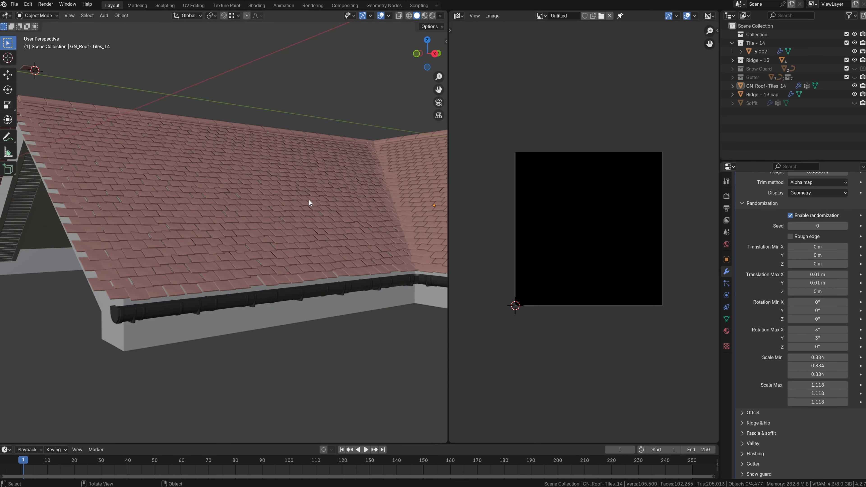
{"action": "mouse_move", "coordinate": [309, 201]}
{"action": "middle_mouse_down"}
{"action": "mouse_move", "coordinate": [349, 211]}
{"action": "mouse_move", "coordinate": [289, 237]}
{"action": "middle_mouse_up"}
Preview the randomized roof in Rendered shading, and return to Solid shading.
{"action": "key", "text": "z"}
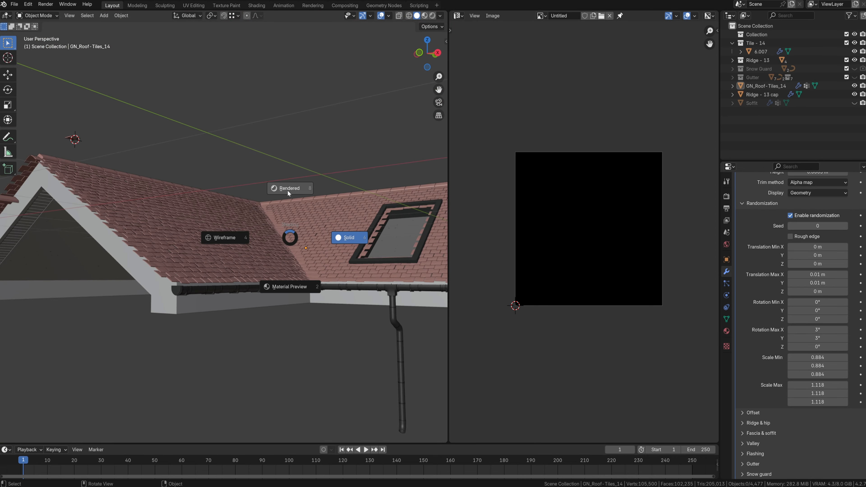
{"action": "left_click", "coordinate": [287, 191]}
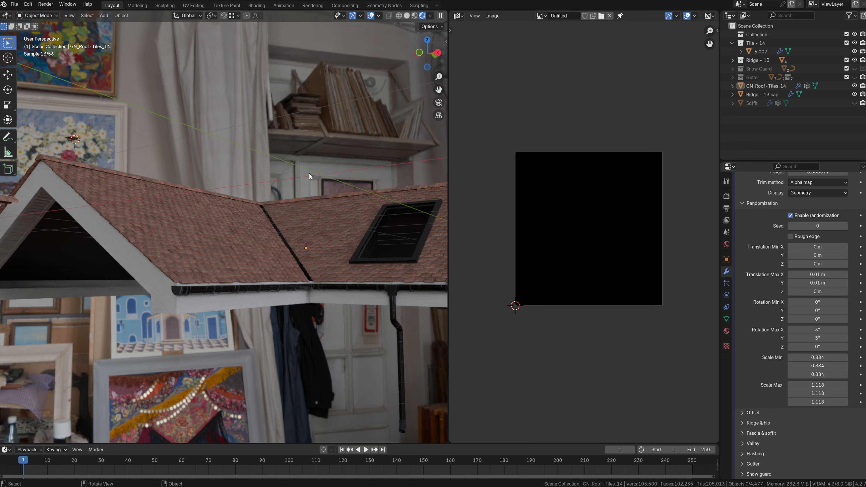
{"action": "key", "text": "z"}
{"action": "left_click", "coordinate": [244, 235]}
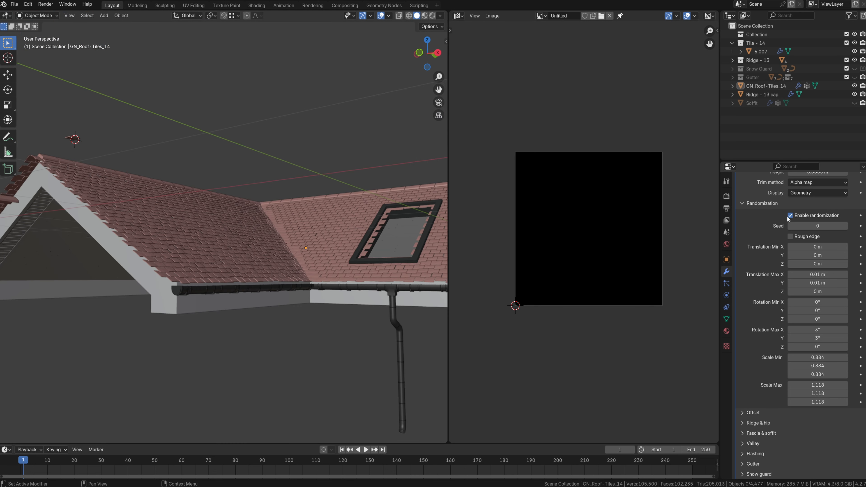
Disable tile randomization and expand the Offset settings.
{"action": "left_click", "coordinate": [741, 204]}
{"action": "left_click", "coordinate": [746, 314]}
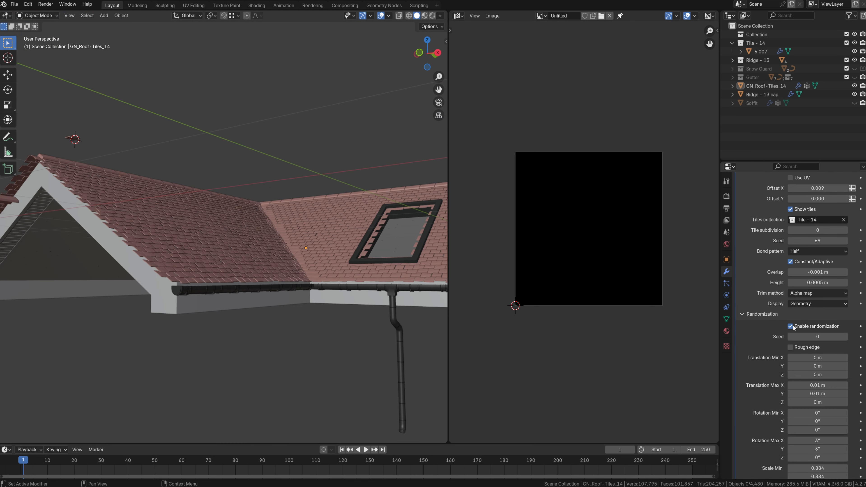
{"action": "left_click", "coordinate": [745, 314]}
{"action": "left_click", "coordinate": [746, 327]}
Set the trim method to Boolean and bring the gable end into close view.
{"action": "middle_click_drag", "start_coordinate": [363, 258], "coordinate": [309, 244]}
{"action": "scroll", "coordinate": [309, 244], "scroll_direction": "up", "scroll_amount": 2}
{"action": "scroll", "coordinate": [820, 272], "scroll_direction": "up", "scroll_amount": 3}
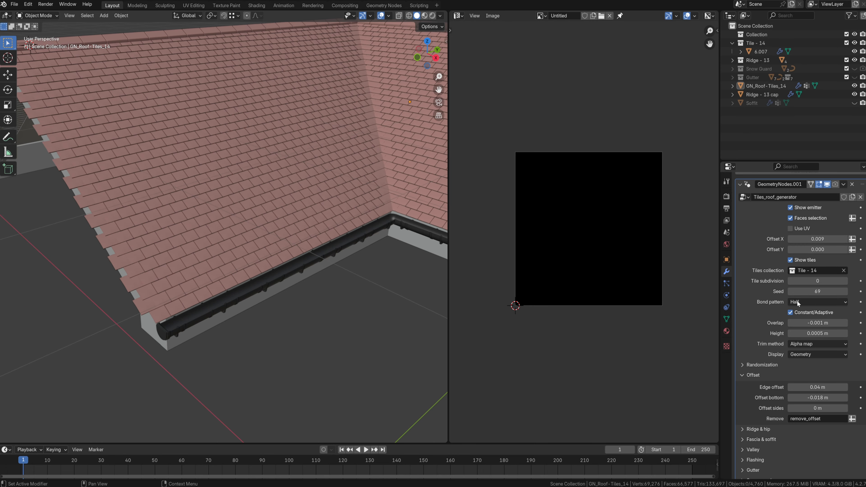
{"action": "left_click", "coordinate": [805, 344]}
{"action": "left_click", "coordinate": [801, 363]}
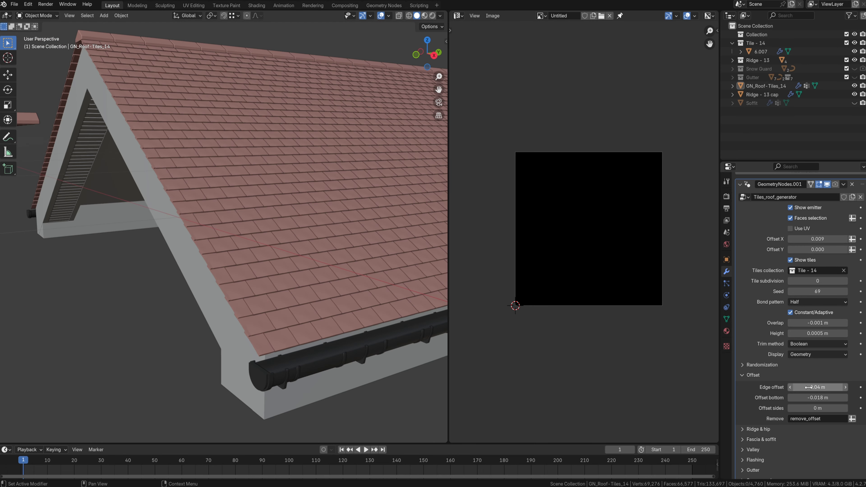
Try different Edge offset and Offset bottom values, and set Offset sides to 0.037 m.
{"action": "left_click_drag", "start_coordinate": [817, 388], "coordinate": [849, 398]}
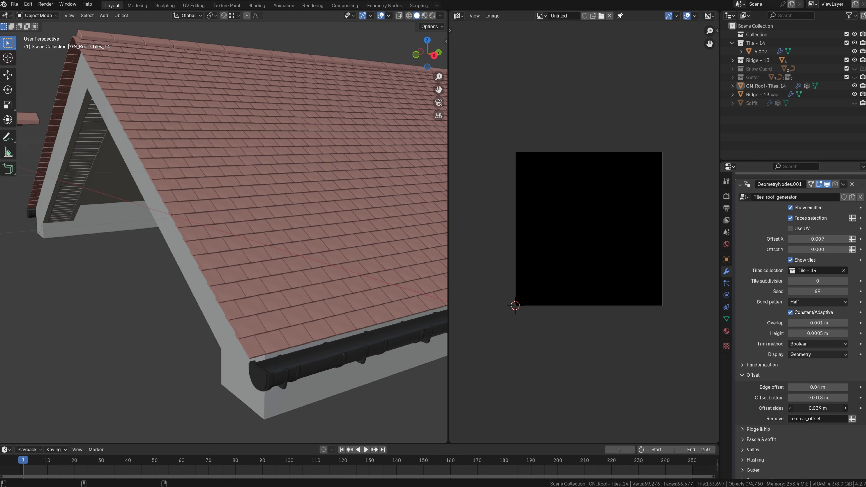
{"action": "mouse_move", "coordinate": [817, 408]}
{"action": "left_mouse_down"}
{"action": "mouse_move", "coordinate": [840, 408]}
{"action": "mouse_move", "coordinate": [805, 408]}
{"action": "left_mouse_up"}
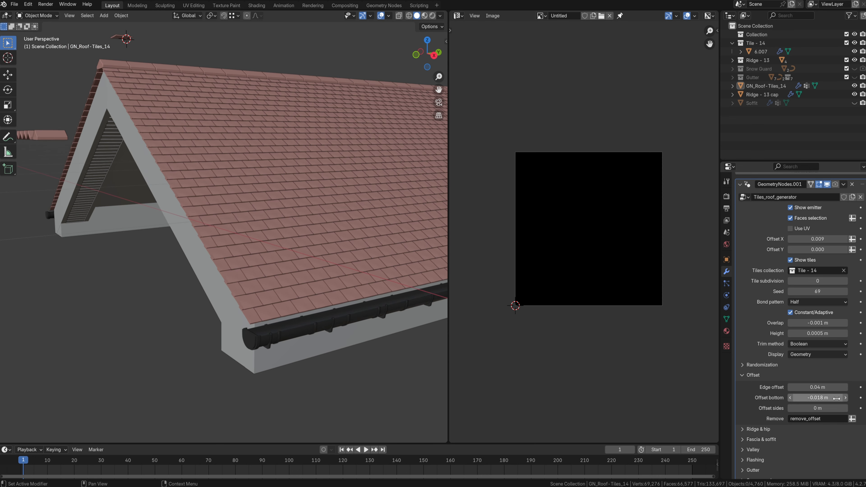
{"action": "left_click_drag", "start_coordinate": [822, 408], "coordinate": [832, 408]}
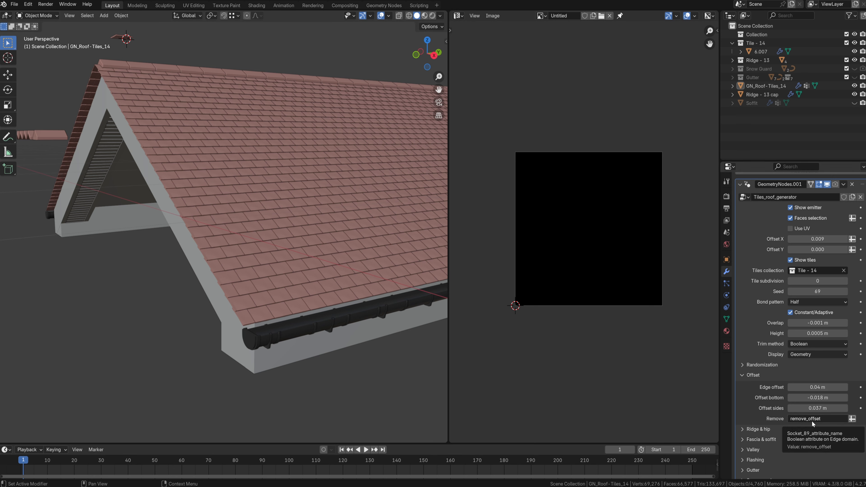
Set the remove_offset edge attribute on the front gable's sloping roof edge in Edit Mode.
{"action": "left_click", "coordinate": [727, 319]}
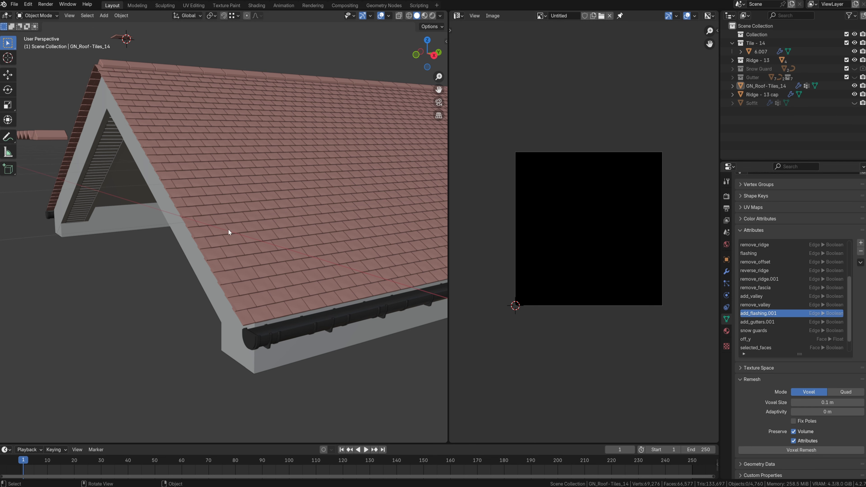
{"action": "key", "text": "Tab"}
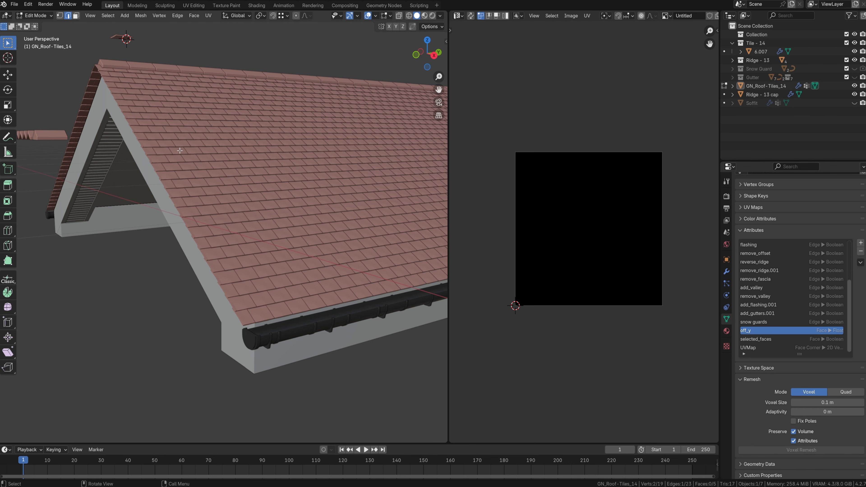
{"action": "key", "text": "z"}
{"action": "left_click", "coordinate": [160, 172]}
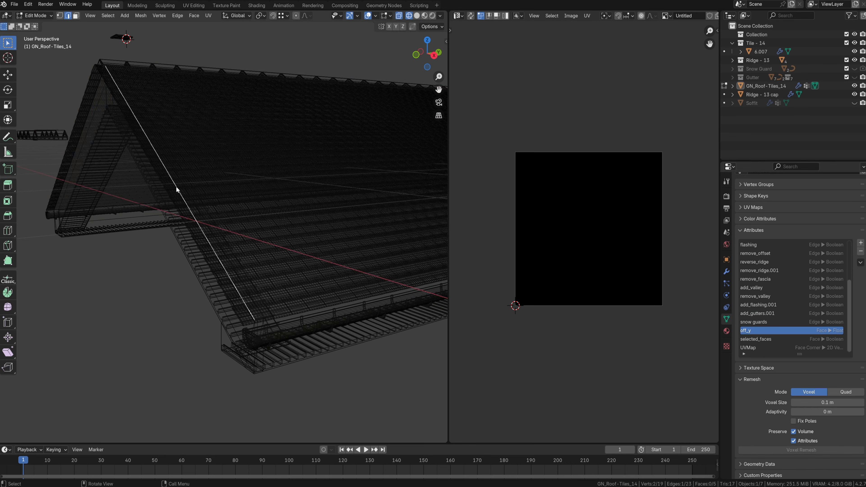
{"action": "key", "text": "shift+z"}
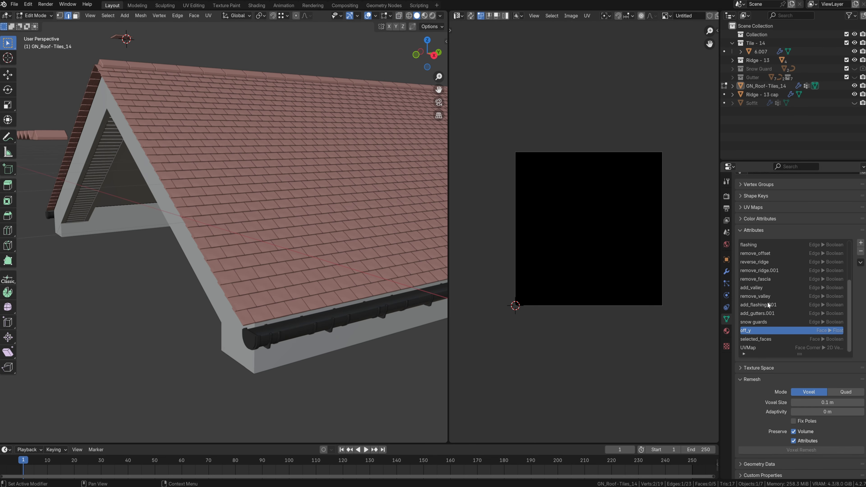
{"action": "left_click", "coordinate": [773, 252]}
{"action": "key", "text": "F3"}
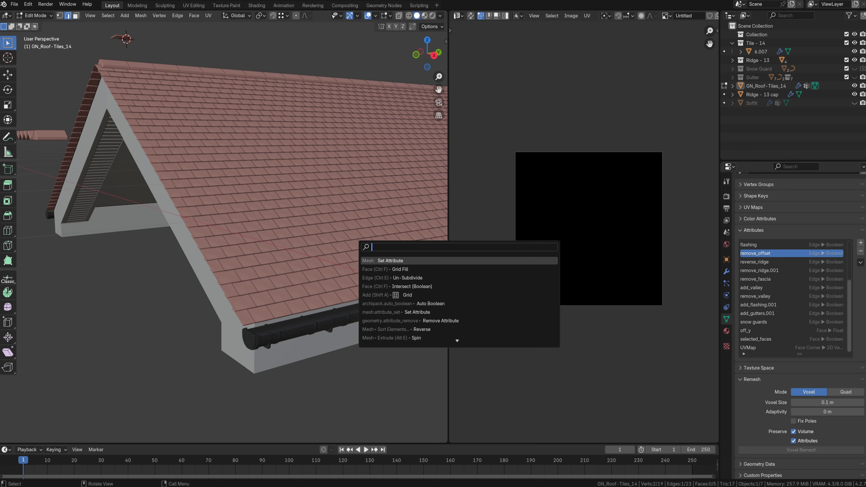
{"action": "left_click", "coordinate": [392, 260]}
{"action": "left_click", "coordinate": [447, 281]}
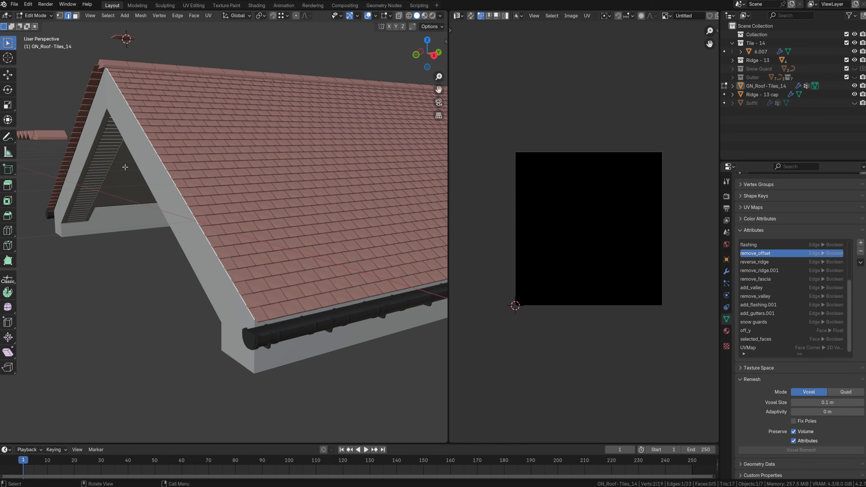
Return to Object Mode and expand the roof modifier's Ridge & hip settings.
{"action": "key", "text": "Tab"}
{"action": "left_click", "coordinate": [727, 271]}
{"action": "left_click", "coordinate": [741, 351]}
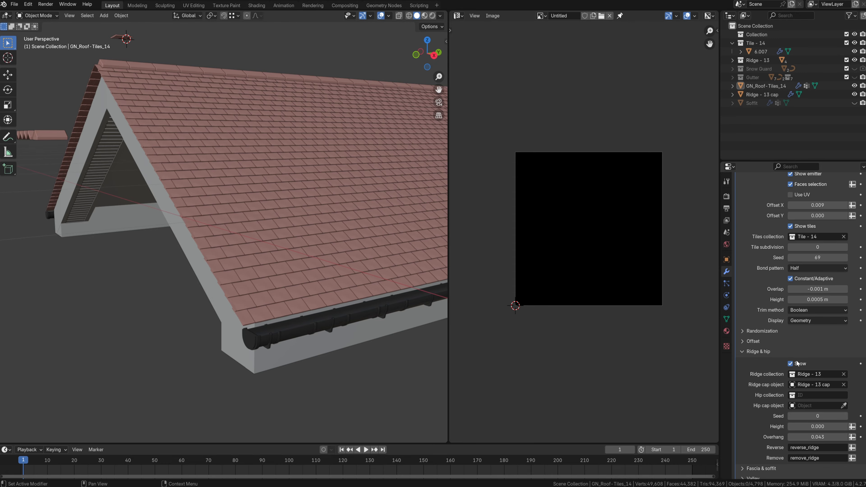
Examine the Ridge - 13 collection and its cap object against the ridge end, finishing with the roof selected.
{"action": "middle_click_drag", "start_coordinate": [436, 239], "coordinate": [266, 260]}
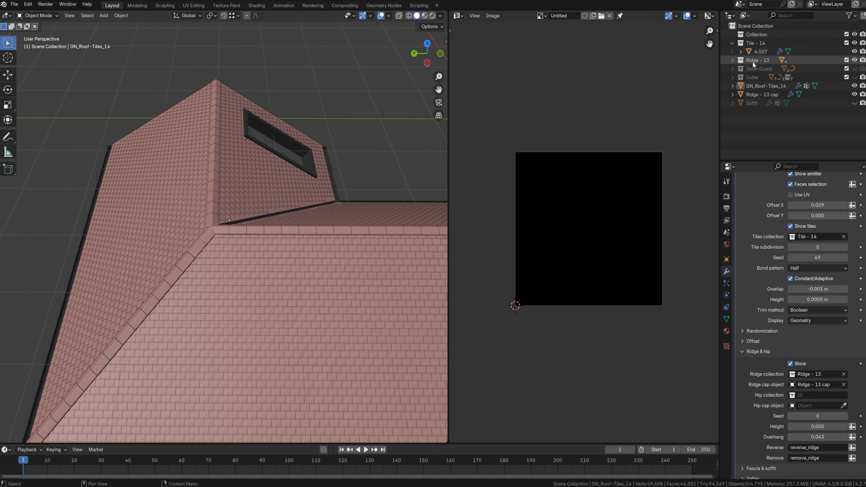
{"action": "left_click", "coordinate": [753, 63]}
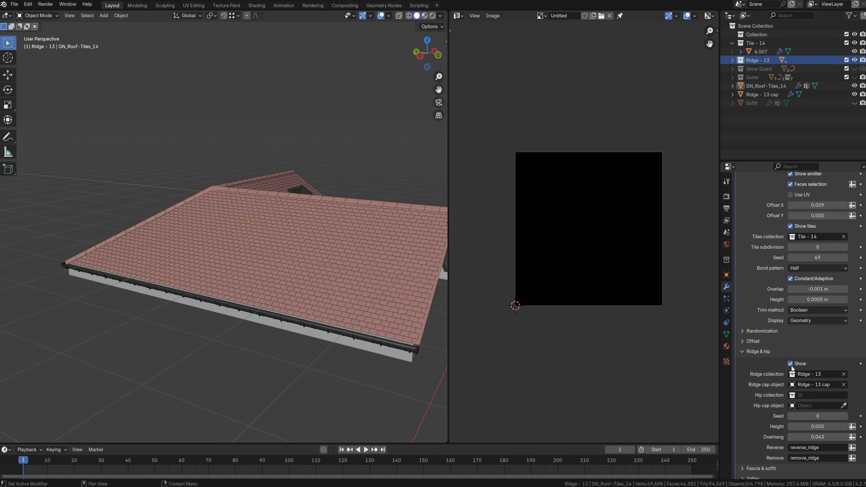
{"action": "middle_click_drag", "start_coordinate": [358, 229], "coordinate": [227, 182]}
{"action": "scroll", "coordinate": [238, 186], "scroll_direction": "up", "scroll_amount": 5}
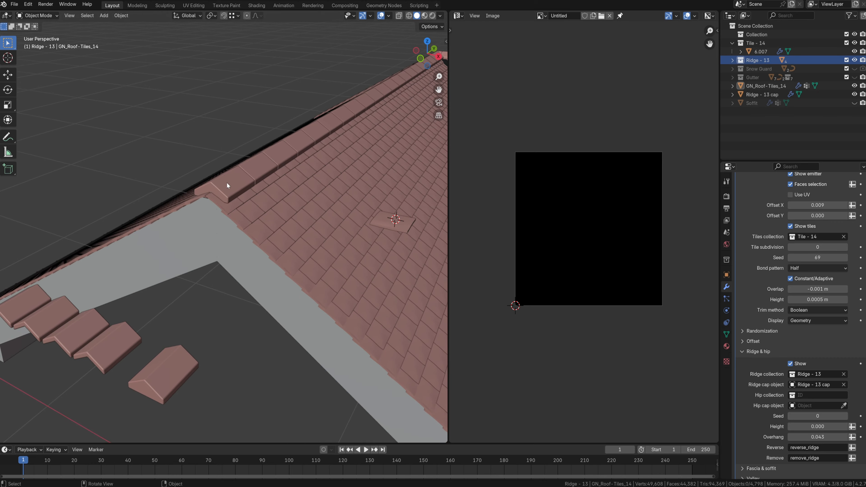
{"action": "left_click", "coordinate": [219, 190]}
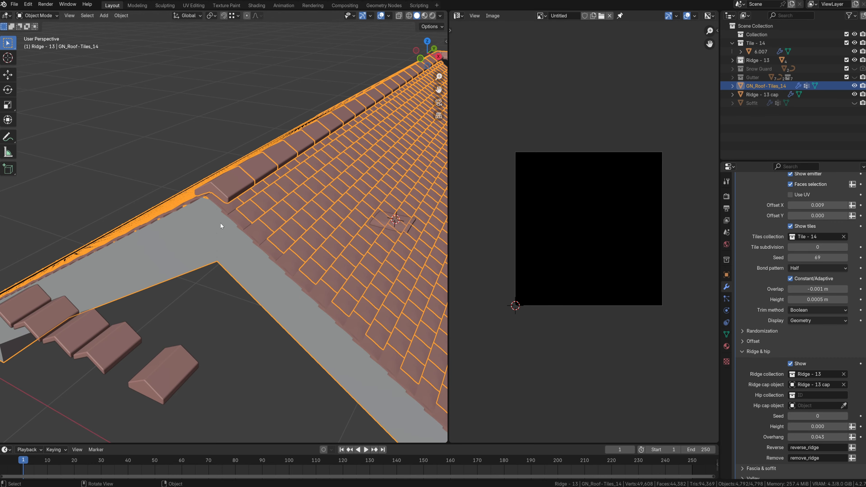
{"action": "left_click", "coordinate": [161, 376]}
{"action": "middle_click_drag", "start_coordinate": [160, 375], "coordinate": [183, 304]}
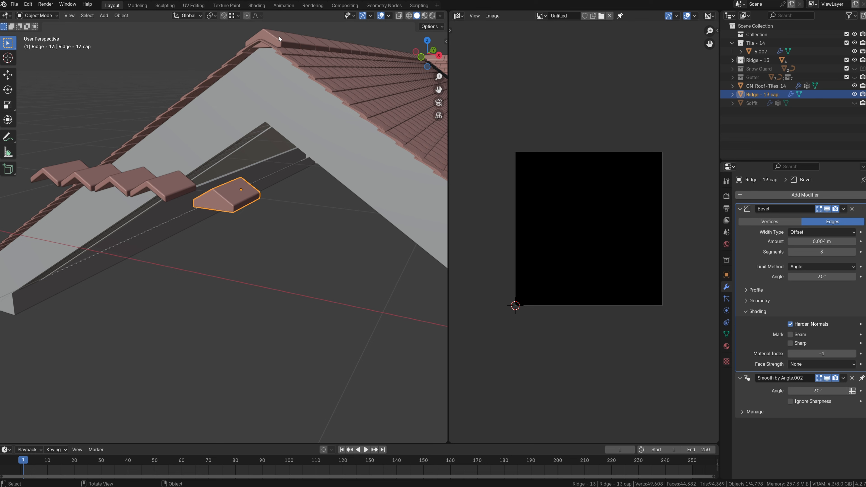
{"action": "left_click", "coordinate": [269, 39]}
{"action": "scroll", "coordinate": [811, 355], "scroll_direction": "down", "scroll_amount": 15}
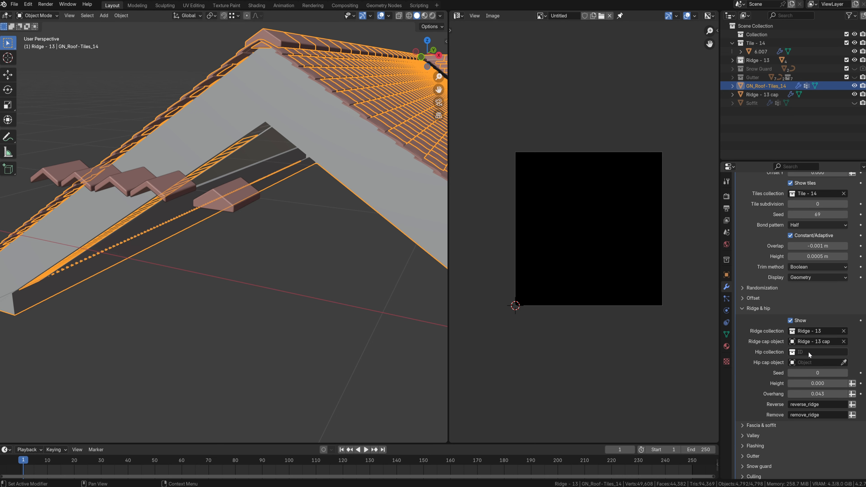
Add a cube at the 3D cursor and scale it down to fit beneath the gable.
{"action": "key", "text": "shift+a"}
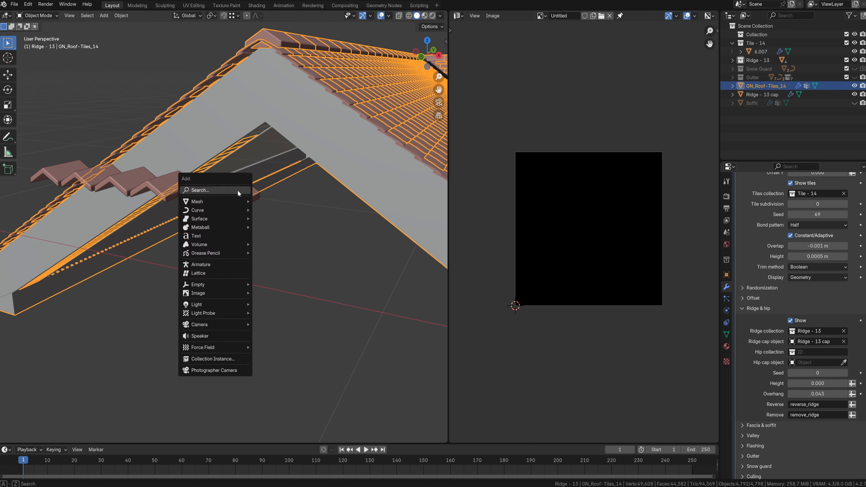
{"action": "mouse_move", "coordinate": [218, 202]}
{"action": "left_click", "coordinate": [273, 222]}
{"action": "key", "text": "s"}
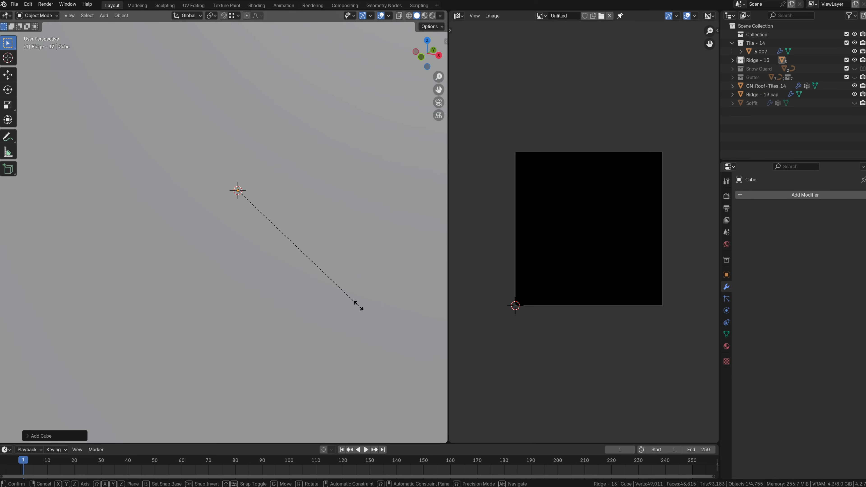
{"action": "left_click", "coordinate": [257, 219]}
Move the cube to a new collection named hip.
{"action": "key", "text": "m"}
{"action": "left_click", "coordinate": [255, 220]}
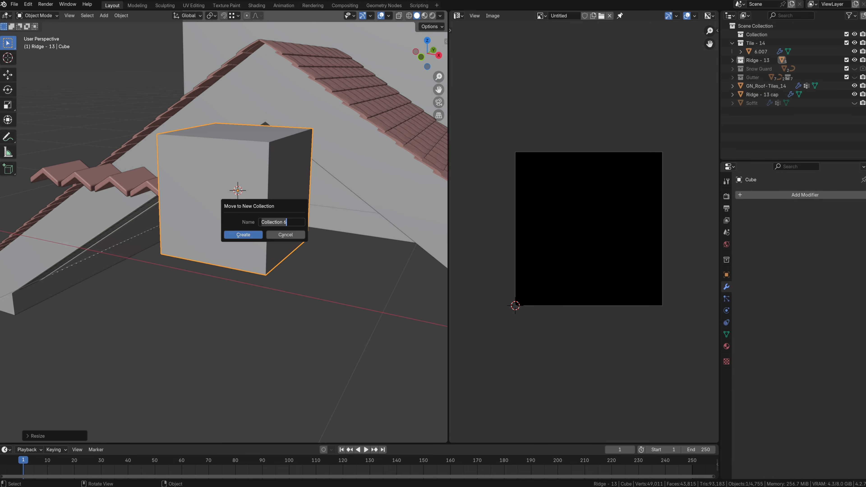
{"action": "type", "text": "hip"}
{"action": "key", "text": "Return"}
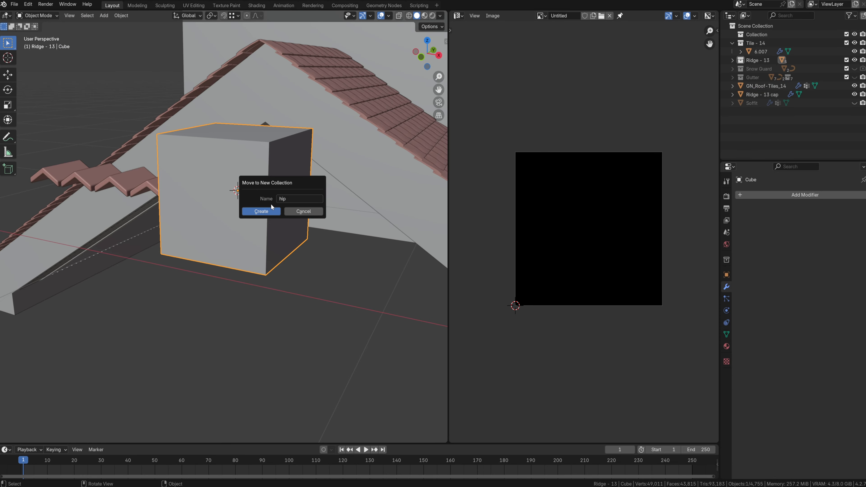
{"action": "left_click", "coordinate": [269, 211]}
Assign the hip collection as the roof modifier's Hip collection and bring the hip line into view.
{"action": "scroll", "coordinate": [317, 187], "scroll_direction": "down", "scroll_amount": 5}
{"action": "left_click", "coordinate": [317, 187]}
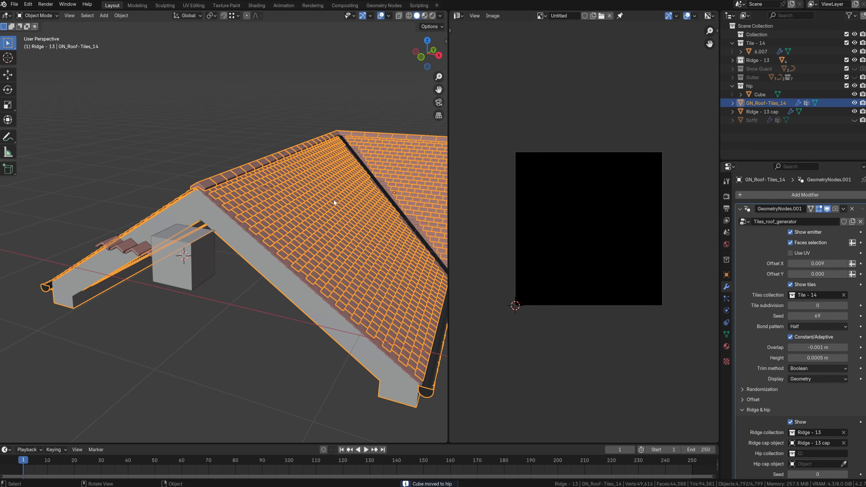
{"action": "scroll", "coordinate": [766, 402], "scroll_direction": "down", "scroll_amount": 1}
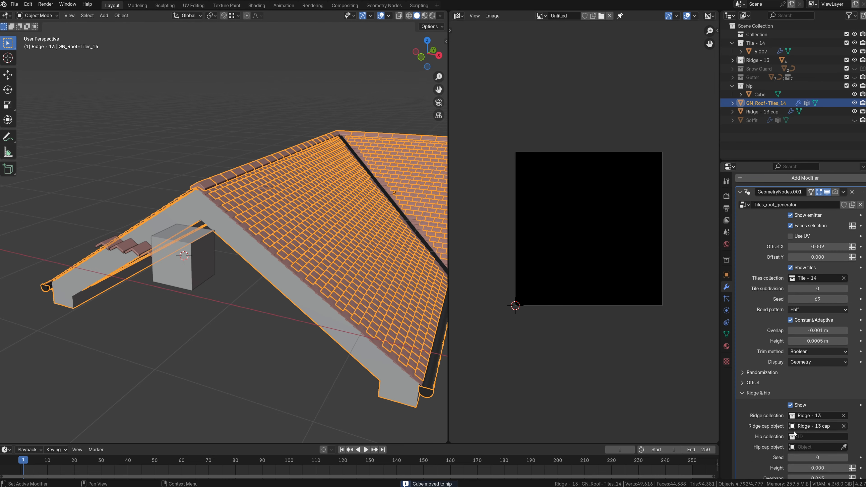
{"action": "left_click", "coordinate": [806, 436]}
{"action": "type", "text": "h"}
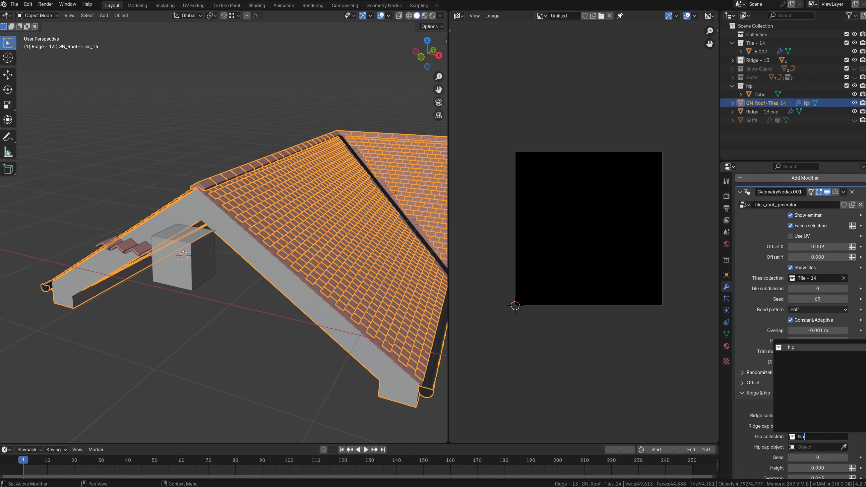
{"action": "type", "text": "ip"}
{"action": "key", "text": "Return"}
{"action": "middle_click_drag", "start_coordinate": [263, 116], "coordinate": [229, 125]}
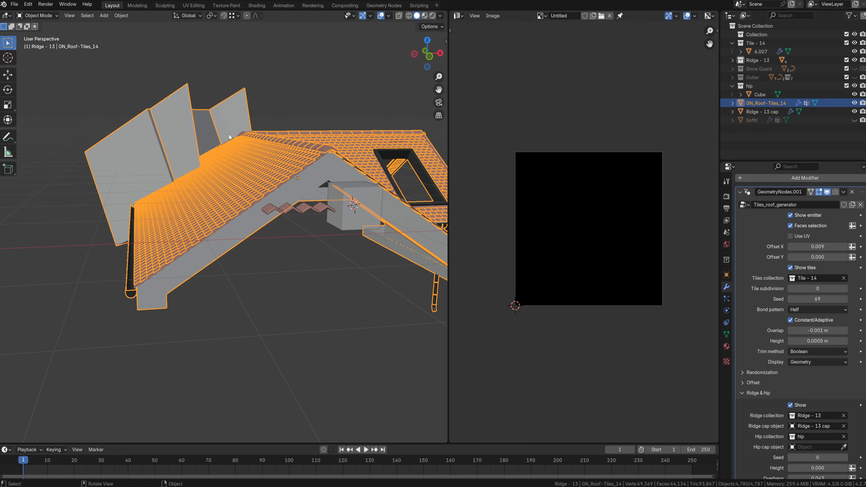
Scale the cube's mesh down to about half size in Edit Mode and apply the object's scale.
{"action": "left_click", "coordinate": [362, 215]}
{"action": "key", "text": "Tab"}
{"action": "key", "text": "s"}
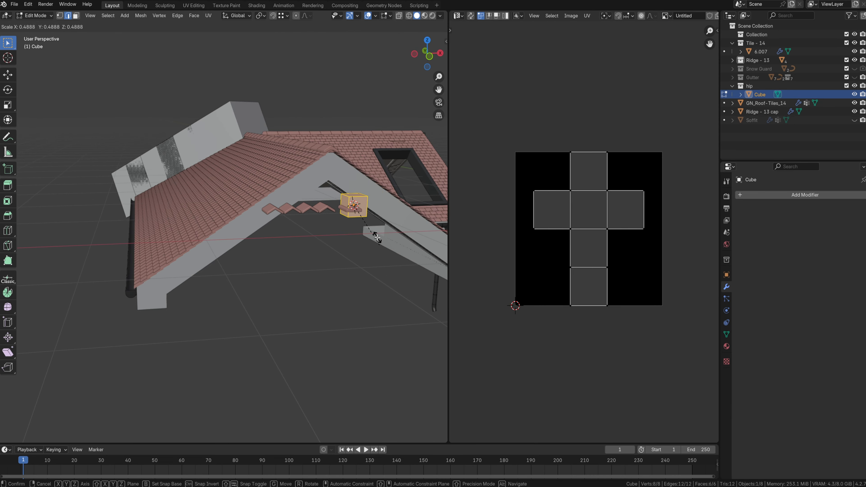
{"action": "left_click", "coordinate": [377, 238]}
{"action": "key", "text": "Tab"}
{"action": "key", "text": "ctrl+a"}
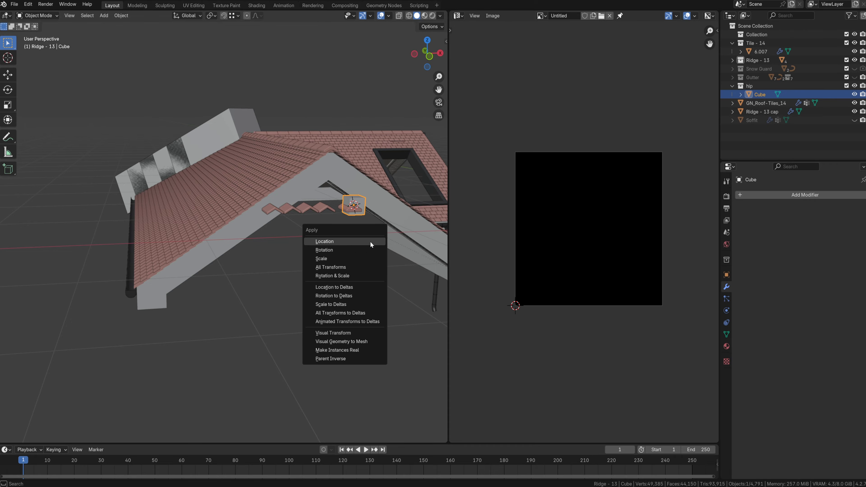
{"action": "left_click", "coordinate": [345, 255]}
Scale the cube's mesh down again so its instances form a narrow strip along the hip.
{"action": "key", "text": "Tab"}
{"action": "key", "text": "s"}
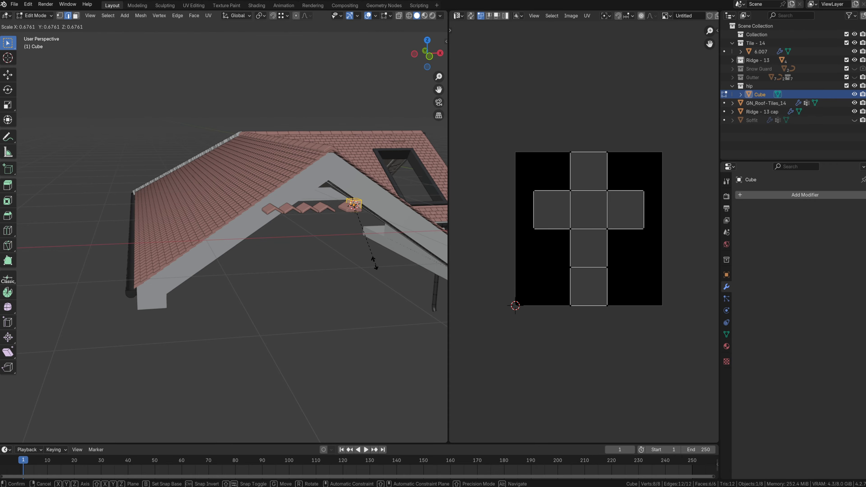
{"action": "left_click", "coordinate": [292, 189]}
{"action": "key", "text": "Tab"}
{"action": "middle_click_drag", "start_coordinate": [292, 188], "coordinate": [111, 220]}
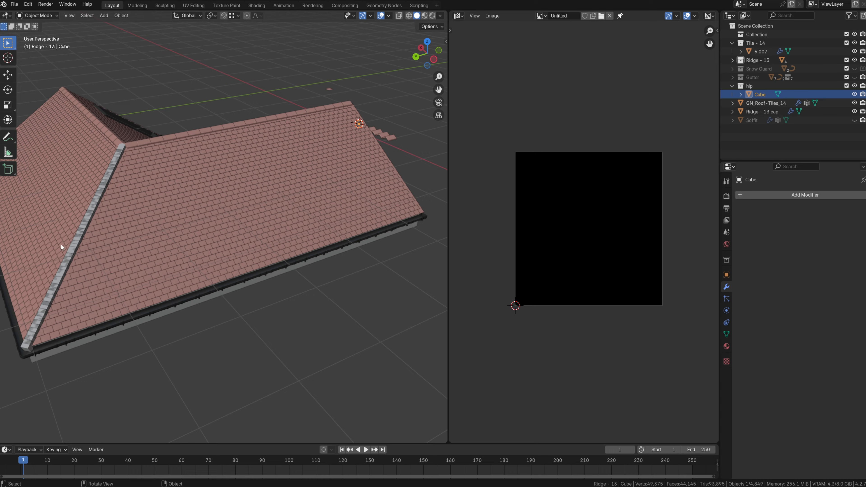
Examine the hip and ridge pieces up close, and compare the ridge cap's origin with the cube's in top view.
{"action": "middle_click_drag", "start_coordinate": [348, 178], "coordinate": [301, 181]}
{"action": "middle_click_drag", "start_coordinate": [386, 211], "coordinate": [201, 234], "text": "shift"}
{"action": "middle_click_drag", "start_coordinate": [273, 221], "coordinate": [177, 236]}
{"action": "scroll", "coordinate": [238, 267], "scroll_direction": "up", "scroll_amount": 4}
{"action": "middle_click_drag", "start_coordinate": [147, 161], "coordinate": [269, 166], "text": "shift"}
{"action": "middle_click_drag", "start_coordinate": [250, 205], "coordinate": [412, 198]}
{"action": "middle_click_drag", "start_coordinate": [239, 159], "coordinate": [81, 163], "text": "shift"}
{"action": "scroll", "coordinate": [327, 218], "scroll_direction": "up", "scroll_amount": 2}
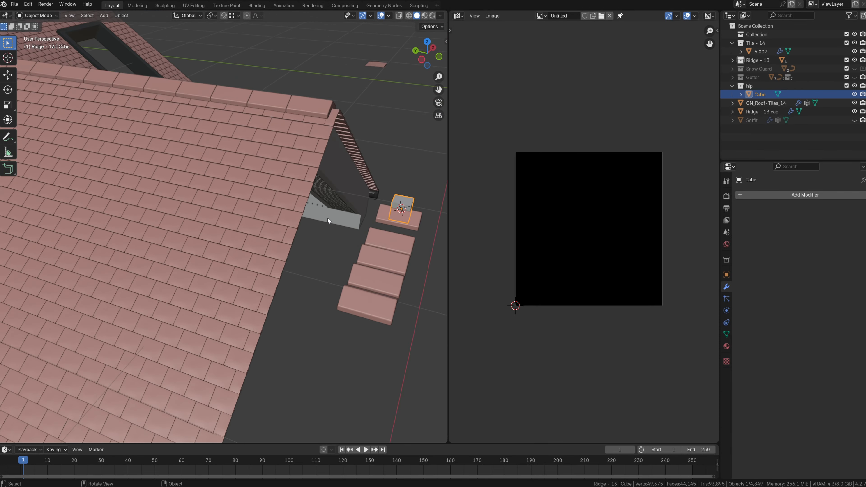
{"action": "middle_click_drag", "start_coordinate": [393, 236], "coordinate": [259, 256], "text": "shift"}
{"action": "scroll", "coordinate": [258, 256], "scroll_direction": "up", "scroll_amount": 1}
{"action": "left_click", "coordinate": [266, 252]}
{"action": "key", "text": "KP_7"}
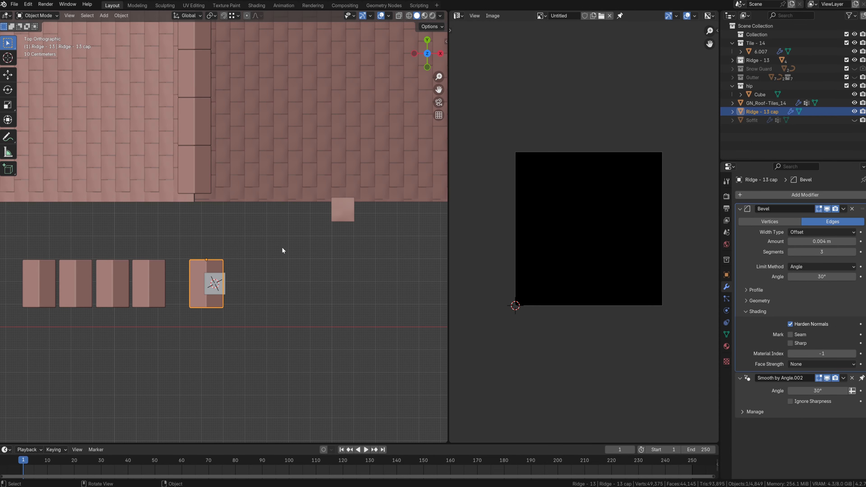
{"action": "left_click", "coordinate": [214, 283]}
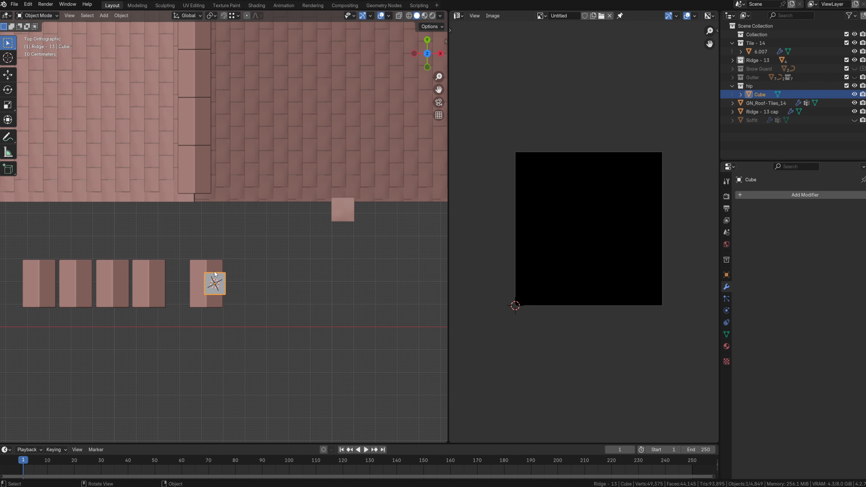
Move the cube onto the roof beside the diagonal hip line in top view.
{"action": "scroll", "coordinate": [284, 403], "scroll_direction": "down", "scroll_amount": 6}
{"action": "key", "text": "g"}
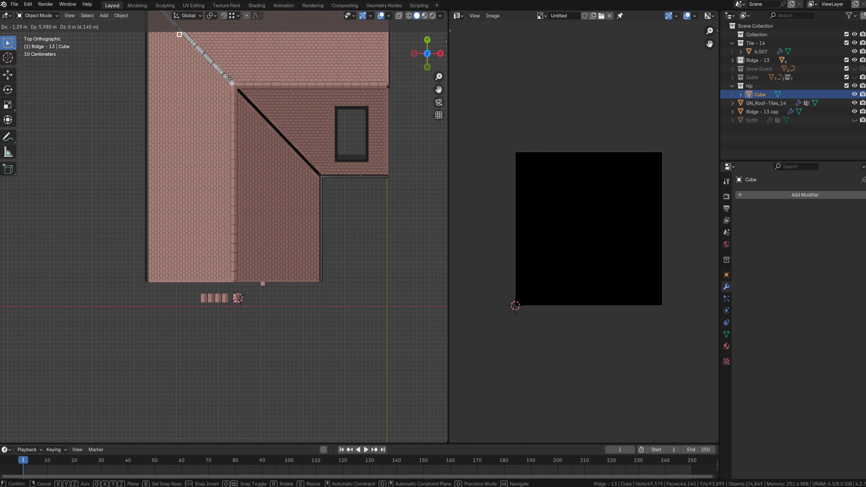
{"action": "left_click", "coordinate": [211, 75]}
{"action": "scroll", "coordinate": [239, 171], "scroll_direction": "up", "scroll_amount": 8}
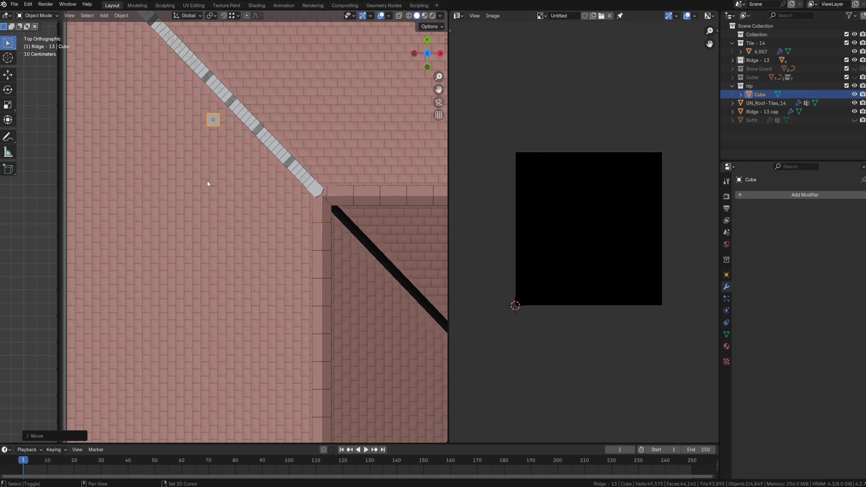
{"action": "middle_click_drag", "start_coordinate": [256, 157], "coordinate": [255, 225], "text": "shift"}
{"action": "scroll", "coordinate": [255, 226], "scroll_direction": "up", "scroll_amount": 1}
Move the cube's mesh about -0.05 m along Y relative to its origin, and check the hip spacing in Solid shading.
{"action": "key", "text": "Tab"}
{"action": "scroll", "coordinate": [255, 226], "scroll_direction": "down", "scroll_amount": 2}
{"action": "key", "text": "g"}
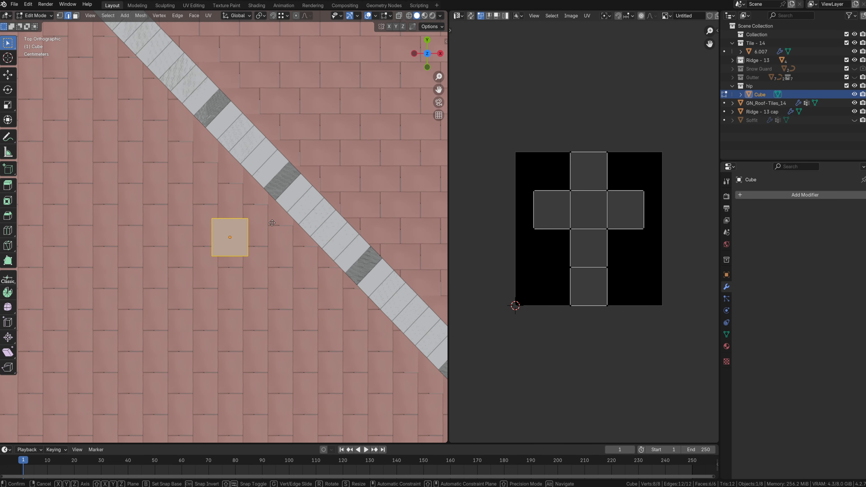
{"action": "key", "text": "y"}
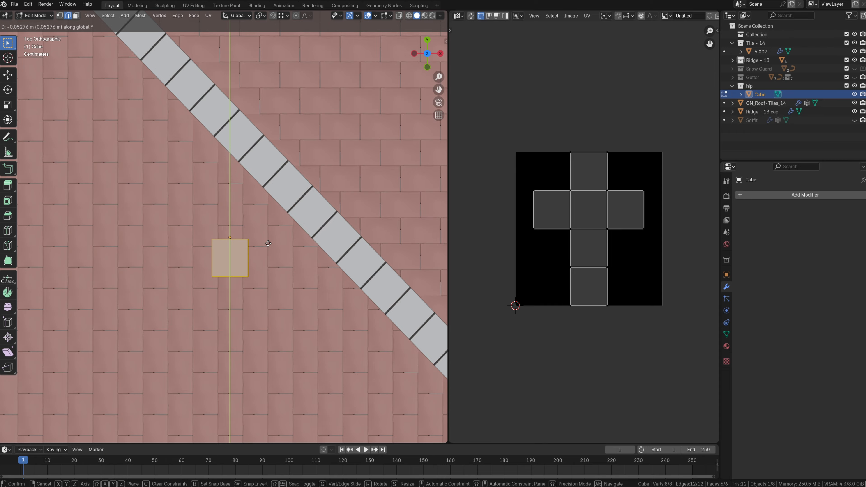
{"action": "left_click", "coordinate": [268, 245]}
{"action": "middle_click_drag", "start_coordinate": [268, 245], "coordinate": [277, 198]}
{"action": "key", "text": "Tab"}
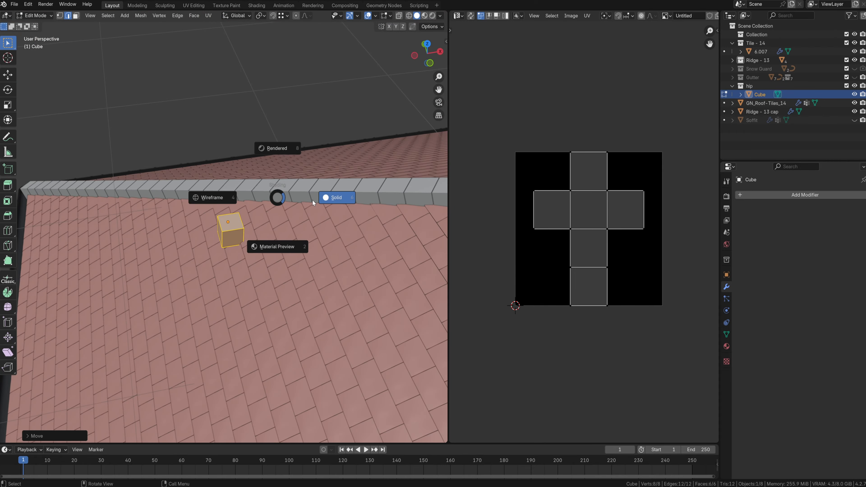
{"action": "left_click", "coordinate": [313, 200]}
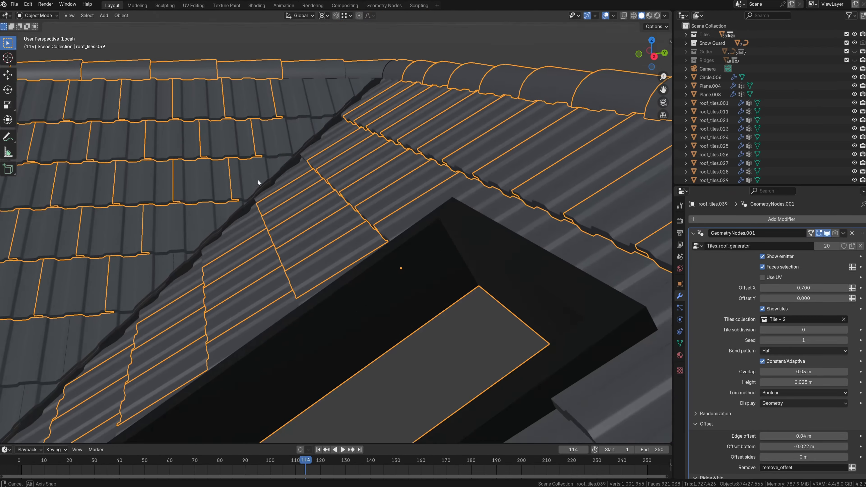
View the ridge and hip junction on the dark roof_tiles.039 roof with the selection cleared.
{"action": "middle_click_drag", "start_coordinate": [400, 267], "coordinate": [288, 241]}
{"action": "left_click", "coordinate": [319, 197]}
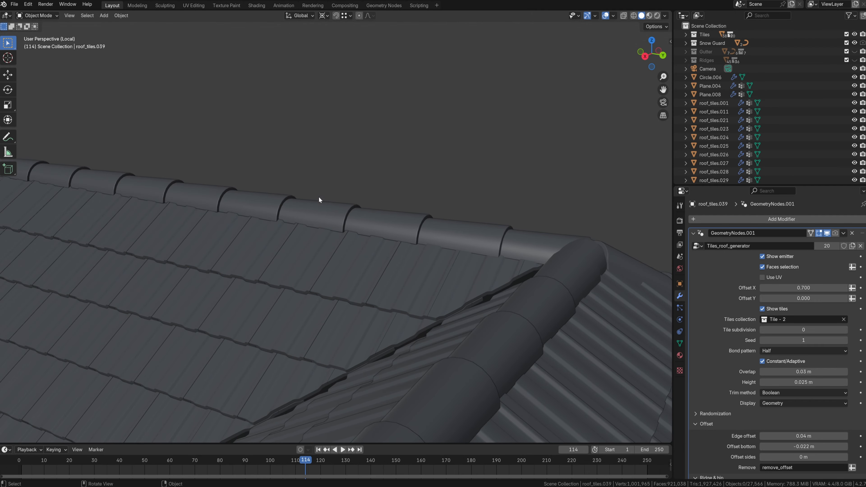
{"action": "scroll", "coordinate": [344, 214], "scroll_direction": "up", "scroll_amount": 3}
{"action": "middle_click_drag", "start_coordinate": [362, 215], "coordinate": [323, 228]}
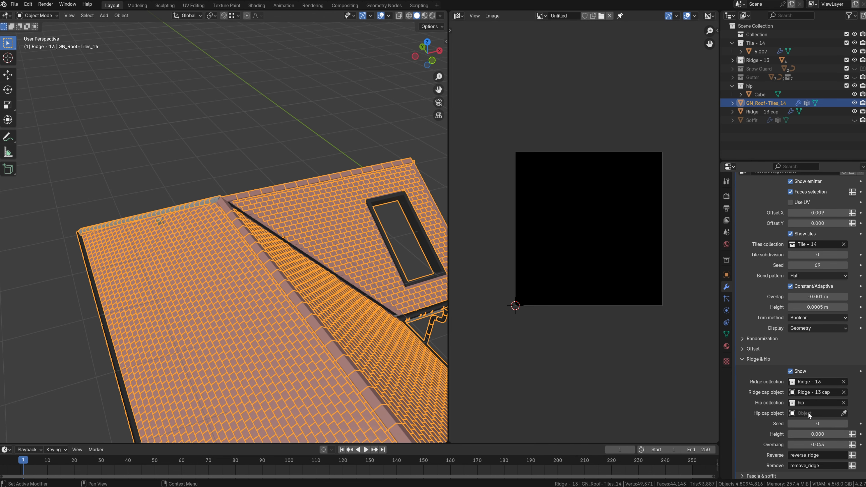
Duplicate the cube on the roof, place the copy above the ridge, and move it to a new collection named Hip-edn.
{"action": "left_click", "coordinate": [159, 222]}
{"action": "middle_click_drag", "start_coordinate": [165, 220], "coordinate": [232, 205]}
{"action": "key", "text": "shift+d"}
{"action": "left_click", "coordinate": [225, 179]}
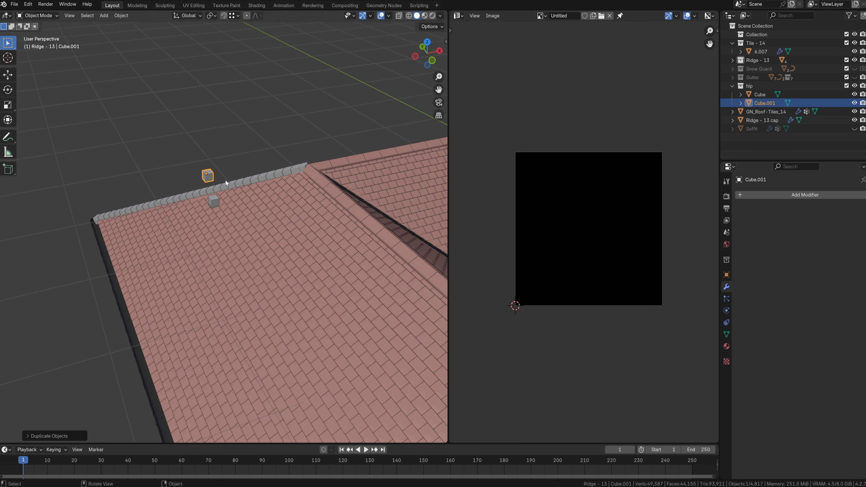
{"action": "key", "text": "m"}
{"action": "left_click", "coordinate": [225, 179]}
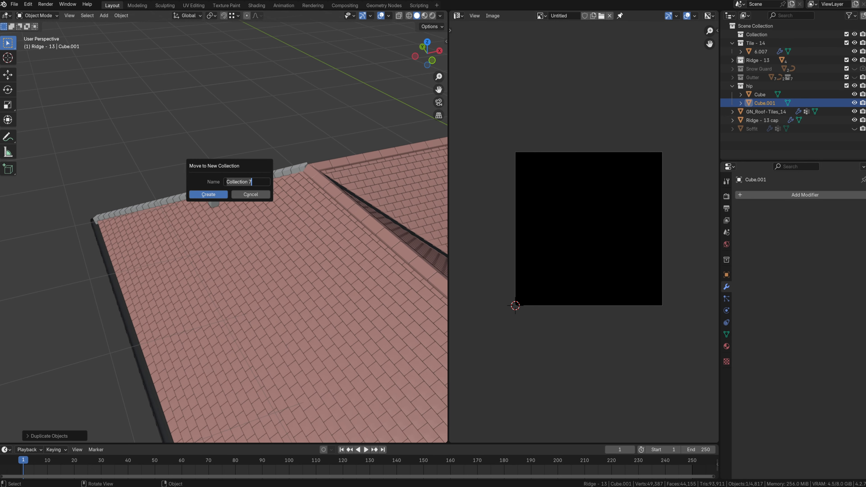
{"action": "type", "text": "Hip-edn"}
{"action": "key", "text": "Return"}
{"action": "key", "text": "Return"}
Pull one corner vertex of the duplicate cube about 0.47 m up and away to form a tall spike.
{"action": "key", "text": "Tab"}
{"action": "key", "text": "1"}
{"action": "left_click", "coordinate": [203, 171]}
{"action": "key", "text": "g"}
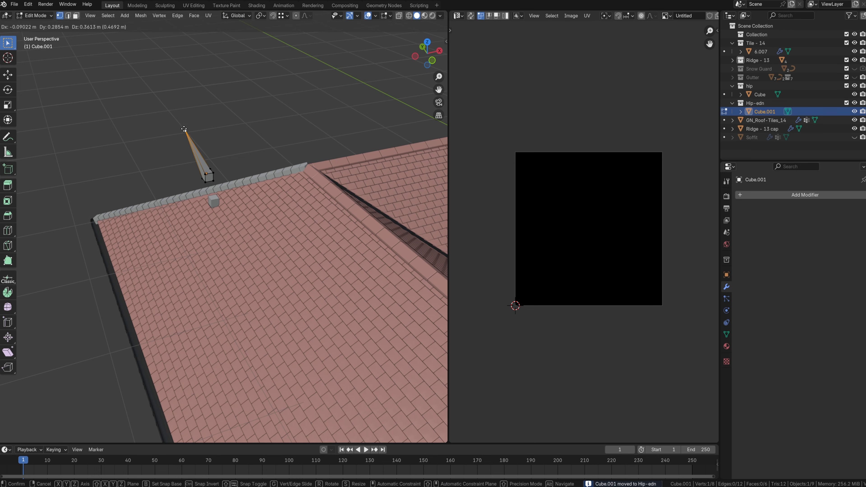
{"action": "left_click", "coordinate": [188, 134]}
{"action": "key", "text": "Tab"}
Assign the spiked Cube.001 as the roof's hip cap object and check its placement at the roof end.
{"action": "left_click", "coordinate": [247, 187]}
{"action": "scroll", "coordinate": [781, 409], "scroll_direction": "down", "scroll_amount": 2}
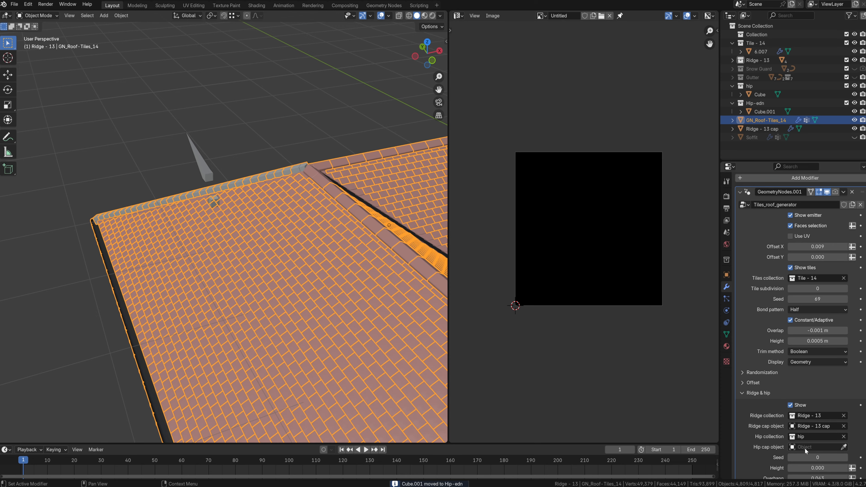
{"action": "left_click", "coordinate": [844, 448]}
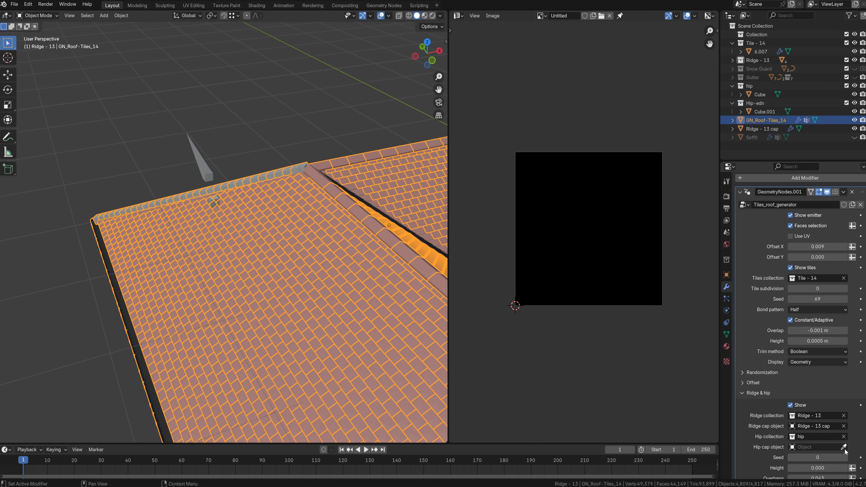
{"action": "left_click", "coordinate": [204, 166]}
{"action": "middle_click_drag", "start_coordinate": [134, 197], "coordinate": [342, 212]}
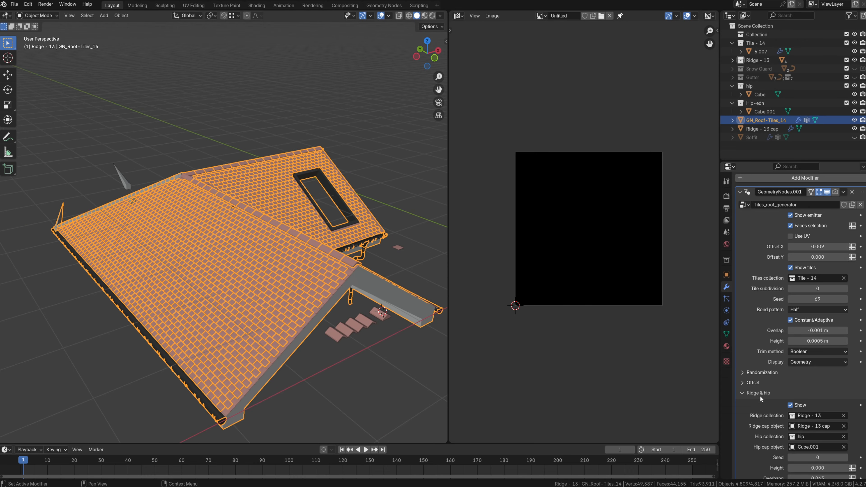
Clear the roof's hip cap object and hip collection, and delete the spiked duplicate cube.
{"action": "left_click", "coordinate": [844, 447]}
{"action": "left_click", "coordinate": [843, 436]}
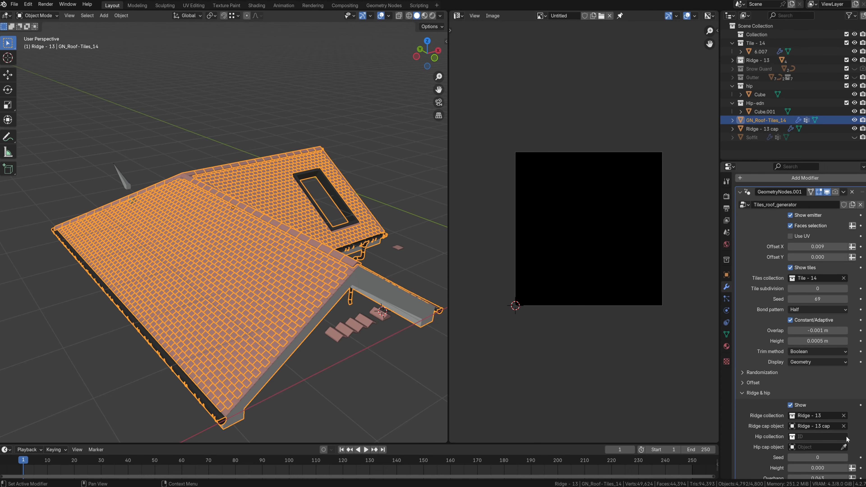
{"action": "middle_click_drag", "start_coordinate": [307, 226], "coordinate": [277, 216]}
{"action": "left_click", "coordinate": [129, 165]}
{"action": "key", "text": "x"}
{"action": "left_click", "coordinate": [136, 163]}
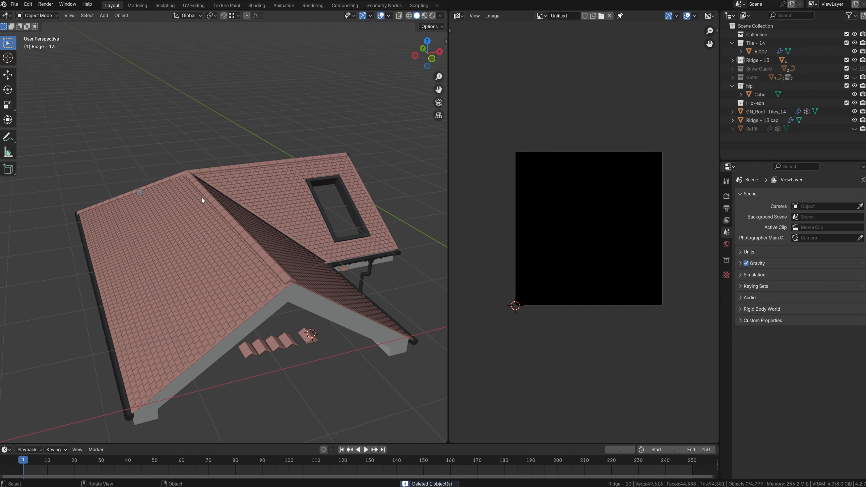
Set the ridge overhang of GN_Roof-Tiles_14 to 0.094, leaving the ridge height at 0.000.
{"action": "left_click", "coordinate": [202, 197]}
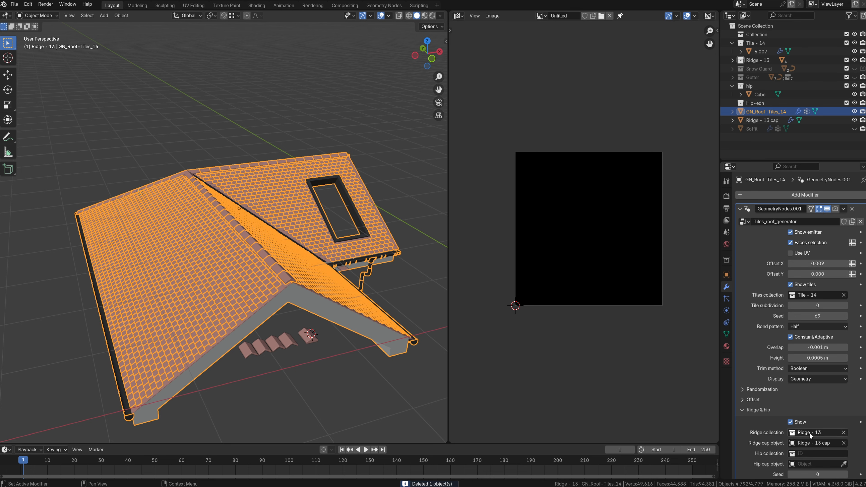
{"action": "scroll", "coordinate": [808, 438], "scroll_direction": "down", "scroll_amount": 5}
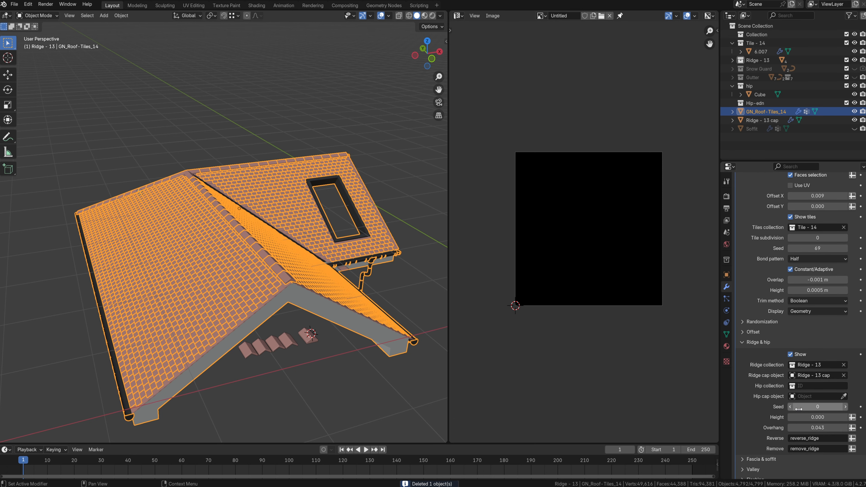
{"action": "middle_click_drag", "start_coordinate": [300, 246], "coordinate": [232, 266]}
{"action": "middle_click_drag", "start_coordinate": [232, 266], "coordinate": [320, 254], "text": "shift"}
{"action": "scroll", "coordinate": [317, 252], "scroll_direction": "up", "scroll_amount": 3}
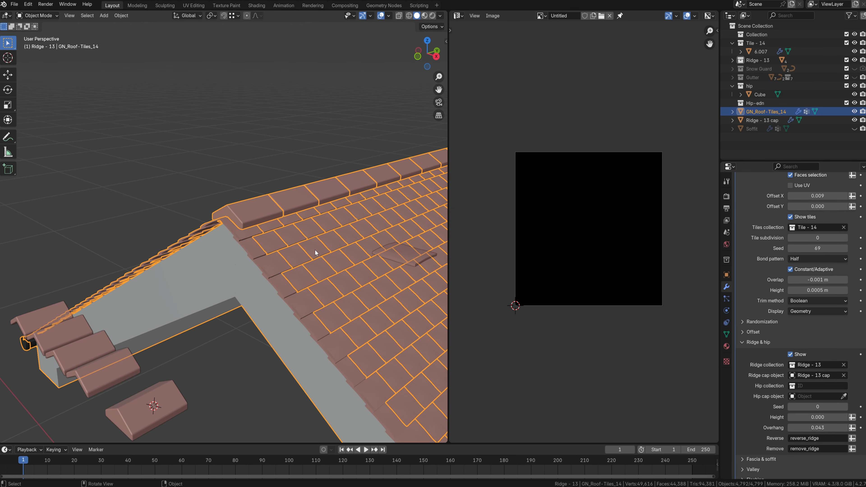
{"action": "left_click_drag", "start_coordinate": [805, 420], "coordinate": [819, 426]}
{"action": "right_click", "coordinate": [812, 420]}
{"action": "right_click", "coordinate": [819, 426]}
{"action": "left_click_drag", "start_coordinate": [818, 427], "coordinate": [828, 428]}
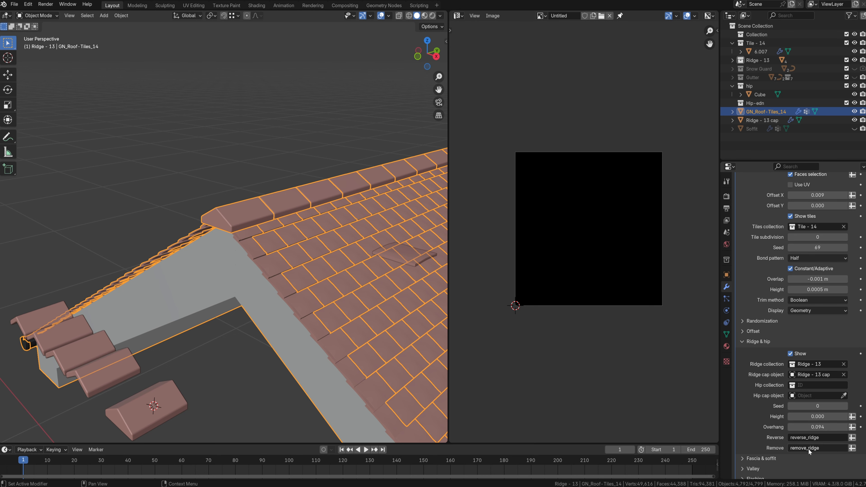
Collapse the Ridge & hip settings, expand Fascia & soffit, and examine the soffit from beneath the roof.
{"action": "scroll", "coordinate": [641, 408], "scroll_direction": "down", "scroll_amount": 1}
{"action": "scroll", "coordinate": [296, 288], "scroll_direction": "down", "scroll_amount": 3}
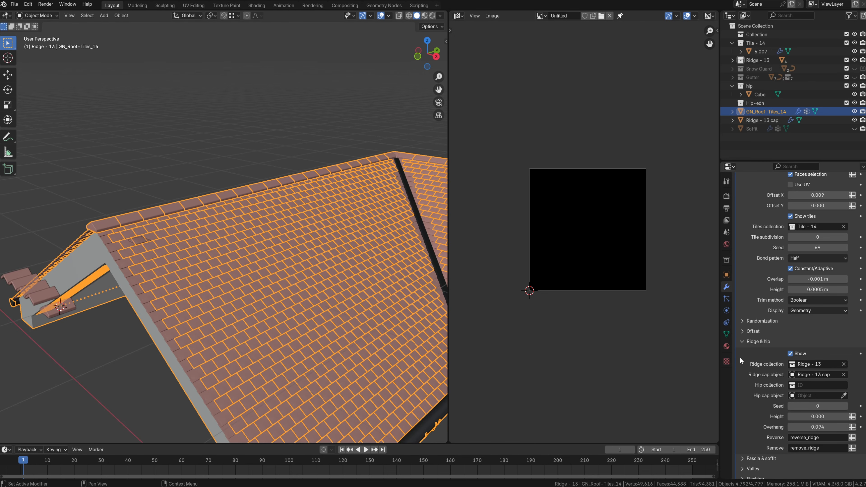
{"action": "left_click", "coordinate": [742, 342]}
{"action": "left_click", "coordinate": [745, 352]}
{"action": "scroll", "coordinate": [268, 224], "scroll_direction": "down", "scroll_amount": 3}
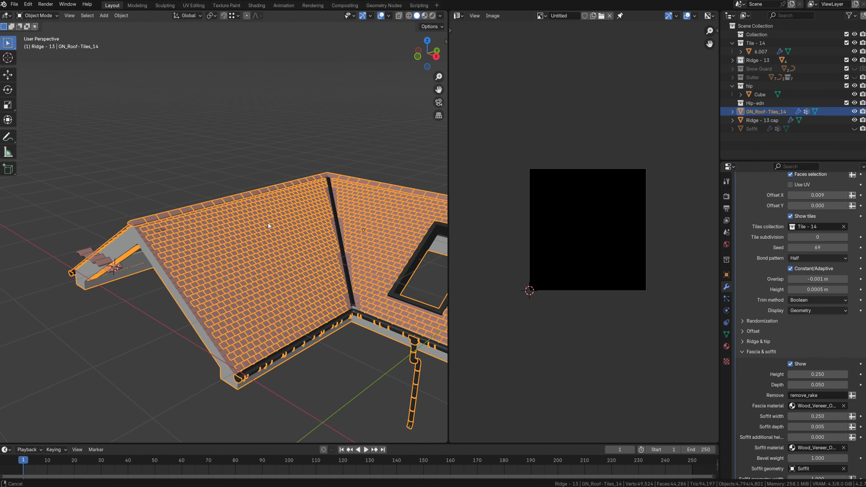
{"action": "middle_click_drag", "start_coordinate": [267, 223], "coordinate": [248, 234]}
{"action": "scroll", "coordinate": [249, 234], "scroll_direction": "up", "scroll_amount": 2}
{"action": "scroll", "coordinate": [248, 234], "scroll_direction": "up", "scroll_amount": 3}
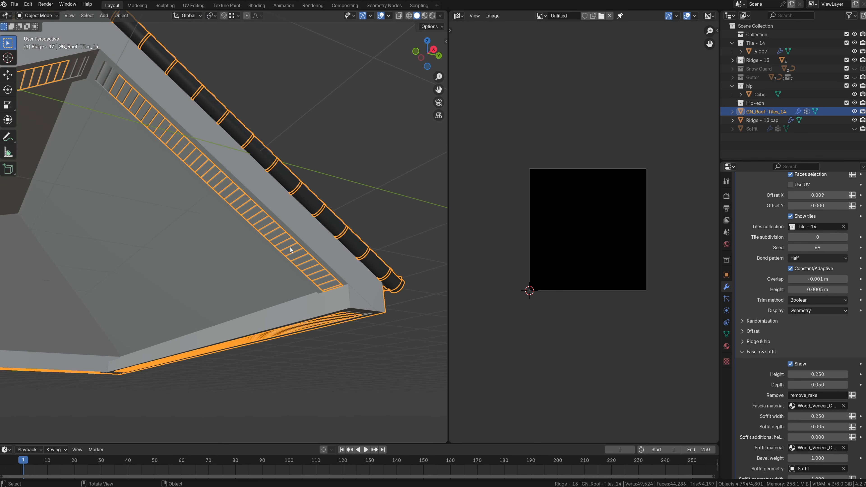
Hide the fascia and soffit to view the bare roof edges, and show them again.
{"action": "left_click", "coordinate": [791, 365]}
{"action": "scroll", "coordinate": [276, 272], "scroll_direction": "down", "scroll_amount": 3}
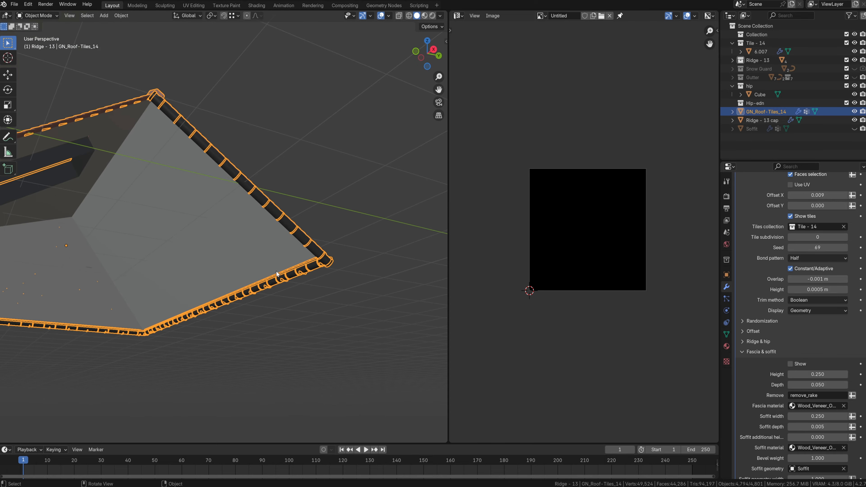
{"action": "middle_click_drag", "start_coordinate": [276, 272], "coordinate": [155, 230]}
{"action": "left_click", "coordinate": [790, 364]}
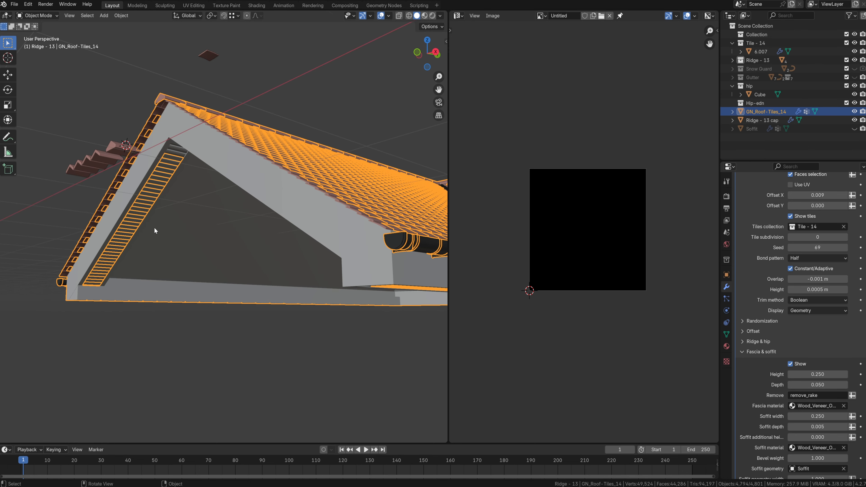
Try a larger fascia depth on the gable end.
{"action": "scroll", "coordinate": [155, 230], "scroll_direction": "up", "scroll_amount": 3}
{"action": "scroll", "coordinate": [783, 361], "scroll_direction": "down", "scroll_amount": 1}
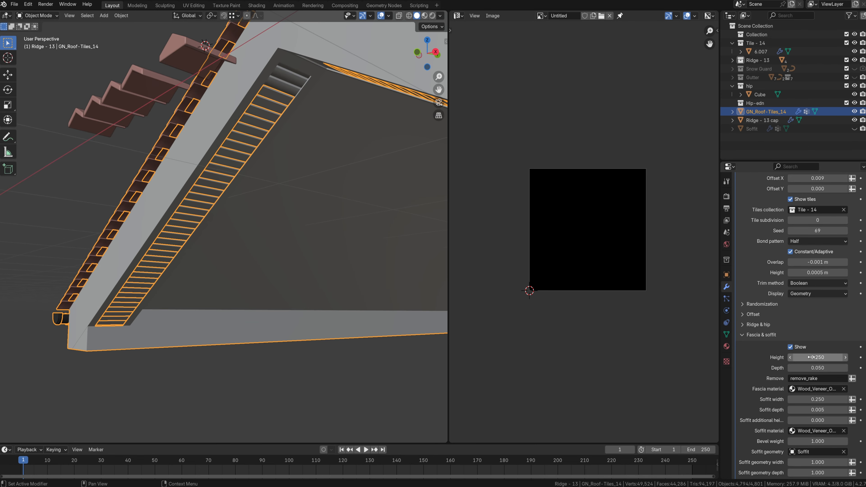
{"action": "left_click_drag", "start_coordinate": [818, 367], "coordinate": [849, 368]}
{"action": "right_click", "coordinate": [810, 371]}
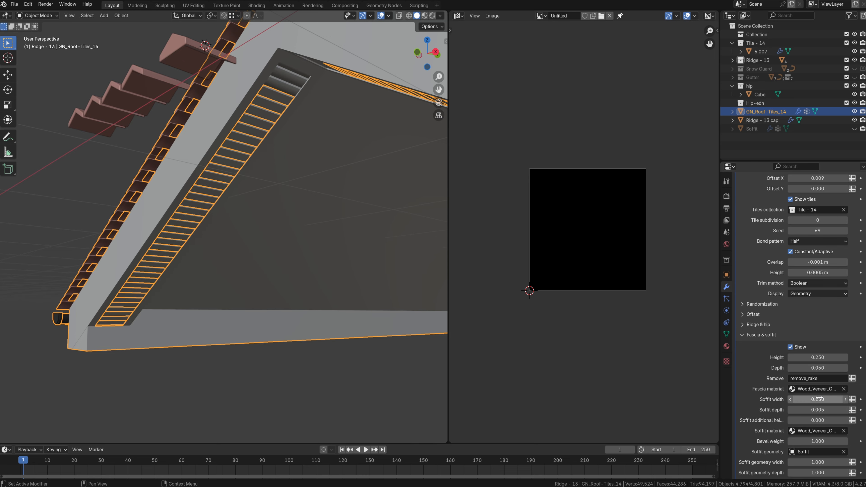
Inspect the gable fascia and soffit materials in Rendered shading with the roof deselected, and return to Solid shading.
{"action": "mouse_move", "coordinate": [255, 238]}
{"action": "middle_mouse_down"}
{"action": "mouse_move", "coordinate": [246, 240]}
{"action": "mouse_move", "coordinate": [243, 210]}
{"action": "mouse_move", "coordinate": [214, 209]}
{"action": "middle_mouse_up"}
{"action": "scroll", "coordinate": [215, 210], "scroll_direction": "up", "scroll_amount": 3}
{"action": "key", "text": "z"}
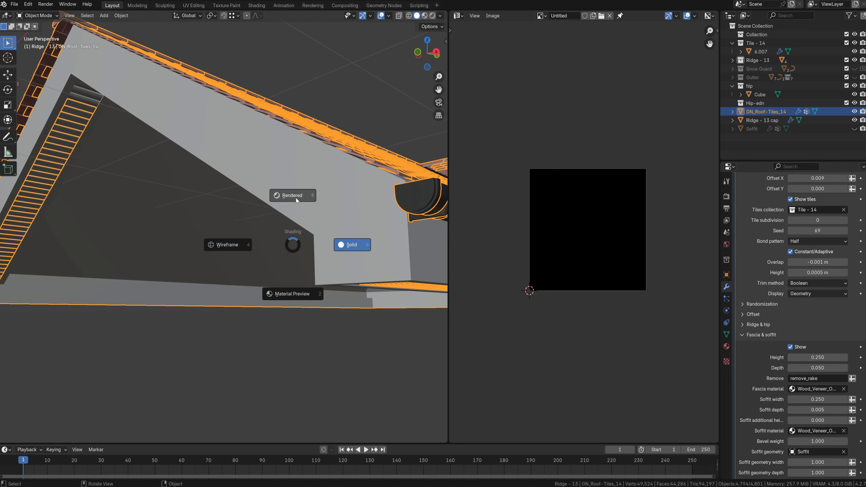
{"action": "left_click", "coordinate": [296, 198]}
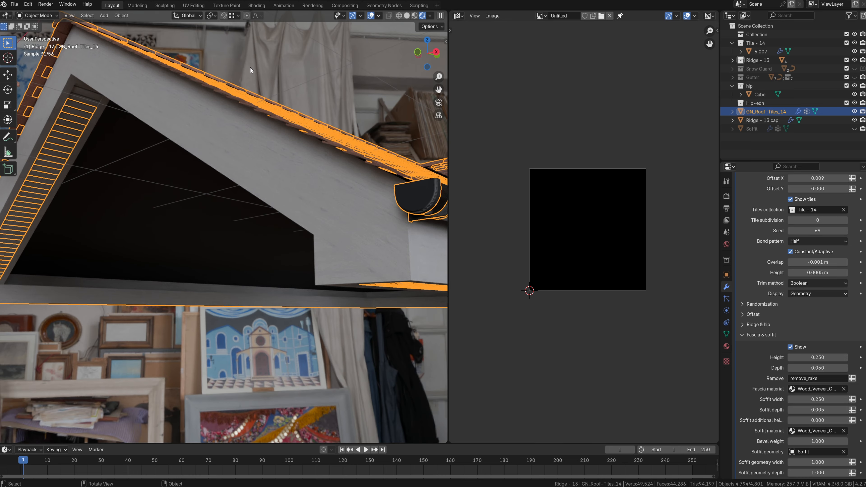
{"action": "key", "text": "alt+a"}
{"action": "scroll", "coordinate": [321, 220], "scroll_direction": "down", "scroll_amount": 3}
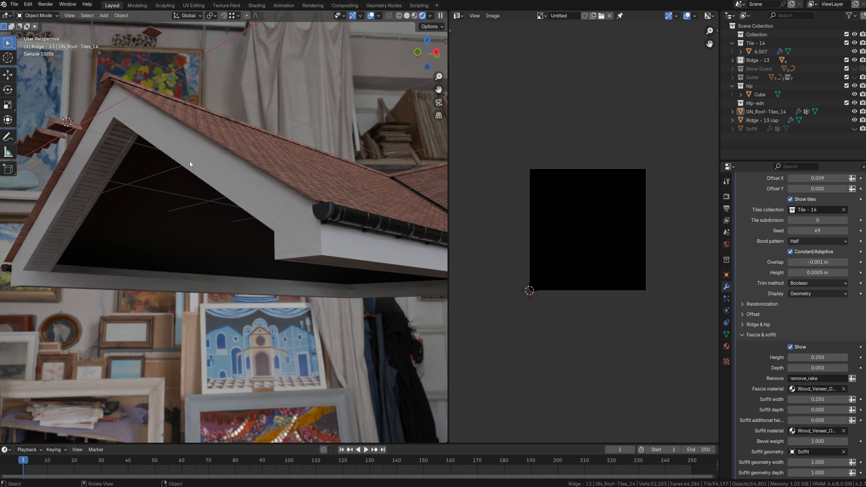
{"action": "key", "text": "z"}
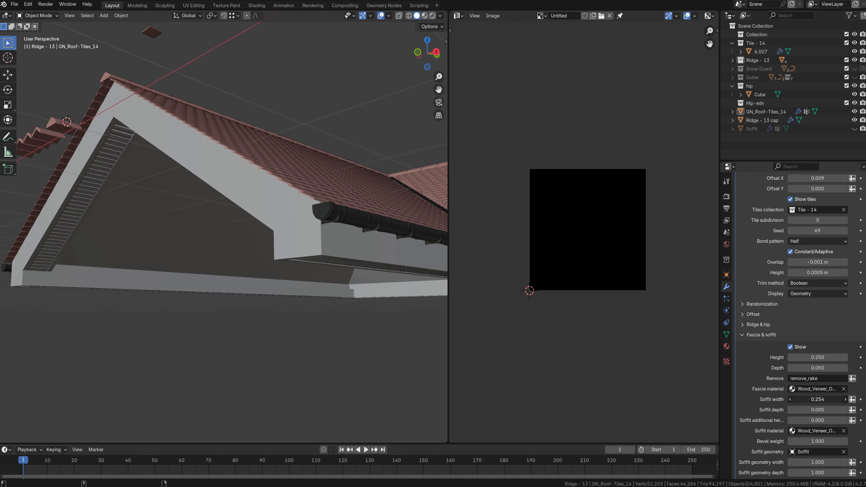
Try a different soffit width, restore it, set the soffit additional height to 0.187, and check the soffit from below.
{"action": "left_click_drag", "start_coordinate": [818, 399], "coordinate": [819, 420]}
{"action": "key", "text": "ctrl+z"}
{"action": "key", "text": "Escape"}
{"action": "middle_click_drag", "start_coordinate": [181, 287], "coordinate": [333, 152]}
{"action": "scroll", "coordinate": [768, 382], "scroll_direction": "down", "scroll_amount": 1}
{"action": "scroll", "coordinate": [280, 288], "scroll_direction": "up", "scroll_amount": 4}
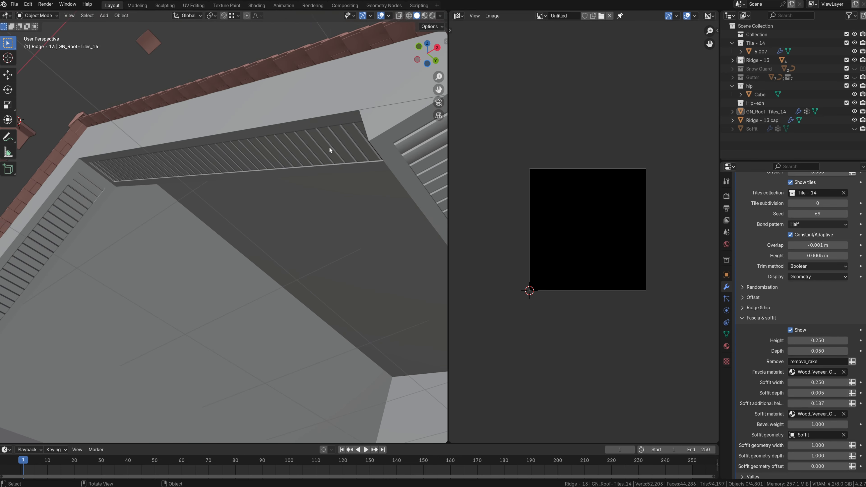
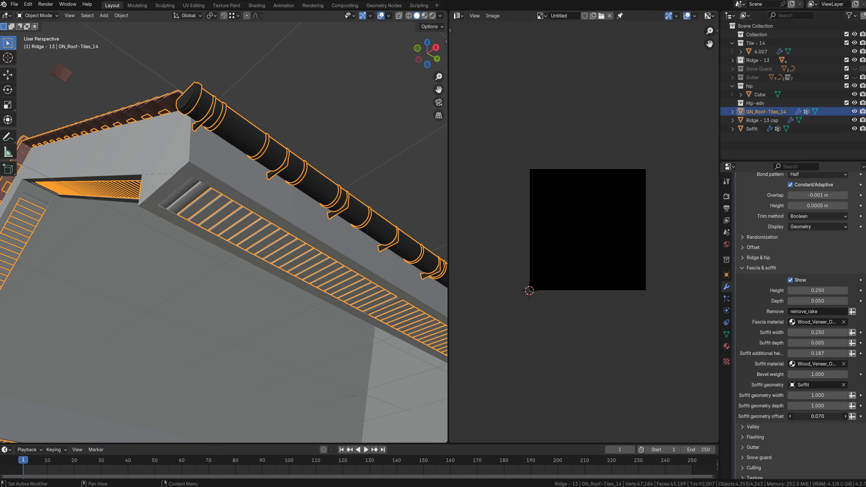
Collapse the Fascia & soffit settings, expand Valley, and view the valley between the two slopes with the roof deselected.
{"action": "middle_click_drag", "start_coordinate": [218, 246], "coordinate": [638, 276]}
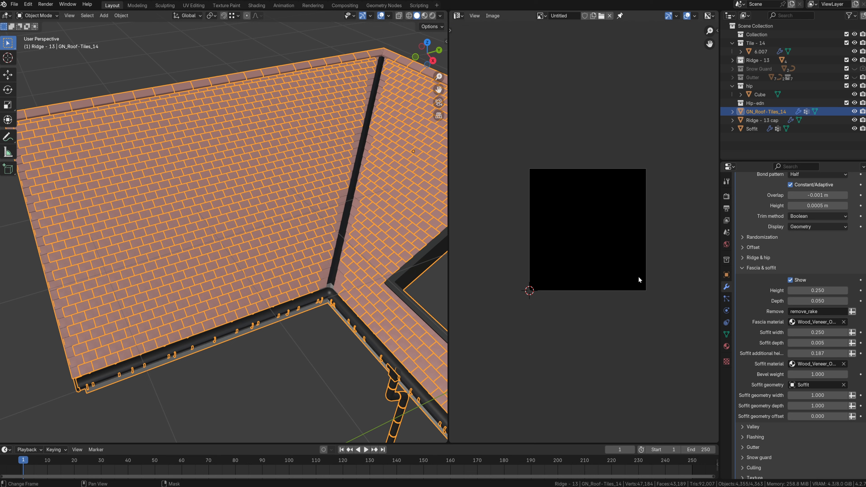
{"action": "left_click", "coordinate": [744, 269]}
{"action": "left_click", "coordinate": [745, 355]}
{"action": "middle_click_drag", "start_coordinate": [340, 183], "coordinate": [343, 138]}
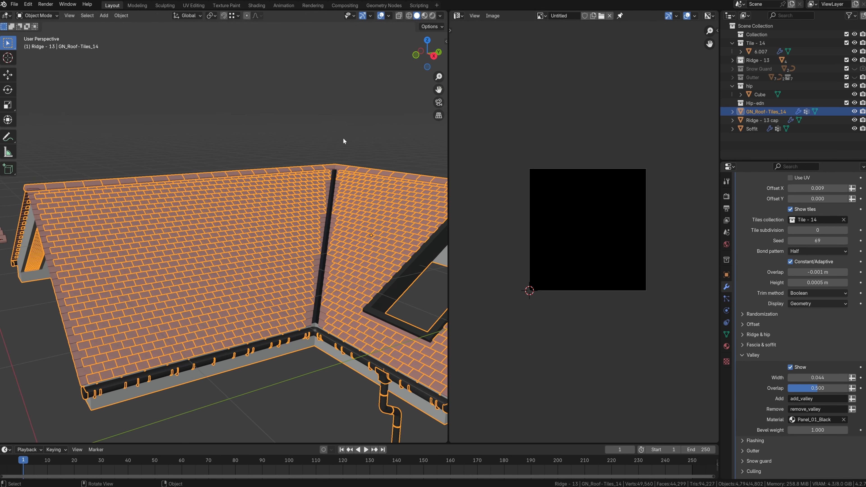
{"action": "left_click", "coordinate": [345, 137]}
{"action": "middle_click_drag", "start_coordinate": [321, 277], "coordinate": [216, 211]}
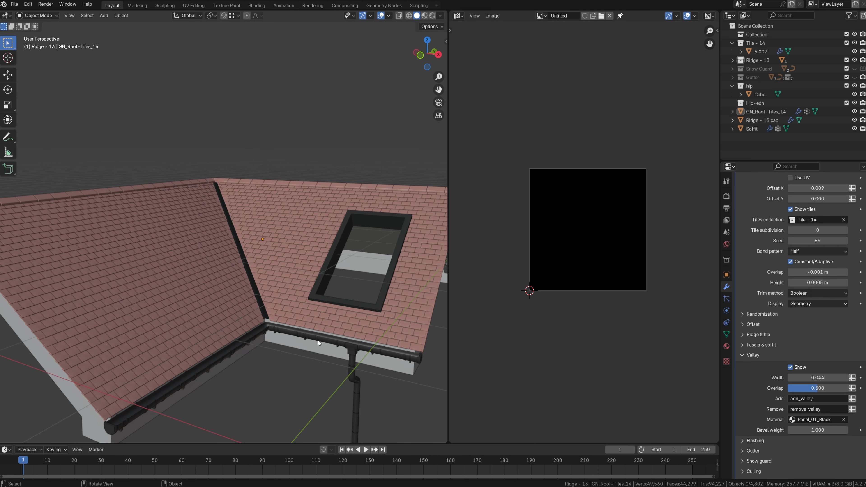
Switch the valley width from a fixed value to an attribute input named valley_width.
{"action": "left_click_drag", "start_coordinate": [815, 377], "coordinate": [835, 378]}
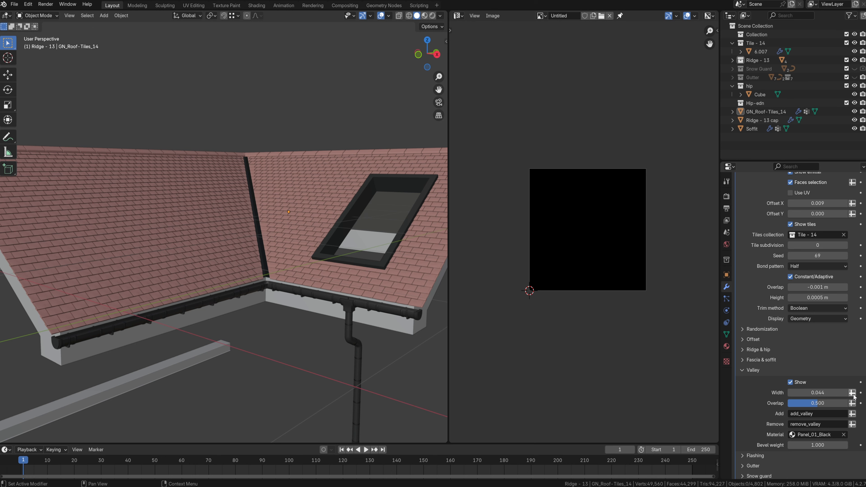
{"action": "left_click", "coordinate": [852, 392]}
{"action": "left_click", "coordinate": [817, 392]}
{"action": "type", "text": "valle"}
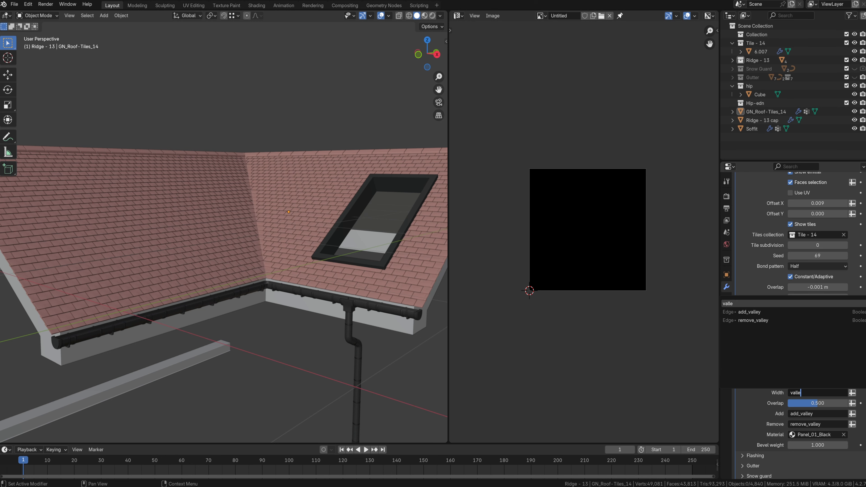
{"action": "type", "text": "y_width"}
{"action": "key", "text": "Return"}
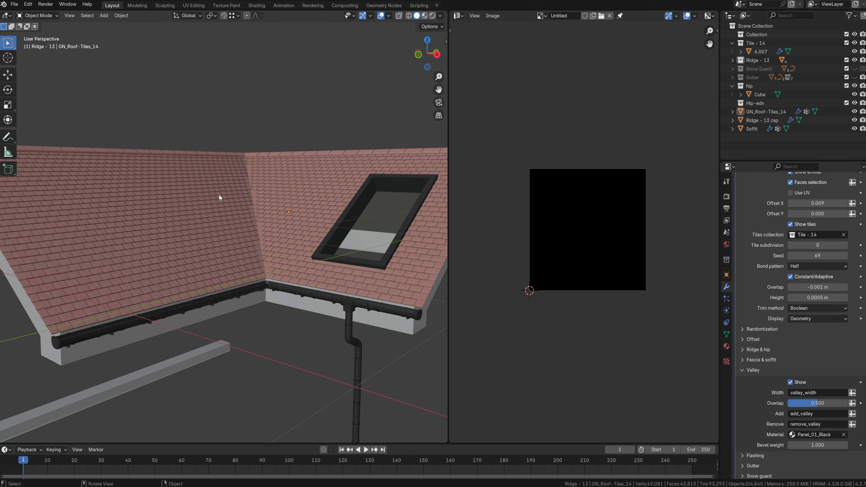
Add a Float attribute named valley_width with the Edge domain to the roof mesh.
{"action": "left_click", "coordinate": [727, 334]}
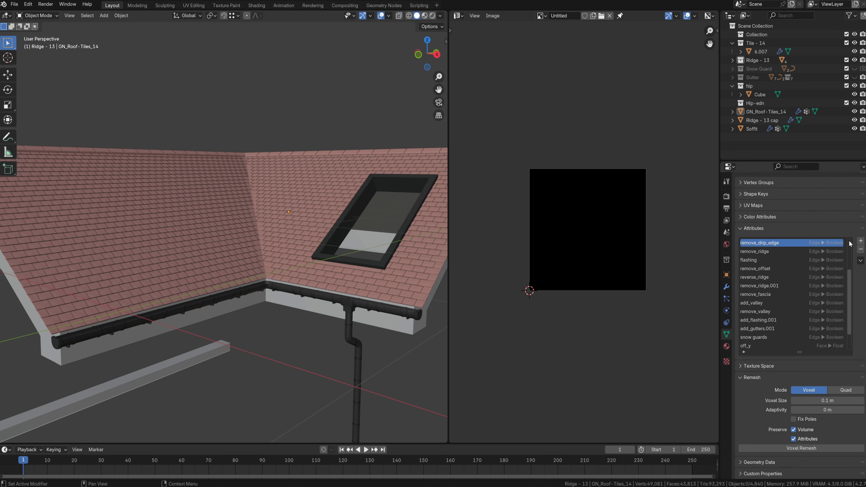
{"action": "left_click", "coordinate": [860, 241]}
{"action": "left_click", "coordinate": [812, 243]}
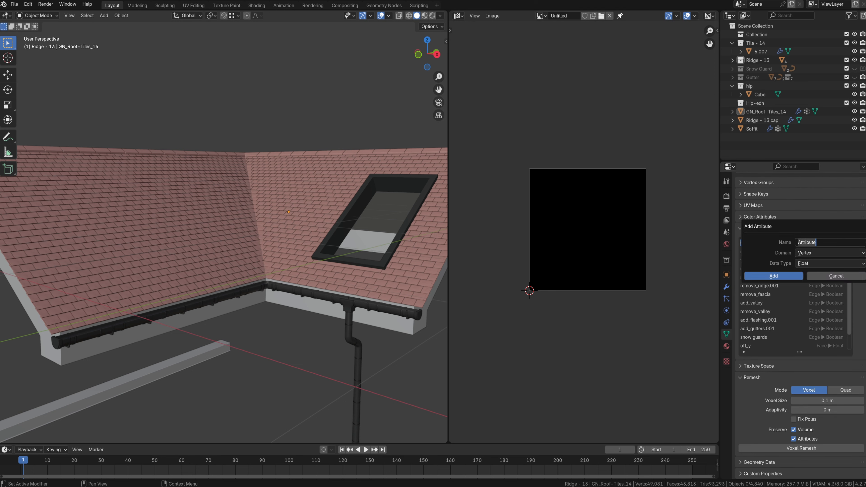
{"action": "type", "text": "valley_widgth"}
{"action": "key", "text": "Left"}
{"action": "key", "text": "Left"}
{"action": "key", "text": "Left"}
{"action": "key", "text": "Left"}
{"action": "type", "text": "i"}
{"action": "key", "text": "Right"}
{"action": "key", "text": "Right"}
{"action": "key", "text": "Right"}
{"action": "key", "text": "Right"}
{"action": "key", "text": "BackSpace"}
{"action": "key", "text": "BackSpace"}
{"action": "type", "text": "t"}
{"action": "left_click", "coordinate": [813, 254]}
{"action": "left_click", "coordinate": [814, 273]}
{"action": "left_click", "coordinate": [789, 276]}
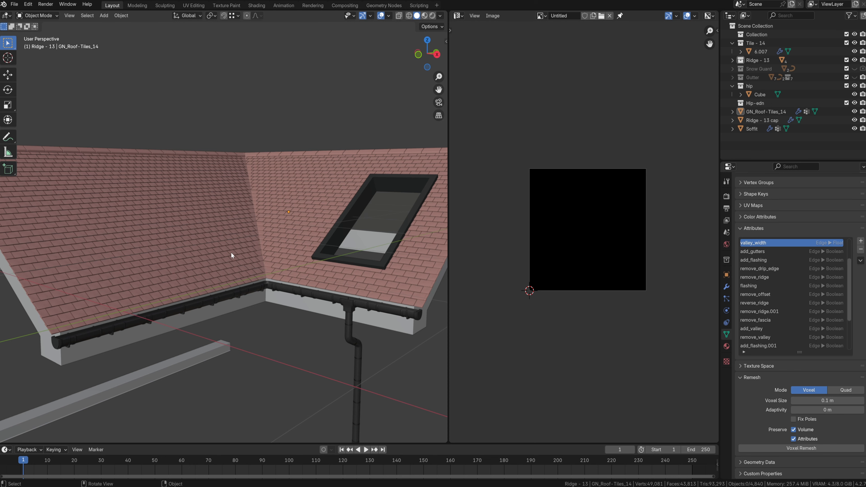
Edit the roof mesh in edge mode and check the selected valley edge in wireframe before returning to solid shading.
{"action": "key", "text": "Tab"}
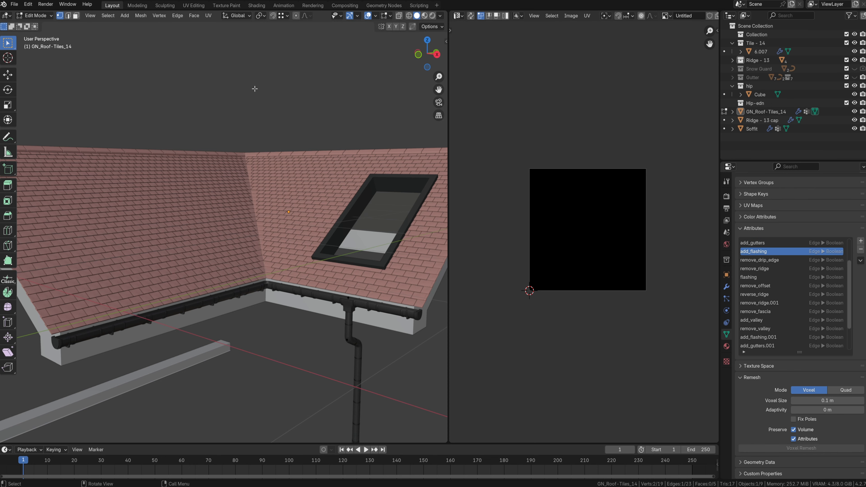
{"action": "key", "text": "2"}
{"action": "key", "text": "alt+z"}
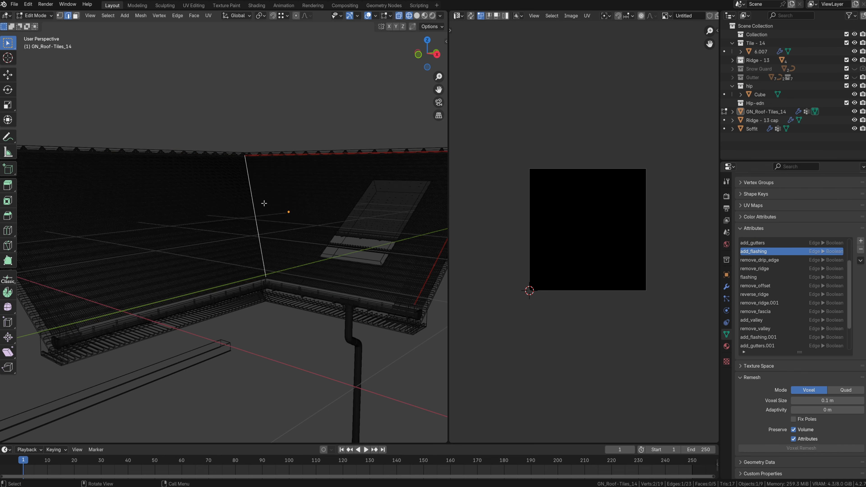
{"action": "middle_click_drag", "start_coordinate": [274, 215], "coordinate": [272, 222]}
{"action": "key", "text": "shift+z"}
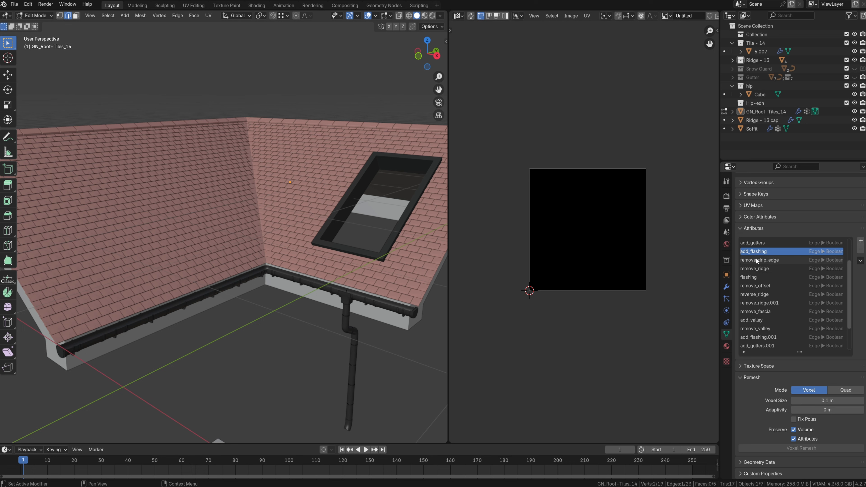
Make valley_width the active attribute and raise its value on the selected valley edge to widen the valley.
{"action": "scroll", "coordinate": [782, 300], "scroll_direction": "down", "scroll_amount": 4}
{"action": "scroll", "coordinate": [771, 327], "scroll_direction": "up", "scroll_amount": 8}
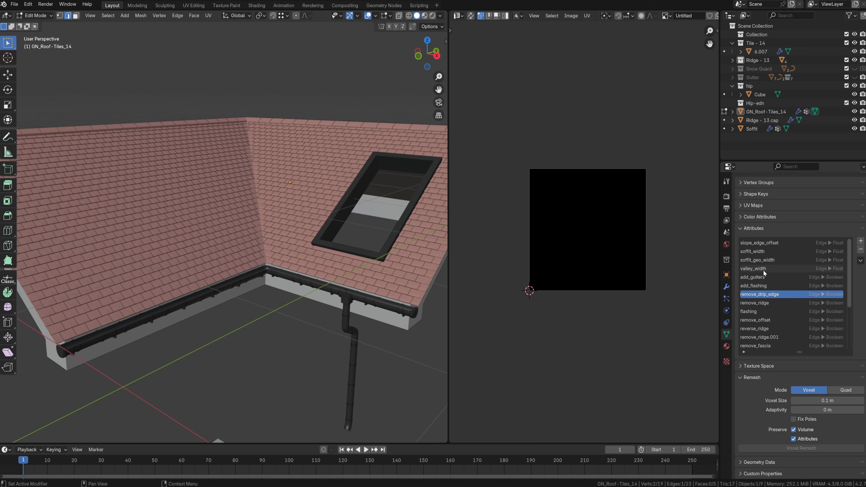
{"action": "left_click", "coordinate": [764, 272]}
{"action": "key", "text": "F3"}
{"action": "left_click", "coordinate": [294, 219]}
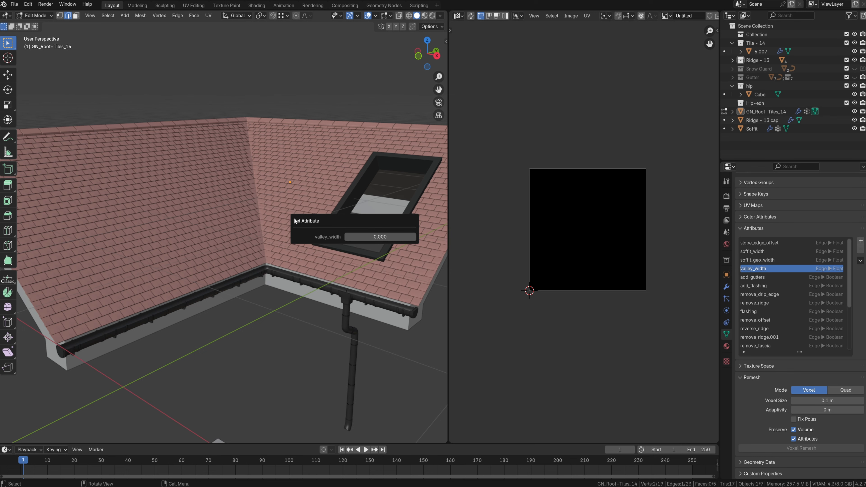
{"action": "left_click", "coordinate": [381, 237]}
{"action": "mouse_move", "coordinate": [365, 236]}
{"action": "left_mouse_down"}
{"action": "mouse_move", "coordinate": [402, 236]}
{"action": "mouse_move", "coordinate": [366, 236]}
{"action": "mouse_move", "coordinate": [378, 236]}
{"action": "left_mouse_up"}
{"action": "right_click", "coordinate": [365, 236]}
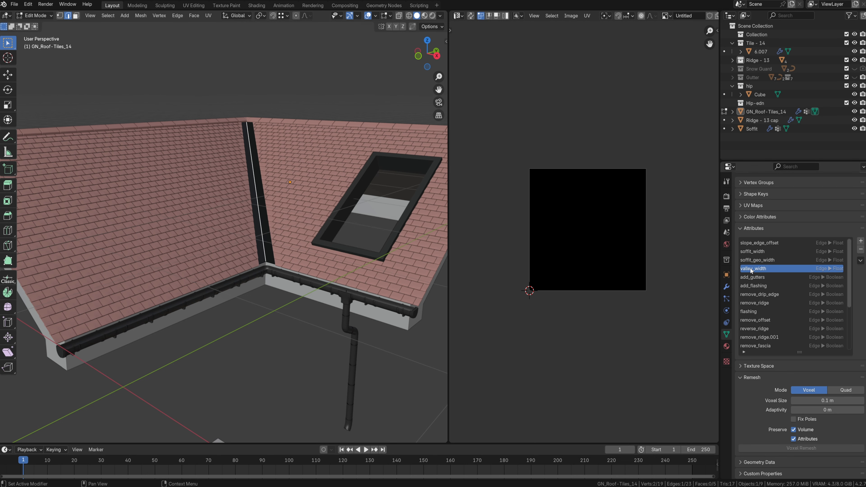
Switch the roof generator's valley width from the attribute back to its fixed value and leave mesh editing.
{"action": "left_click", "coordinate": [726, 287]}
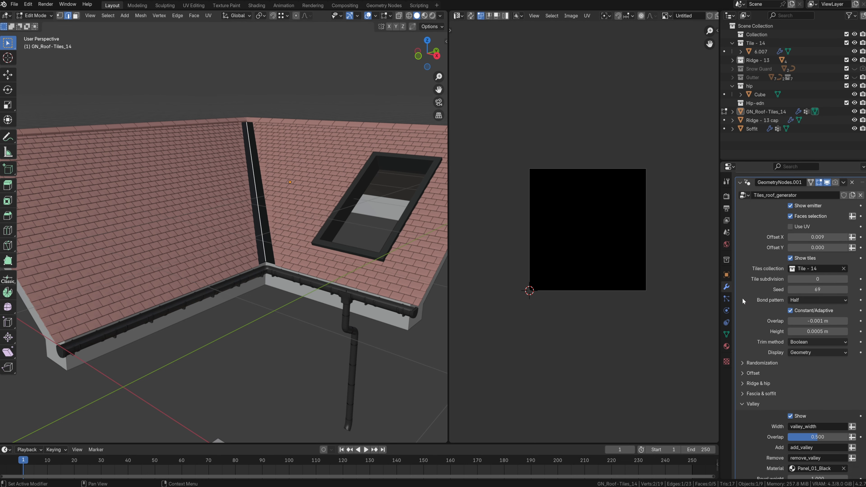
{"action": "scroll", "coordinate": [745, 324], "scroll_direction": "down", "scroll_amount": 3}
{"action": "left_click", "coordinate": [852, 377]}
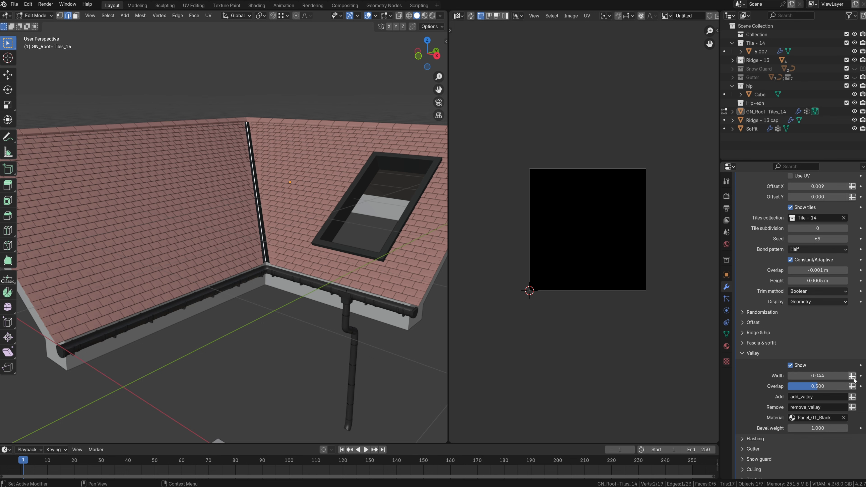
{"action": "key", "text": "Tab"}
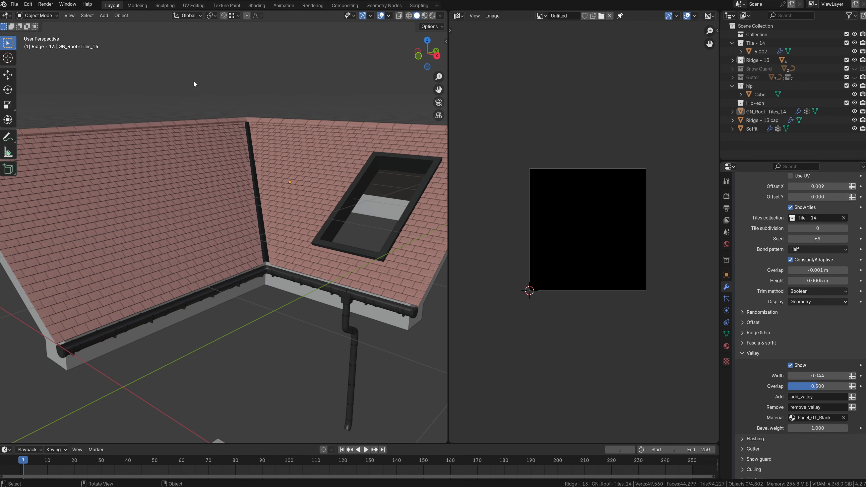
{"action": "scroll", "coordinate": [804, 382], "scroll_direction": "down", "scroll_amount": 2}
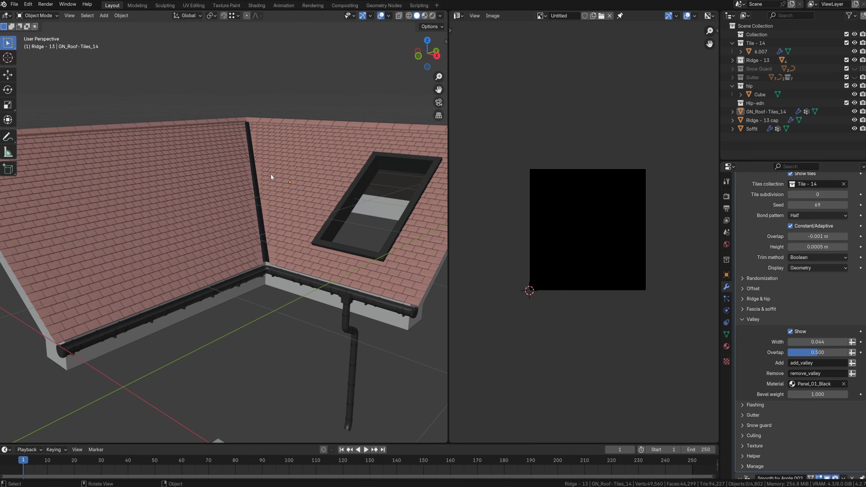
Try enabling the remove_valley attribute on the roof mesh's valley edge, and switch it off again.
{"action": "left_click", "coordinate": [258, 188]}
{"action": "key", "text": "Tab"}
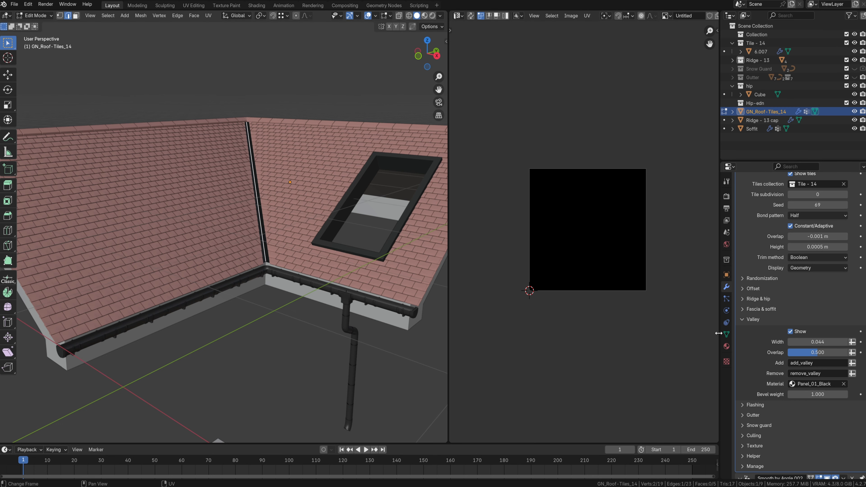
{"action": "left_click", "coordinate": [726, 334]}
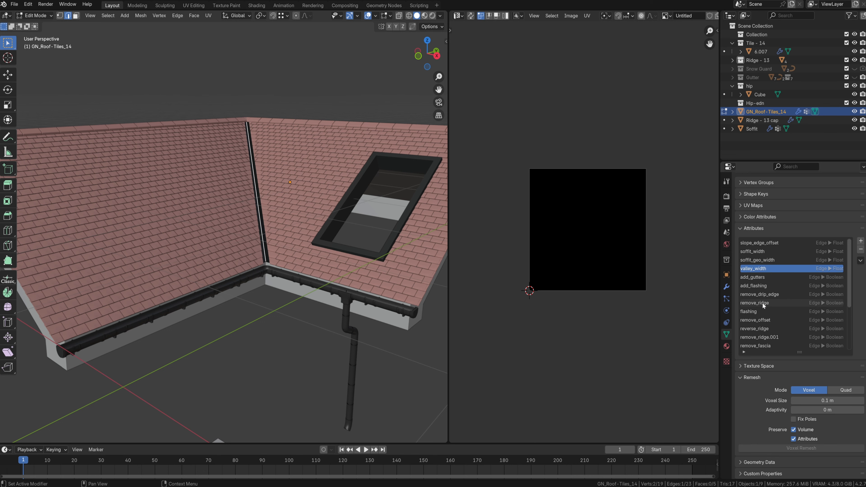
{"action": "scroll", "coordinate": [764, 321], "scroll_direction": "down", "scroll_amount": 4}
{"action": "left_click", "coordinate": [764, 328]}
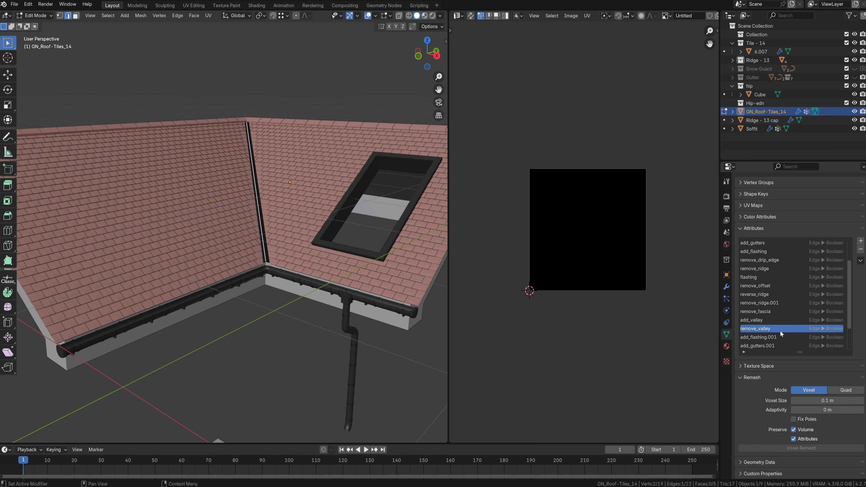
{"action": "key", "text": "F3"}
{"action": "left_click", "coordinate": [346, 252]}
{"action": "left_click", "coordinate": [412, 271]}
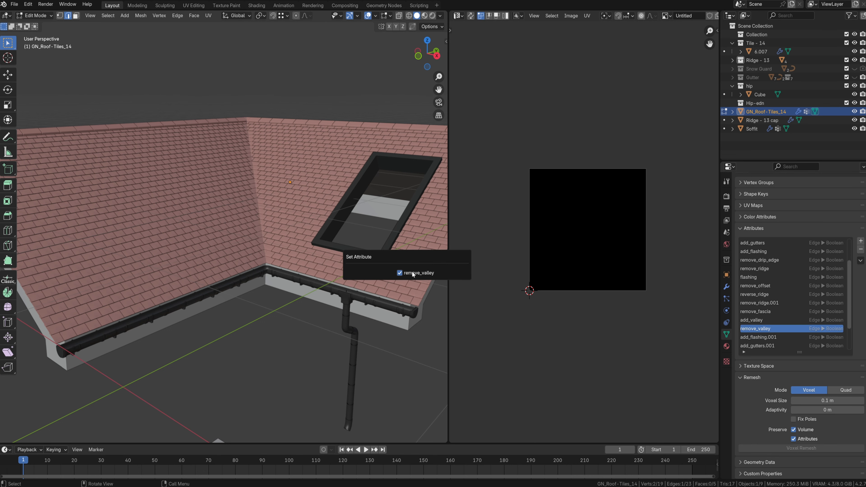
{"action": "left_click", "coordinate": [412, 272]}
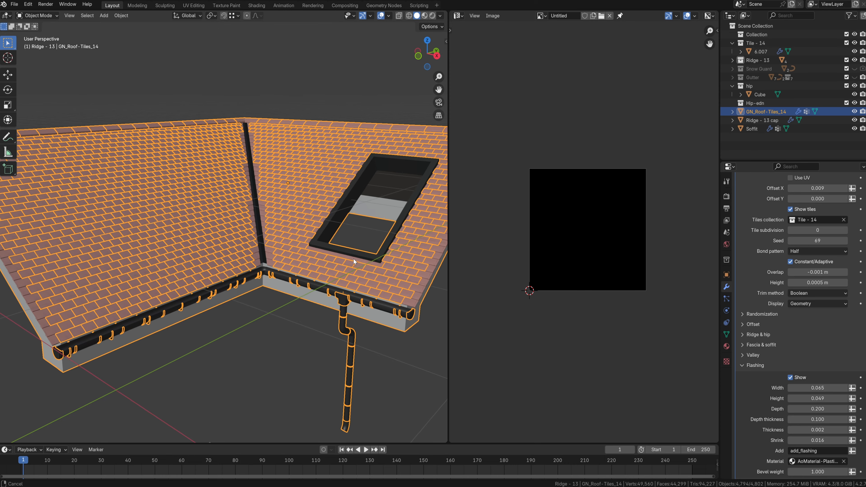
Edit the roof mesh and select the four edges around the skylight opening, using wireframe shading to see them.
{"action": "middle_click_drag", "start_coordinate": [353, 259], "coordinate": [299, 260], "text": "shift"}
{"action": "scroll", "coordinate": [342, 242], "scroll_direction": "down", "scroll_amount": 2}
{"action": "middle_click_drag", "start_coordinate": [341, 240], "coordinate": [344, 240]}
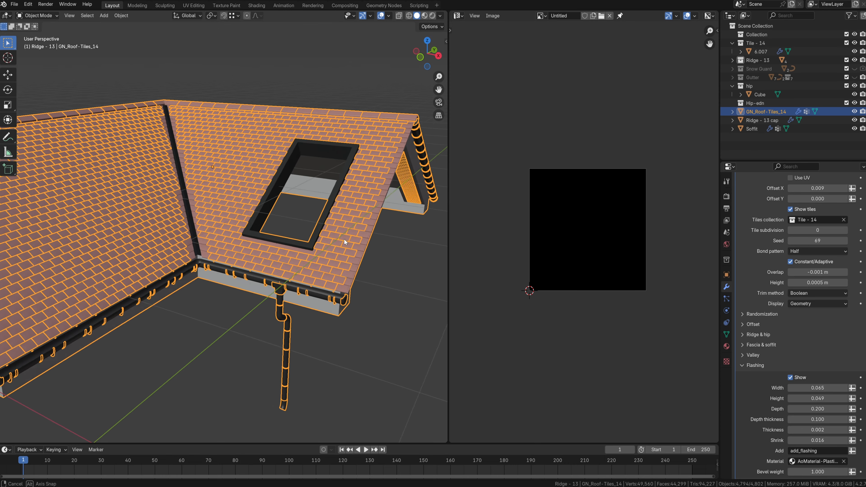
{"action": "key", "text": "Tab"}
{"action": "key", "text": "shift+z"}
{"action": "key", "text": "shift+z"}
{"action": "scroll", "coordinate": [341, 242], "scroll_direction": "up", "scroll_amount": 2}
{"action": "middle_click_drag", "start_coordinate": [263, 296], "coordinate": [272, 298]}
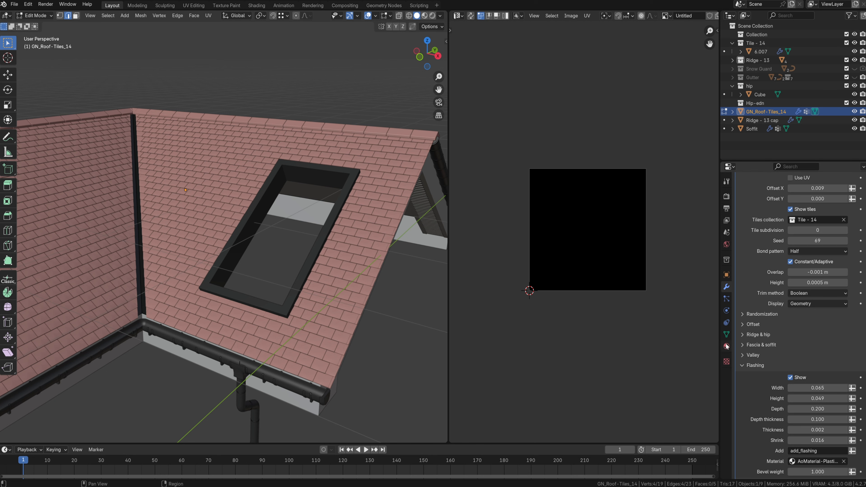
Make add_flashing the active attribute and turn it off for the selected skylight opening edges.
{"action": "left_click", "coordinate": [727, 334]}
{"action": "scroll", "coordinate": [784, 304], "scroll_direction": "up", "scroll_amount": 4}
{"action": "left_click", "coordinate": [785, 286]}
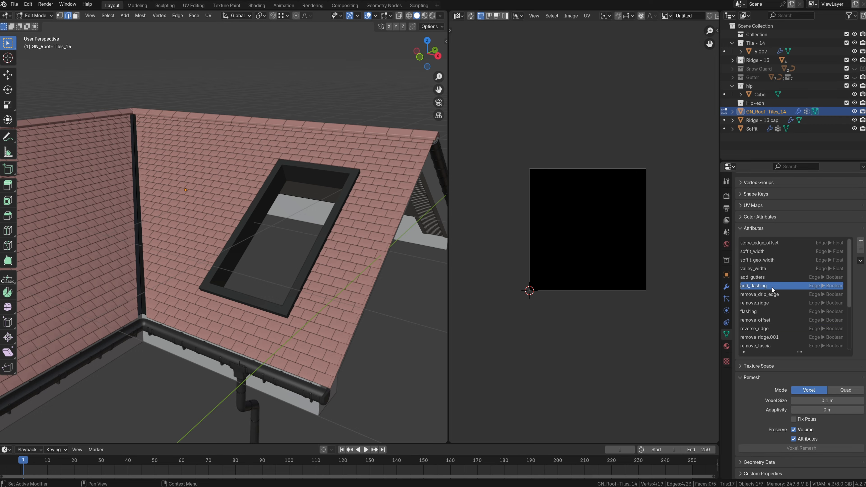
{"action": "key", "text": "F3"}
{"action": "left_click", "coordinate": [351, 262]}
{"action": "left_click", "coordinate": [413, 285]}
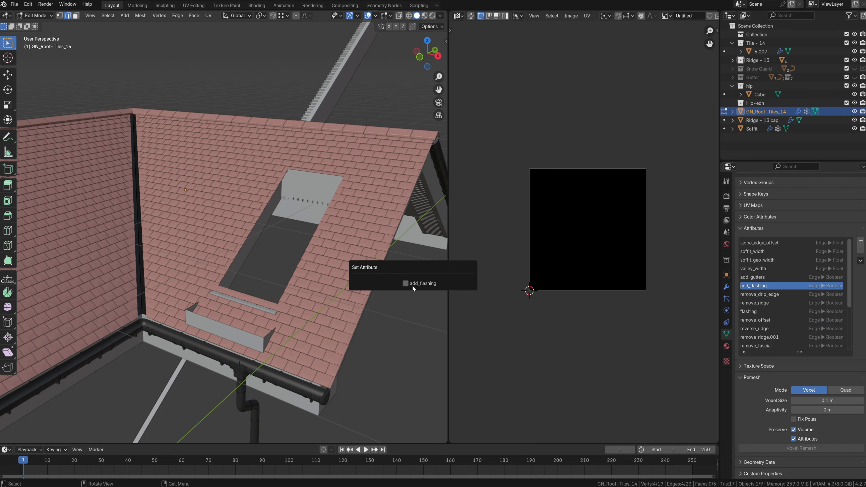
Switch the viewport to wireframe and select the four edges bounding the skylight opening in the roof mesh.
{"action": "middle_click_drag", "start_coordinate": [295, 266], "coordinate": [246, 238]}
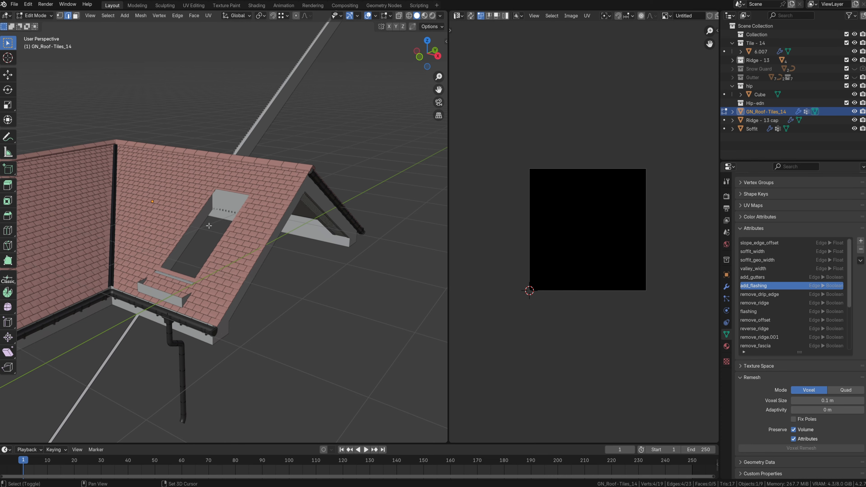
{"action": "key", "text": "F3"}
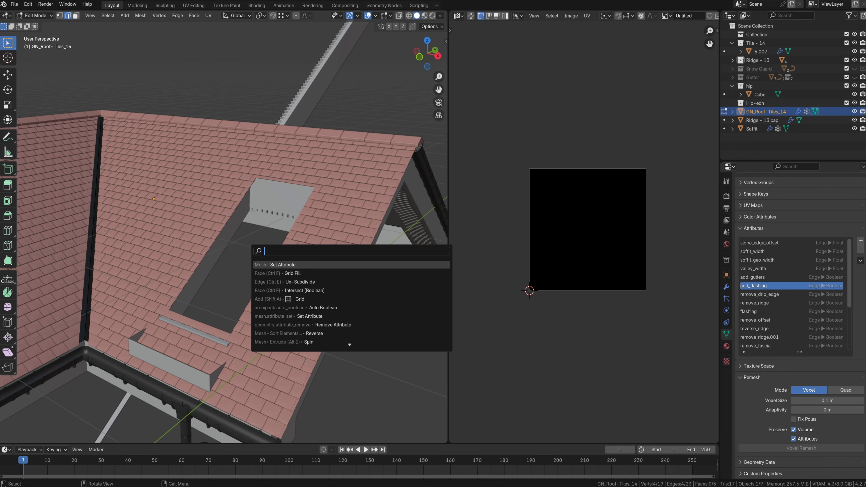
{"action": "left_click", "coordinate": [287, 264]}
{"action": "key", "text": "z"}
{"action": "left_click", "coordinate": [265, 210]}
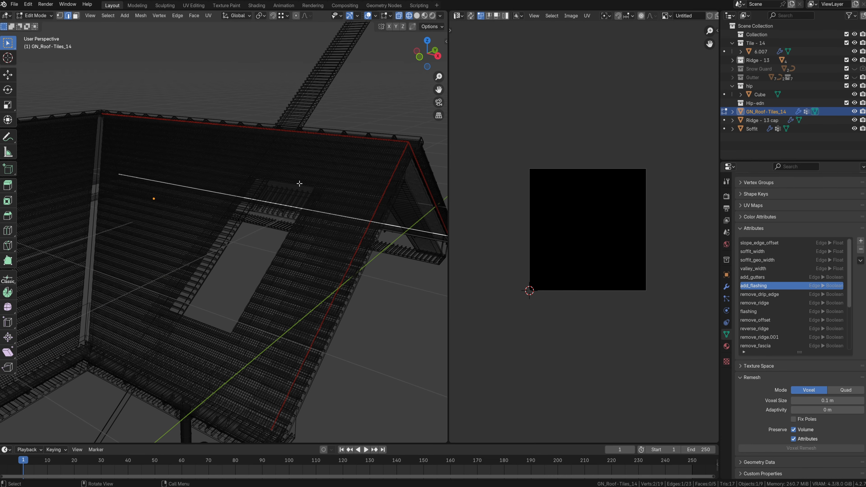
{"action": "left_click", "coordinate": [295, 191], "text": "alt"}
{"action": "left_click", "coordinate": [211, 243], "text": "shift"}
{"action": "left_click", "coordinate": [210, 242], "text": "shift"}
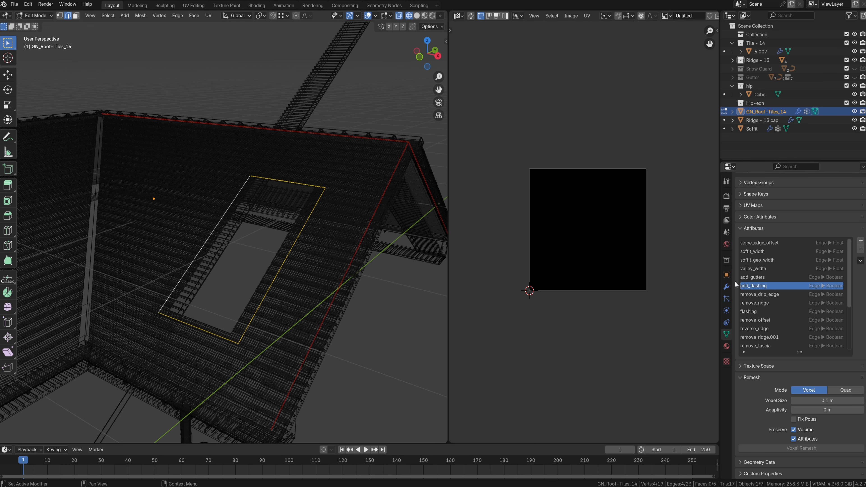
Enable the add_flashing attribute on the selected skylight edges.
{"action": "key", "text": "F3"}
{"action": "left_click", "coordinate": [340, 278]}
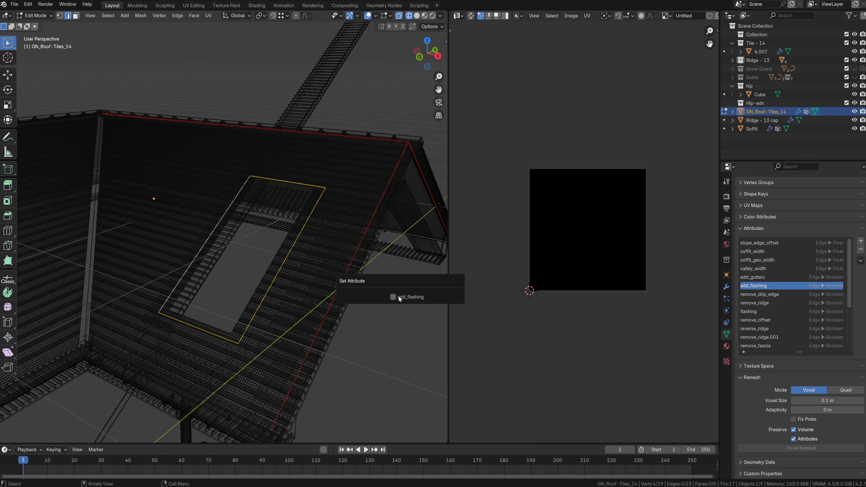
{"action": "left_click", "coordinate": [399, 298]}
Switch the flashing's display off and back on in the roof generator modifier.
{"action": "left_click", "coordinate": [727, 287]}
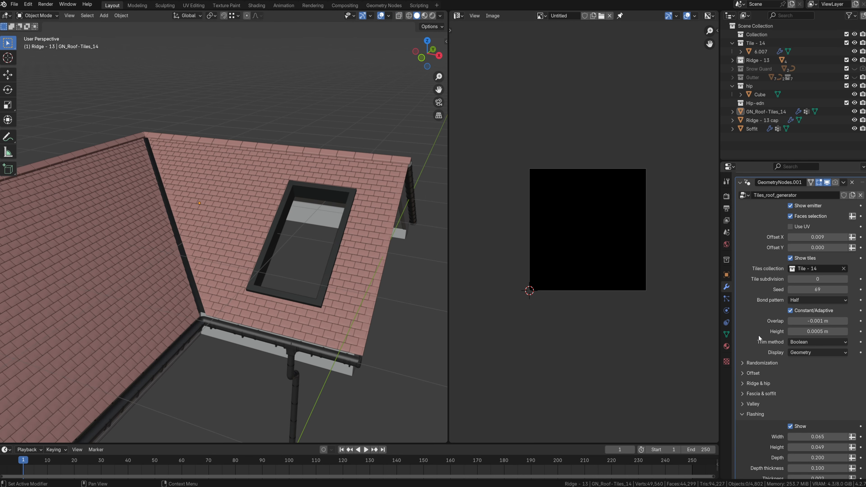
{"action": "scroll", "coordinate": [758, 335], "scroll_direction": "down", "scroll_amount": 6}
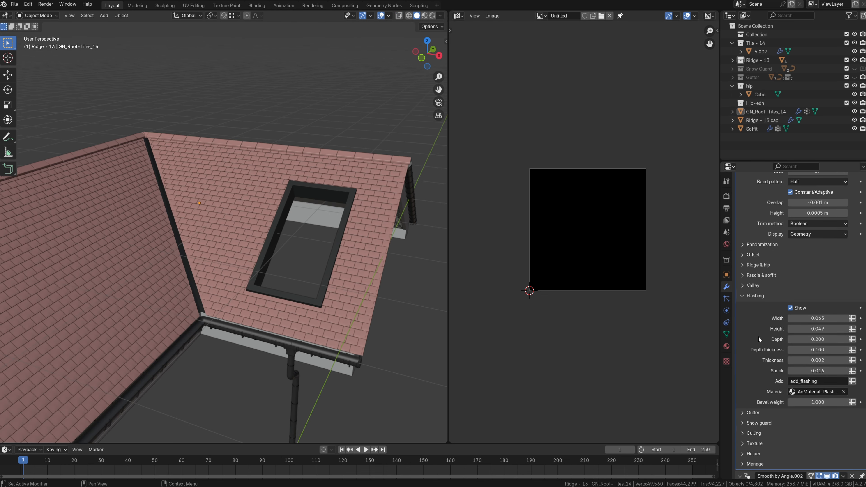
{"action": "left_click", "coordinate": [795, 309]}
{"action": "left_click", "coordinate": [794, 309]}
Try out the flashing's Width, Height, Depth, Depth thickness, Thickness and Shrink settings, cancelling each change.
{"action": "left_click_drag", "start_coordinate": [809, 321], "coordinate": [831, 321]}
{"action": "right_click", "coordinate": [830, 321]}
{"action": "left_click_drag", "start_coordinate": [813, 330], "coordinate": [817, 374]}
{"action": "right_click", "coordinate": [822, 330]}
{"action": "right_click", "coordinate": [817, 340]}
{"action": "right_click", "coordinate": [810, 353]}
{"action": "right_click", "coordinate": [809, 363]}
{"action": "right_click", "coordinate": [817, 374]}
{"action": "middle_click_drag", "start_coordinate": [397, 307], "coordinate": [324, 252]}
{"action": "scroll", "coordinate": [325, 252], "scroll_direction": "up", "scroll_amount": 1}
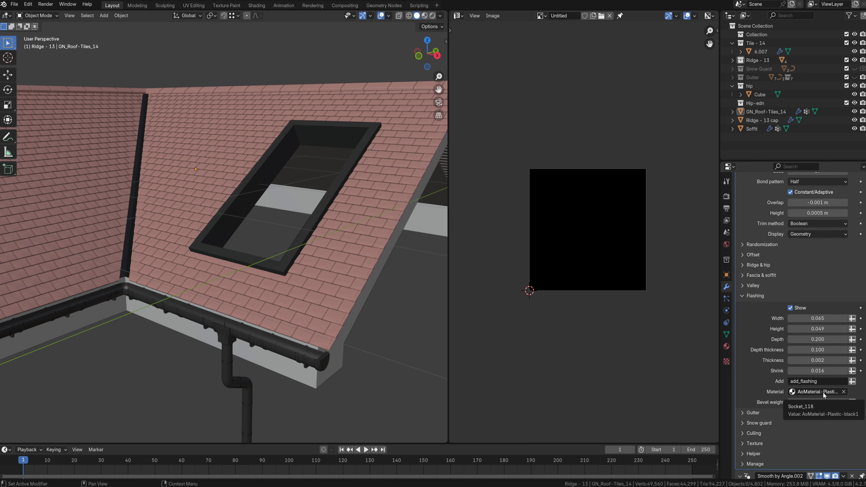
Collapse the Flashing settings and expand the Gutter settings of the roof generator modifier.
{"action": "left_click", "coordinate": [745, 296]}
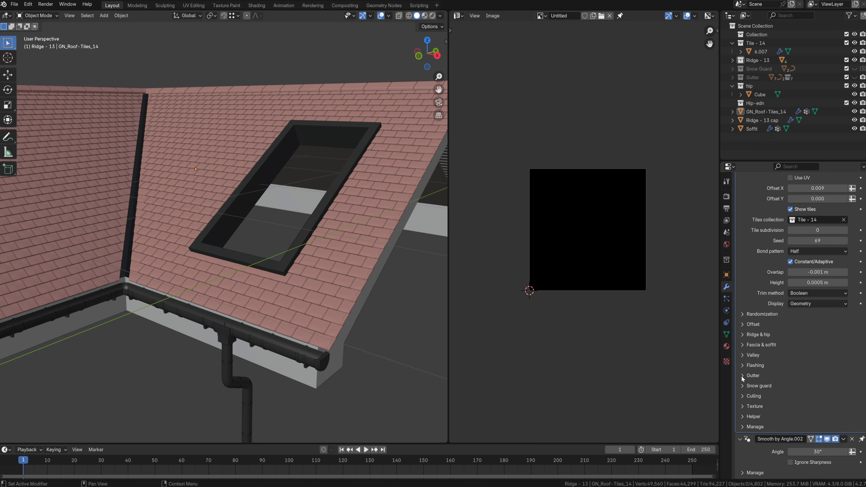
{"action": "left_click", "coordinate": [742, 376]}
{"action": "scroll", "coordinate": [196, 228], "scroll_direction": "down", "scroll_amount": 2}
{"action": "middle_click_drag", "start_coordinate": [196, 228], "coordinate": [284, 194], "text": "shift"}
{"action": "scroll", "coordinate": [246, 267], "scroll_direction": "down", "scroll_amount": 3}
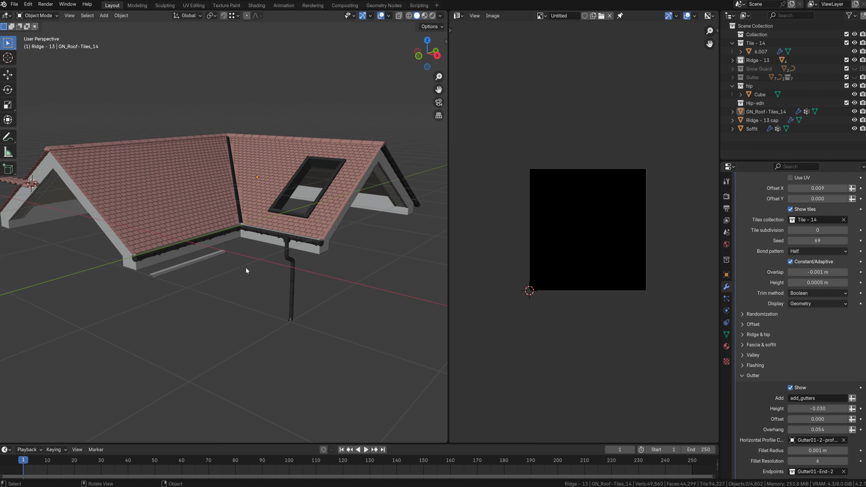
Move the loose Soffit strip along the global X axis, away from the roof.
{"action": "middle_click_drag", "start_coordinate": [246, 267], "coordinate": [224, 277]}
{"action": "left_click", "coordinate": [168, 274]}
{"action": "key", "text": "g"}
{"action": "key", "text": "x"}
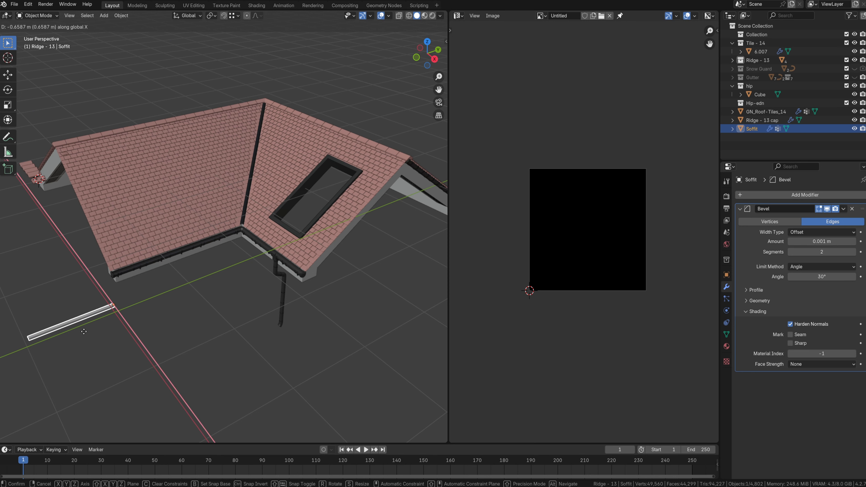
{"action": "left_click", "coordinate": [24, 220]}
{"action": "scroll", "coordinate": [268, 262], "scroll_direction": "up", "scroll_amount": 4}
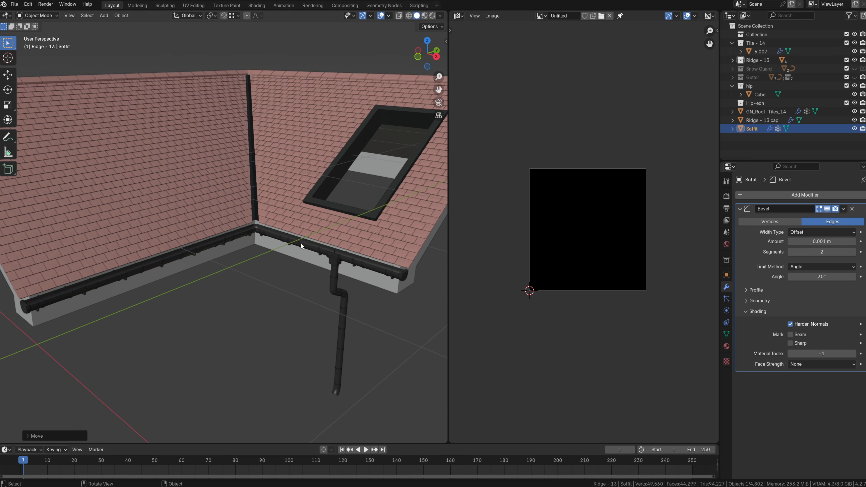
Select the tiled roof object and widen the 3D viewport.
{"action": "left_click", "coordinate": [306, 232]}
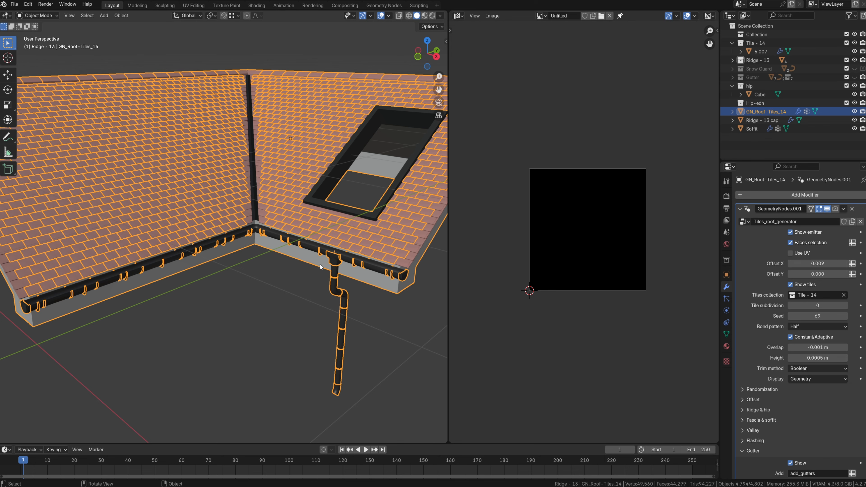
{"action": "key", "text": "alt+a"}
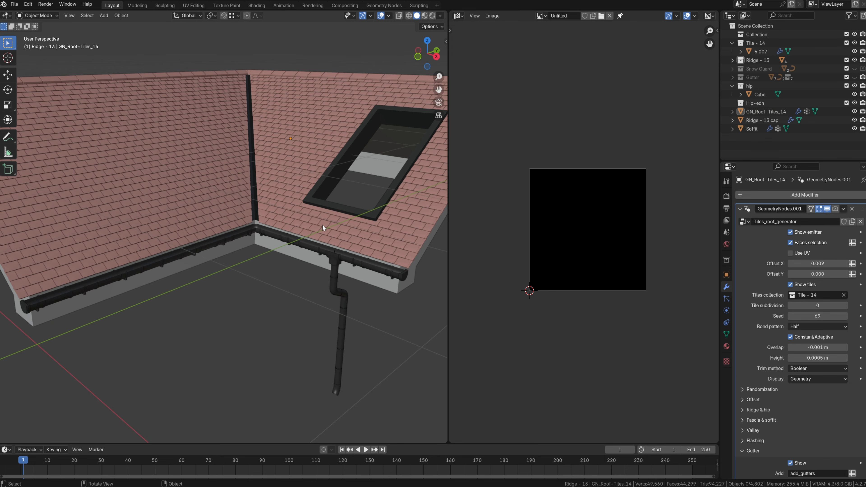
{"action": "key", "text": "a"}
{"action": "middle_click_drag", "start_coordinate": [323, 225], "coordinate": [455, 244]}
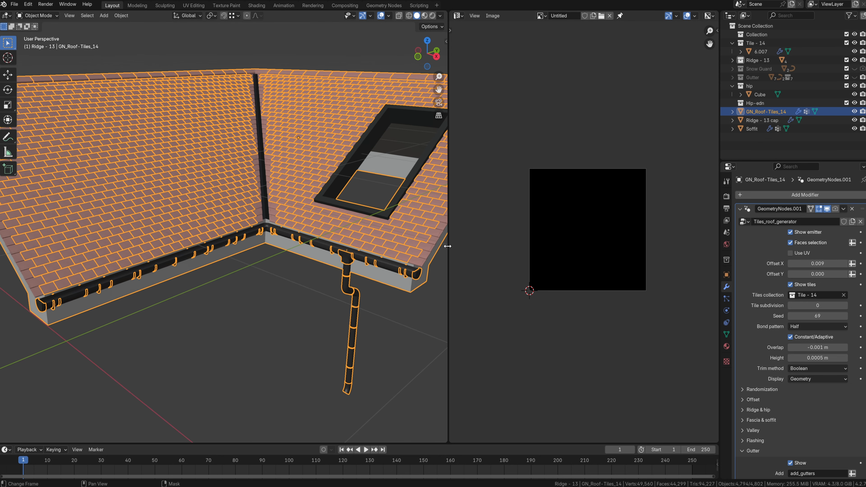
{"action": "left_click_drag", "start_coordinate": [447, 246], "coordinate": [539, 246]}
Review the roof's gutter settings, deselect the roof and widen the properties area so the full profile and collection names fit.
{"action": "scroll", "coordinate": [767, 363], "scroll_direction": "down", "scroll_amount": 8}
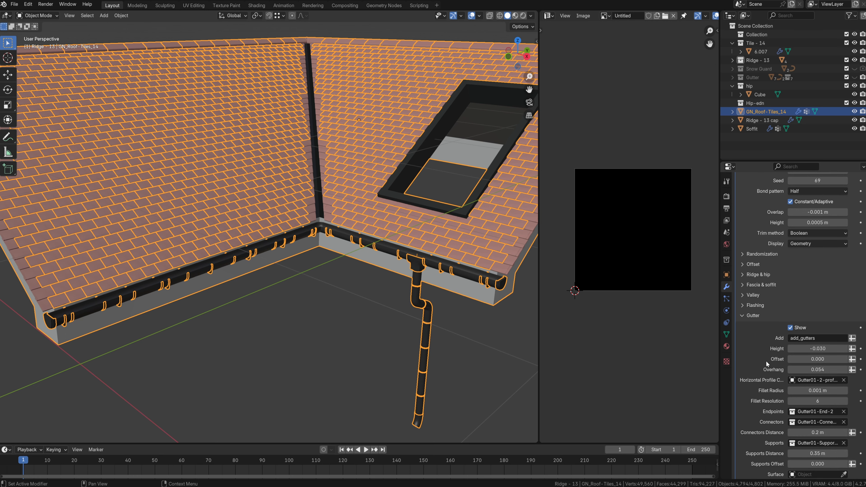
{"action": "scroll", "coordinate": [767, 364], "scroll_direction": "down", "scroll_amount": 5}
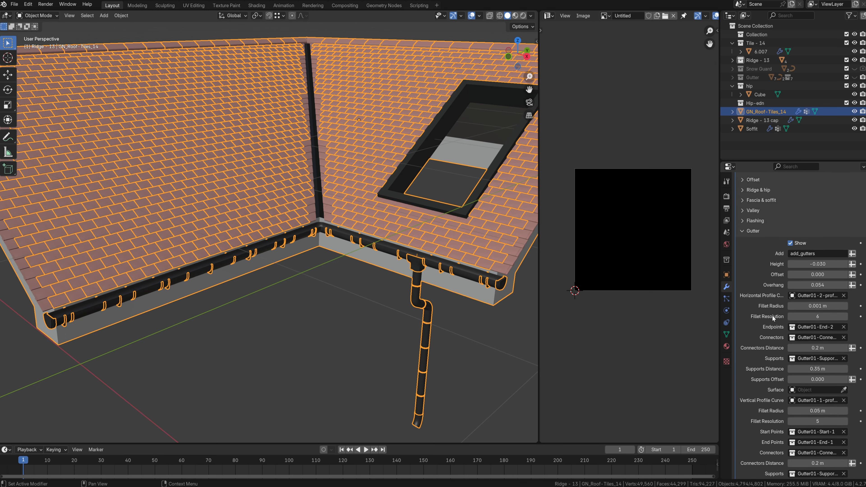
{"action": "scroll", "coordinate": [765, 329], "scroll_direction": "down", "scroll_amount": 2}
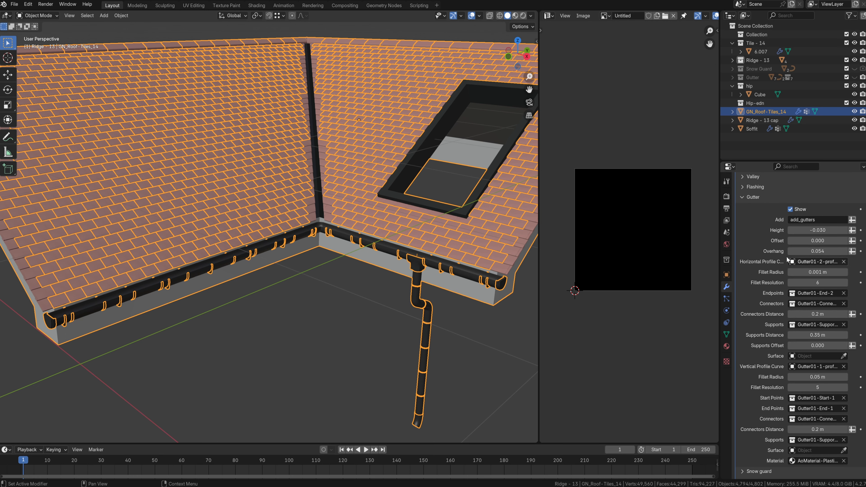
{"action": "left_click", "coordinate": [393, 277]}
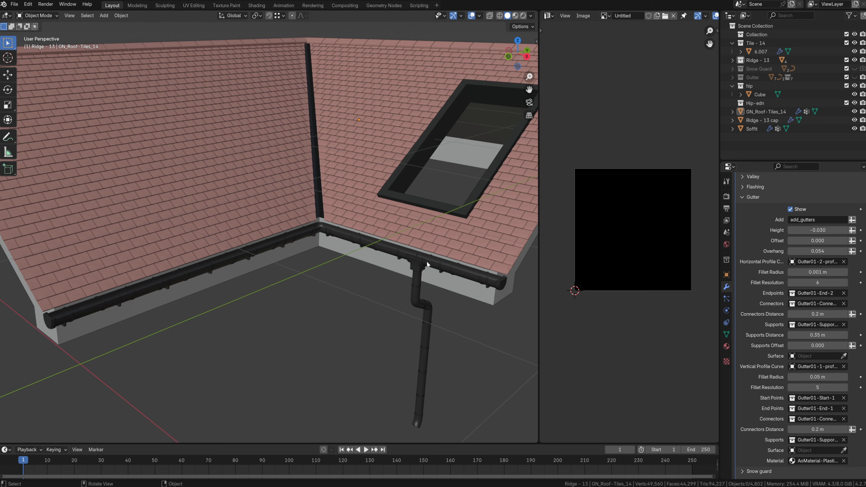
{"action": "left_click_drag", "start_coordinate": [721, 253], "coordinate": [691, 252]}
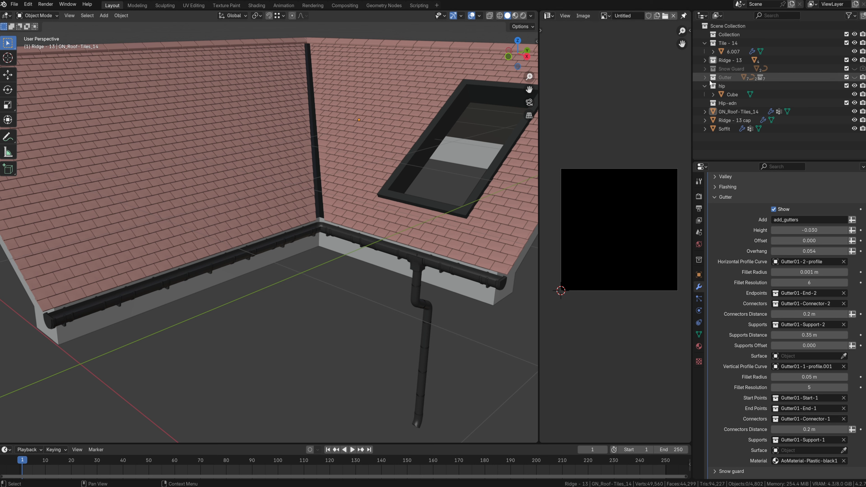
Unhide the Gutter collection and inspect the mesh of its curved pipe piece in Edit Mode.
{"action": "left_click", "coordinate": [855, 78]}
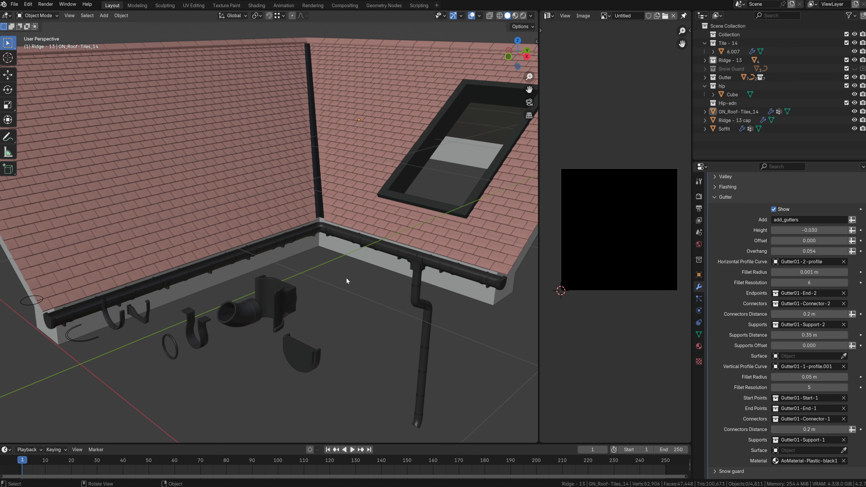
{"action": "left_click", "coordinate": [243, 312]}
{"action": "middle_click_drag", "start_coordinate": [282, 312], "coordinate": [360, 237]}
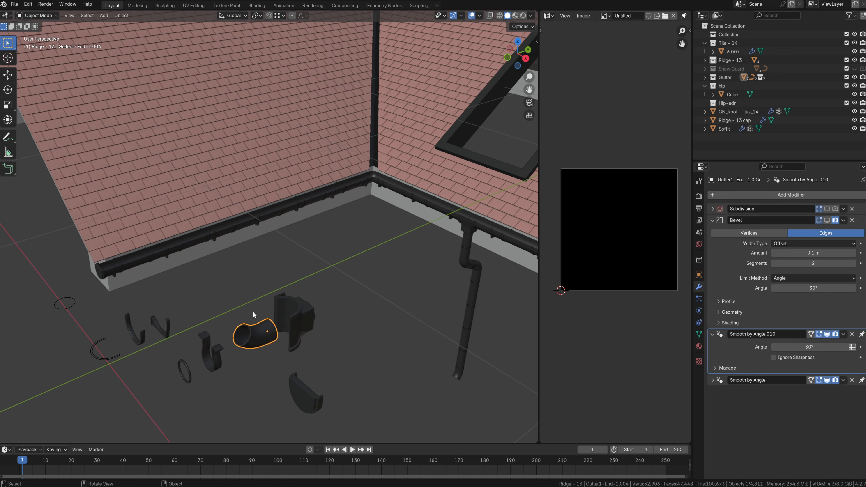
{"action": "key", "text": "Tab"}
{"action": "key", "text": "Tab"}
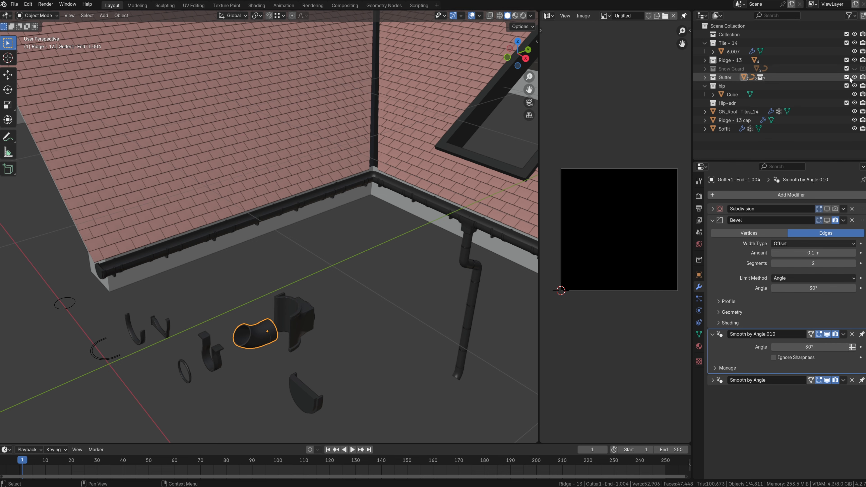
Enter Edit Mode on the tiled roof, select the eave edge without a downspout and show the mesh in wireframe.
{"action": "scroll", "coordinate": [423, 228], "scroll_direction": "down", "scroll_amount": 1}
{"action": "left_click", "coordinate": [413, 218]}
{"action": "key", "text": "Tab"}
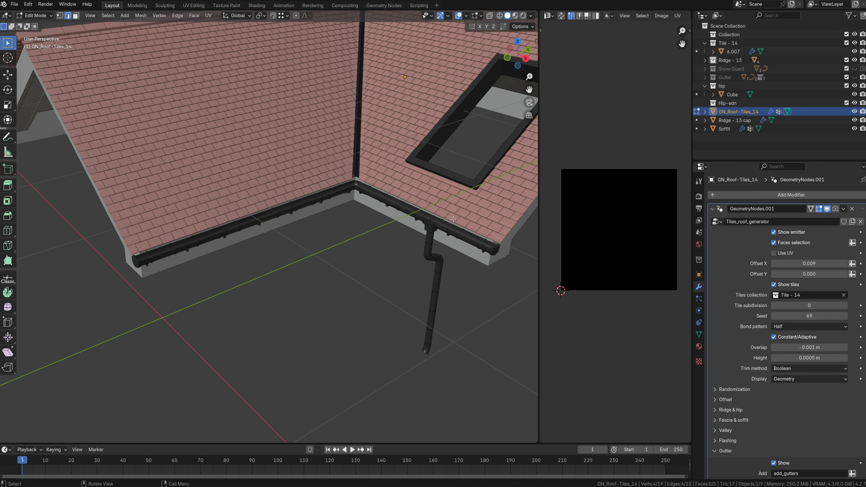
{"action": "scroll", "coordinate": [454, 226], "scroll_direction": "down", "scroll_amount": 1}
{"action": "middle_click_drag", "start_coordinate": [456, 225], "coordinate": [406, 245], "text": "shift"}
{"action": "scroll", "coordinate": [379, 218], "scroll_direction": "down", "scroll_amount": 2}
{"action": "middle_click_drag", "start_coordinate": [379, 218], "coordinate": [316, 241]}
{"action": "left_click", "coordinate": [167, 256]}
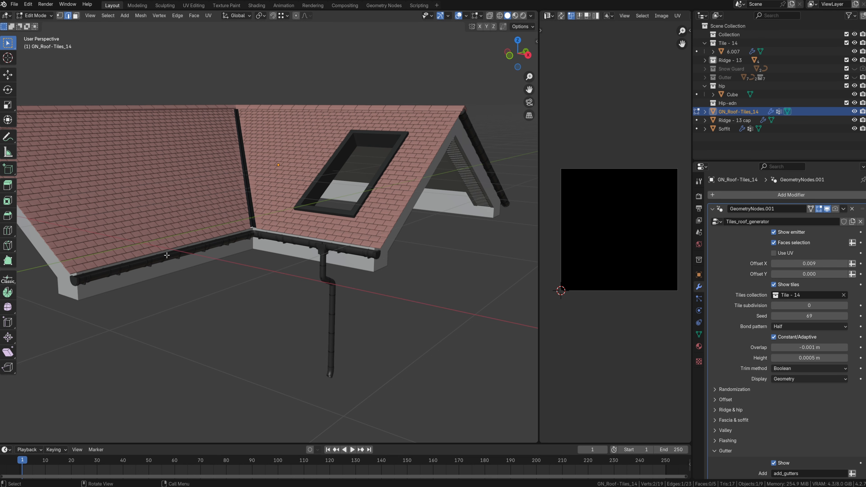
{"action": "key", "text": "z"}
{"action": "left_click", "coordinate": [142, 260]}
Disable the add_gutters attribute on the selected eave edge.
{"action": "left_click", "coordinate": [699, 335]}
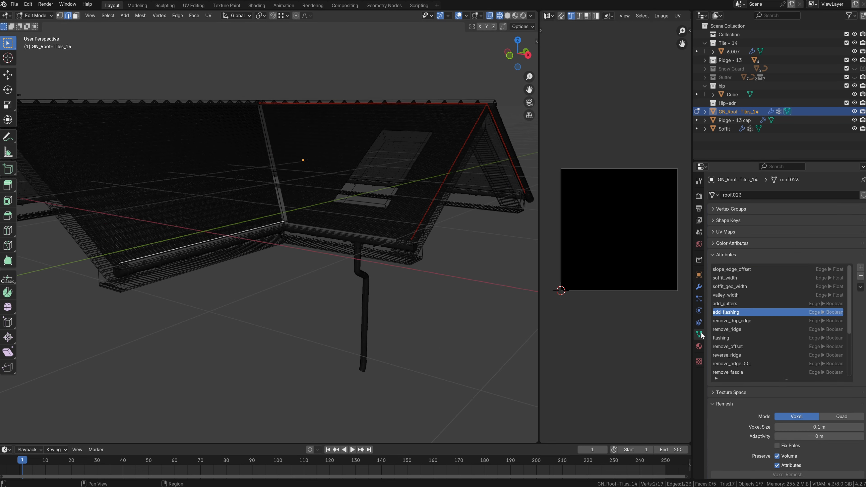
{"action": "left_click", "coordinate": [741, 304]}
{"action": "middle_click_drag", "start_coordinate": [324, 256], "coordinate": [323, 271]}
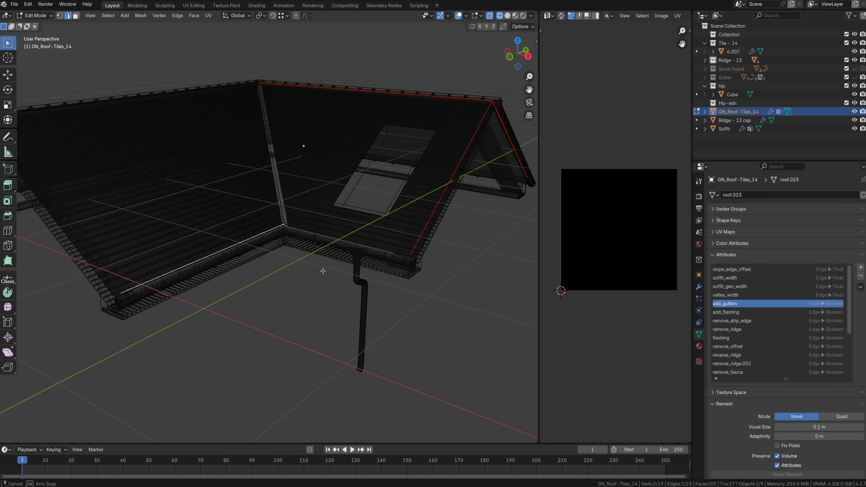
{"action": "key", "text": "F3"}
{"action": "left_click", "coordinate": [369, 286]}
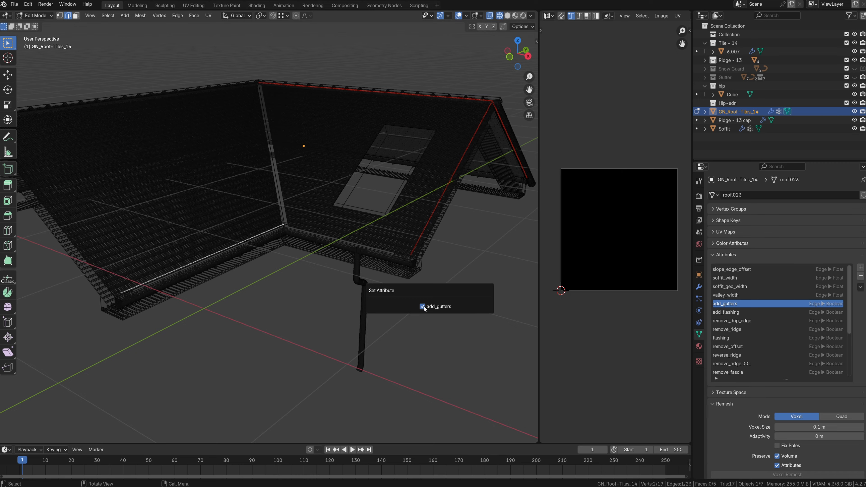
{"action": "left_click", "coordinate": [423, 306]}
Return to solid shading and Object Mode and examine the gutters along both eaves.
{"action": "key", "text": "z"}
{"action": "left_click", "coordinate": [338, 288]}
{"action": "middle_click_drag", "start_coordinate": [340, 284], "coordinate": [327, 245]}
{"action": "scroll", "coordinate": [327, 244], "scroll_direction": "up", "scroll_amount": 4}
{"action": "key", "text": "Tab"}
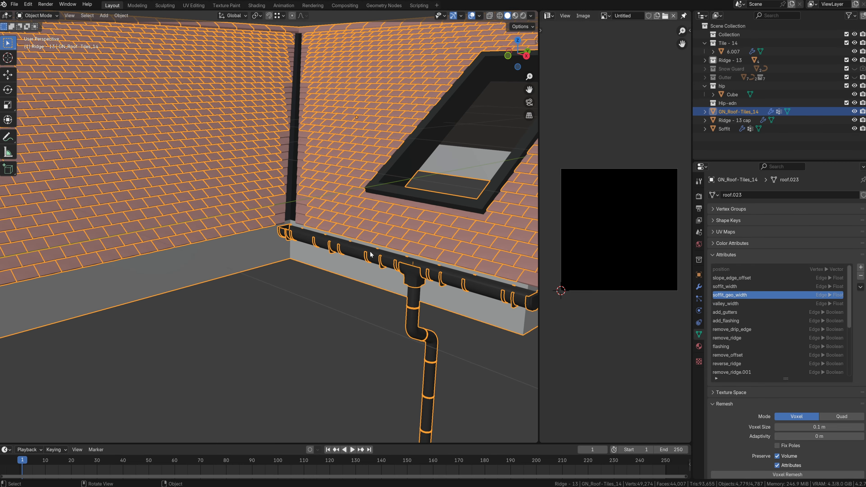
{"action": "scroll", "coordinate": [324, 247], "scroll_direction": "down", "scroll_amount": 4}
{"action": "scroll", "coordinate": [314, 258], "scroll_direction": "down", "scroll_amount": 3}
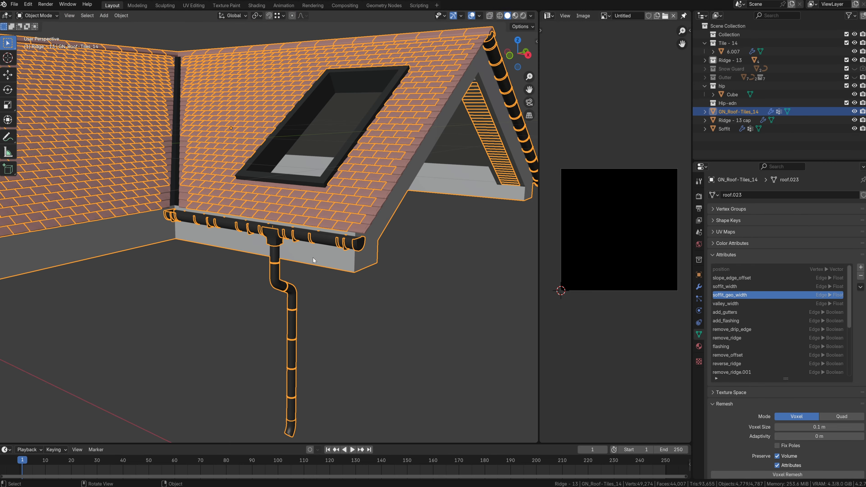
{"action": "scroll", "coordinate": [297, 255], "scroll_direction": "up", "scroll_amount": 2}
Return to Edit Mode in wireframe and select the roof's outer corner vertex at the end of the guttered eave.
{"action": "key", "text": "Tab"}
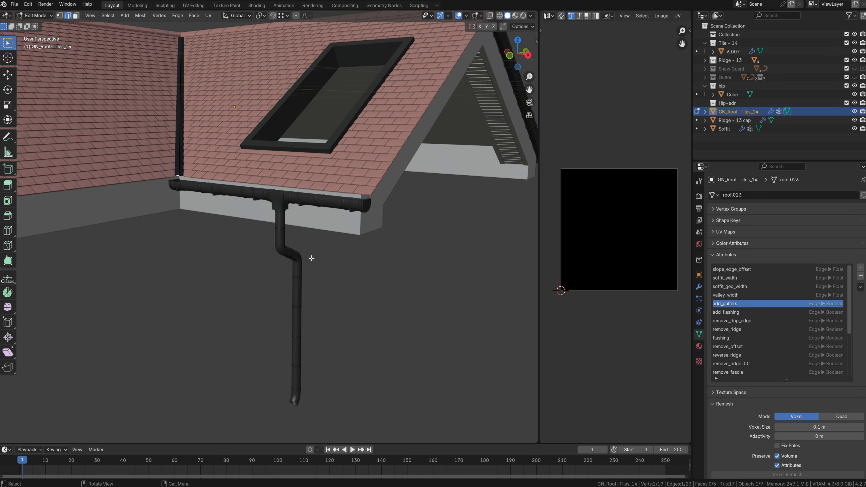
{"action": "key", "text": "alt+z"}
{"action": "left_click", "coordinate": [282, 202]}
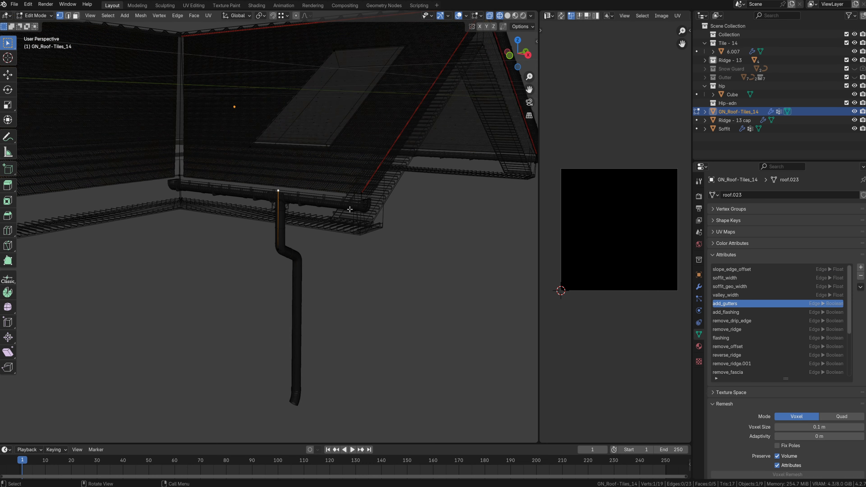
{"action": "middle_click_drag", "start_coordinate": [332, 238], "coordinate": [325, 261]}
{"action": "left_click", "coordinate": [349, 236]}
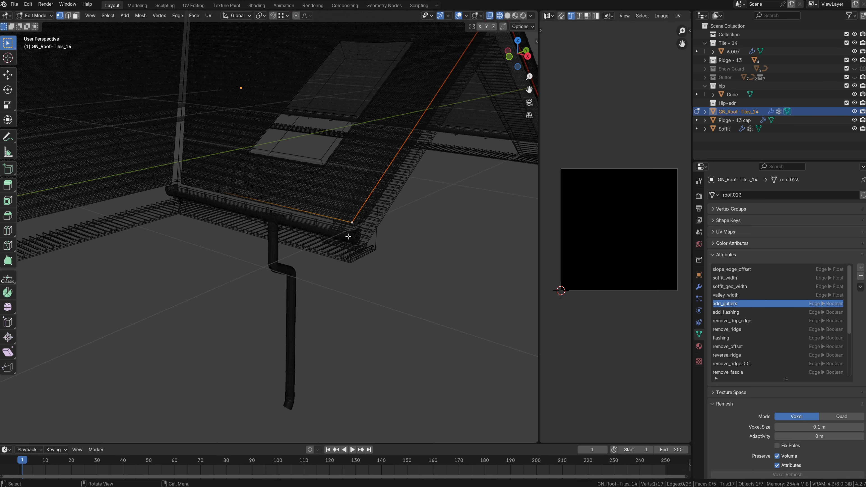
Duplicate the selected corner vertex and extrude the copy straight down along Z into a second downspout, in solid shading.
{"action": "scroll", "coordinate": [356, 254], "scroll_direction": "down", "scroll_amount": 2}
{"action": "key", "text": "shift+d"}
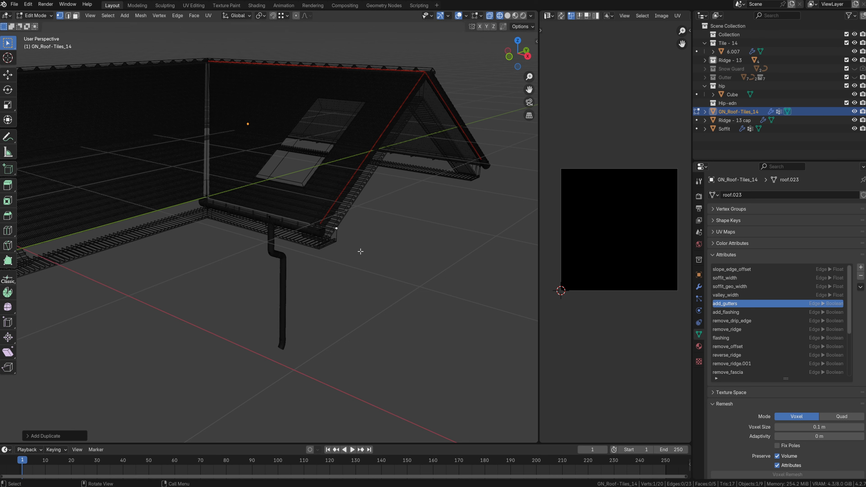
{"action": "key", "text": "z"}
{"action": "left_click", "coordinate": [358, 287]}
{"action": "key", "text": "z"}
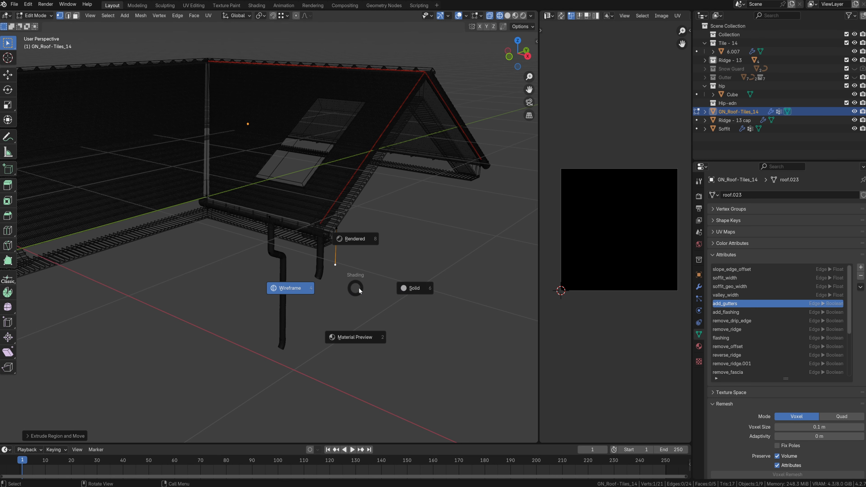
{"action": "left_click", "coordinate": [368, 281]}
{"action": "key", "text": "g"}
{"action": "key", "text": "z"}
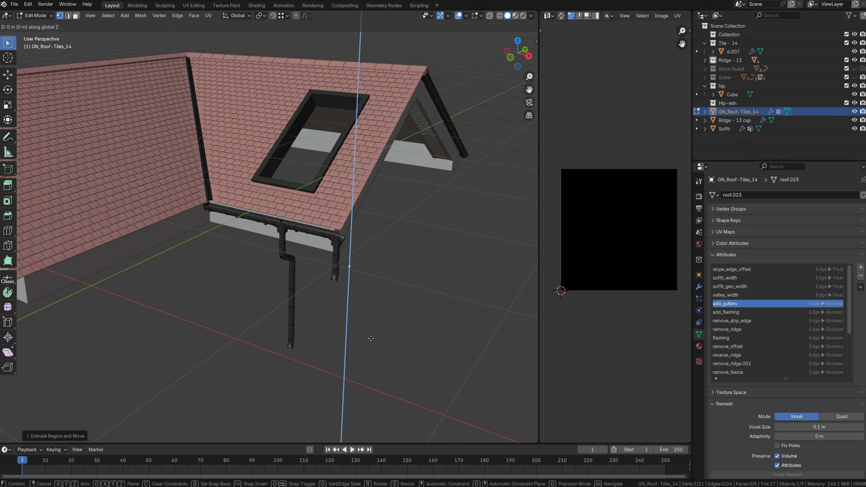
{"action": "left_click", "coordinate": [370, 322]}
Select the whole new downspout line and move it across to the gutter on the gable's opposite eave, near the corner.
{"action": "key", "text": "ctrl+l"}
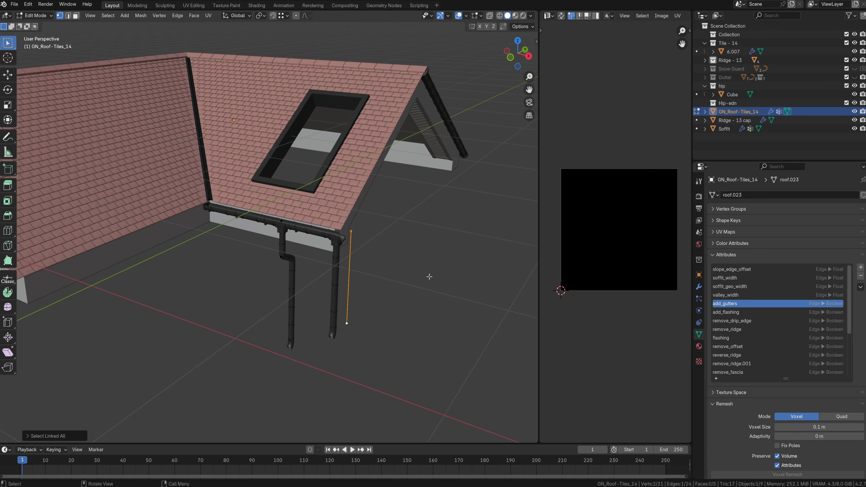
{"action": "middle_click_drag", "start_coordinate": [429, 277], "coordinate": [305, 269]}
{"action": "key", "text": "g"}
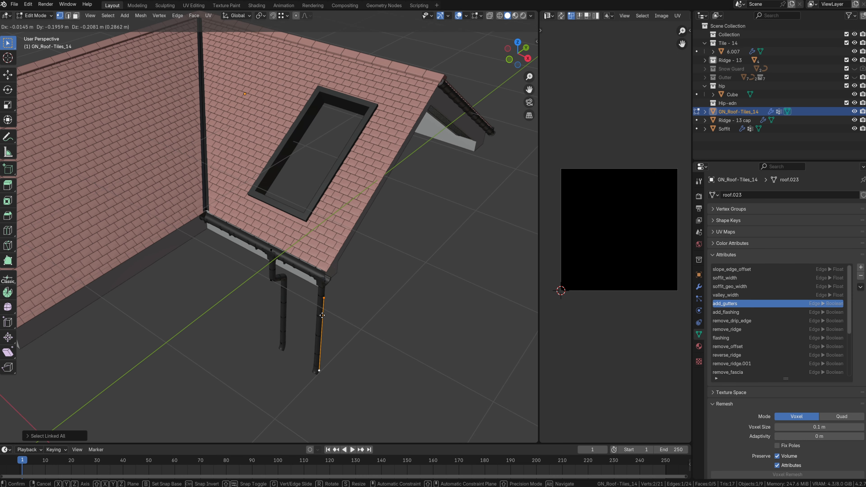
{"action": "left_click", "coordinate": [306, 319]}
{"action": "middle_click_drag", "start_coordinate": [353, 276], "coordinate": [265, 243]}
{"action": "key", "text": "g"}
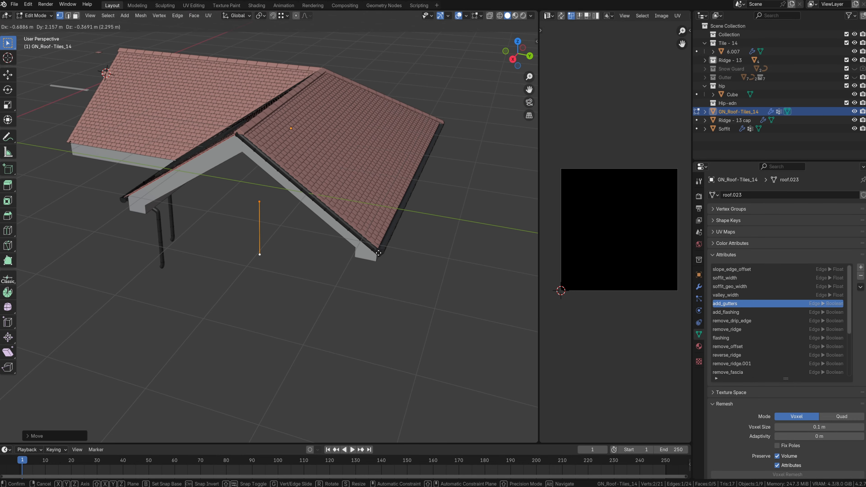
{"action": "left_click", "coordinate": [449, 262]}
{"action": "middle_click_drag", "start_coordinate": [449, 262], "coordinate": [365, 285]}
{"action": "key", "text": "g"}
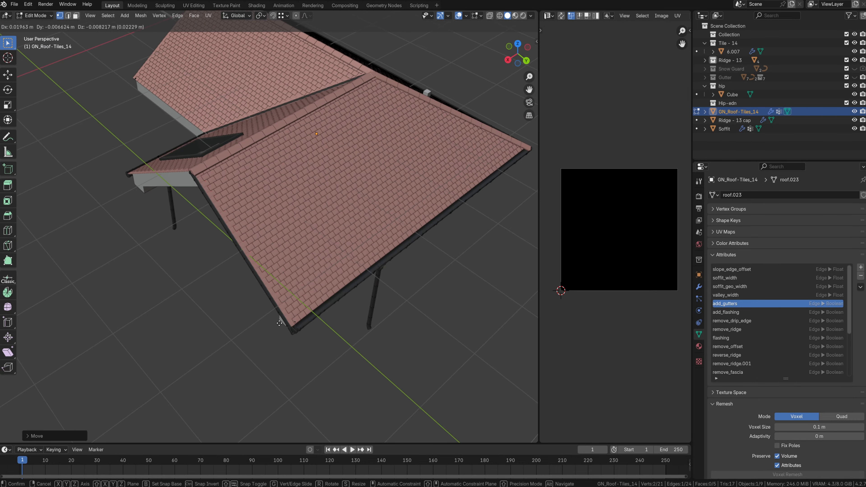
{"action": "left_click", "coordinate": [238, 318]}
Raise the lower vertex and the upper vertex of the moved downspout line along Z.
{"action": "middle_click_drag", "start_coordinate": [238, 318], "coordinate": [303, 271]}
{"action": "scroll", "coordinate": [350, 263], "scroll_direction": "up", "scroll_amount": 3}
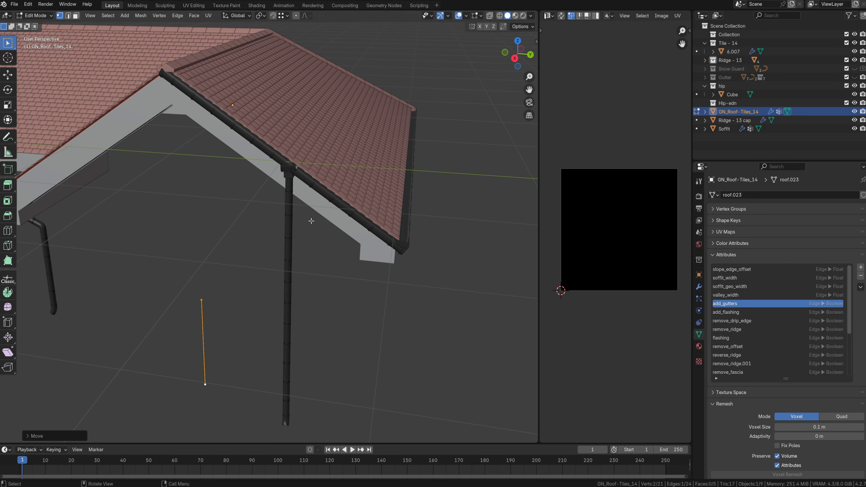
{"action": "middle_click_drag", "start_coordinate": [311, 222], "coordinate": [358, 273]}
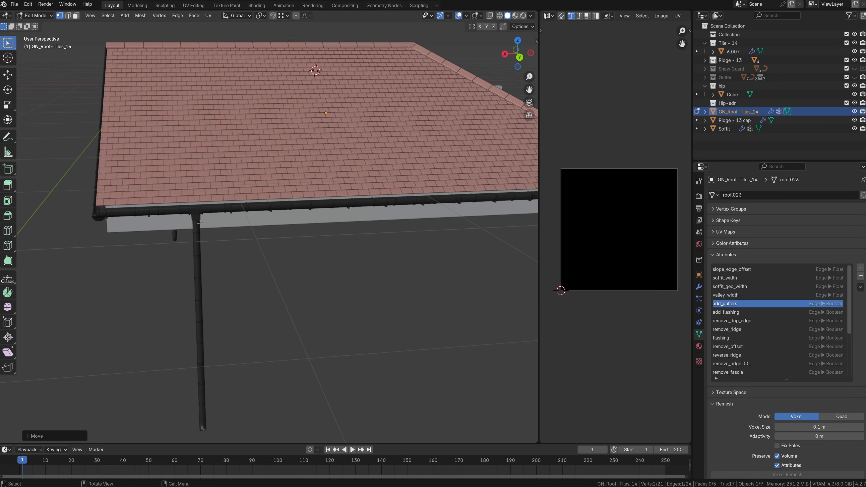
{"action": "middle_click_drag", "start_coordinate": [200, 223], "coordinate": [314, 183]}
{"action": "scroll", "coordinate": [330, 243], "scroll_direction": "down", "scroll_amount": 1}
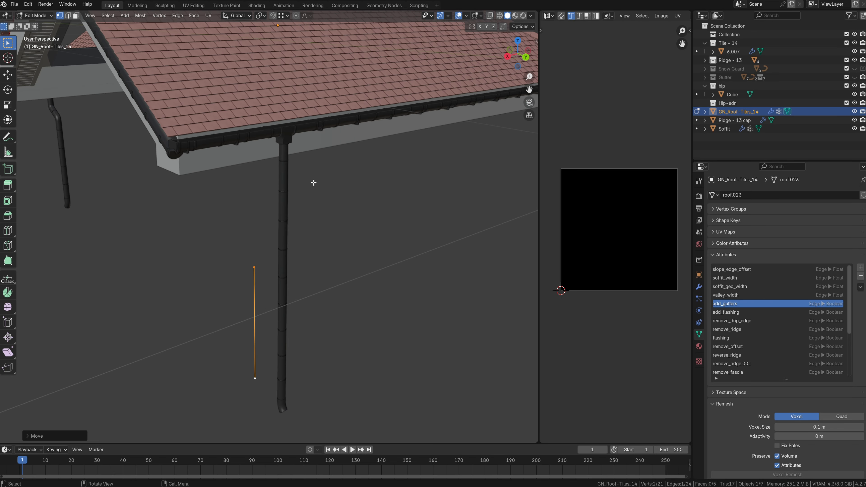
{"action": "left_click", "coordinate": [262, 361]}
{"action": "key", "text": "g"}
{"action": "key", "text": "z"}
{"action": "left_click", "coordinate": [263, 305]}
{"action": "left_click", "coordinate": [256, 279]}
{"action": "key", "text": "g"}
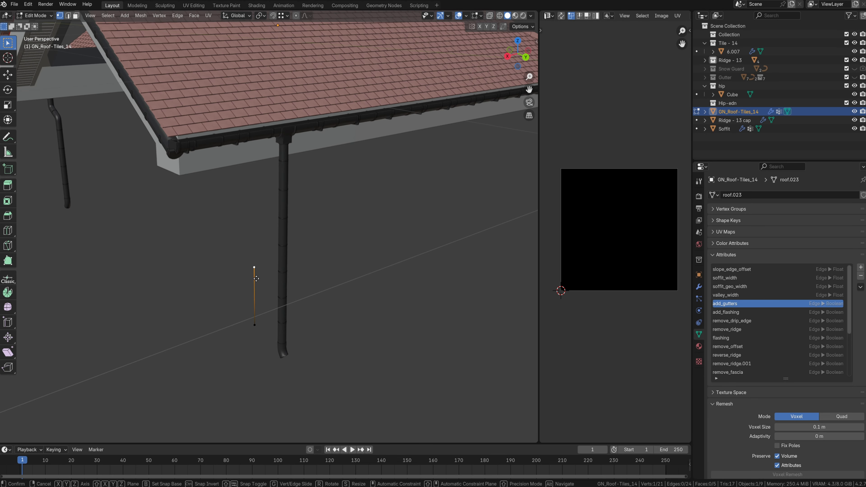
{"action": "key", "text": "z"}
{"action": "left_click", "coordinate": [258, 204]}
{"action": "middle_click_drag", "start_coordinate": [257, 204], "coordinate": [290, 201]}
In the right orthographic view, select the whole downspout line and move it so its upper end meets the gutter.
{"action": "left_click", "coordinate": [317, 268]}
{"action": "key", "text": "KP_3"}
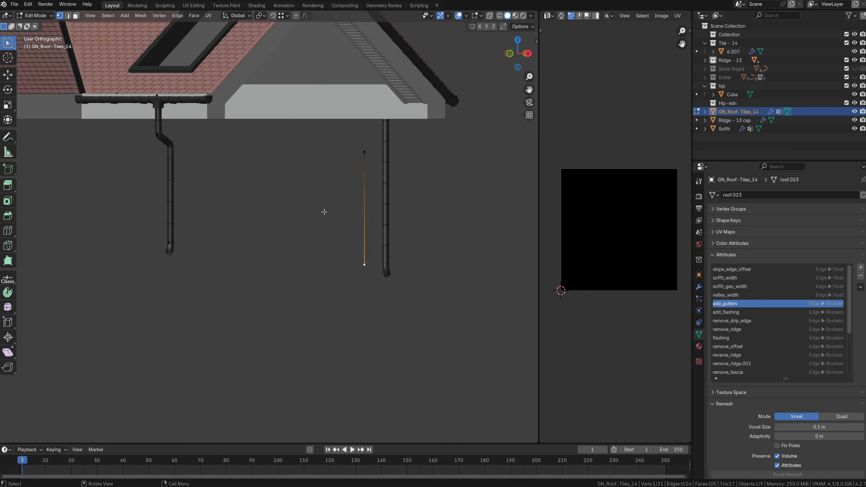
{"action": "key", "text": "a"}
{"action": "key", "text": "g"}
{"action": "right_click", "coordinate": [349, 145]}
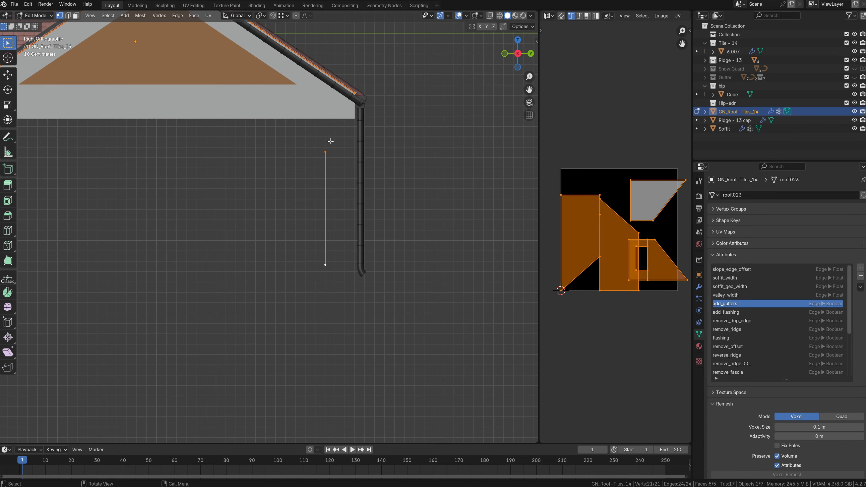
{"action": "left_click", "coordinate": [325, 153]}
{"action": "key", "text": "ctrl+l"}
{"action": "key", "text": "g"}
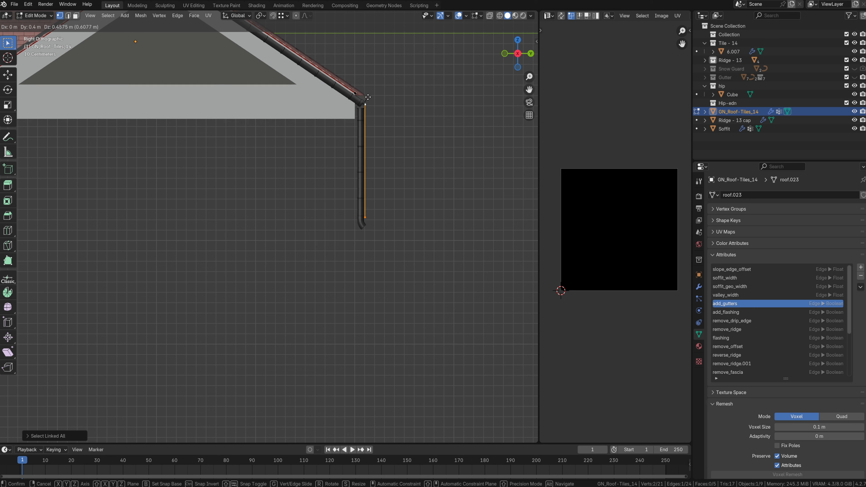
{"action": "left_click", "coordinate": [363, 220]}
In wireframe, raise the downspout line's lower vertex along Z to just below the gutter.
{"action": "left_click", "coordinate": [364, 220]}
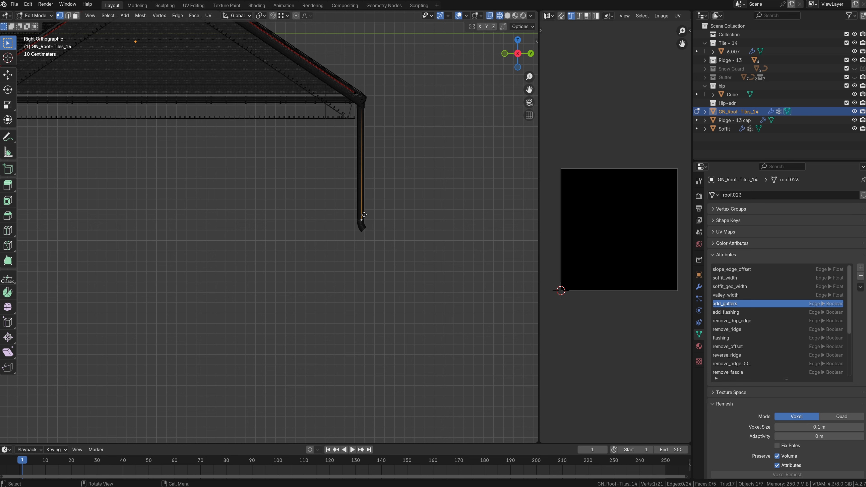
{"action": "key", "text": "g"}
{"action": "key", "text": "z"}
{"action": "left_click", "coordinate": [340, 142]}
Extrude the vertex diagonally toward the wall and straight down to give the downspout an offset bend, and restore solid shading.
{"action": "key", "text": "e"}
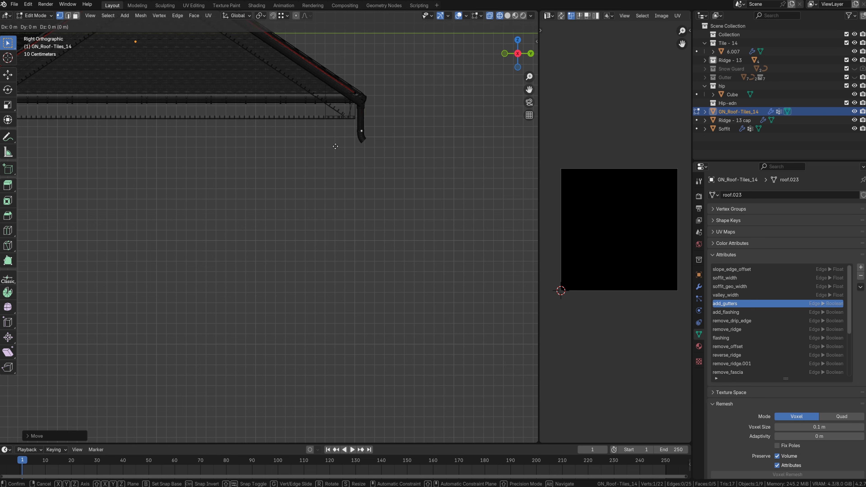
{"action": "left_click", "coordinate": [322, 150]}
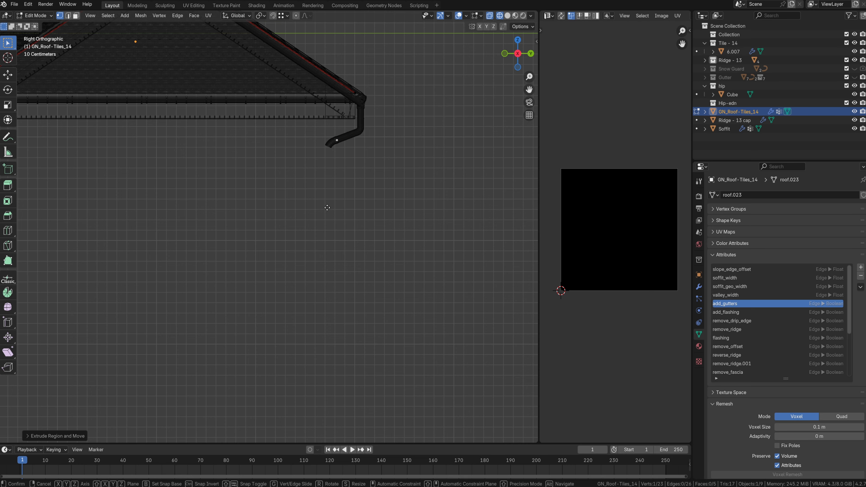
{"action": "key", "text": "z"}
{"action": "left_click", "coordinate": [336, 341]}
{"action": "key", "text": "z"}
{"action": "left_click", "coordinate": [385, 232]}
Return to Object Mode and examine the downspouts, gutters and hip corner from around the roof.
{"action": "mouse_move", "coordinate": [370, 215]}
{"action": "middle_mouse_down"}
{"action": "mouse_move", "coordinate": [307, 194]}
{"action": "mouse_move", "coordinate": [302, 182]}
{"action": "middle_mouse_up"}
{"action": "key", "text": "Tab"}
{"action": "left_click", "coordinate": [307, 192]}
{"action": "scroll", "coordinate": [307, 192], "scroll_direction": "down", "scroll_amount": 5}
{"action": "middle_click_drag", "start_coordinate": [253, 198], "coordinate": [184, 213]}
{"action": "scroll", "coordinate": [286, 213], "scroll_direction": "up", "scroll_amount": 2}
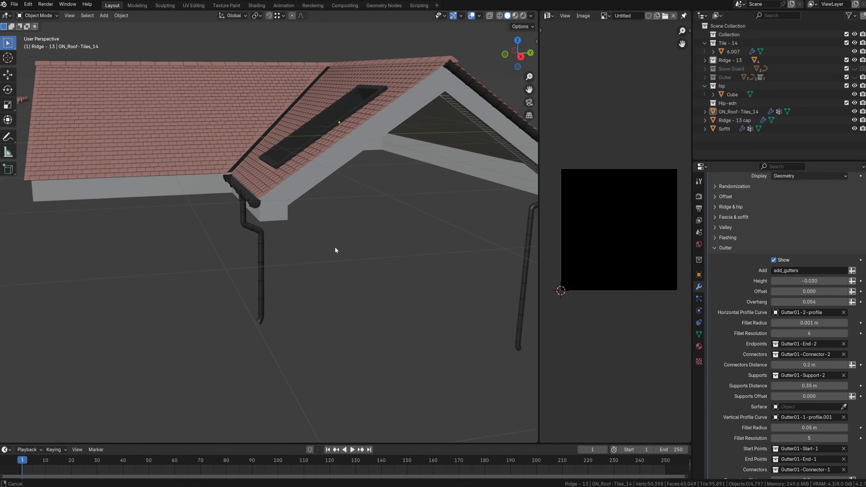
{"action": "scroll", "coordinate": [335, 247], "scroll_direction": "up", "scroll_amount": 5}
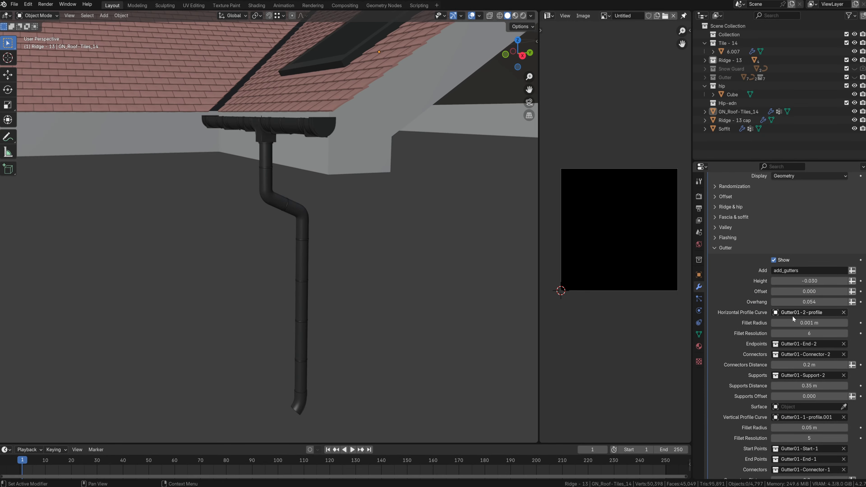
{"action": "middle_click_drag", "start_coordinate": [286, 182], "coordinate": [318, 215]}
{"action": "scroll", "coordinate": [320, 217], "scroll_direction": "down", "scroll_amount": 5}
{"action": "middle_click_drag", "start_coordinate": [501, 218], "coordinate": [405, 191]}
{"action": "scroll", "coordinate": [399, 163], "scroll_direction": "up", "scroll_amount": 4}
{"action": "middle_click_drag", "start_coordinate": [395, 150], "coordinate": [372, 168]}
{"action": "scroll", "coordinate": [370, 174], "scroll_direction": "up", "scroll_amount": 3}
Select the tiled roof and set its gutter height to -0.113.
{"action": "left_click", "coordinate": [295, 223]}
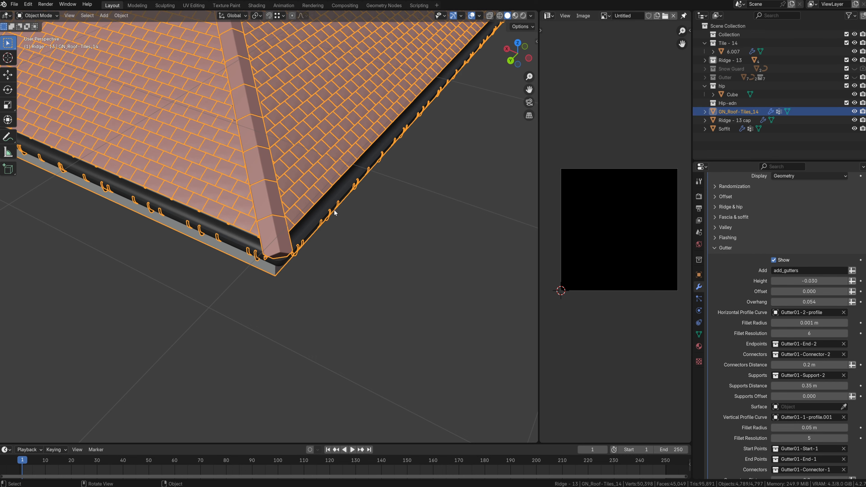
{"action": "left_click_drag", "start_coordinate": [809, 280], "coordinate": [781, 281]}
{"action": "scroll", "coordinate": [267, 240], "scroll_direction": "down", "scroll_amount": 3}
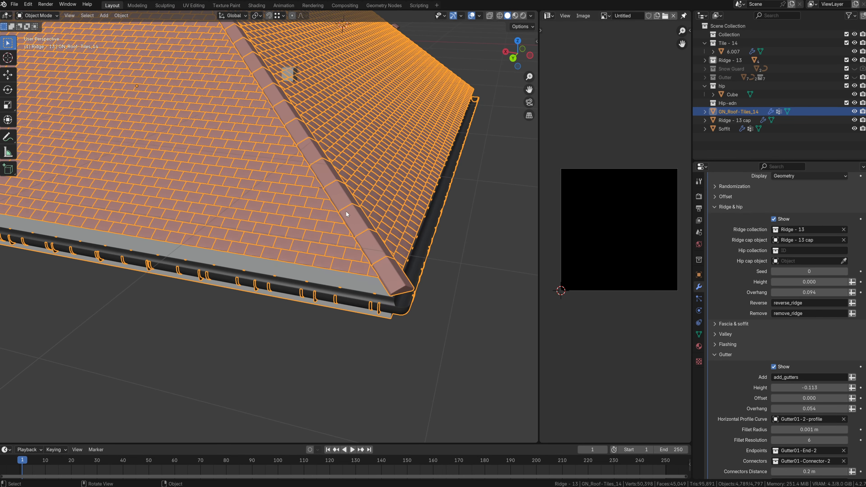
Select the hip edge in Edit Mode and switch the Ridge & hip overhang to the edge attribute ridge-overhang.
{"action": "key", "text": "Tab"}
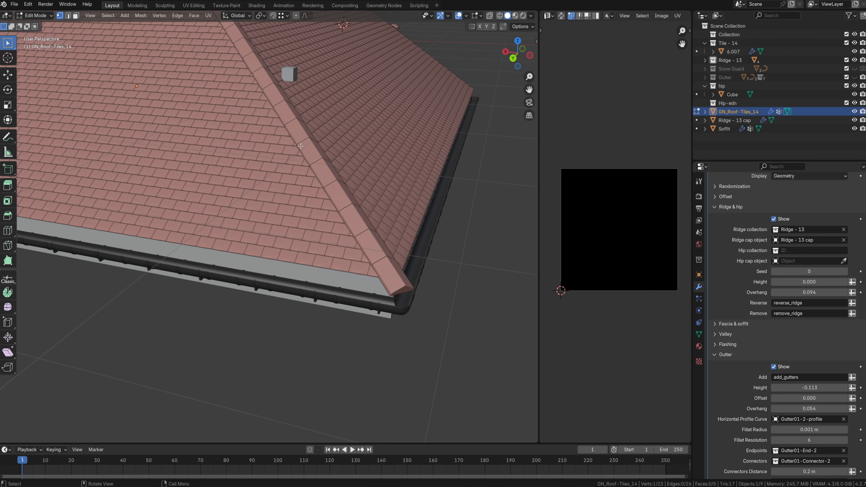
{"action": "middle_click_drag", "start_coordinate": [300, 146], "coordinate": [343, 241]}
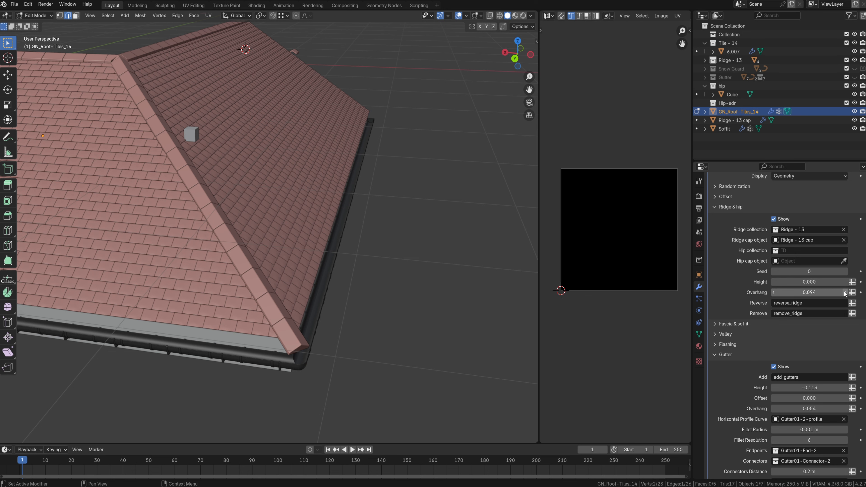
{"action": "left_click", "coordinate": [852, 294]}
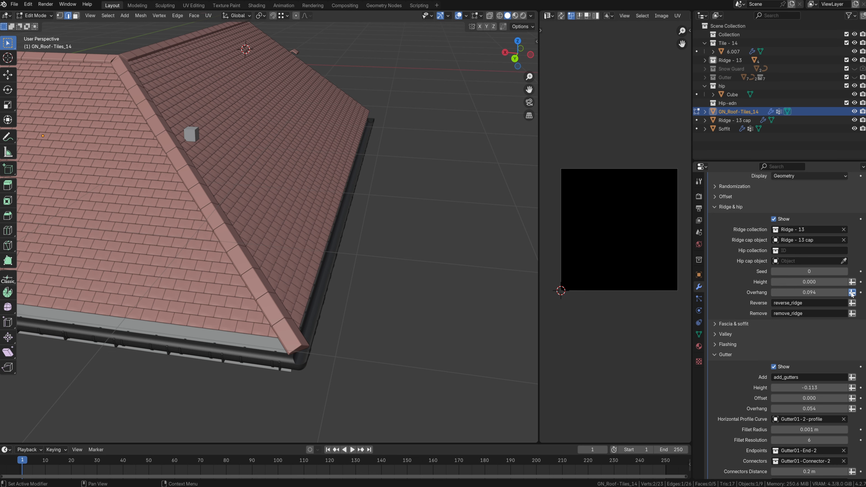
{"action": "left_click", "coordinate": [810, 292]}
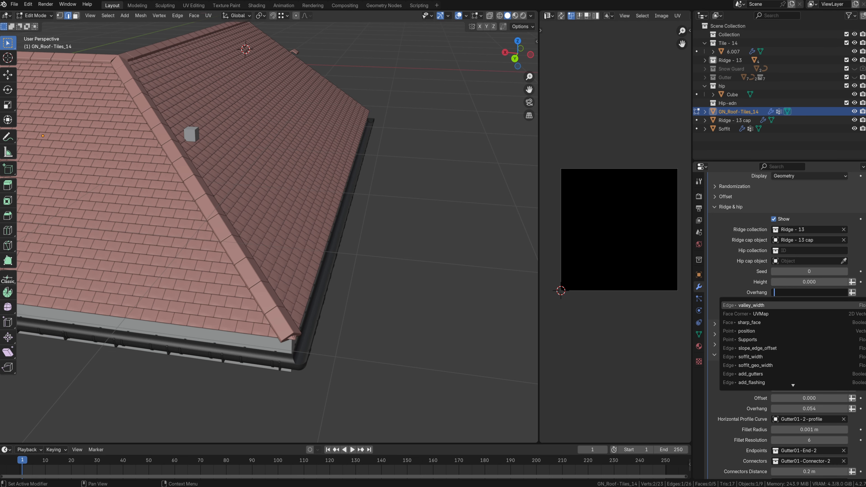
{"action": "type", "text": "ridge-overha"}
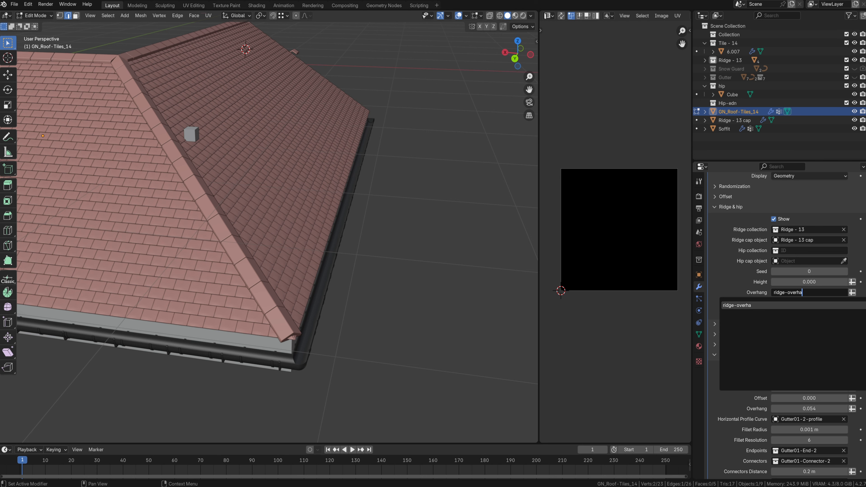
{"action": "type", "text": "ng"}
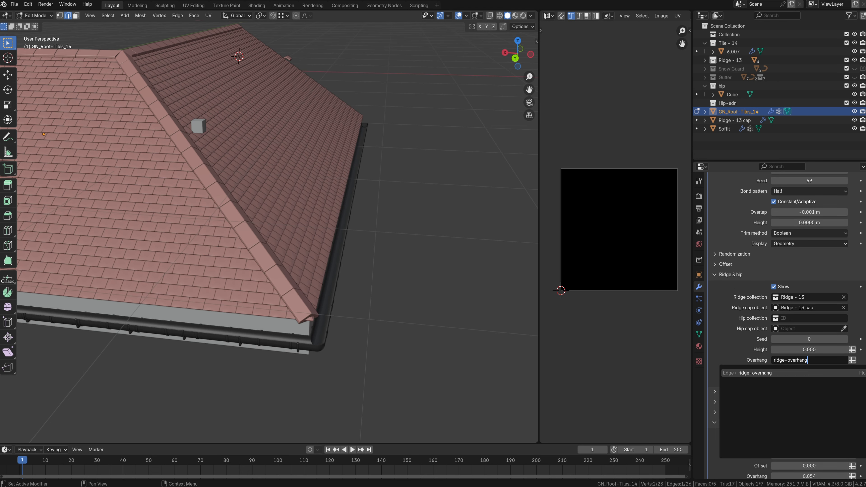
{"action": "left_click", "coordinate": [778, 373]}
Make ridge-overhang the active attribute and set its value on the selected hip edge to 0.038.
{"action": "key", "text": "Tab"}
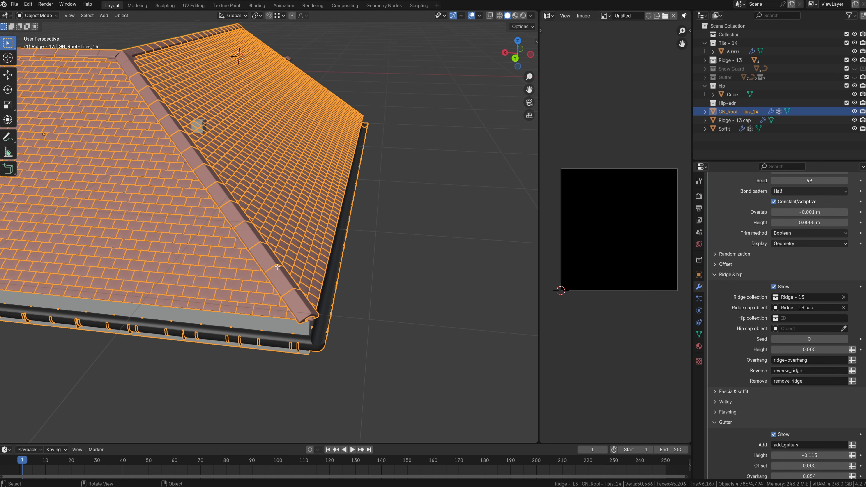
{"action": "key", "text": "Tab"}
{"action": "left_click", "coordinate": [699, 335]}
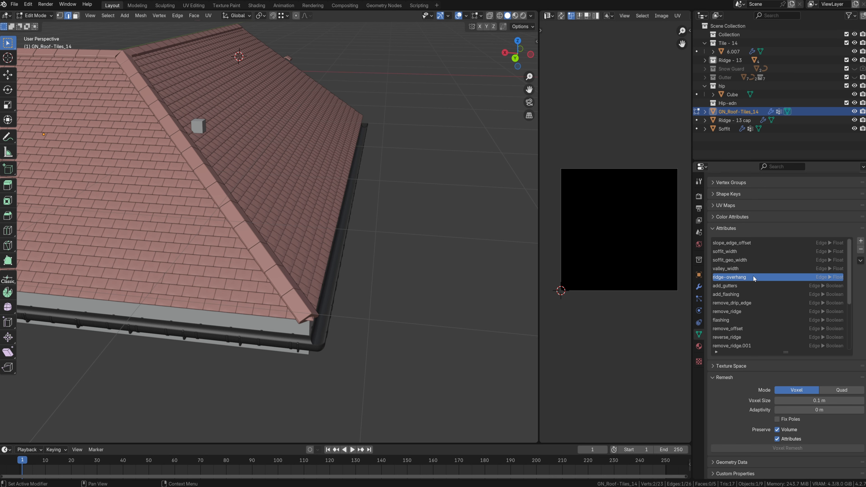
{"action": "key", "text": "F3"}
{"action": "left_click", "coordinate": [389, 259]}
{"action": "left_click", "coordinate": [471, 278]}
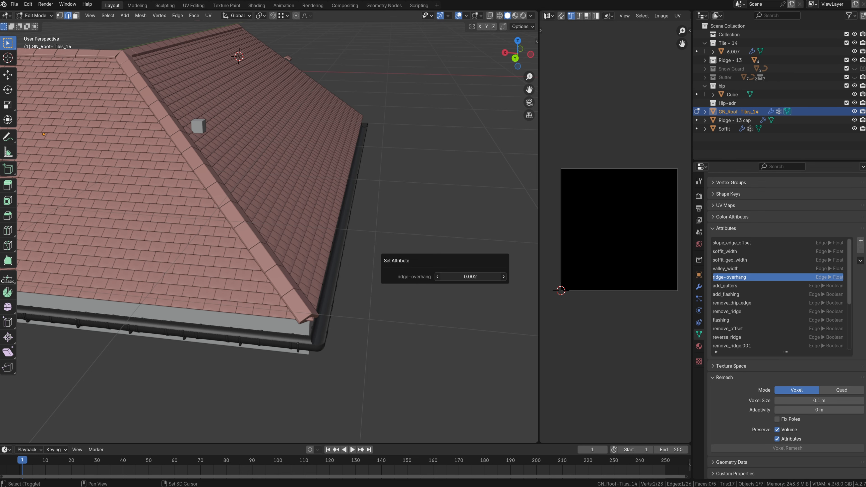
{"action": "left_click_drag", "start_coordinate": [470, 277], "coordinate": [480, 277]}
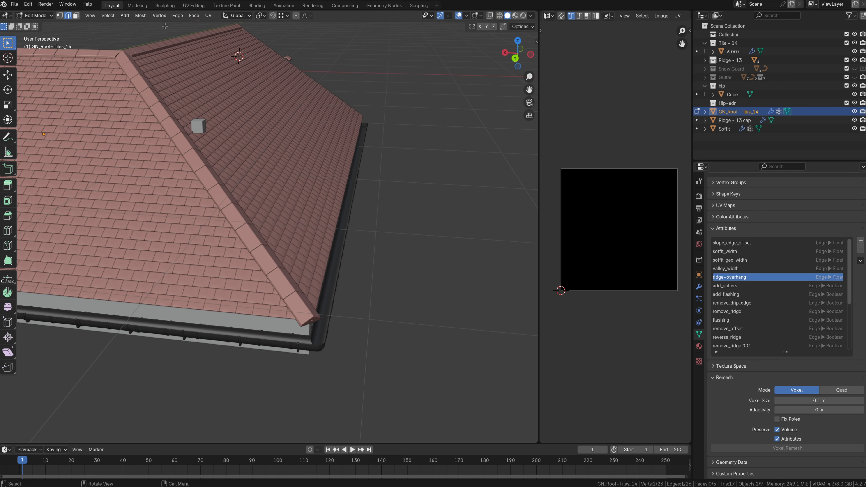
{"action": "middle_click_drag", "start_coordinate": [290, 261], "coordinate": [280, 248]}
{"action": "scroll", "coordinate": [282, 241], "scroll_direction": "up", "scroll_amount": 1}
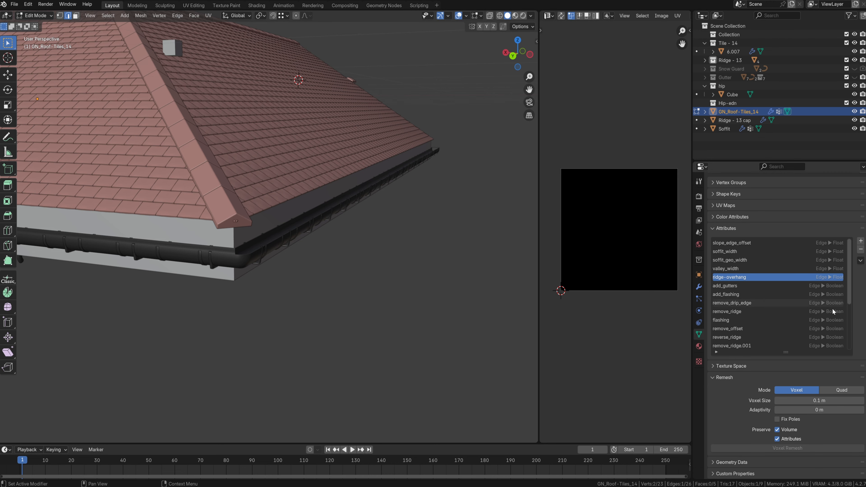
{"action": "key", "text": "F3"}
{"action": "key", "text": "Return"}
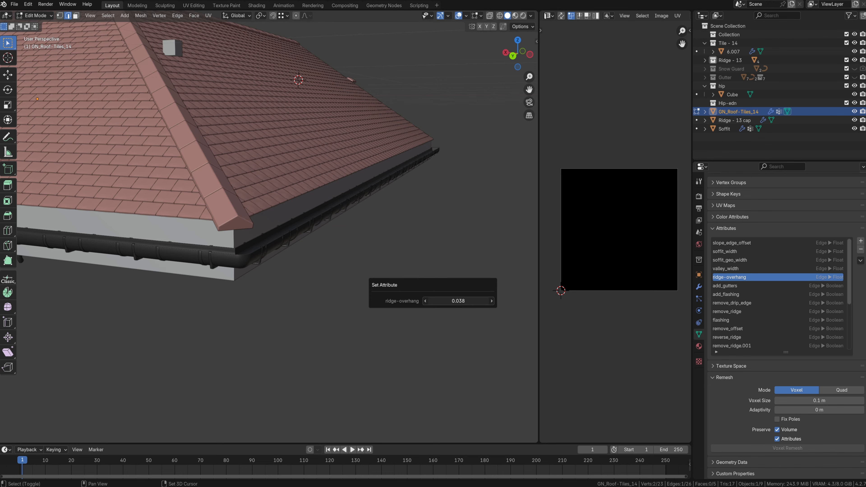
Return to Object Mode and set the gutter's horizontal profile fillet radius to 0.077 m.
{"action": "key", "text": "Tab"}
{"action": "middle_click_drag", "start_coordinate": [249, 237], "coordinate": [268, 279]}
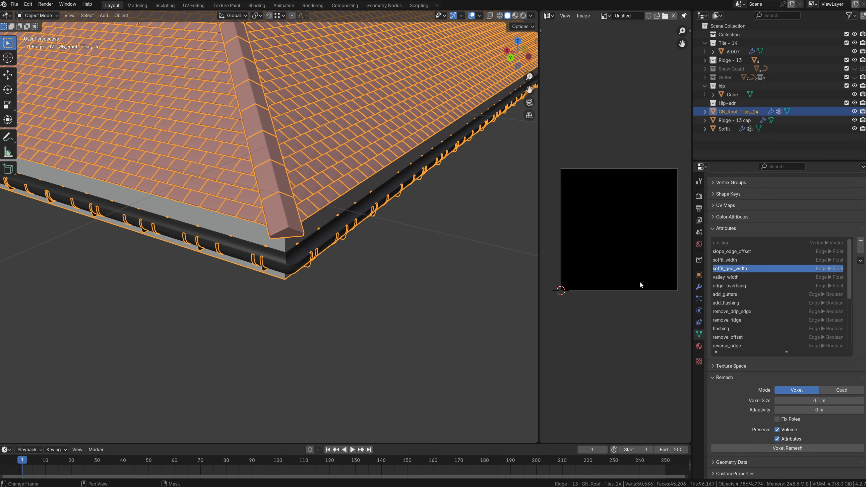
{"action": "left_click", "coordinate": [698, 288]}
{"action": "scroll", "coordinate": [728, 312], "scroll_direction": "down", "scroll_amount": 2}
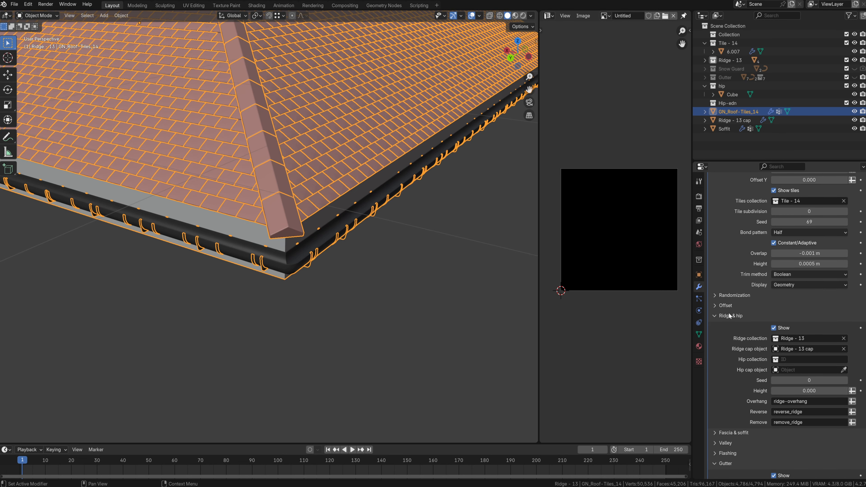
{"action": "left_click", "coordinate": [718, 316]}
{"action": "scroll", "coordinate": [717, 340], "scroll_direction": "down", "scroll_amount": 5}
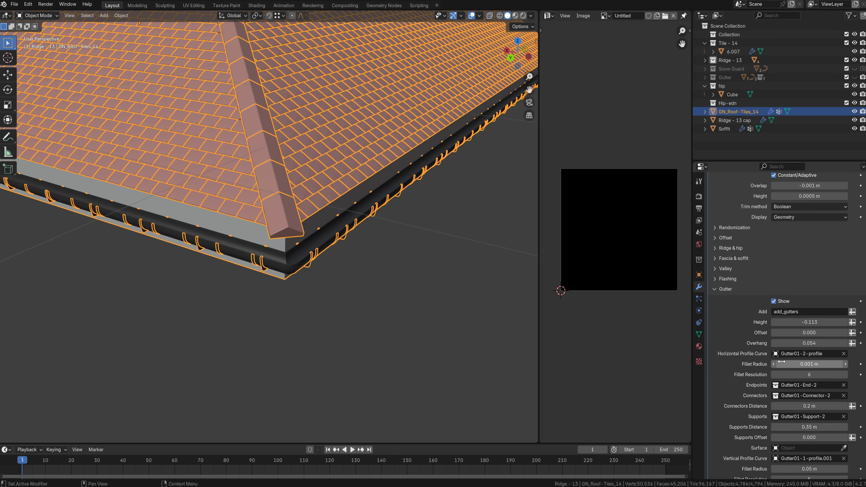
{"action": "middle_click_drag", "start_coordinate": [419, 300], "coordinate": [428, 315]}
{"action": "mouse_move", "coordinate": [800, 364]}
{"action": "left_mouse_down"}
{"action": "mouse_move", "coordinate": [829, 364]}
{"action": "mouse_move", "coordinate": [812, 364]}
{"action": "left_mouse_up"}
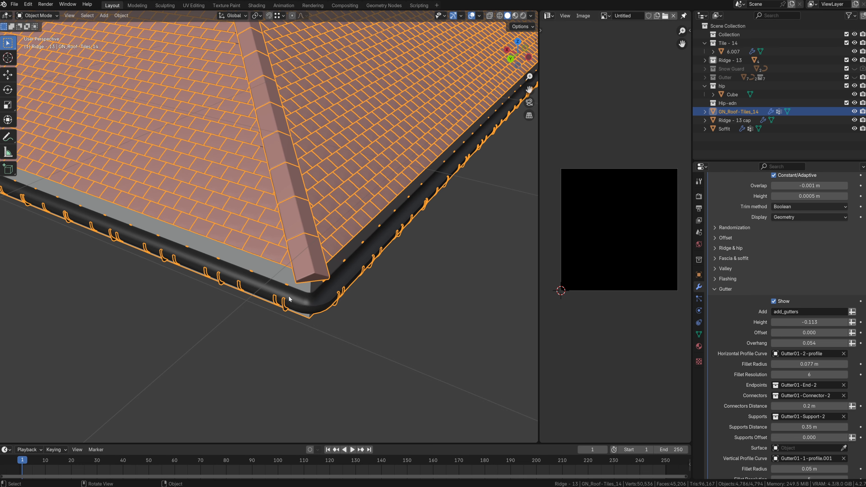
In Edit Mode, select the eave edge without a gutter that meets the lower end of the valley.
{"action": "middle_click_drag", "start_coordinate": [347, 295], "coordinate": [412, 286]}
{"action": "scroll", "coordinate": [412, 286], "scroll_direction": "down", "scroll_amount": 5}
{"action": "middle_click_drag", "start_coordinate": [341, 278], "coordinate": [379, 241]}
{"action": "key", "text": "Tab"}
{"action": "left_click", "coordinate": [314, 220]}
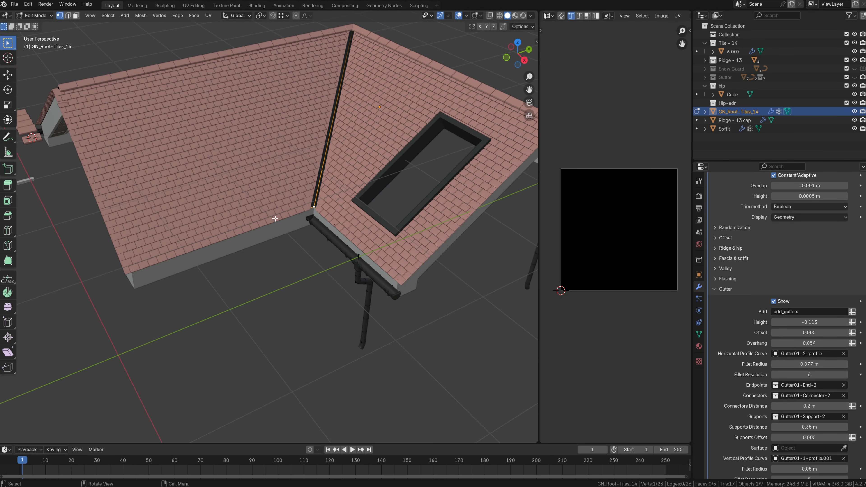
{"action": "key", "text": "2"}
{"action": "left_click", "coordinate": [304, 220]}
Make add_gutters the active attribute and enable it on the selected eave edge.
{"action": "left_click", "coordinate": [698, 336]}
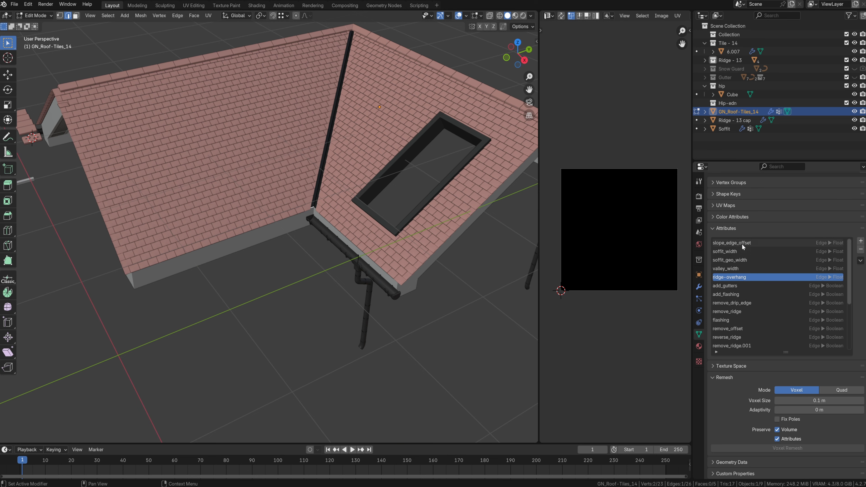
{"action": "left_click", "coordinate": [738, 285]}
{"action": "key", "text": "F3"}
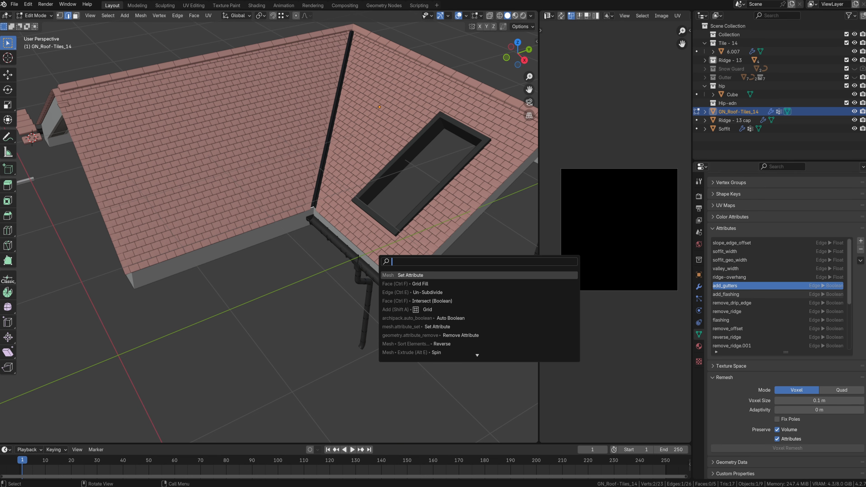
{"action": "key", "text": "Return"}
{"action": "left_click", "coordinate": [463, 296]}
{"action": "scroll", "coordinate": [351, 239], "scroll_direction": "up", "scroll_amount": 5}
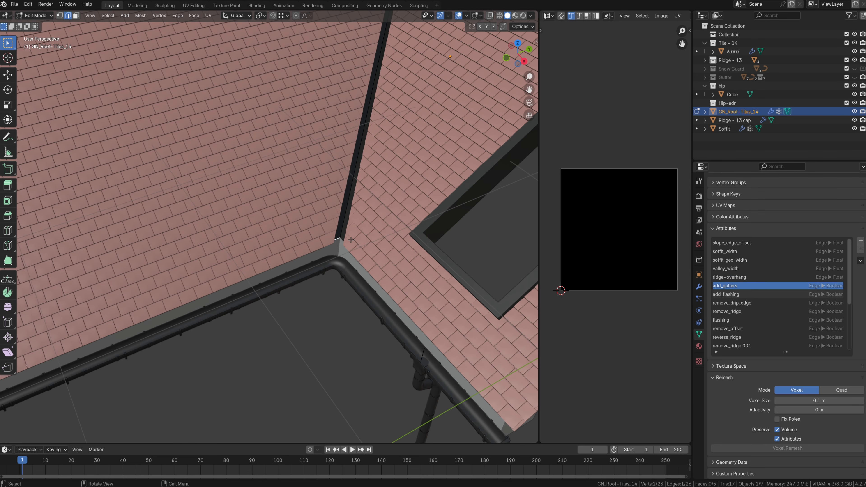
Return to Object Mode and set the gutter's horizontal profile fillet radius to 0.078 m.
{"action": "key", "text": "Tab"}
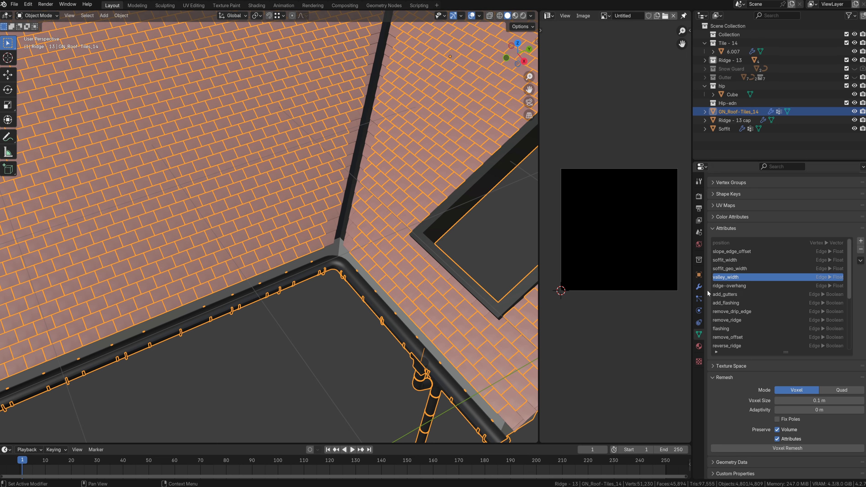
{"action": "left_click", "coordinate": [699, 287]}
{"action": "scroll", "coordinate": [760, 336], "scroll_direction": "down", "scroll_amount": 8}
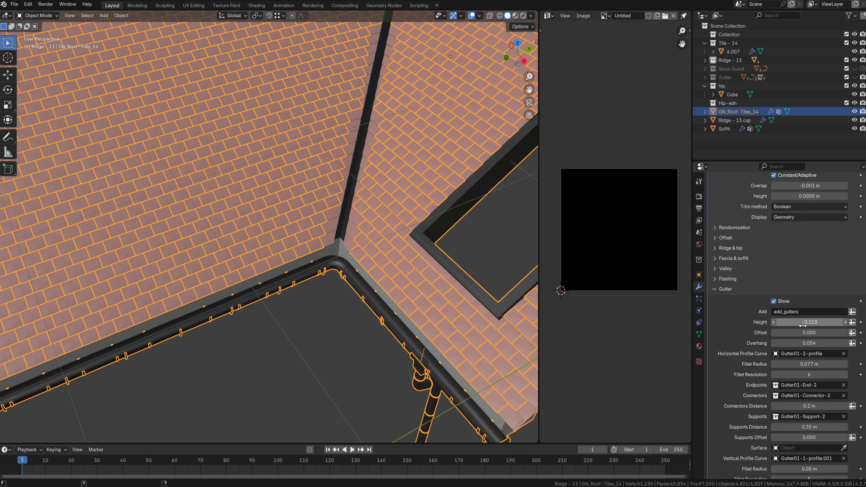
{"action": "mouse_move", "coordinate": [795, 364]}
{"action": "left_mouse_down"}
{"action": "mouse_move", "coordinate": [832, 364]}
{"action": "mouse_move", "coordinate": [774, 364]}
{"action": "mouse_move", "coordinate": [795, 364]}
{"action": "left_mouse_up"}
{"action": "scroll", "coordinate": [749, 410], "scroll_direction": "down", "scroll_amount": 3}
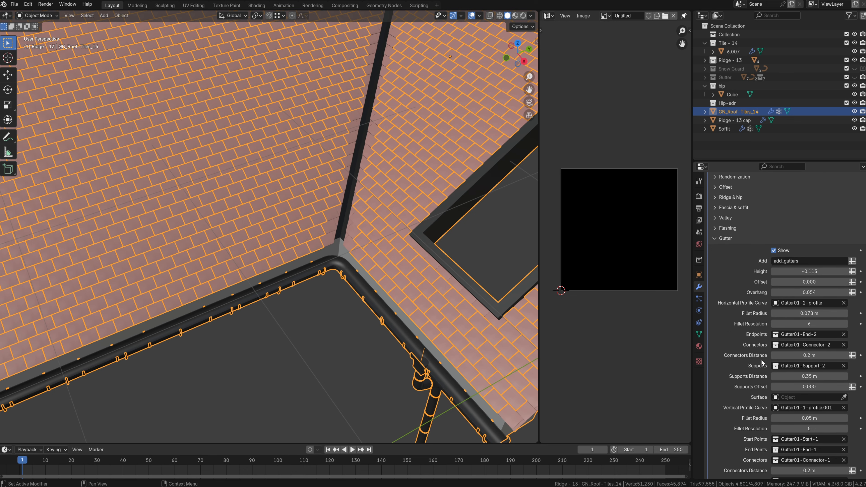
{"action": "scroll", "coordinate": [761, 357], "scroll_direction": "down", "scroll_amount": 1}
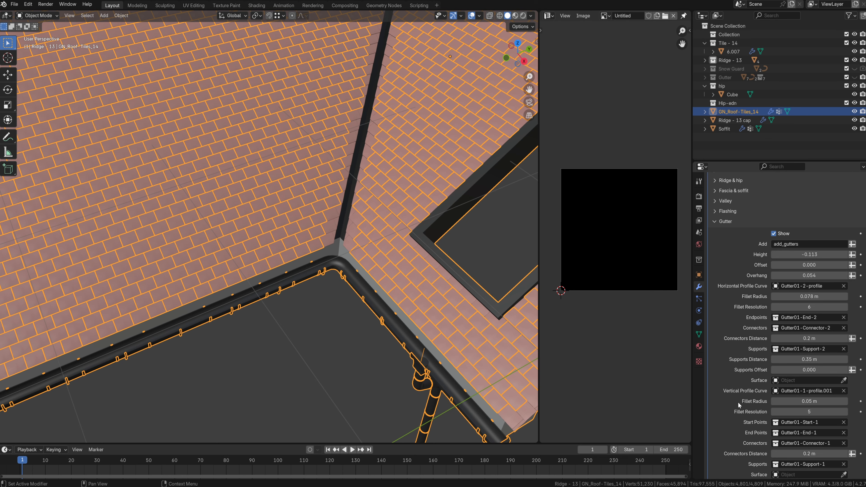
Adjust the fillet radius of the gutter's vertical profile, which shapes the downspout bends.
{"action": "middle_click_drag", "start_coordinate": [458, 397], "coordinate": [407, 303]}
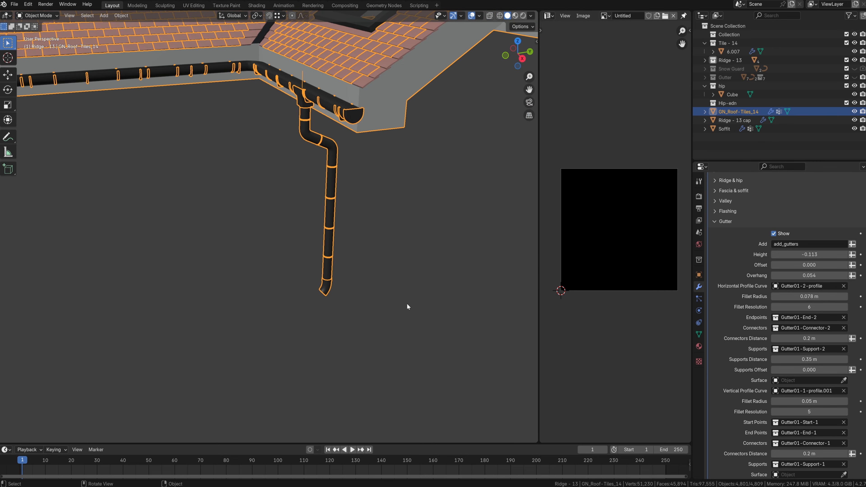
{"action": "middle_click_drag", "start_coordinate": [322, 147], "coordinate": [325, 240], "text": "shift"}
{"action": "scroll", "coordinate": [325, 240], "scroll_direction": "up", "scroll_amount": 2}
{"action": "mouse_move", "coordinate": [781, 401]}
{"action": "left_mouse_down"}
{"action": "mouse_move", "coordinate": [801, 402]}
{"action": "mouse_move", "coordinate": [787, 402]}
{"action": "left_mouse_up"}
{"action": "scroll", "coordinate": [735, 401], "scroll_direction": "down", "scroll_amount": 2}
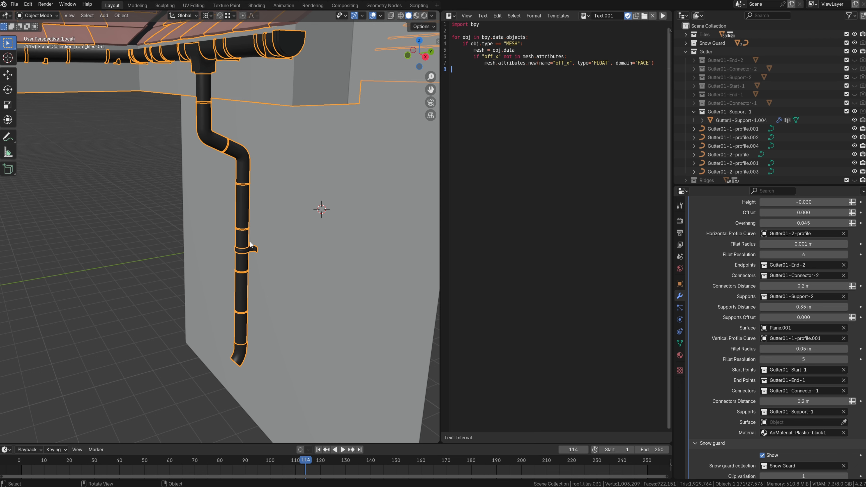
Examine the _Supports vertex group in the mesh data of roof_tiles.031 and the support on its downspout.
{"action": "left_click", "coordinate": [680, 343]}
{"action": "scroll", "coordinate": [251, 75], "scroll_direction": "down", "scroll_amount": 2}
{"action": "scroll", "coordinate": [250, 76], "scroll_direction": "up", "scroll_amount": 2, "text": "shift"}
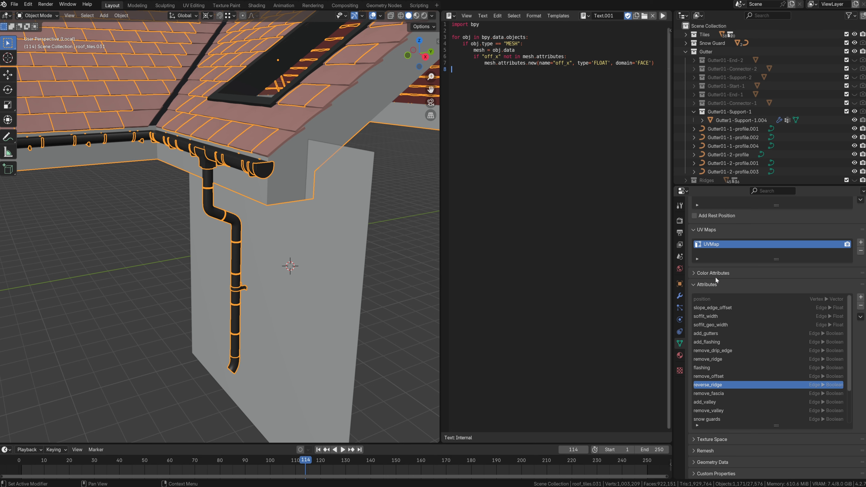
{"action": "scroll", "coordinate": [715, 277], "scroll_direction": "up", "scroll_amount": 8}
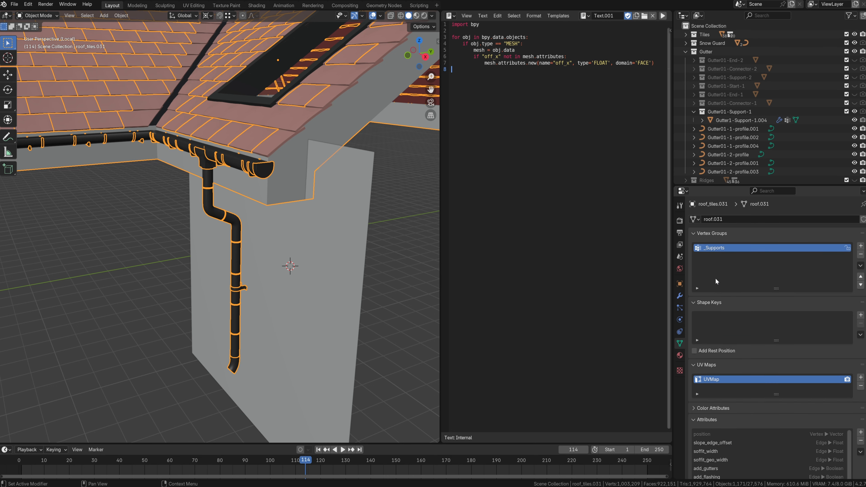
{"action": "double_click", "coordinate": [715, 249]}
{"action": "left_click", "coordinate": [704, 248]}
{"action": "left_click_drag", "start_coordinate": [727, 249], "coordinate": [703, 248]}
{"action": "left_click", "coordinate": [258, 262]}
{"action": "middle_click_drag", "start_coordinate": [255, 335], "coordinate": [256, 284], "text": "shift"}
{"action": "scroll", "coordinate": [265, 263], "scroll_direction": "up", "scroll_amount": 2}
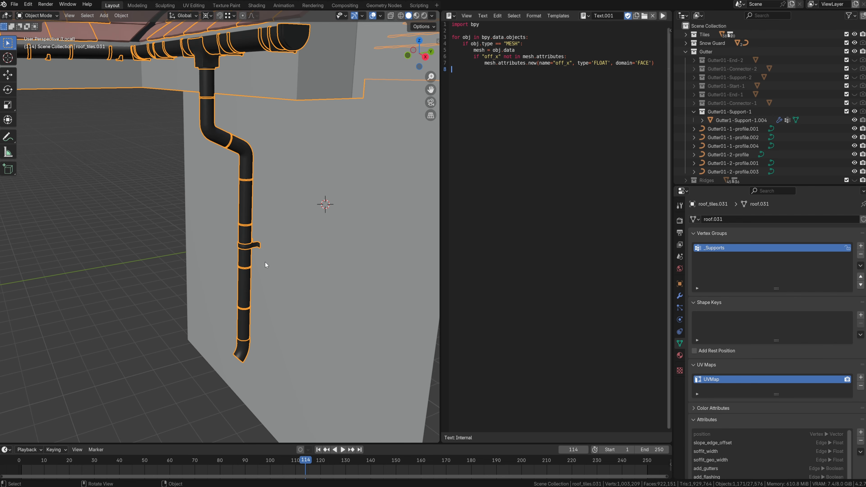
In Edit Mode, subdivide the vertical downspout edges between the lower bend and the outlet with one cut.
{"action": "key", "text": "Tab"}
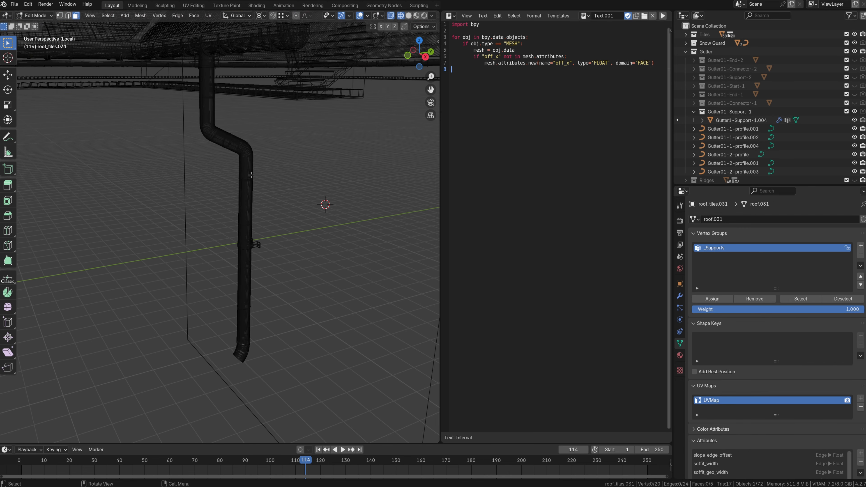
{"action": "key", "text": "1"}
{"action": "left_click", "coordinate": [243, 151]}
{"action": "left_click", "coordinate": [240, 340], "text": "shift"}
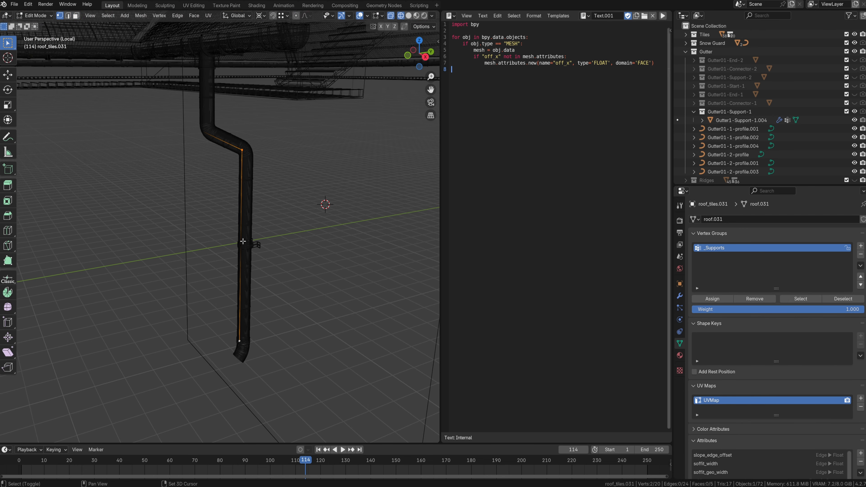
{"action": "left_click", "coordinate": [240, 245], "text": "shift"}
{"action": "right_click", "coordinate": [294, 228]}
{"action": "left_click", "coordinate": [300, 227]}
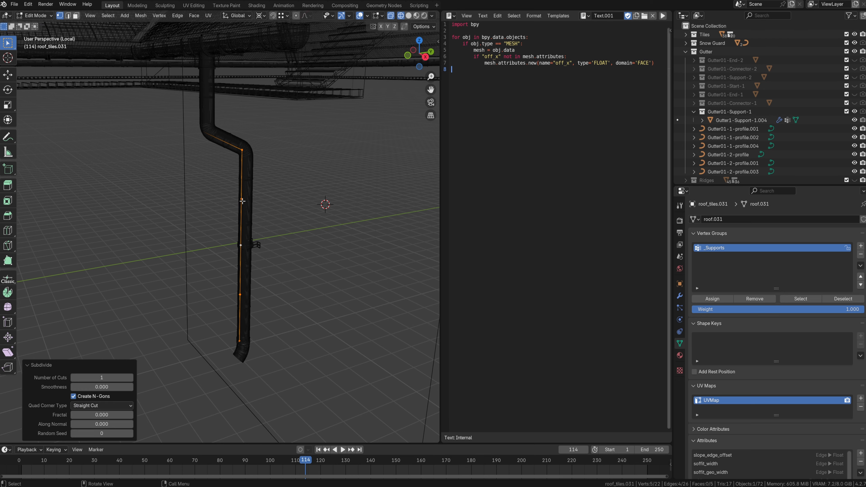
Assign the two new downspout vertices to the _Supports vertex group and return to solid shading.
{"action": "left_click", "coordinate": [242, 199]}
{"action": "left_click", "coordinate": [244, 298], "text": "shift"}
{"action": "scroll", "coordinate": [269, 290], "scroll_direction": "up", "scroll_amount": 2}
{"action": "middle_click_drag", "start_coordinate": [273, 290], "coordinate": [221, 261], "text": "shift"}
{"action": "left_click", "coordinate": [713, 299]}
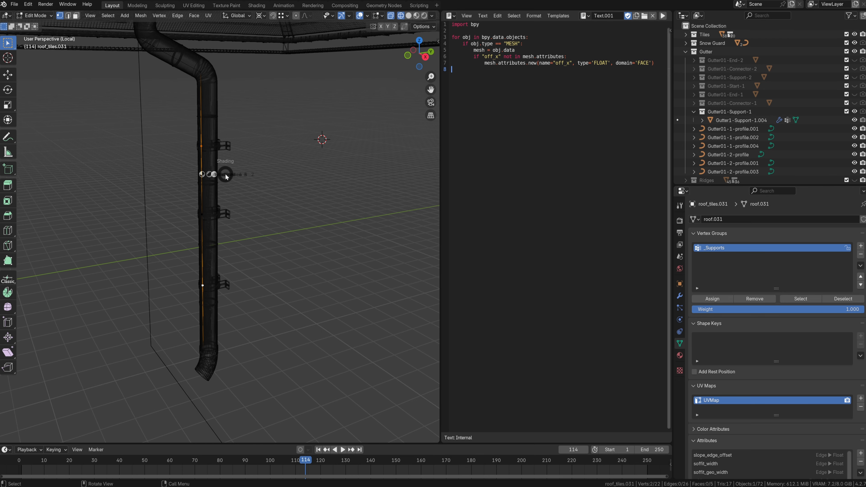
{"action": "key", "text": "shift+z"}
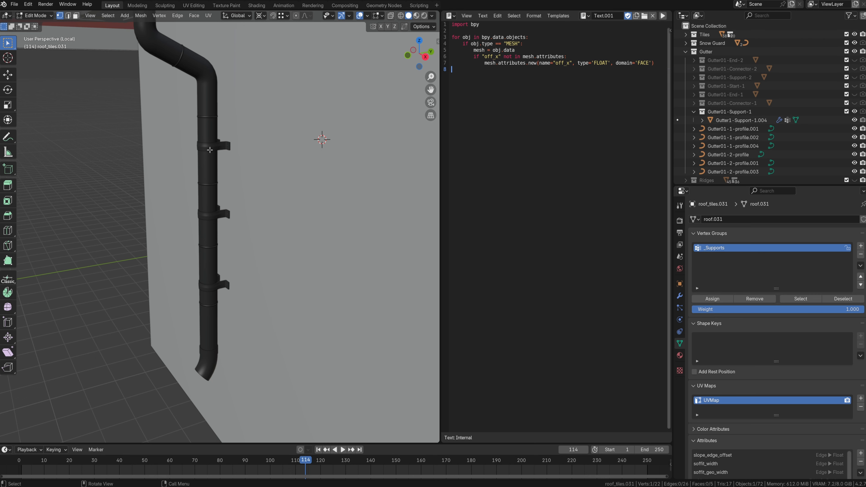
Try moving the upper support vertex of the downspout down along the Z axis.
{"action": "key", "text": "g"}
{"action": "key", "text": "z"}
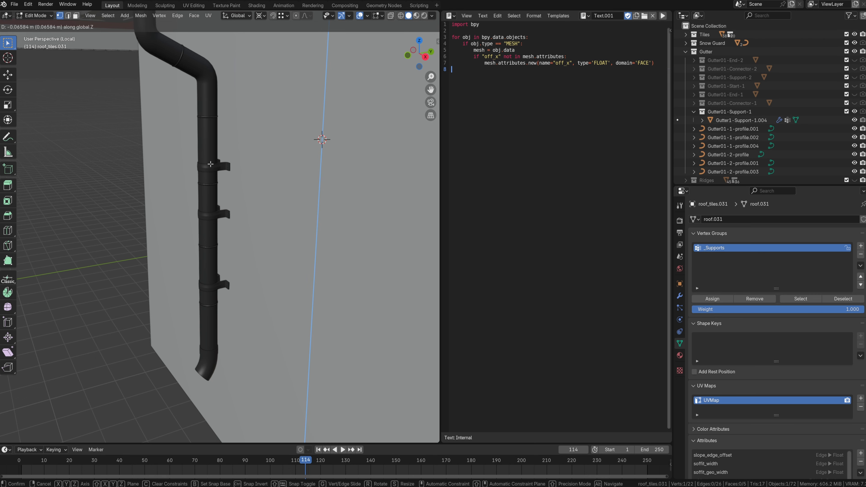
{"action": "right_click", "coordinate": [211, 164]}
Return to Object Mode and set the wall Plane.001 as the surface for the downspout supports.
{"action": "middle_click_drag", "start_coordinate": [211, 164], "coordinate": [284, 202]}
{"action": "scroll", "coordinate": [264, 215], "scroll_direction": "up", "scroll_amount": 2}
{"action": "key", "text": "Tab"}
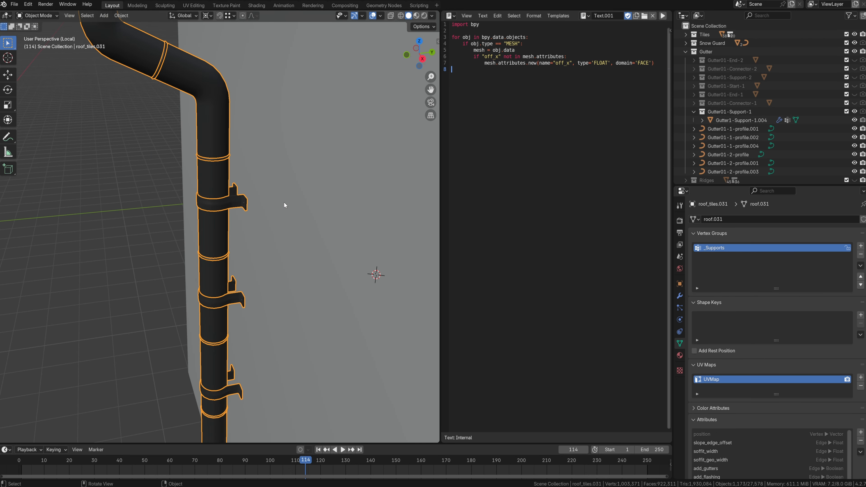
{"action": "left_click", "coordinate": [680, 295]}
{"action": "scroll", "coordinate": [701, 299], "scroll_direction": "down", "scroll_amount": 5}
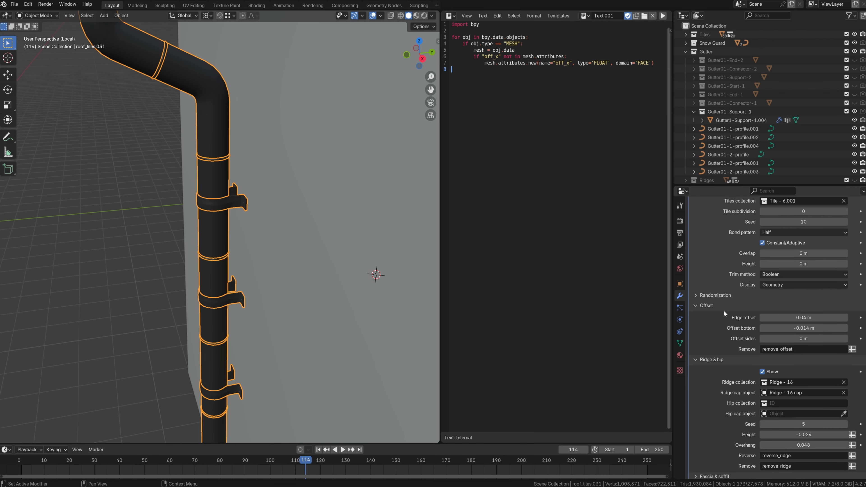
{"action": "scroll", "coordinate": [724, 313], "scroll_direction": "down", "scroll_amount": 10}
{"action": "left_click", "coordinate": [843, 422]}
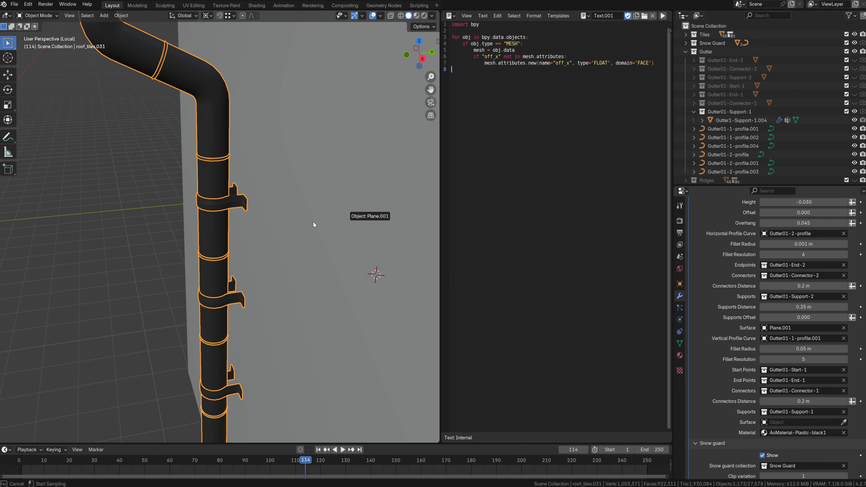
{"action": "left_click", "coordinate": [253, 209]}
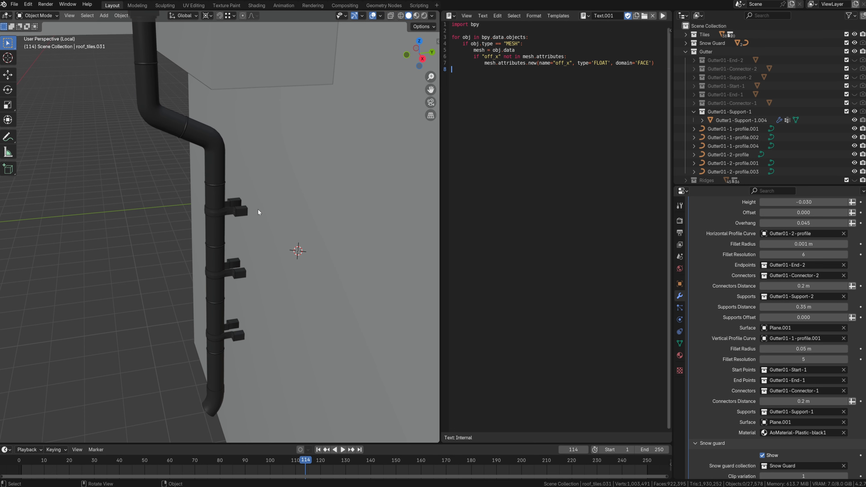
Move the wall Plane.001 about -0.035 m along the Y axis.
{"action": "scroll", "coordinate": [254, 213], "scroll_direction": "down", "scroll_amount": 2}
{"action": "scroll", "coordinate": [261, 216], "scroll_direction": "up", "scroll_amount": 2}
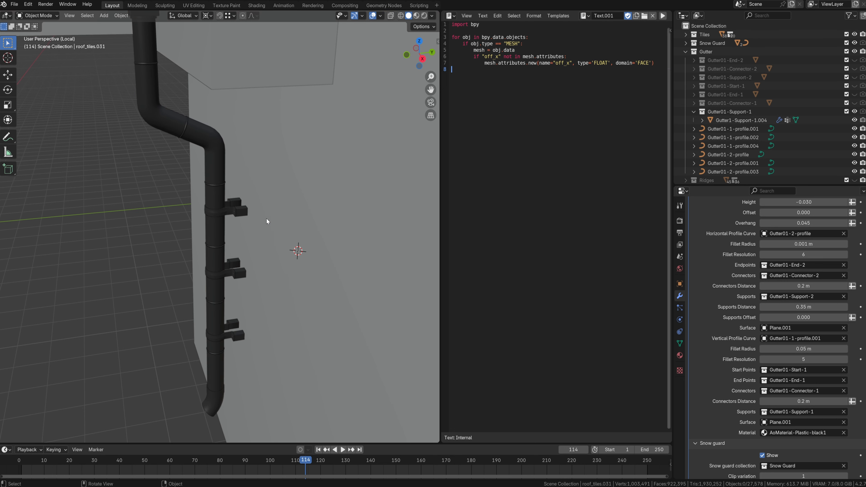
{"action": "left_click", "coordinate": [257, 212]}
{"action": "key", "text": "g"}
{"action": "key", "text": "y"}
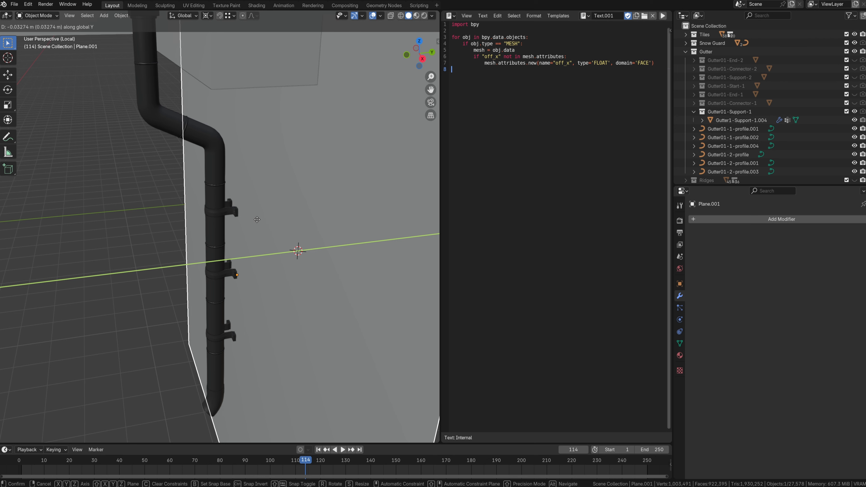
{"action": "left_click", "coordinate": [206, 133]}
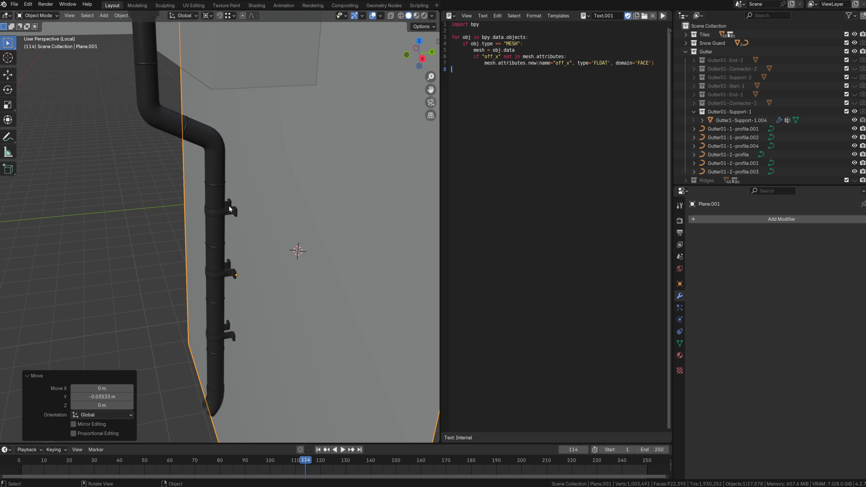
{"action": "key", "text": "y"}
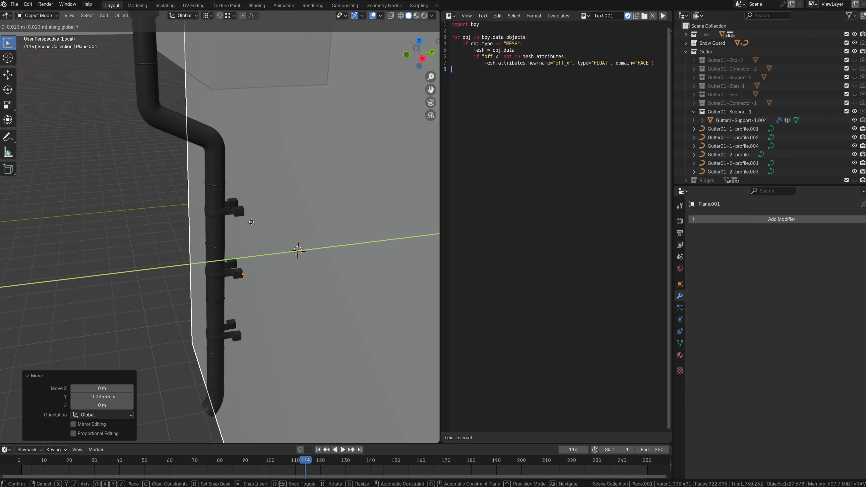
{"action": "right_click", "coordinate": [259, 222]}
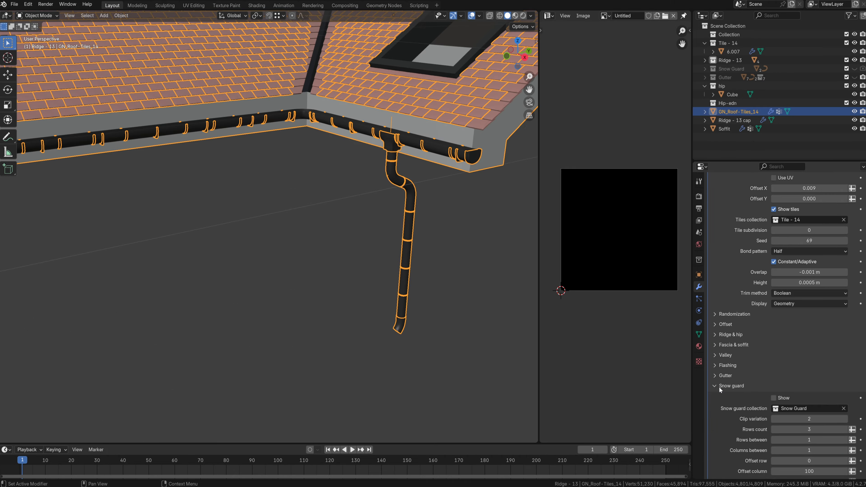
Show the snow guards on GN_Roof-Tiles_14 using the Snow Guard collection.
{"action": "scroll", "coordinate": [731, 383], "scroll_direction": "down", "scroll_amount": 5}
{"action": "scroll", "coordinate": [372, 246], "scroll_direction": "up", "scroll_amount": 3}
{"action": "scroll", "coordinate": [372, 247], "scroll_direction": "down", "scroll_amount": 3}
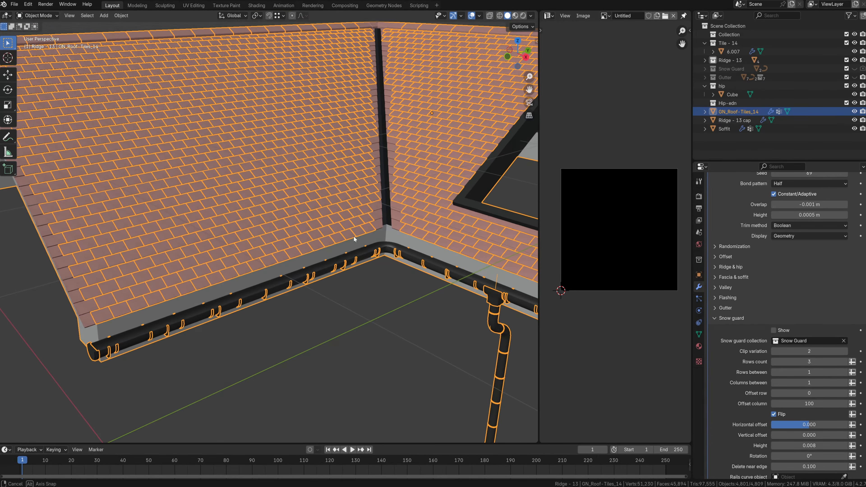
{"action": "left_click", "coordinate": [774, 330]}
{"action": "left_click", "coordinate": [343, 330]}
{"action": "scroll", "coordinate": [231, 244], "scroll_direction": "up", "scroll_amount": 6}
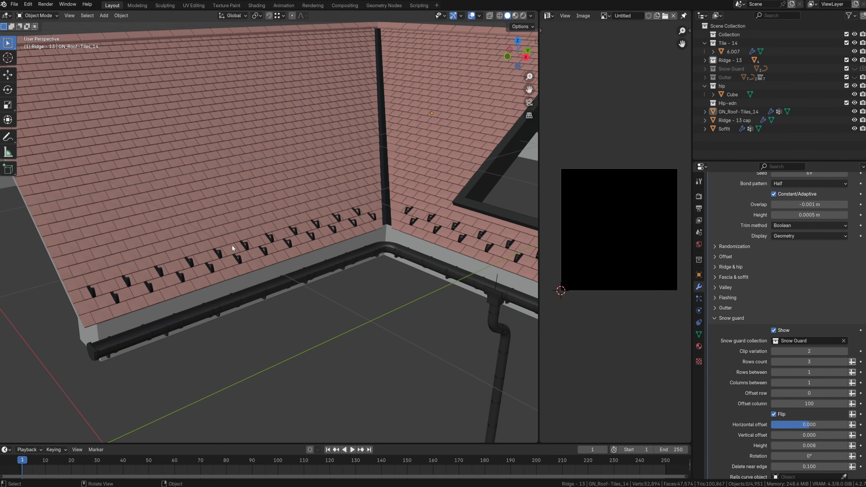
{"action": "scroll", "coordinate": [749, 349], "scroll_direction": "down", "scroll_amount": 2}
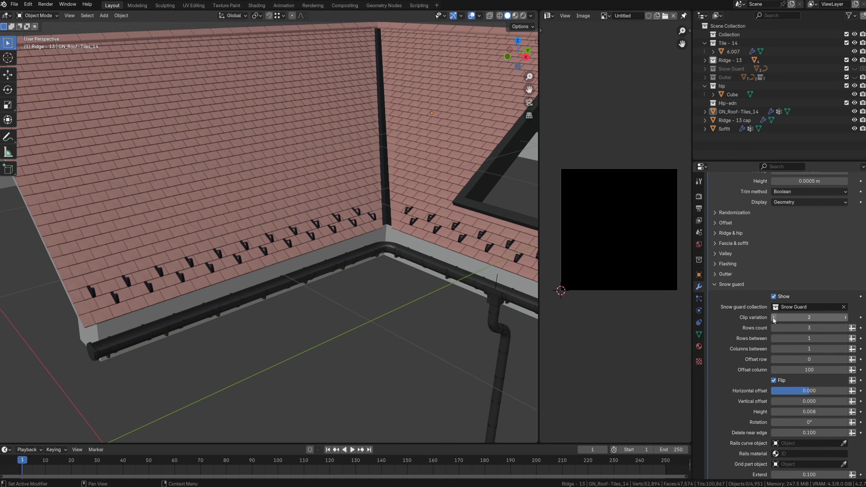
Set the snow guard clip variation to 3 and list the objects inside the Snow Guard collection.
{"action": "left_click", "coordinate": [773, 317]}
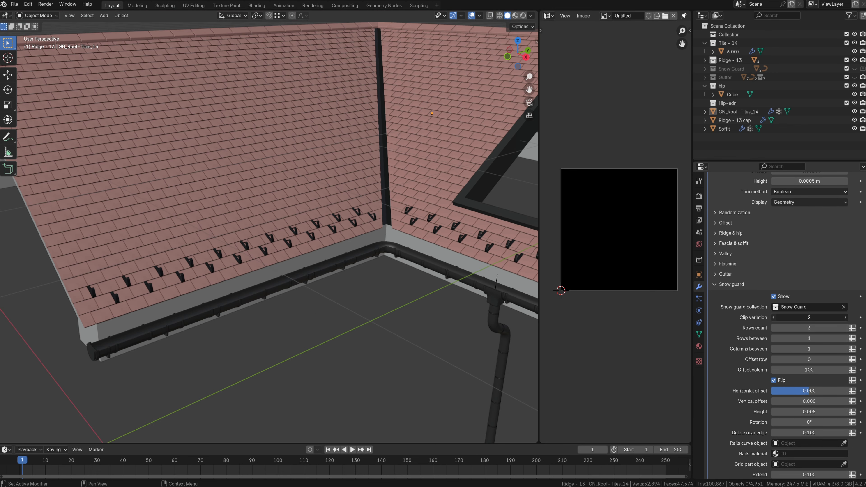
{"action": "left_click", "coordinate": [845, 318]}
{"action": "left_click", "coordinate": [845, 318]}
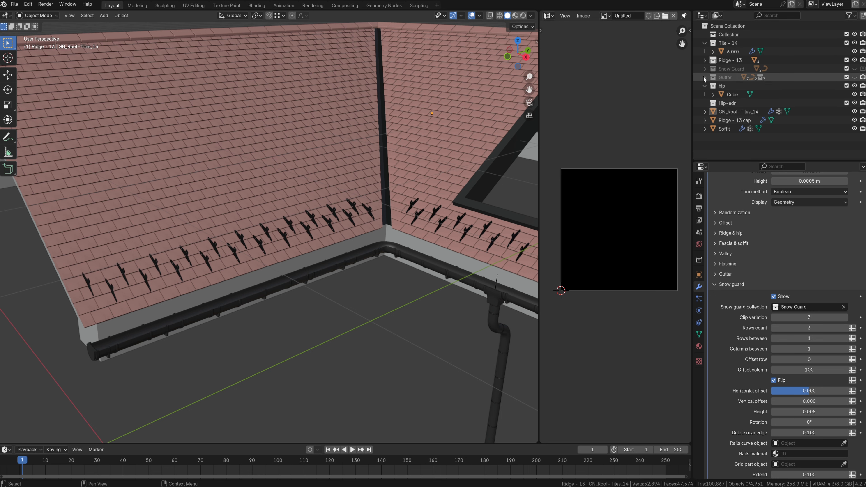
{"action": "left_click", "coordinate": [705, 69]}
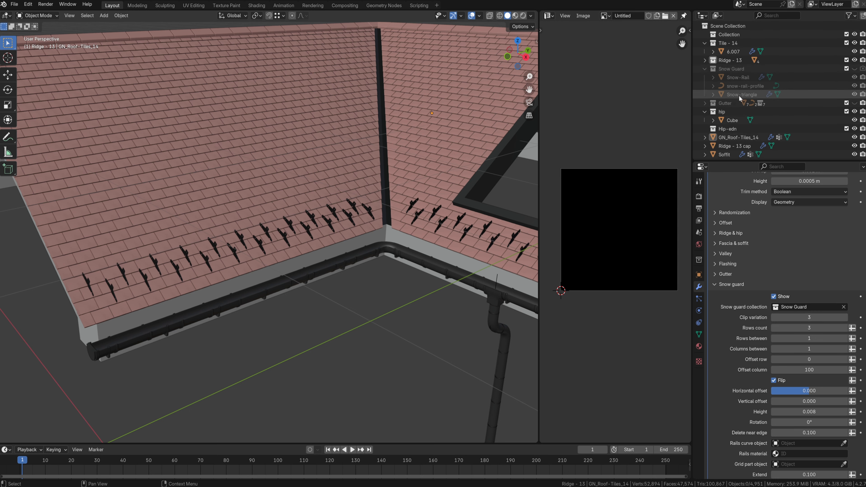
{"action": "scroll", "coordinate": [457, 259], "scroll_direction": "up", "scroll_amount": 5}
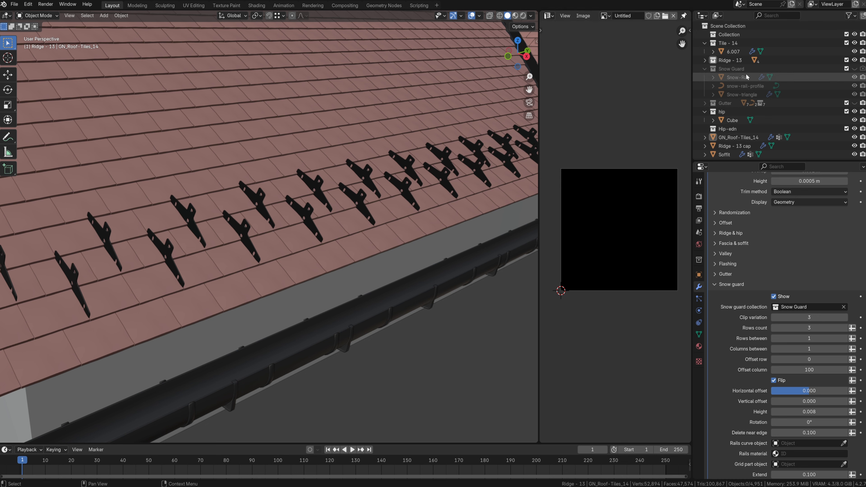
Assign snow-rail-profile as the rails curve object of the roof's snow guards.
{"action": "scroll", "coordinate": [733, 361], "scroll_direction": "down", "scroll_amount": 3}
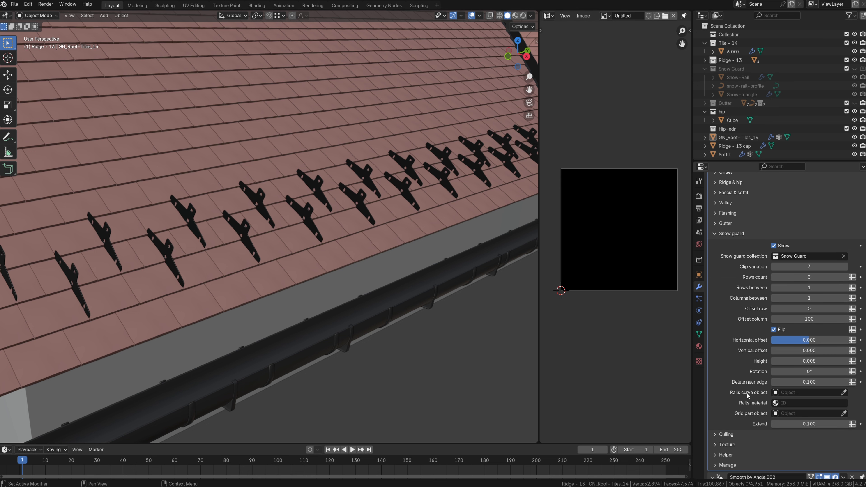
{"action": "left_click", "coordinate": [778, 393]}
{"action": "type", "text": "rail"}
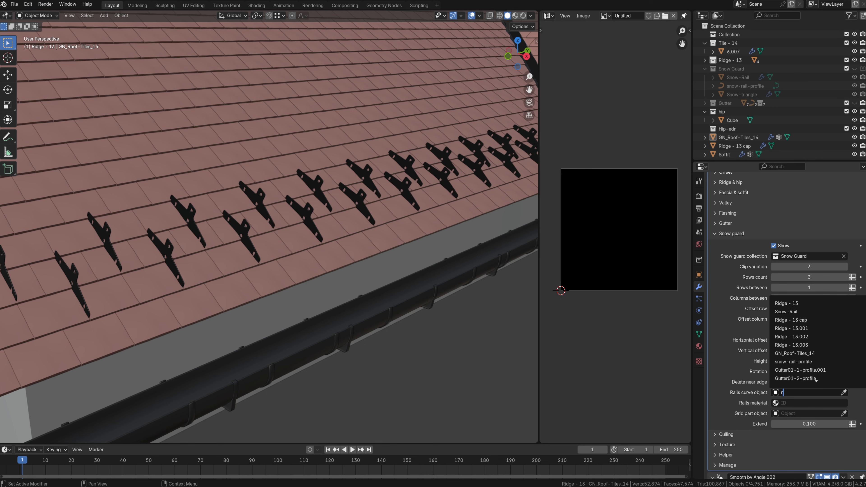
{"action": "key", "text": "Down"}
{"action": "key", "text": "Down"}
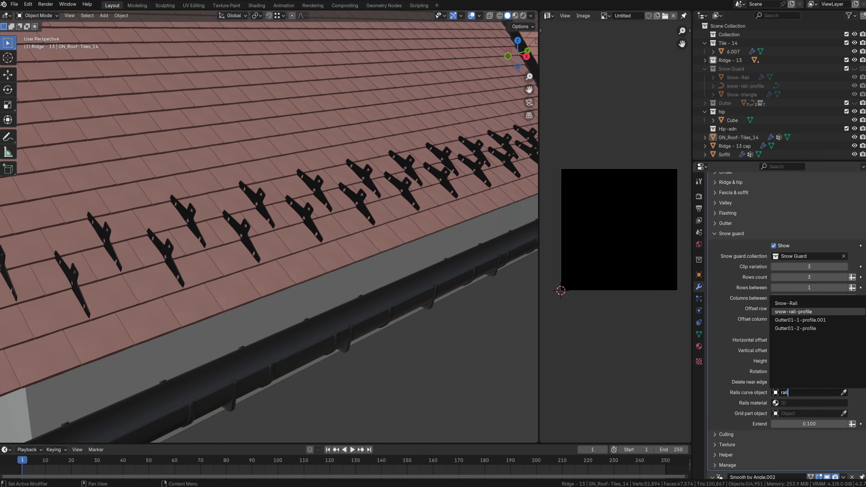
{"action": "left_click", "coordinate": [801, 312]}
{"action": "scroll", "coordinate": [352, 244], "scroll_direction": "down", "scroll_amount": 3}
{"action": "middle_click_drag", "start_coordinate": [352, 244], "coordinate": [383, 199]}
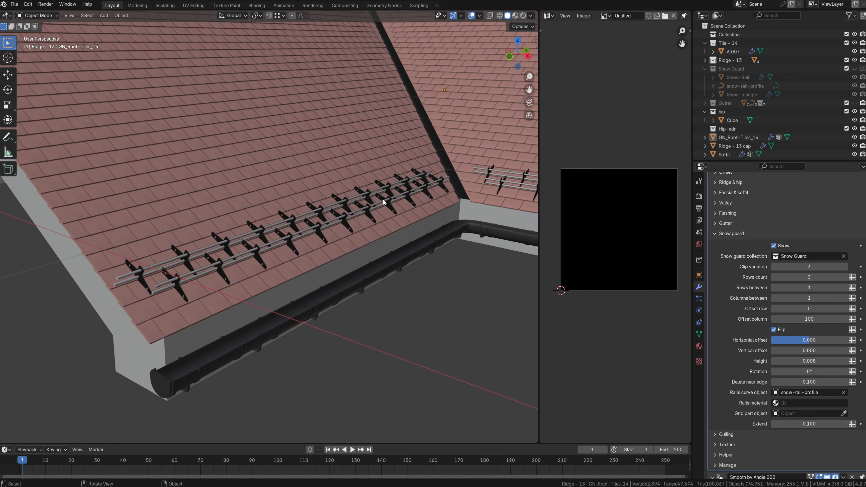
Set the snow guard rows count to 2 and the clip variation to 2.
{"action": "left_click", "coordinate": [773, 278]}
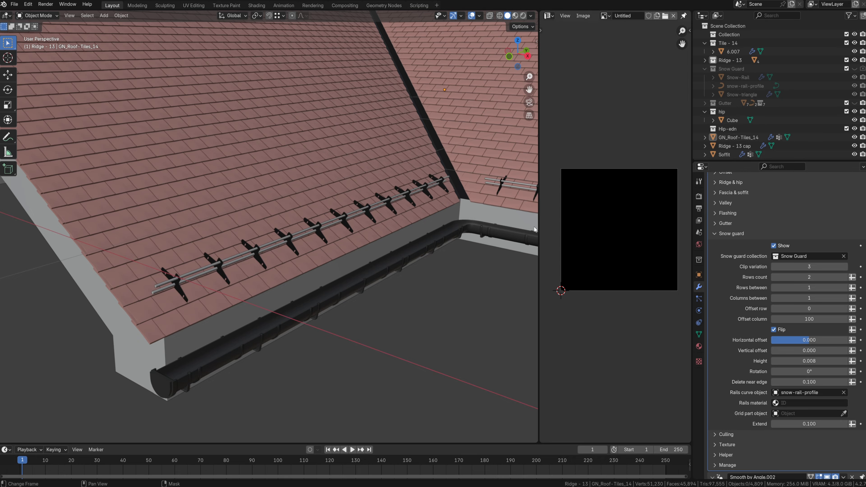
{"action": "scroll", "coordinate": [456, 254], "scroll_direction": "down", "scroll_amount": 3}
{"action": "middle_click_drag", "start_coordinate": [455, 253], "coordinate": [271, 251]}
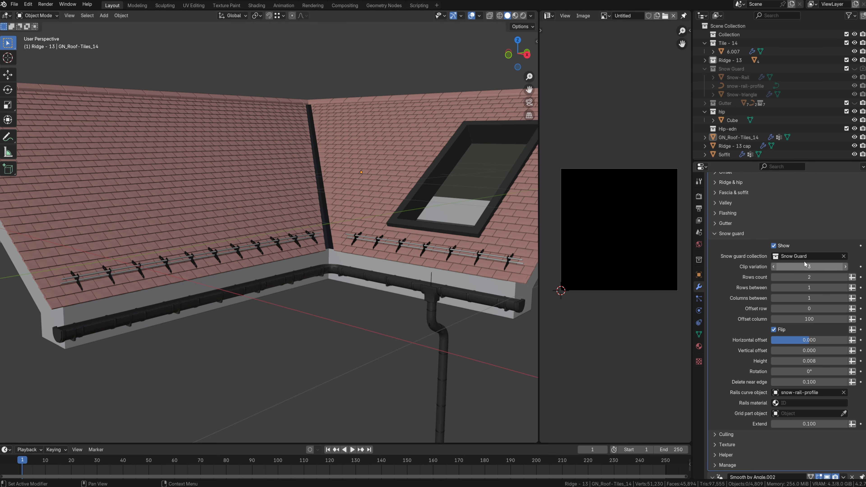
{"action": "left_click", "coordinate": [773, 267]}
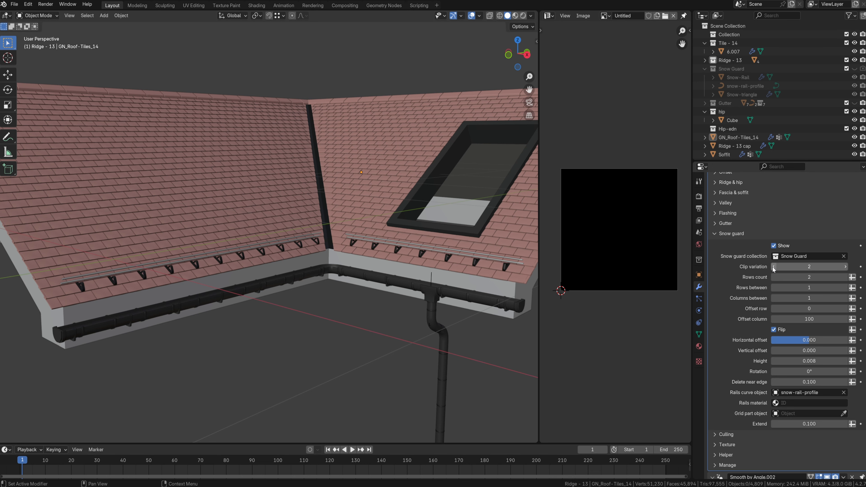
{"action": "middle_click_drag", "start_coordinate": [334, 272], "coordinate": [372, 275]}
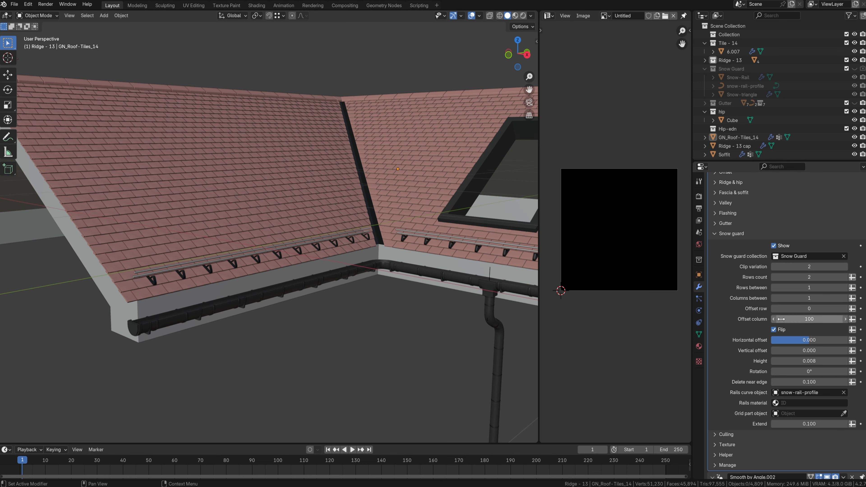
Clear the snow guards' rails curve object and set the rows count to 6.
{"action": "left_click", "coordinate": [844, 392]}
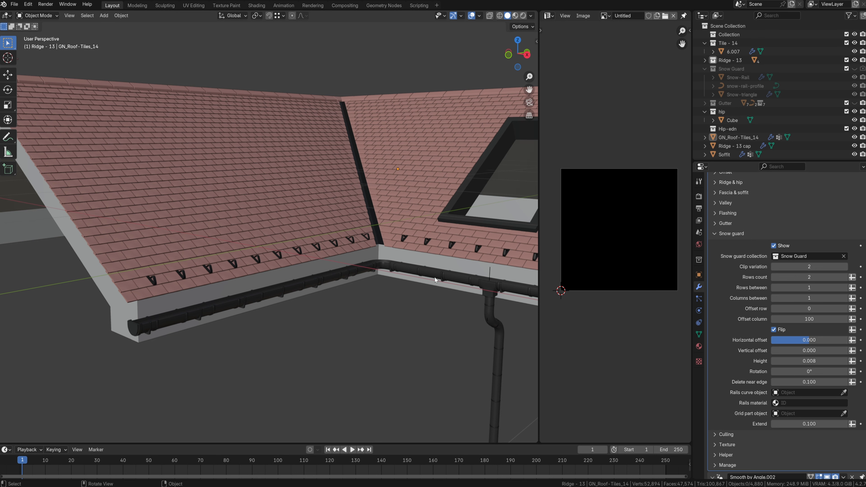
{"action": "middle_click_drag", "start_coordinate": [435, 278], "coordinate": [372, 250]}
{"action": "scroll", "coordinate": [372, 250], "scroll_direction": "up", "scroll_amount": 2}
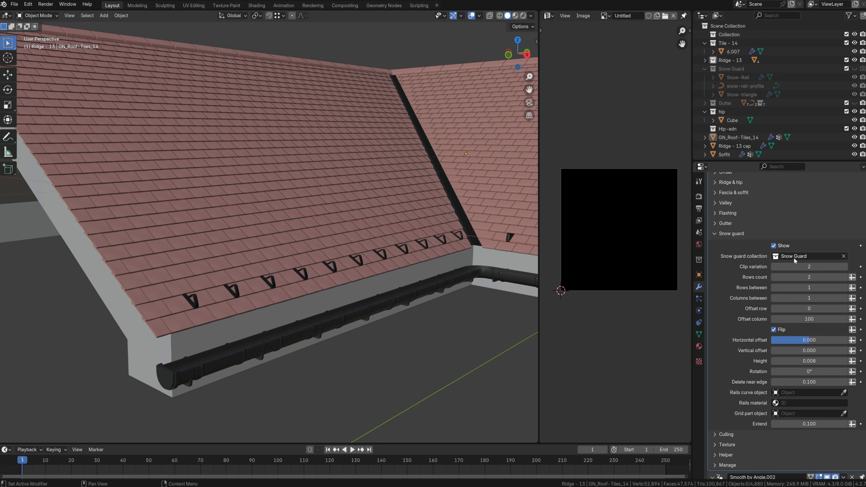
{"action": "left_click", "coordinate": [845, 277]}
{"action": "left_click", "coordinate": [845, 278]}
{"action": "left_click", "coordinate": [845, 278]}
{"action": "left_click", "coordinate": [846, 278]}
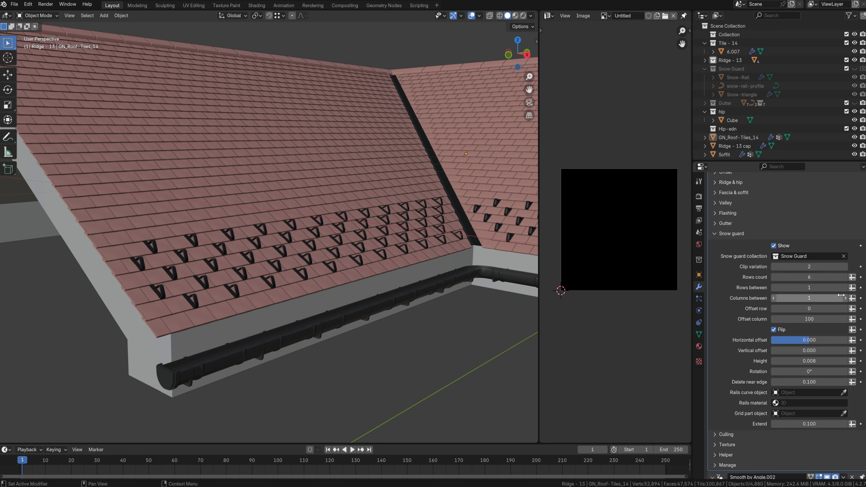
Set the snow guards' rows between value to 3 and try an offset row of 3.
{"action": "left_click", "coordinate": [846, 287]}
{"action": "left_click", "coordinate": [846, 287]}
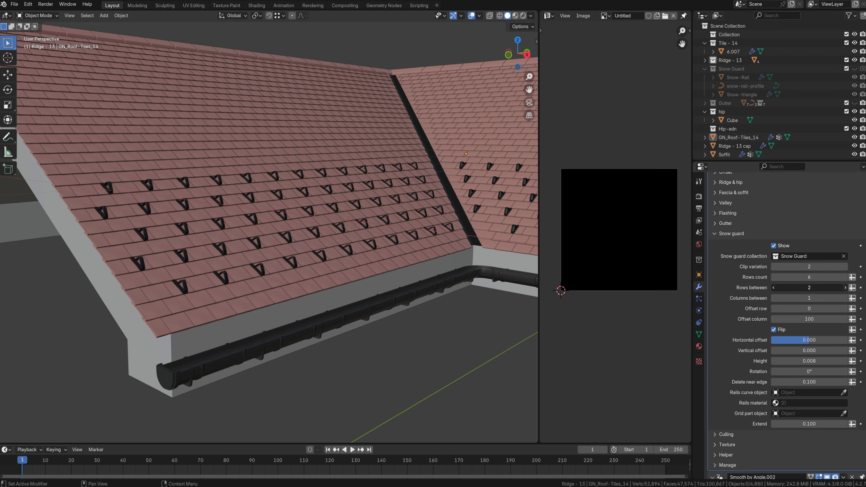
{"action": "left_click", "coordinate": [845, 309]}
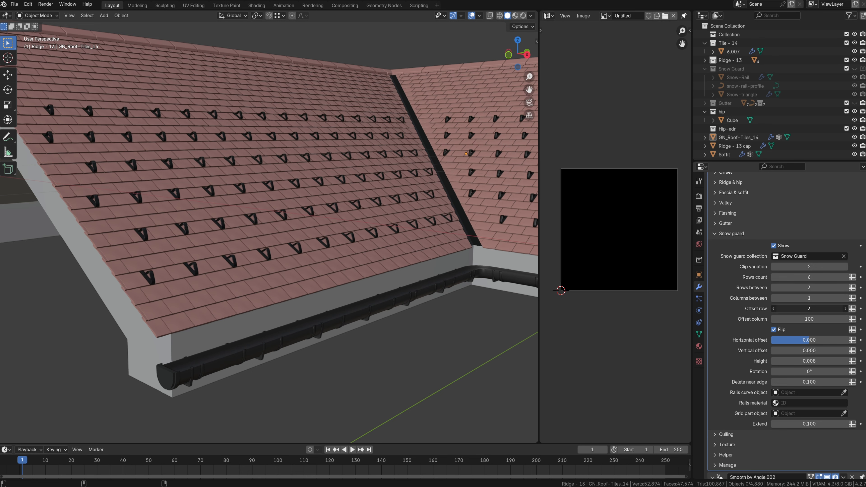
{"action": "left_click_drag", "start_coordinate": [809, 308], "coordinate": [800, 308]}
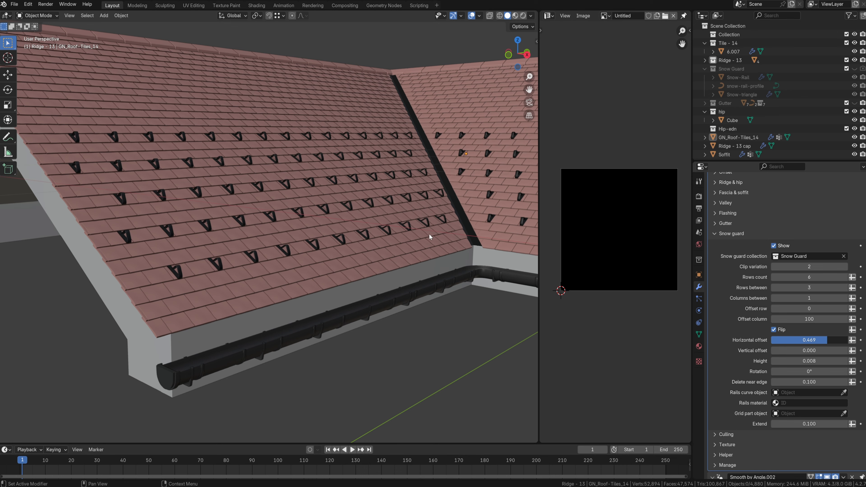
Try changing the horizontal offset of the snow guards, then undo the trial changes.
{"action": "middle_click_drag", "start_coordinate": [322, 261], "coordinate": [309, 273]}
{"action": "scroll", "coordinate": [309, 273], "scroll_direction": "up", "scroll_amount": 6}
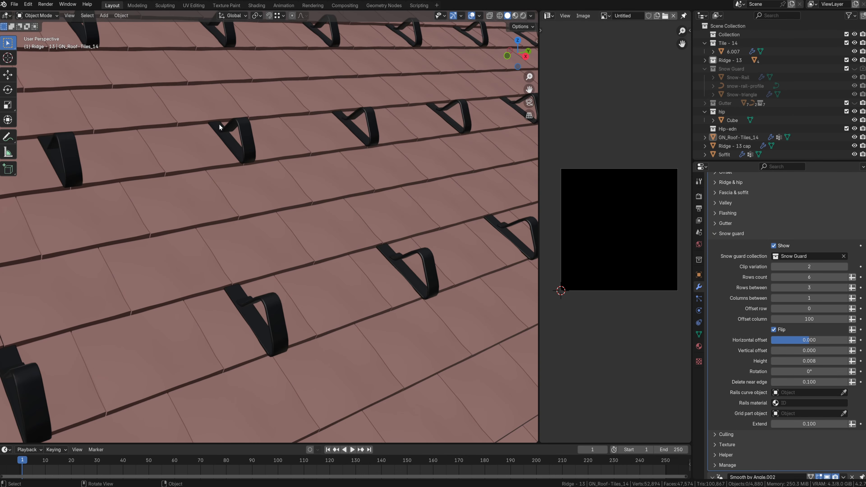
{"action": "scroll", "coordinate": [215, 126], "scroll_direction": "down", "scroll_amount": 5}
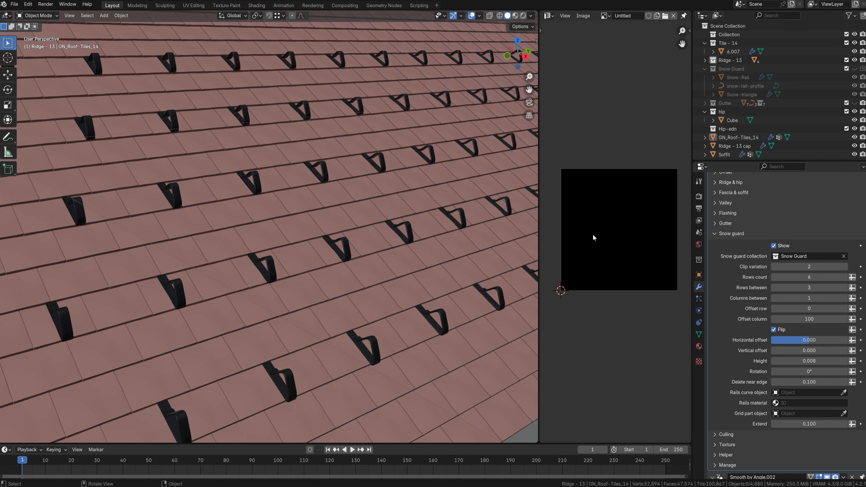
{"action": "left_click_drag", "start_coordinate": [809, 340], "coordinate": [818, 371]}
{"action": "key", "text": "ctrl+z"}
{"action": "key", "text": "ctrl+z"}
{"action": "key", "text": "ctrl+z"}
{"action": "scroll", "coordinate": [358, 167], "scroll_direction": "down", "scroll_amount": 3}
{"action": "scroll", "coordinate": [357, 167], "scroll_direction": "down", "scroll_amount": 5}
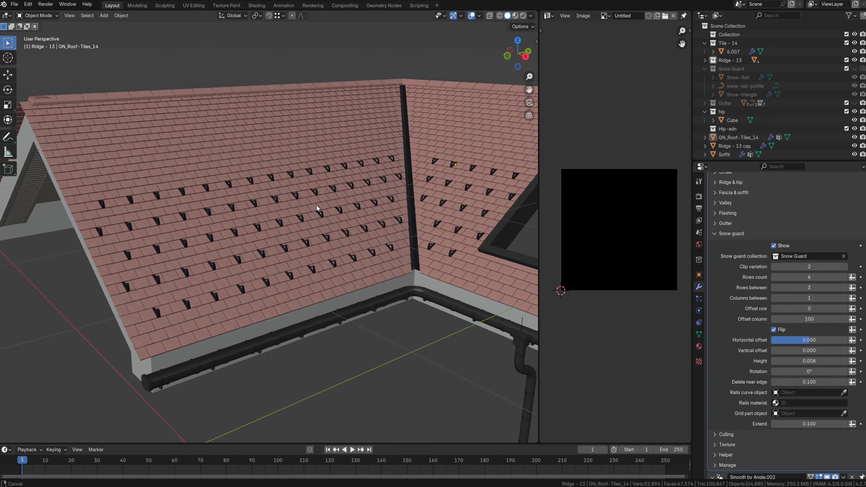
{"action": "mouse_move", "coordinate": [319, 208]}
{"action": "middle_mouse_down"}
{"action": "mouse_move", "coordinate": [449, 219]}
{"action": "mouse_move", "coordinate": [329, 200]}
{"action": "mouse_move", "coordinate": [219, 203]}
{"action": "mouse_move", "coordinate": [279, 204]}
{"action": "mouse_move", "coordinate": [427, 247]}
{"action": "mouse_move", "coordinate": [397, 240]}
{"action": "mouse_move", "coordinate": [384, 209]}
{"action": "mouse_move", "coordinate": [255, 95]}
{"action": "mouse_move", "coordinate": [331, 136]}
{"action": "mouse_move", "coordinate": [335, 213]}
{"action": "middle_mouse_up"}
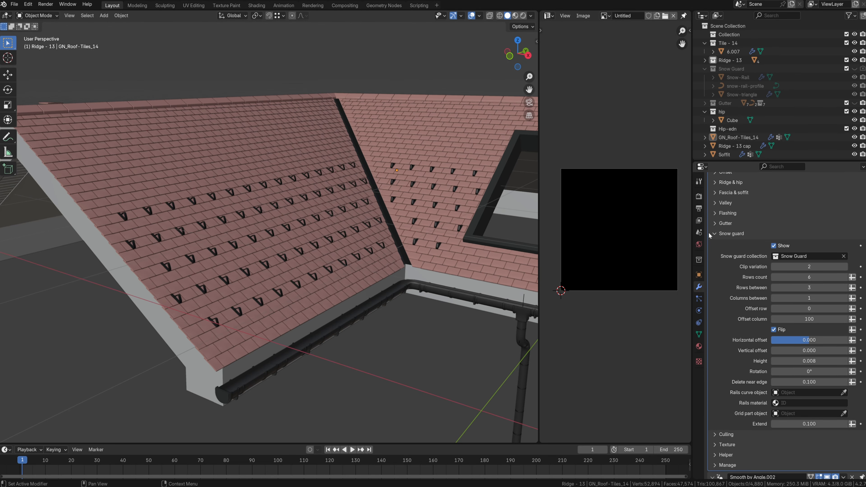
Collapse the snow guard settings of the roof generator and expand its culling settings.
{"action": "left_click", "coordinate": [715, 234]}
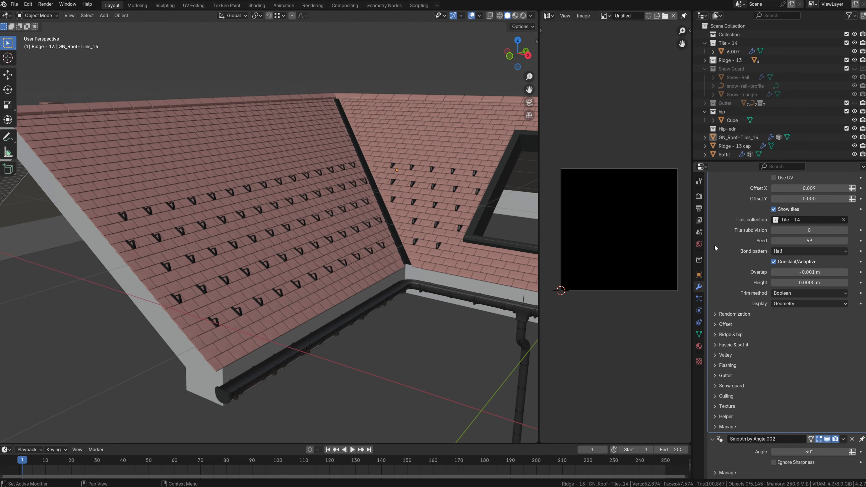
{"action": "left_click", "coordinate": [715, 387]}
{"action": "scroll", "coordinate": [715, 387], "scroll_direction": "down", "scroll_amount": 4}
{"action": "left_click", "coordinate": [717, 335]}
{"action": "left_click", "coordinate": [715, 396]}
Add a camera facing the inner corner of the roof and move it to the Scene Collection.
{"action": "scroll", "coordinate": [422, 297], "scroll_direction": "down", "scroll_amount": 5}
{"action": "middle_click_drag", "start_coordinate": [423, 296], "coordinate": [302, 247]}
{"action": "key", "text": "shift+a"}
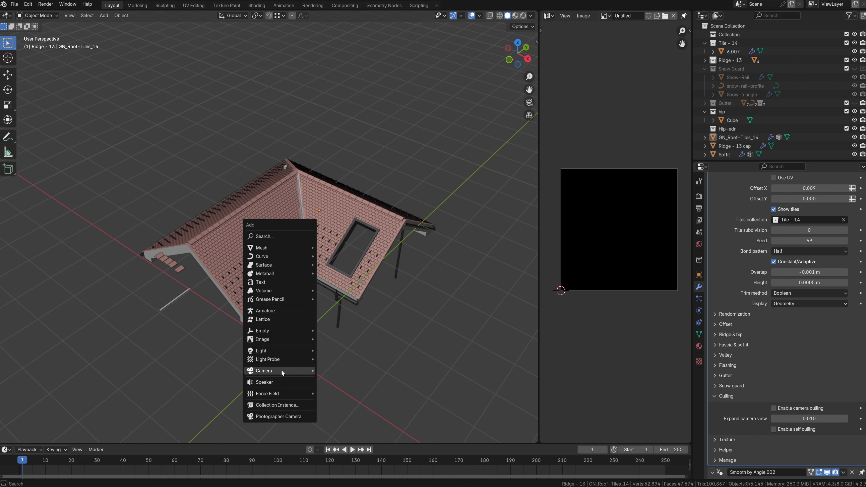
{"action": "mouse_move", "coordinate": [281, 371]}
{"action": "left_click", "coordinate": [342, 372]}
{"action": "left_click", "coordinate": [289, 276]}
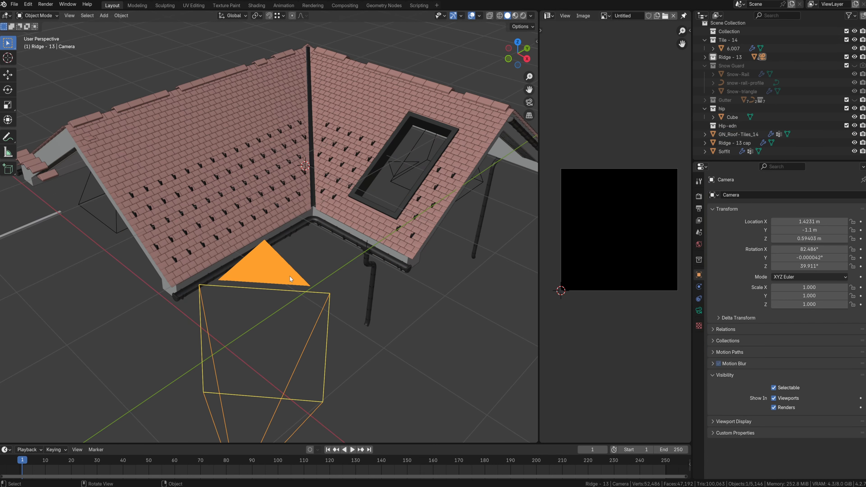
{"action": "key", "text": "m"}
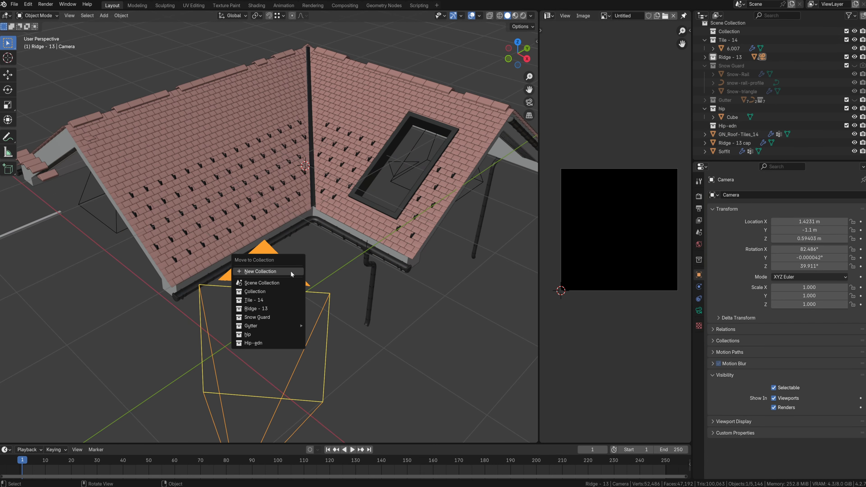
{"action": "left_click", "coordinate": [271, 284]}
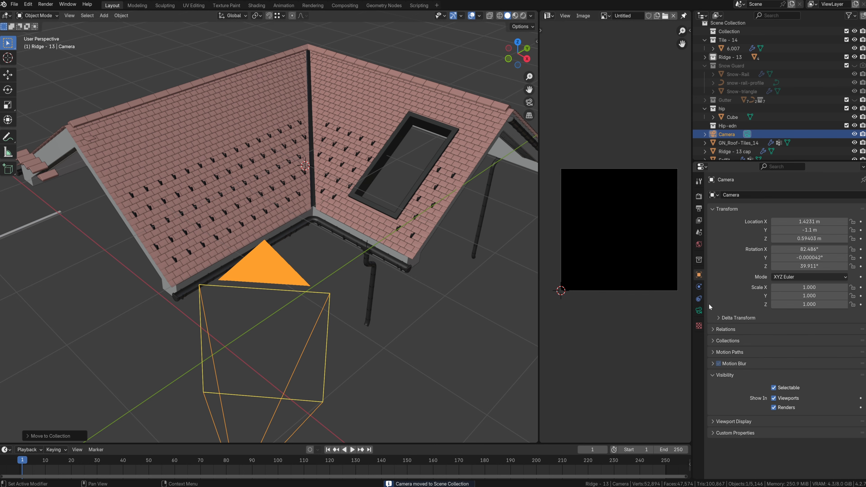
Enable camera culling on GN_Roof-Tiles_14 and, looking through the camera, set the expand camera view value to 0.030.
{"action": "left_click", "coordinate": [304, 149]}
{"action": "middle_click_drag", "start_coordinate": [309, 244], "coordinate": [299, 243]}
{"action": "left_click", "coordinate": [435, 84]}
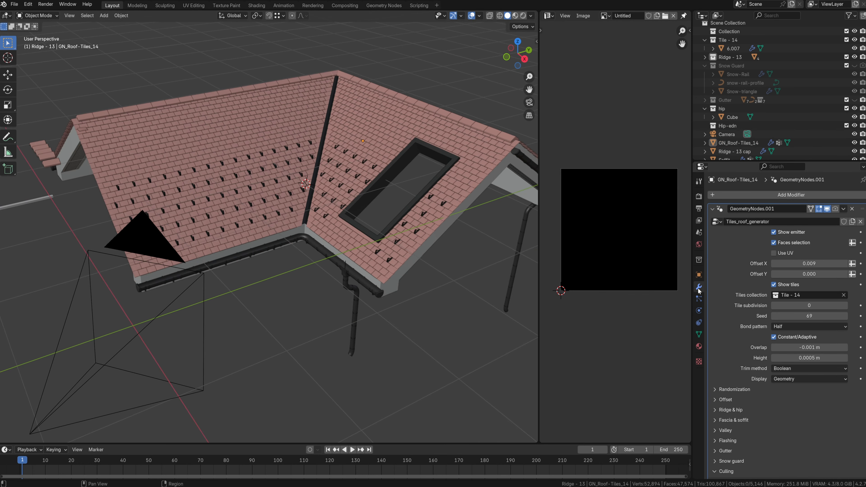
{"action": "scroll", "coordinate": [731, 357], "scroll_direction": "down", "scroll_amount": 4}
{"action": "left_click", "coordinate": [780, 418]}
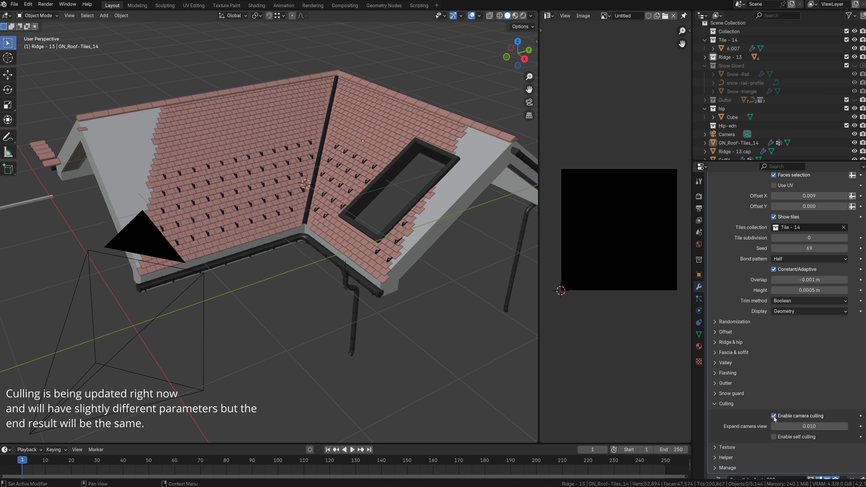
{"action": "key", "text": "KP_0"}
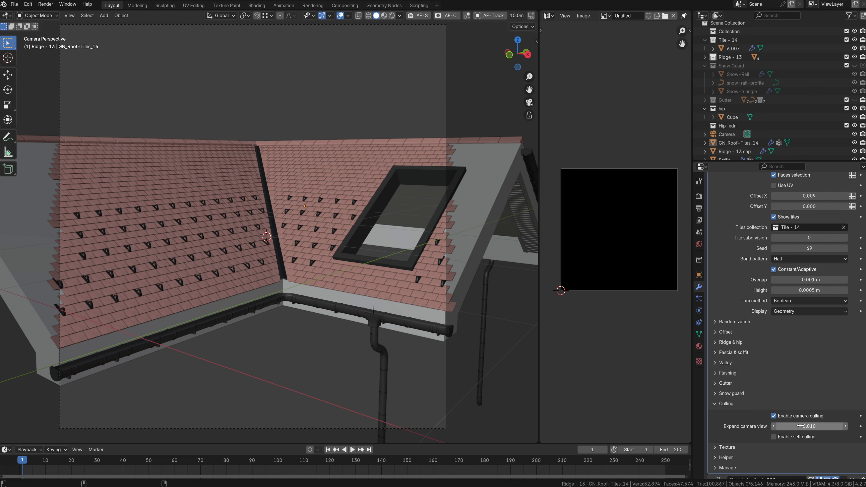
{"action": "left_click_drag", "start_coordinate": [809, 426], "coordinate": [832, 426]}
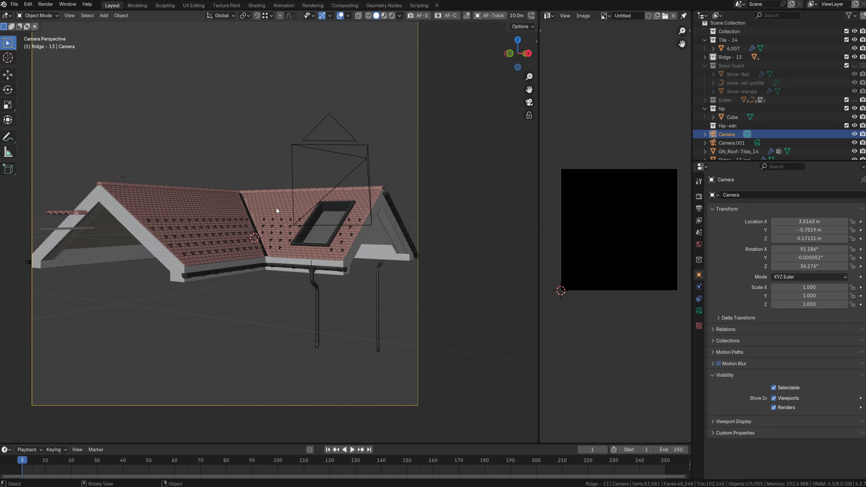
Try self culling on GN_Roof-Tiles_14, inspect the slopes facing away from the camera, and disable it again.
{"action": "middle_click_drag", "start_coordinate": [277, 210], "coordinate": [297, 99]}
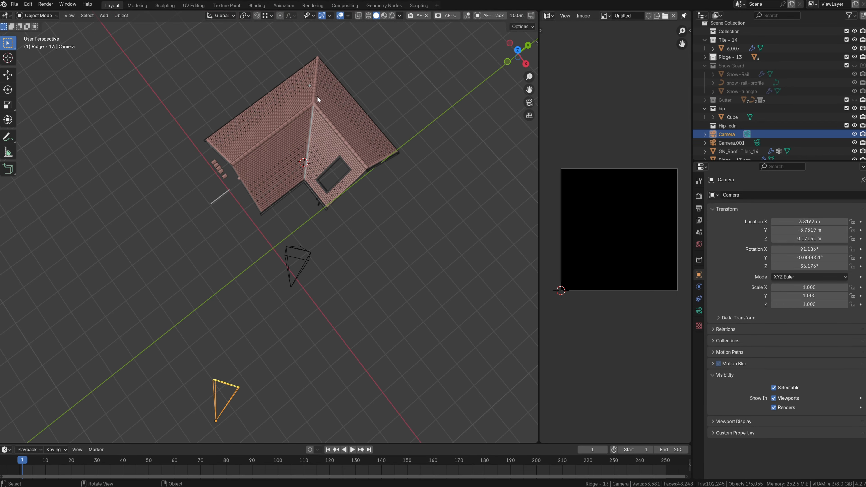
{"action": "key", "text": "KP_0"}
{"action": "middle_click_drag", "start_coordinate": [162, 204], "coordinate": [149, 264]}
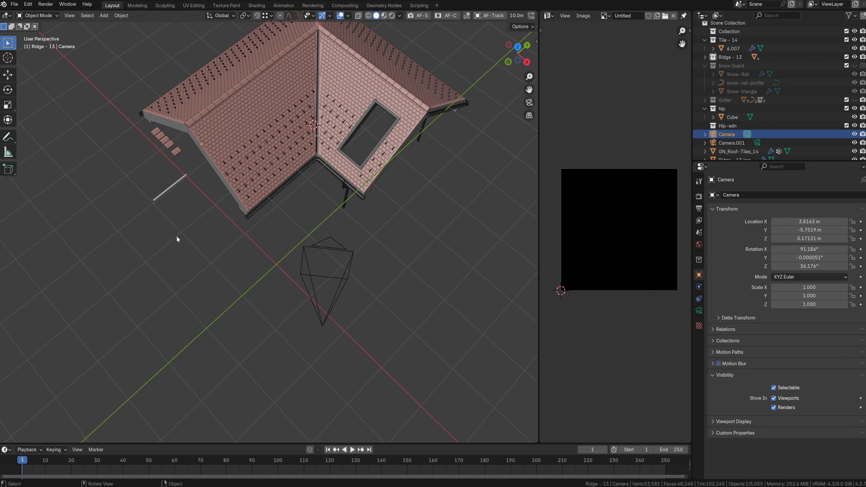
{"action": "key", "text": "KP_0"}
{"action": "scroll", "coordinate": [241, 221], "scroll_direction": "up", "scroll_amount": 1}
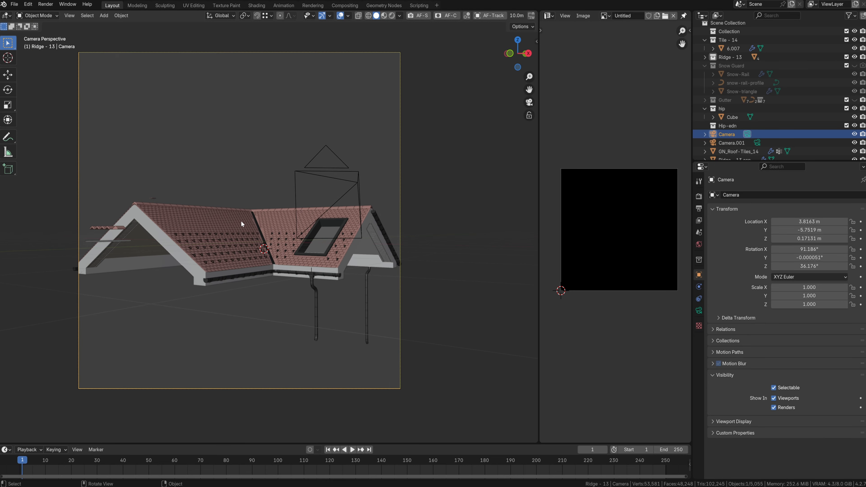
{"action": "left_click", "coordinate": [240, 221]}
{"action": "scroll", "coordinate": [741, 345], "scroll_direction": "down", "scroll_amount": 10}
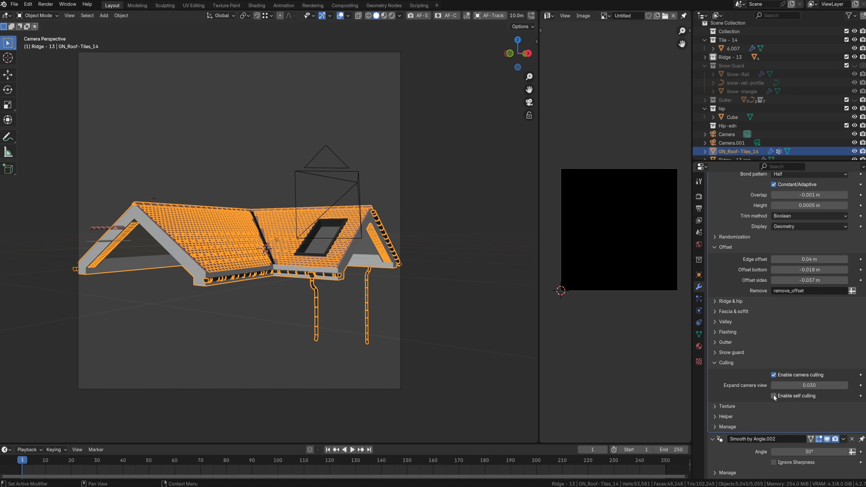
{"action": "left_click", "coordinate": [252, 199]}
{"action": "middle_click_drag", "start_coordinate": [252, 199], "coordinate": [120, 183]}
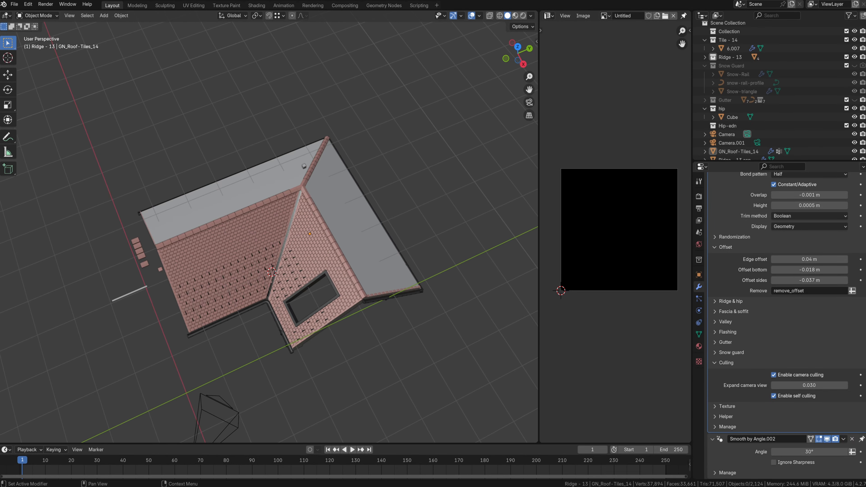
{"action": "left_click", "coordinate": [774, 396]}
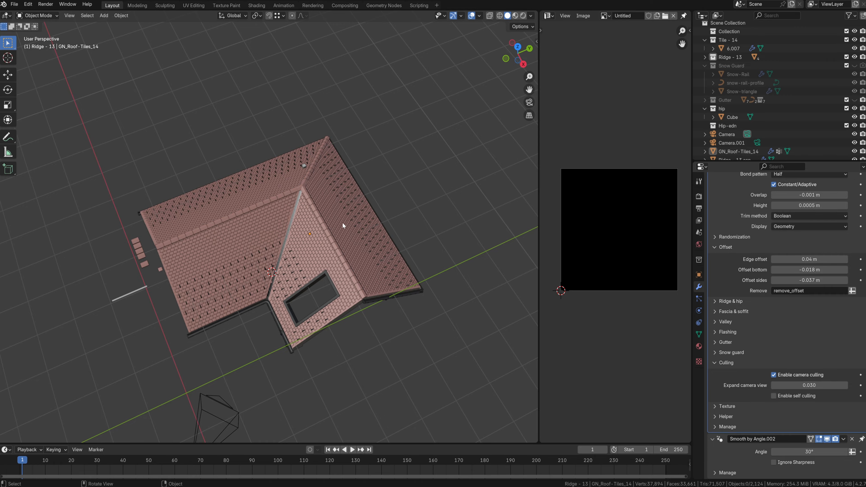
Isolate GN_Roof-Tiles_14 in local view and enable Show moss in its texture settings.
{"action": "middle_click_drag", "start_coordinate": [344, 225], "coordinate": [268, 158]}
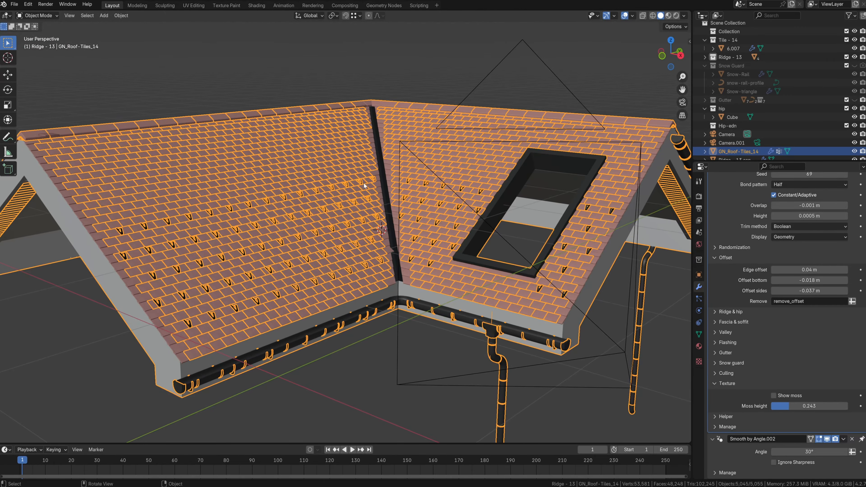
{"action": "key", "text": "KP_Divide"}
{"action": "scroll", "coordinate": [362, 175], "scroll_direction": "up", "scroll_amount": 6}
{"action": "middle_click_drag", "start_coordinate": [362, 176], "coordinate": [372, 251]}
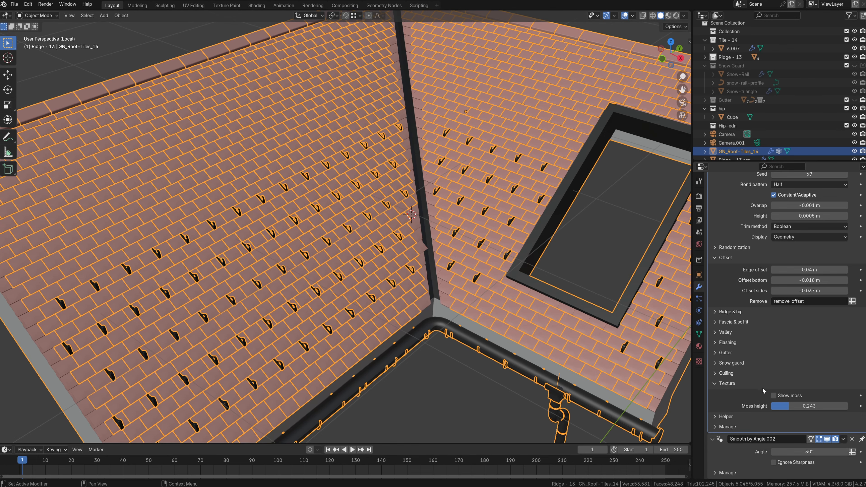
{"action": "middle_click_drag", "start_coordinate": [405, 352], "coordinate": [404, 344]}
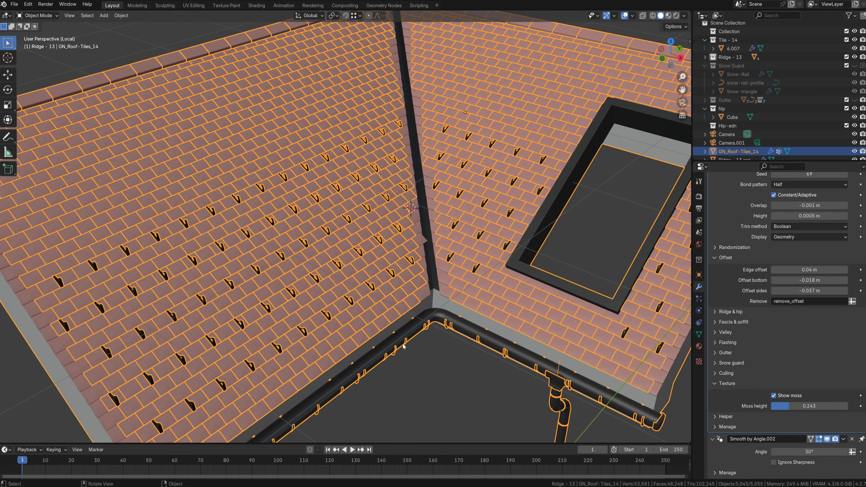
Preview the mossy roof in Rendered shading from several distances, then return to Solid shading.
{"action": "scroll", "coordinate": [454, 349], "scroll_direction": "down", "scroll_amount": 2}
{"action": "key", "text": "z"}
{"action": "left_click", "coordinate": [457, 300]}
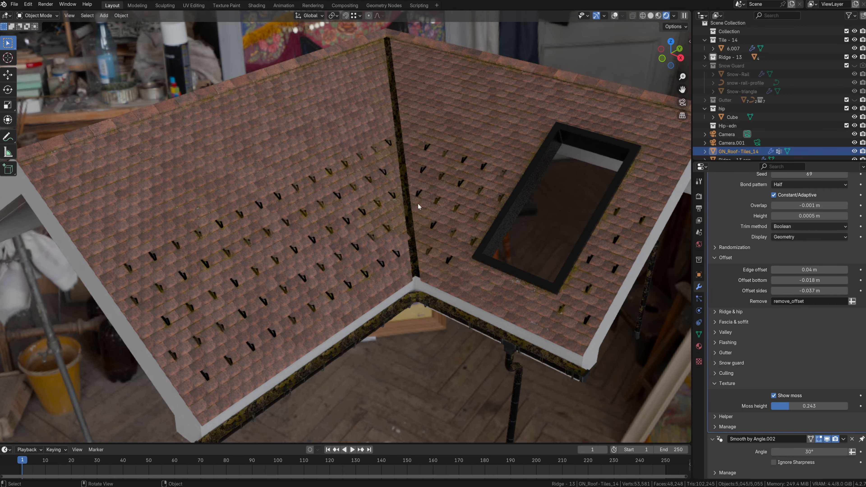
{"action": "middle_click_drag", "start_coordinate": [420, 217], "coordinate": [323, 163]}
{"action": "scroll", "coordinate": [381, 233], "scroll_direction": "up", "scroll_amount": 5}
{"action": "scroll", "coordinate": [382, 233], "scroll_direction": "down", "scroll_amount": 5}
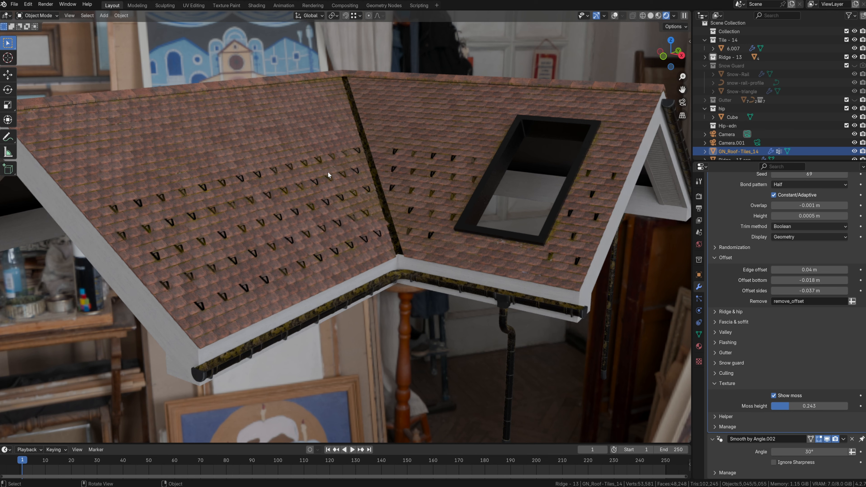
{"action": "key", "text": "z"}
{"action": "left_click", "coordinate": [377, 162]}
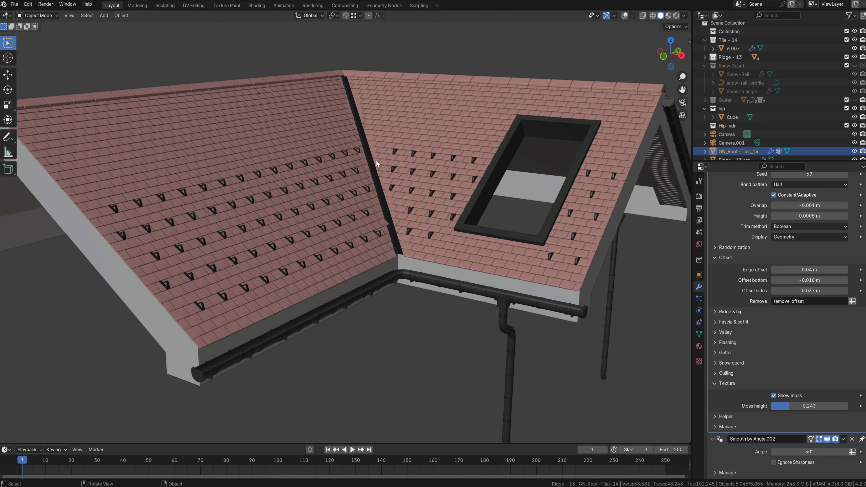
{"action": "scroll", "coordinate": [291, 188], "scroll_direction": "down", "scroll_amount": 3}
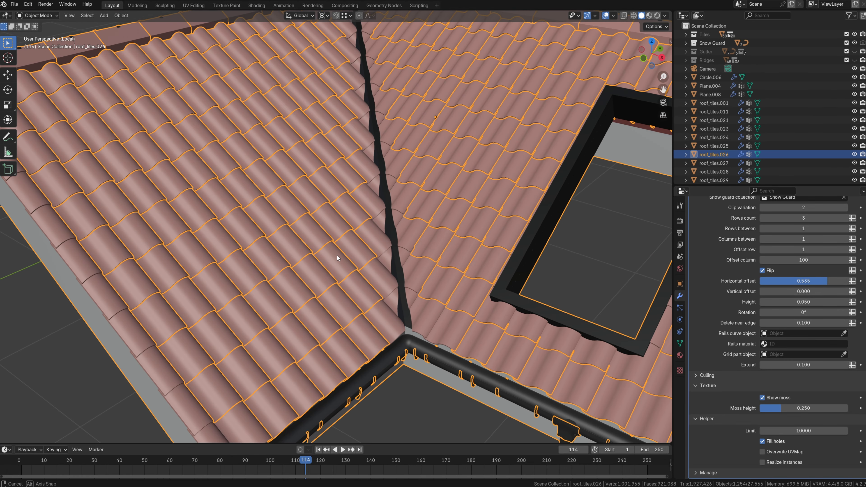
Display the roof_tiles.026 roof in Rendered shading and clear the selection to see its moss.
{"action": "key", "text": "z"}
{"action": "left_click", "coordinate": [340, 218]}
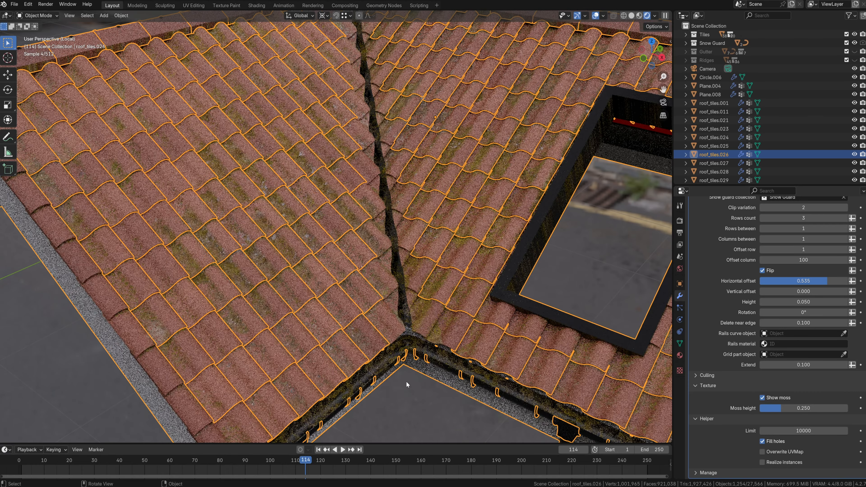
{"action": "left_click", "coordinate": [406, 381]}
{"action": "scroll", "coordinate": [412, 339], "scroll_direction": "down", "scroll_amount": 2}
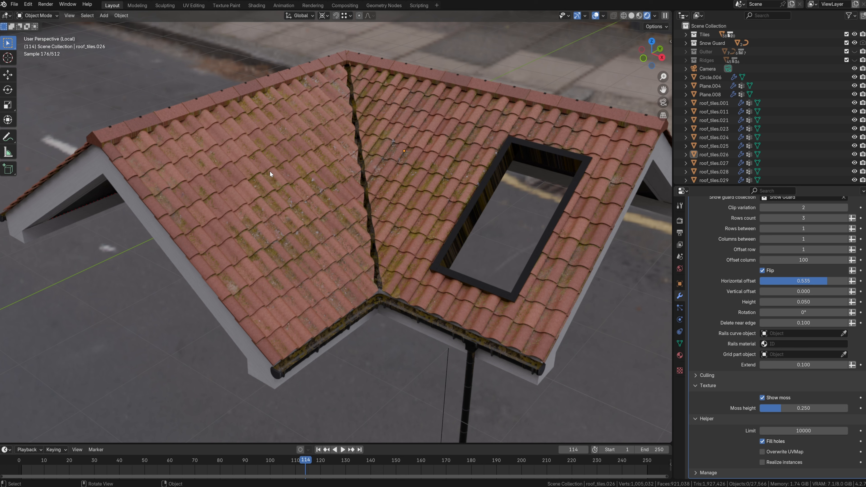
Raise the moss height of roof_tiles.026 in stages to 0.350, 0.450 and 0.550.
{"action": "left_click", "coordinate": [804, 408]}
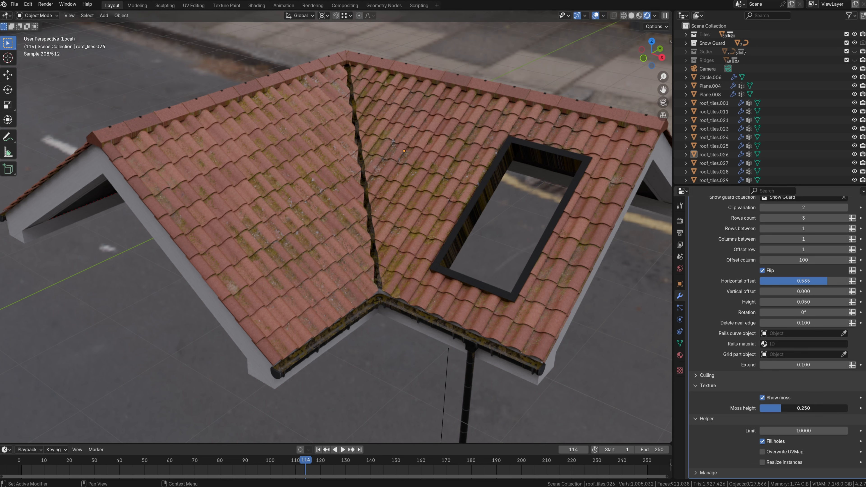
{"action": "key", "text": "Return"}
{"action": "left_click", "coordinate": [818, 409]}
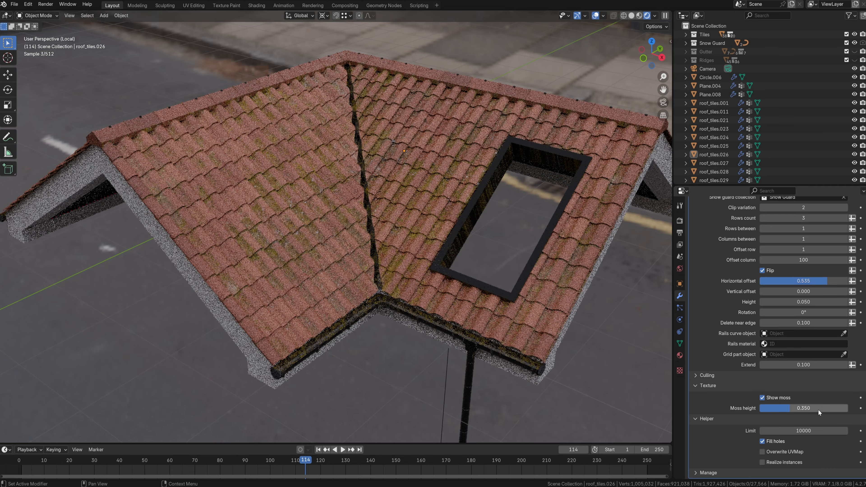
{"action": "type", "text": ".45"}
{"action": "key", "text": "Return"}
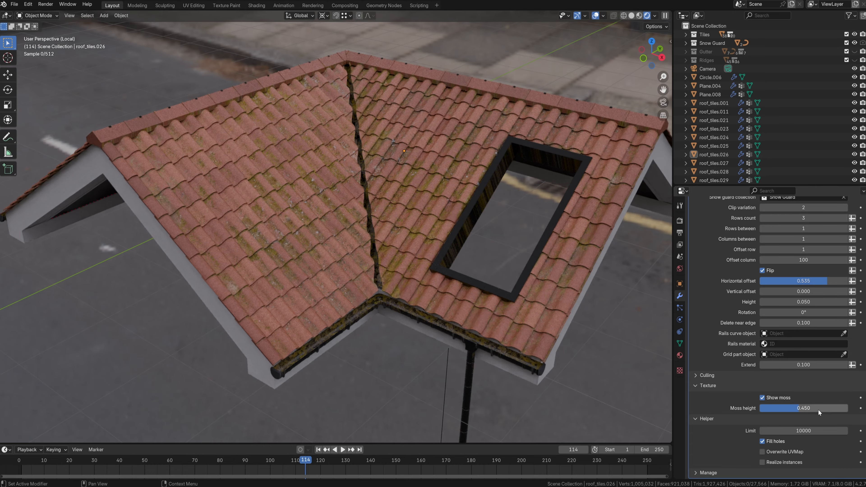
{"action": "left_click", "coordinate": [820, 414]}
{"action": "type", "text": ".5"}
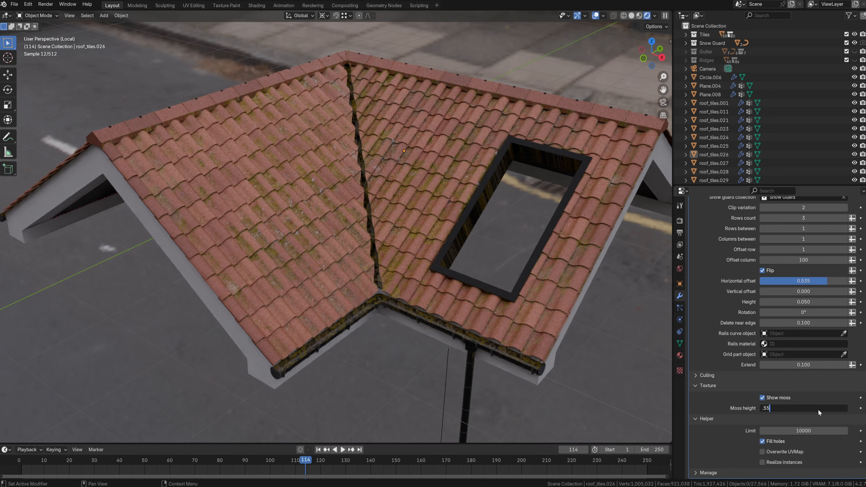
{"action": "type", "text": "5"}
{"action": "key", "text": "Return"}
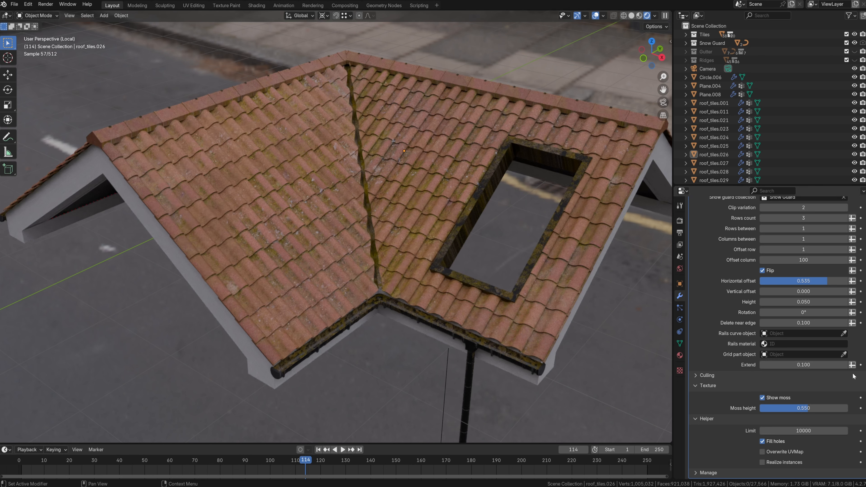
Set the moss height to 0.150 and inspect the roof from above and from the front.
{"action": "left_click", "coordinate": [826, 408]}
{"action": "type", "text": ".15"}
{"action": "key", "text": "Return"}
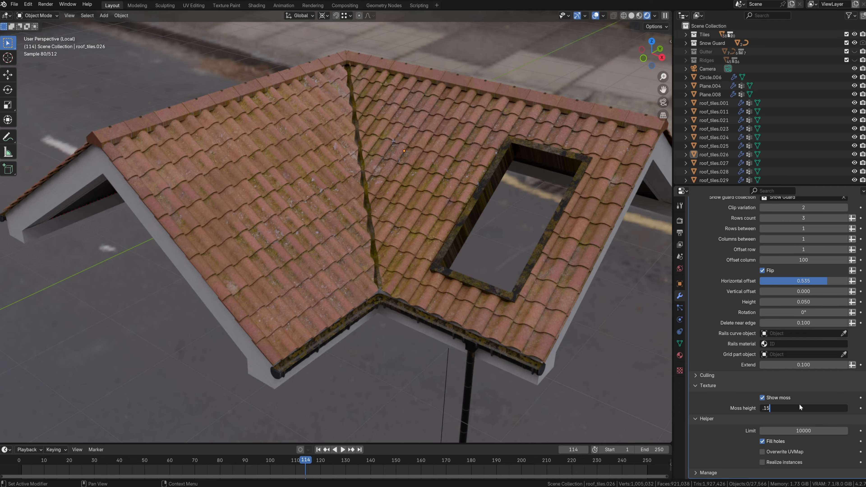
{"action": "scroll", "coordinate": [517, 208], "scroll_direction": "down", "scroll_amount": 2}
{"action": "scroll", "coordinate": [435, 243], "scroll_direction": "down", "scroll_amount": 3}
{"action": "middle_click_drag", "start_coordinate": [432, 239], "coordinate": [333, 149]}
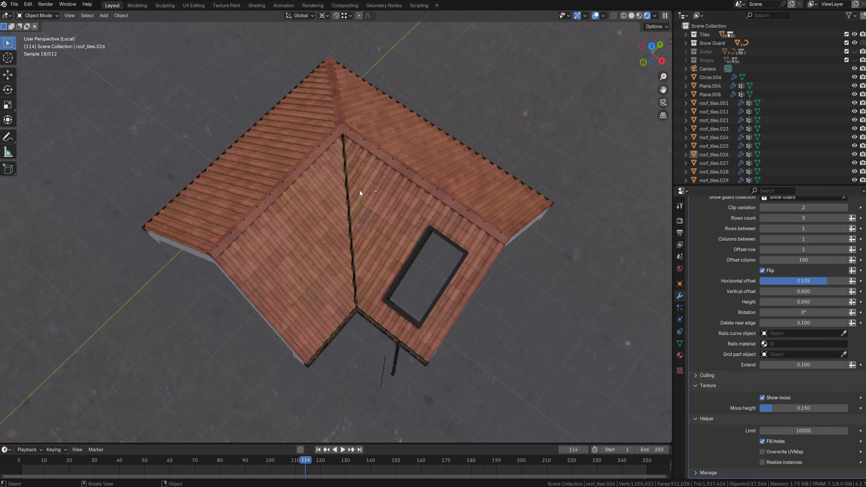
{"action": "middle_click_drag", "start_coordinate": [355, 247], "coordinate": [349, 207]}
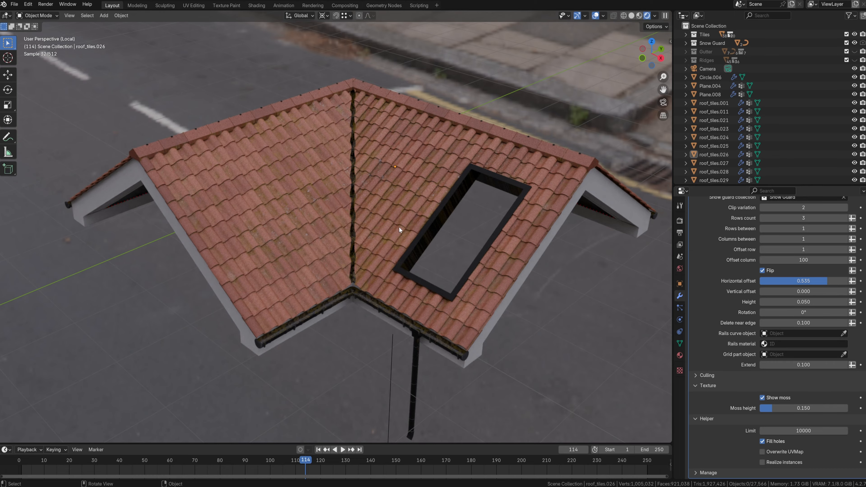
{"action": "middle_click_drag", "start_coordinate": [246, 136], "coordinate": [362, 202]}
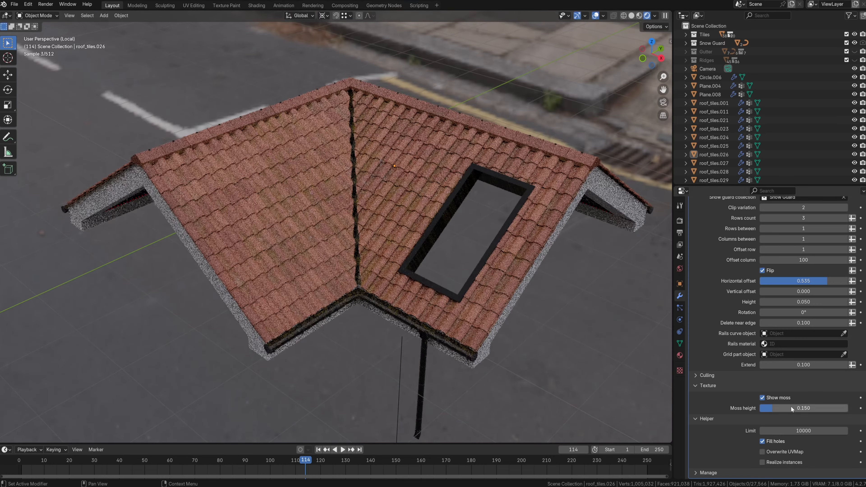
Set the moss height to 0.550 and view the inner corner of the roof up close.
{"action": "left_click_drag", "start_coordinate": [767, 408], "coordinate": [794, 406]}
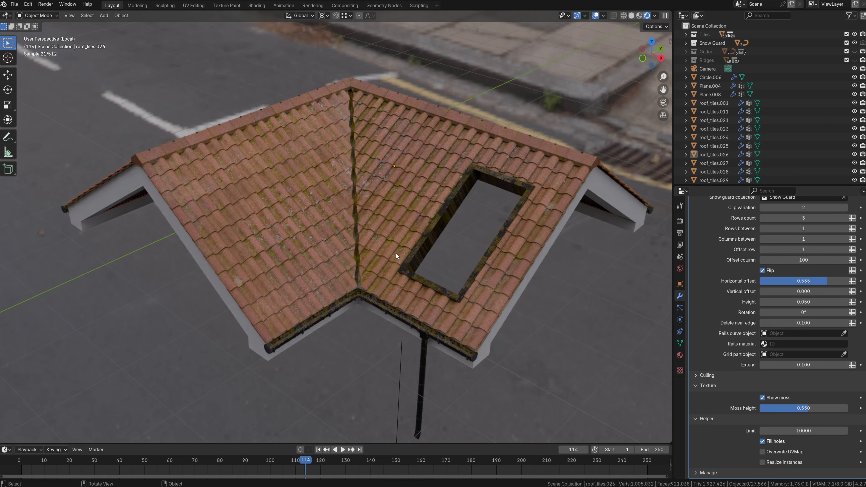
{"action": "middle_click_drag", "start_coordinate": [395, 241], "coordinate": [376, 236]}
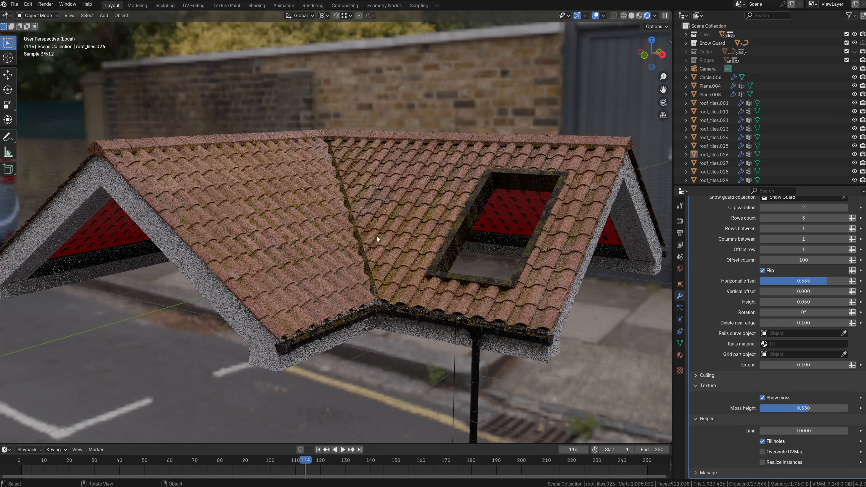
{"action": "scroll", "coordinate": [376, 236], "scroll_direction": "up", "scroll_amount": 4}
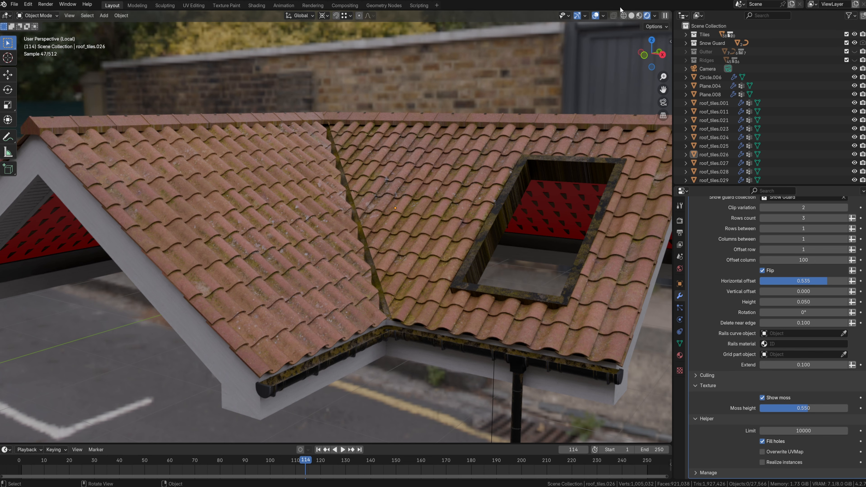
Briefly hide the viewport overlays, restore them, and inspect the rendered moss on the front and back slopes.
{"action": "left_click", "coordinate": [595, 16]}
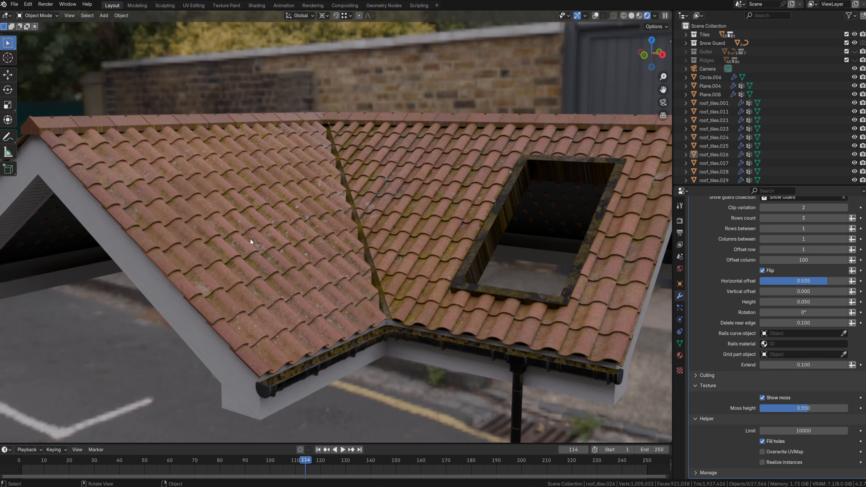
{"action": "left_click", "coordinate": [595, 15]}
{"action": "middle_click_drag", "start_coordinate": [422, 211], "coordinate": [368, 305]}
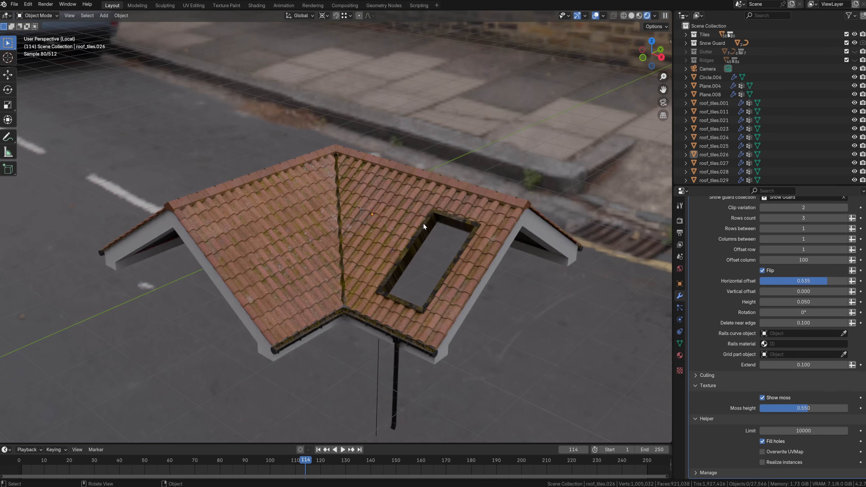
{"action": "mouse_move", "coordinate": [452, 239]}
{"action": "middle_mouse_down"}
{"action": "mouse_move", "coordinate": [304, 245]}
{"action": "mouse_move", "coordinate": [466, 305]}
{"action": "mouse_move", "coordinate": [418, 291]}
{"action": "mouse_move", "coordinate": [352, 298]}
{"action": "mouse_move", "coordinate": [394, 271]}
{"action": "middle_mouse_up"}
Return the viewport to Solid shading and view the roof from its inner corner.
{"action": "key", "text": "z"}
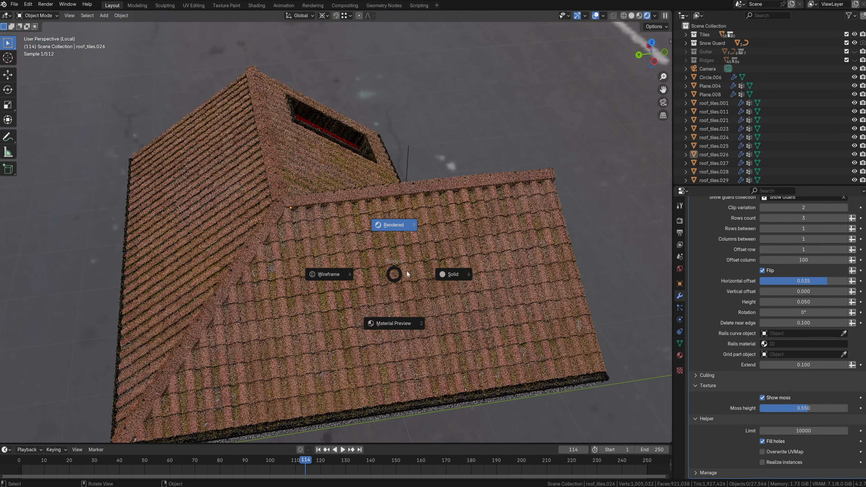
{"action": "left_click", "coordinate": [454, 275]}
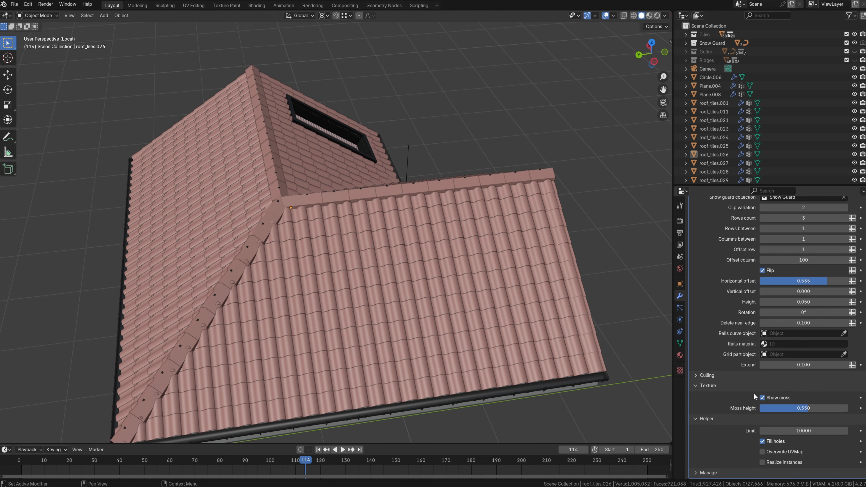
{"action": "middle_click_drag", "start_coordinate": [611, 310], "coordinate": [428, 276]}
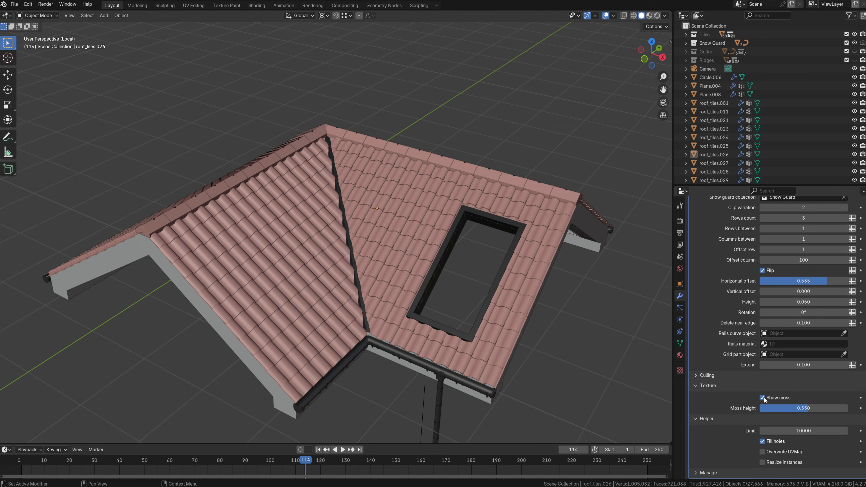
{"action": "middle_click_drag", "start_coordinate": [410, 292], "coordinate": [403, 265]}
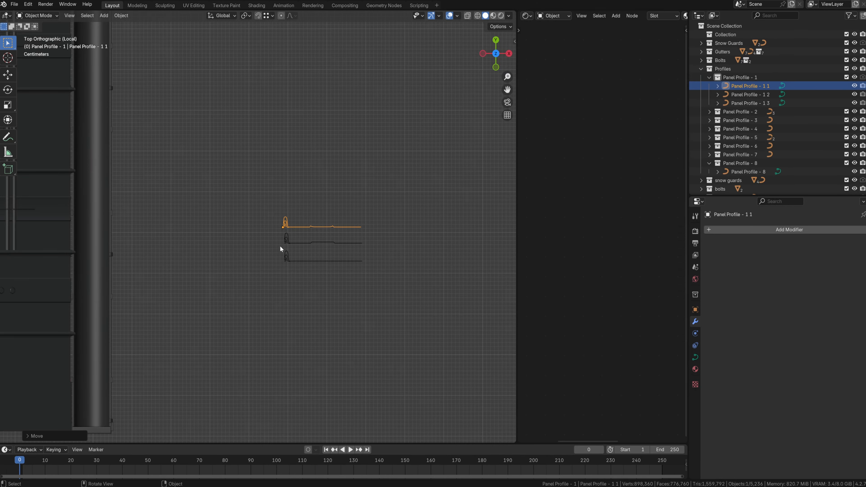
Examine the metal panel roof together with the Panel Profile - 1 curves beside it.
{"action": "scroll", "coordinate": [282, 266], "scroll_direction": "down", "scroll_amount": 5}
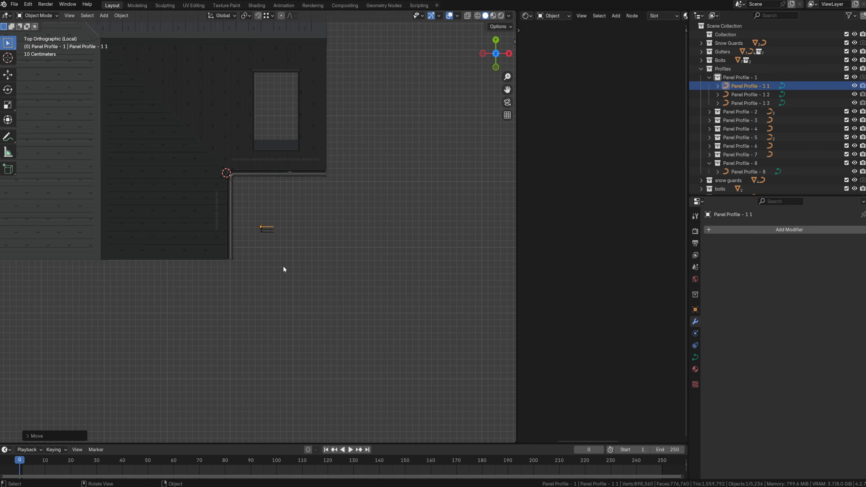
{"action": "middle_click_drag", "start_coordinate": [283, 265], "coordinate": [287, 235]}
{"action": "scroll", "coordinate": [287, 235], "scroll_direction": "up", "scroll_amount": 5}
{"action": "scroll", "coordinate": [287, 235], "scroll_direction": "down", "scroll_amount": 4}
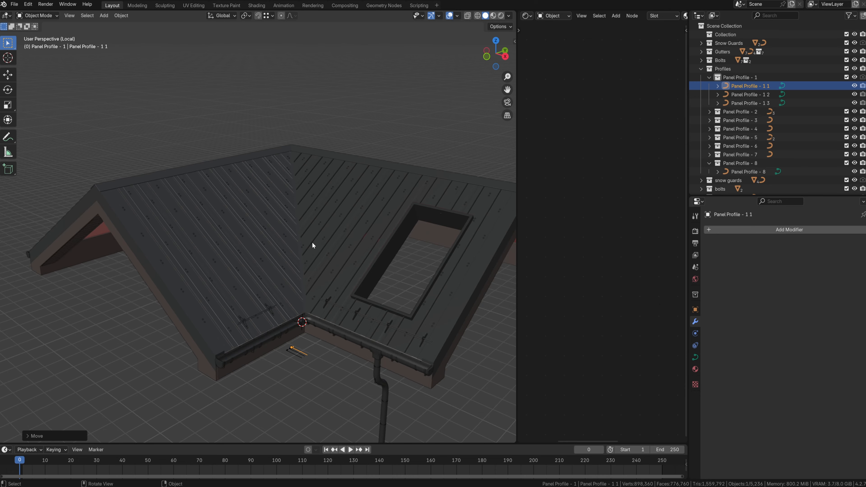
Examine how the metal panel roof relates to its assigned profile collection and the curves lying beside the inner corner.
{"action": "left_click", "coordinate": [324, 267]}
{"action": "scroll", "coordinate": [305, 248], "scroll_direction": "up", "scroll_amount": 5}
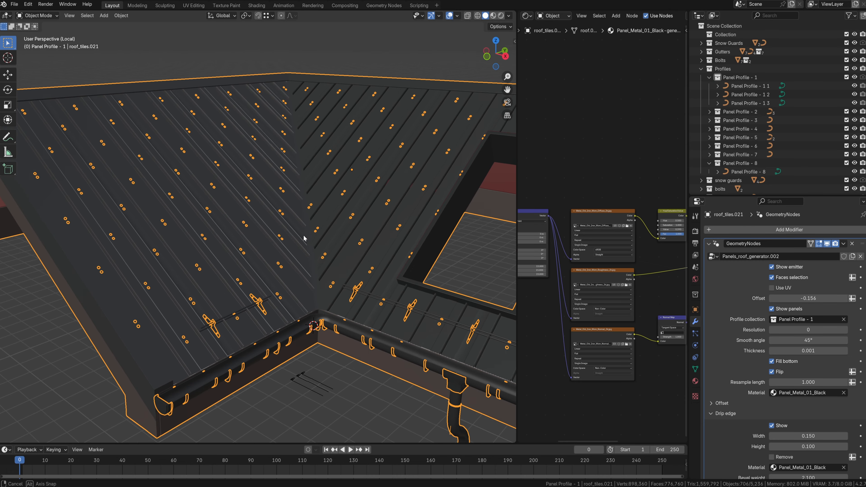
{"action": "left_click", "coordinate": [353, 383]}
{"action": "middle_click_drag", "start_coordinate": [352, 382], "coordinate": [348, 367], "text": "shift"}
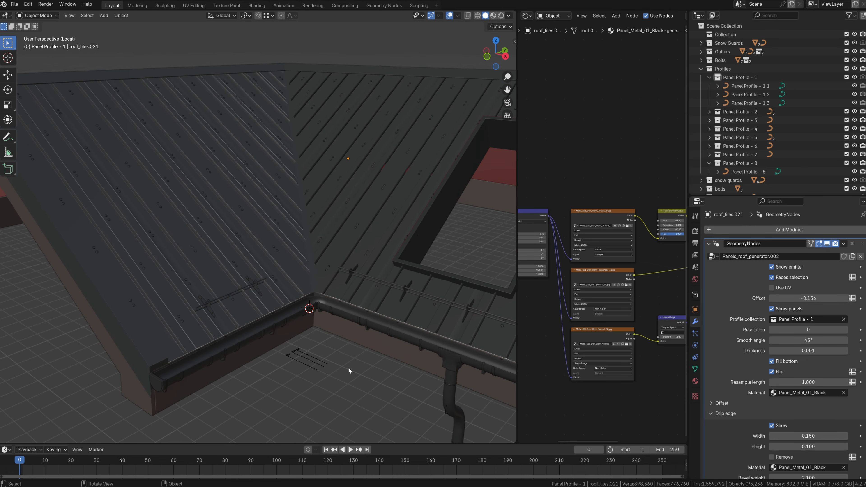
{"action": "key", "text": "a"}
{"action": "mouse_move", "coordinate": [297, 236]}
{"action": "middle_mouse_down"}
{"action": "mouse_move", "coordinate": [274, 228]}
{"action": "mouse_move", "coordinate": [293, 236]}
{"action": "middle_mouse_up"}
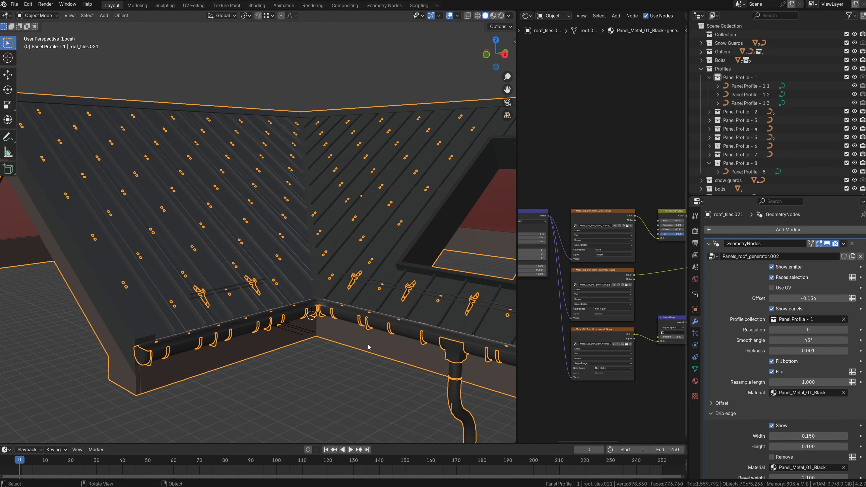
{"action": "middle_click_drag", "start_coordinate": [368, 344], "coordinate": [325, 327]}
{"action": "left_click", "coordinate": [320, 384]}
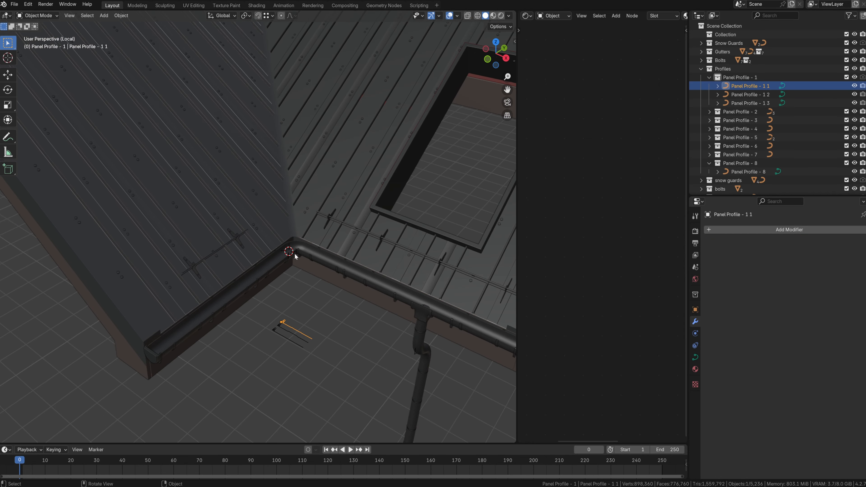
{"action": "left_click", "coordinate": [300, 248]}
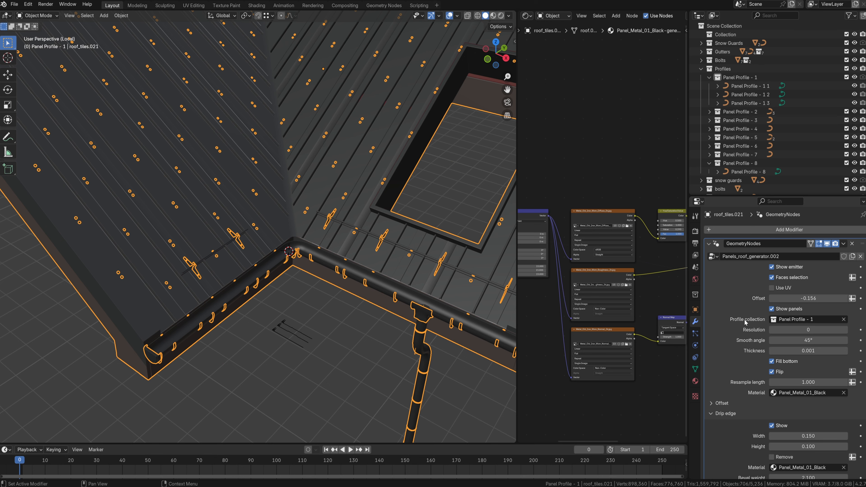
Open the Panel Profile - 1 1 curve for point editing and try to move one of its middle points along global Y.
{"action": "left_click", "coordinate": [747, 85]}
{"action": "left_click", "coordinate": [748, 103], "text": "shift"}
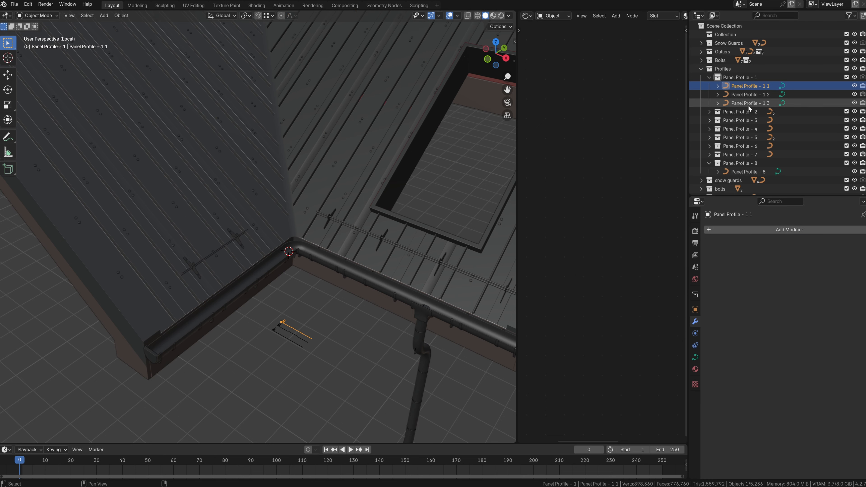
{"action": "left_click", "coordinate": [298, 335]}
{"action": "key", "text": "Tab"}
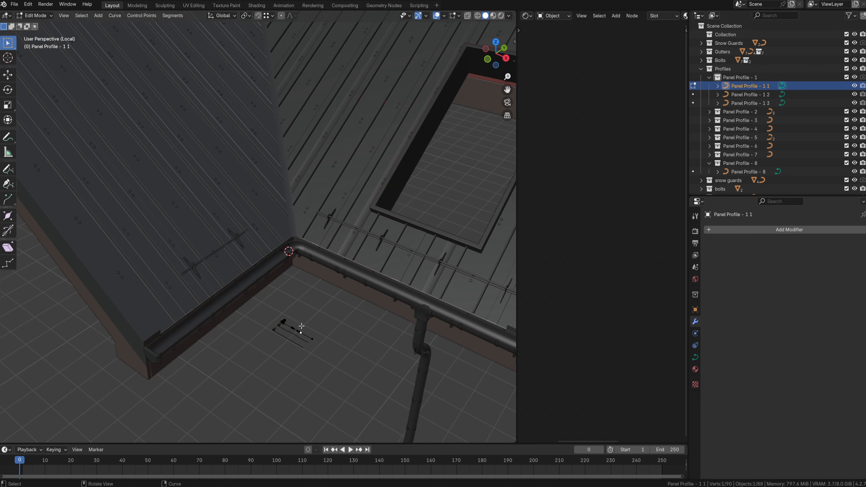
{"action": "key", "text": "g"}
{"action": "key", "text": "y"}
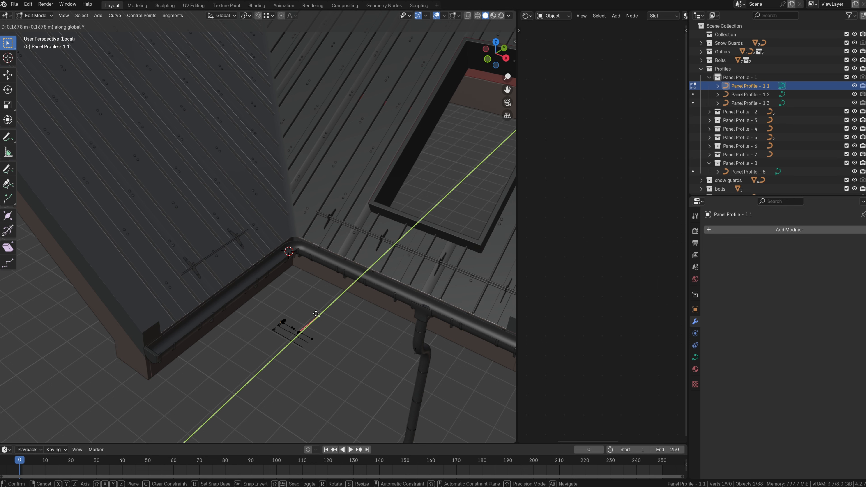
{"action": "left_click", "coordinate": [306, 326]}
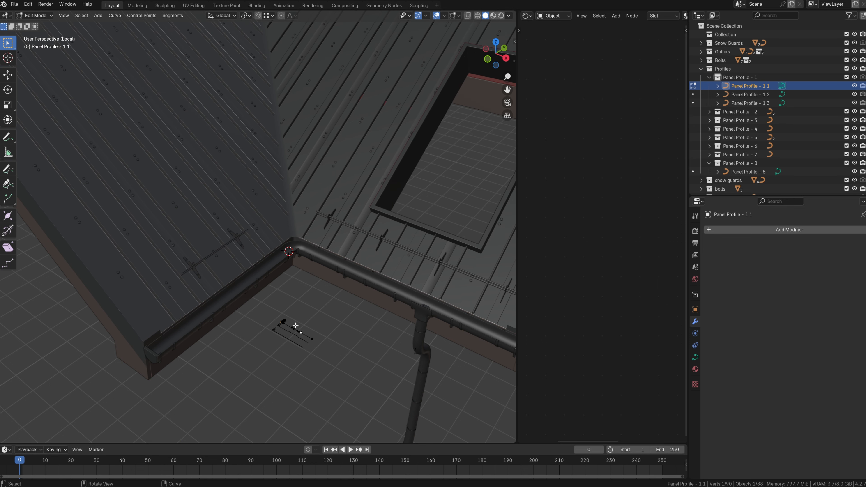
{"action": "key", "text": "g"}
{"action": "key", "text": "y"}
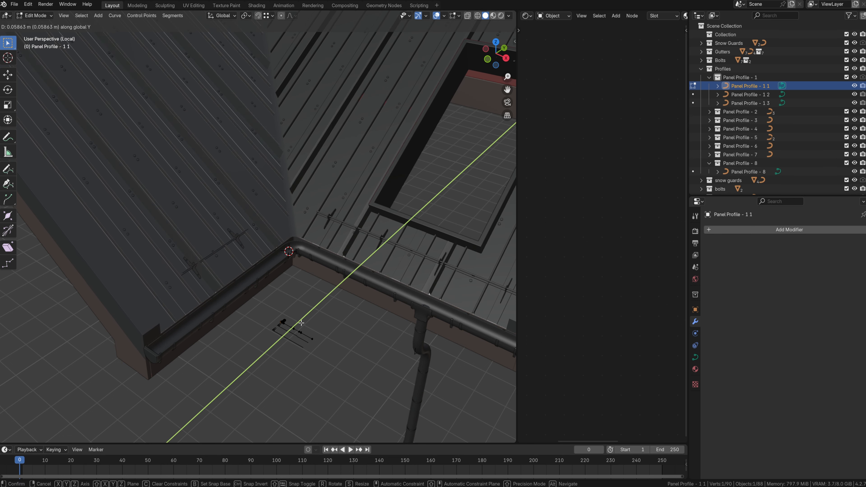
{"action": "right_click", "coordinate": [301, 323]}
Move the group of middle points on the Panel Profile - 1 1 curve about 0.035 m along global Y and inspect the roof panels.
{"action": "left_click_drag", "start_coordinate": [291, 322], "coordinate": [296, 329]}
{"action": "key", "text": "g"}
{"action": "key", "text": "y"}
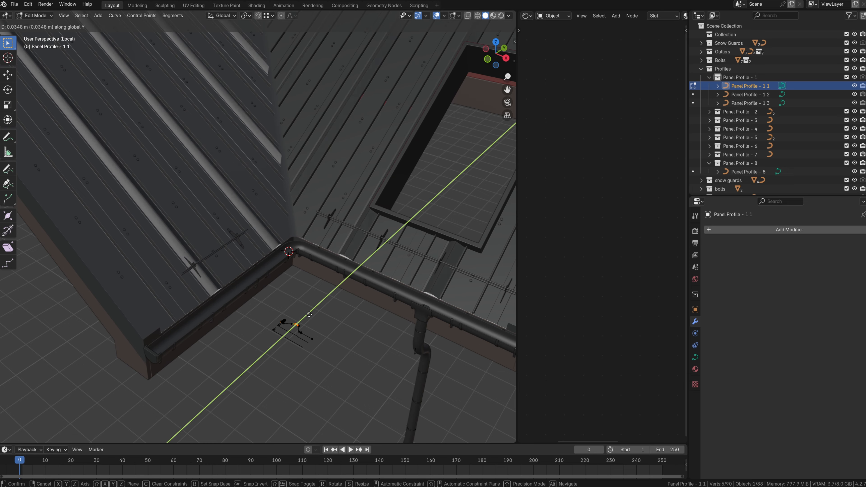
{"action": "left_click", "coordinate": [309, 314]}
{"action": "middle_click_drag", "start_coordinate": [309, 314], "coordinate": [160, 237]}
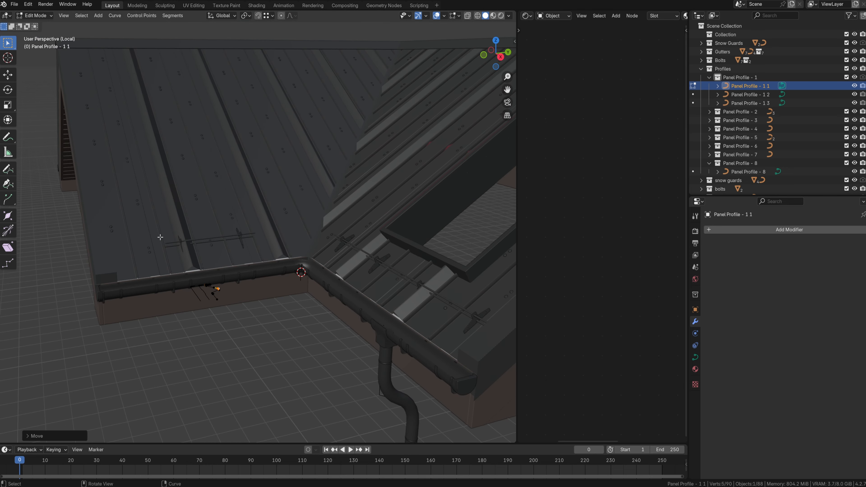
{"action": "middle_click_drag", "start_coordinate": [285, 195], "coordinate": [302, 345]}
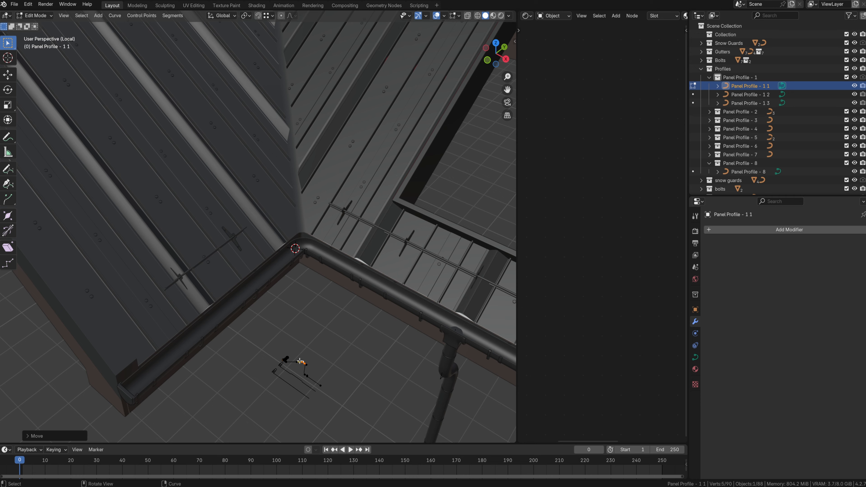
Leave point editing and delete the Panel Profile - 1 1 and Panel Profile - 1 3 curves, leaving only the plain profile.
{"action": "key", "text": "KP_Decimal"}
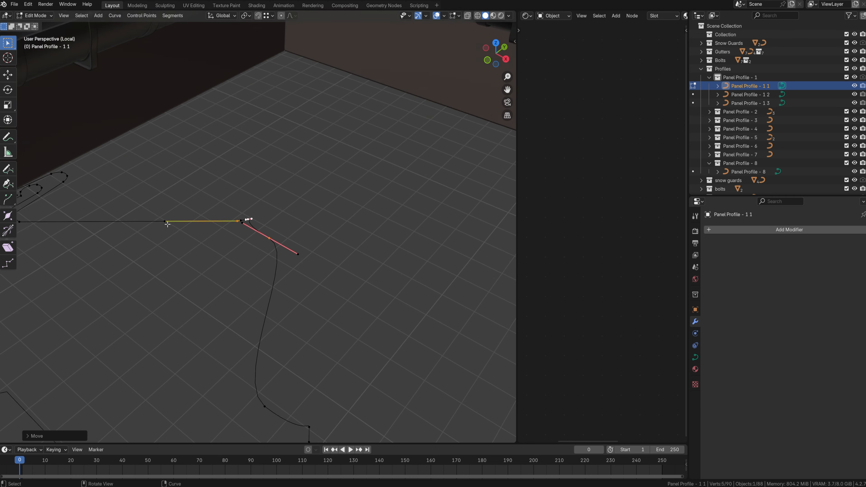
{"action": "scroll", "coordinate": [242, 259], "scroll_direction": "down", "scroll_amount": 8}
{"action": "scroll", "coordinate": [277, 272], "scroll_direction": "up", "scroll_amount": 3}
{"action": "middle_click_drag", "start_coordinate": [242, 259], "coordinate": [253, 289]}
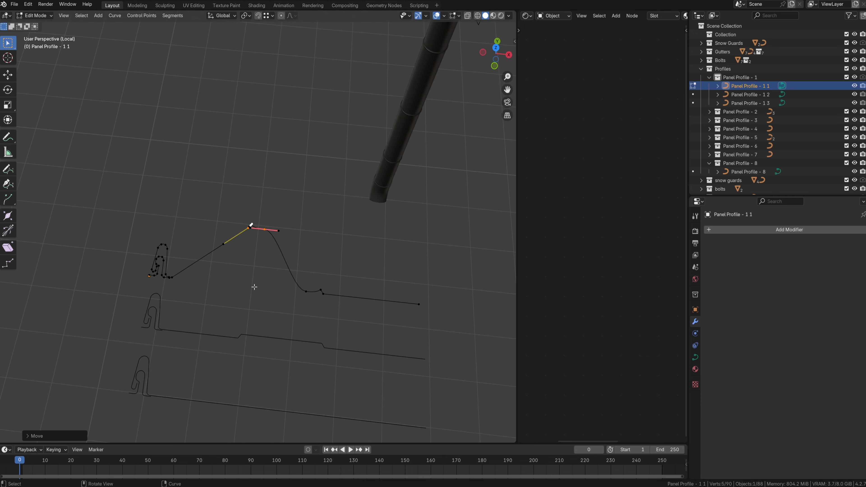
{"action": "key", "text": "Tab"}
{"action": "left_click", "coordinate": [160, 315], "text": "shift"}
{"action": "key", "text": "x"}
{"action": "key", "text": "Return"}
Subdivide the long straight segment of the Panel Profile - 1 2 curve twice.
{"action": "left_click", "coordinate": [208, 400]}
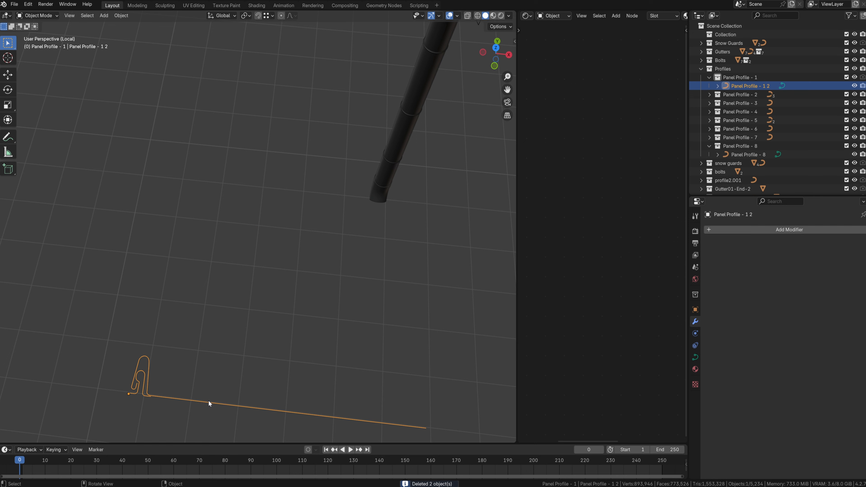
{"action": "key", "text": "Tab"}
{"action": "middle_click_drag", "start_coordinate": [253, 372], "coordinate": [256, 333]}
{"action": "key", "text": "l"}
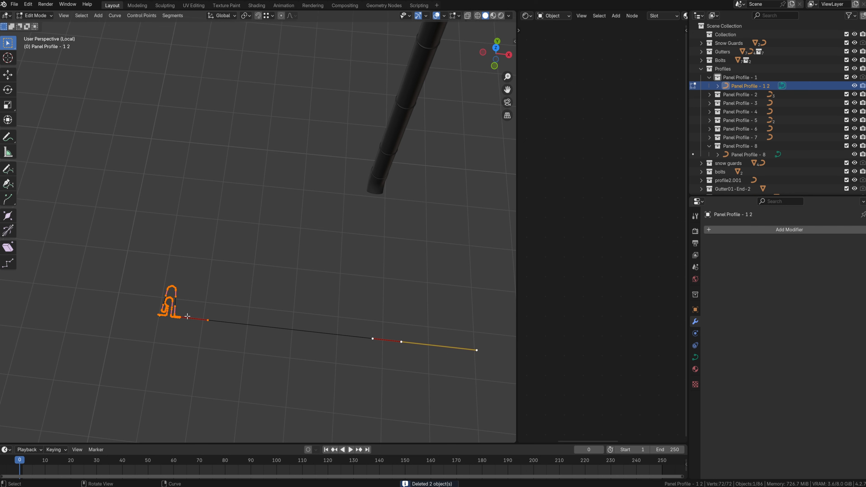
{"action": "left_click", "coordinate": [187, 317]}
{"action": "left_click", "coordinate": [396, 341], "text": "shift"}
{"action": "right_click", "coordinate": [396, 341]}
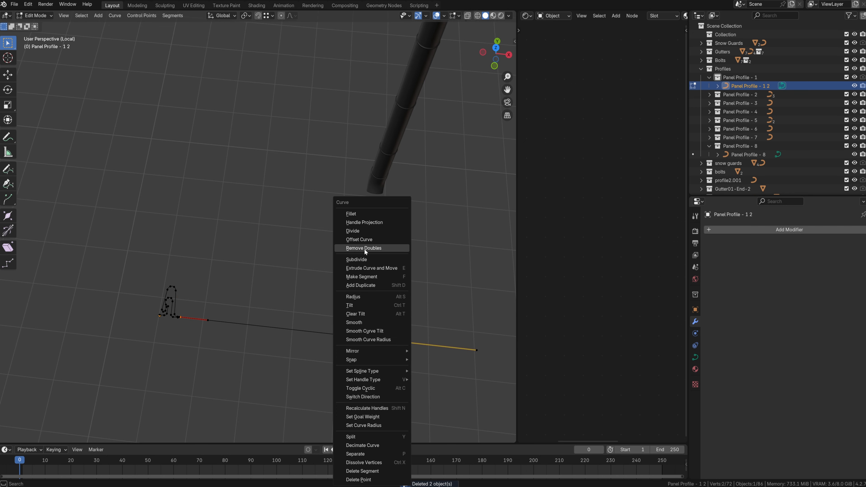
{"action": "left_click", "coordinate": [366, 259]}
{"action": "right_click", "coordinate": [366, 259]}
{"action": "right_click", "coordinate": [366, 259]}
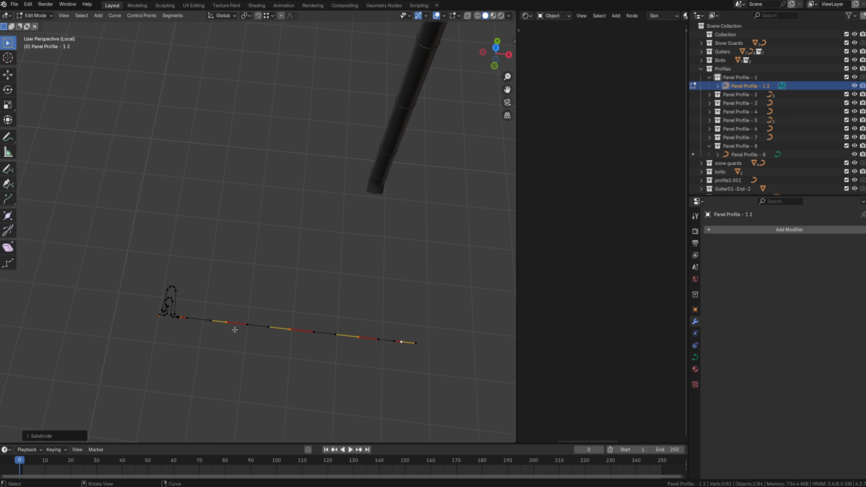
Move the first and third new points of the segment along global Y to form a wavy profile, and finish editing the curve.
{"action": "left_click", "coordinate": [226, 323]}
{"action": "left_click", "coordinate": [356, 333], "text": "shift"}
{"action": "key", "text": "g"}
{"action": "key", "text": "y"}
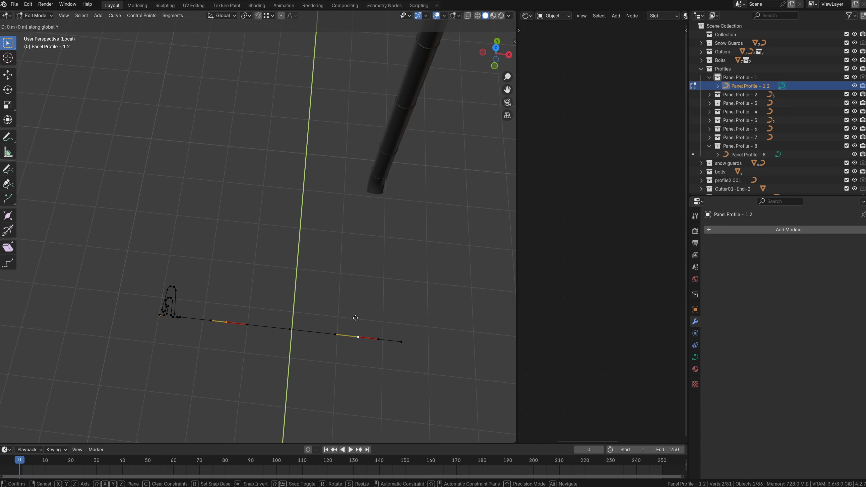
{"action": "left_click", "coordinate": [344, 319]}
{"action": "scroll", "coordinate": [348, 327], "scroll_direction": "down", "scroll_amount": 6}
{"action": "middle_click_drag", "start_coordinate": [367, 381], "coordinate": [248, 259]}
{"action": "scroll", "coordinate": [221, 271], "scroll_direction": "down", "scroll_amount": 2}
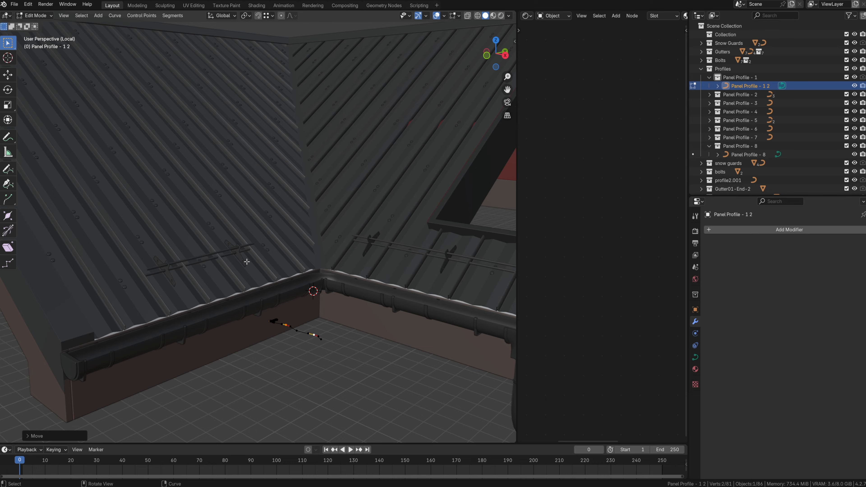
{"action": "key", "text": "Tab"}
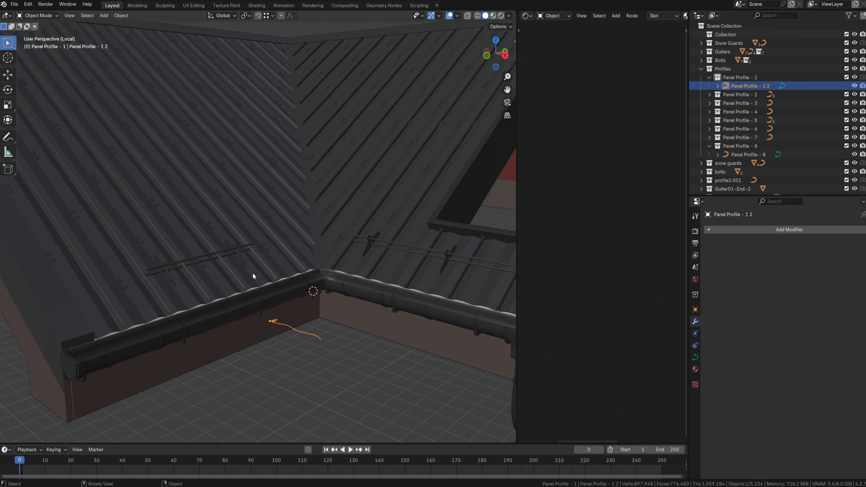
Leave the isolated view and inspect the reshaped roof panels among the other roofs in the scene.
{"action": "key", "text": "KP_Divide"}
{"action": "scroll", "coordinate": [284, 268], "scroll_direction": "up", "scroll_amount": 5}
{"action": "middle_click_drag", "start_coordinate": [222, 288], "coordinate": [221, 249], "text": "shift"}
{"action": "middle_click_drag", "start_coordinate": [257, 212], "coordinate": [288, 273]}
{"action": "scroll", "coordinate": [289, 273], "scroll_direction": "down", "scroll_amount": 5}
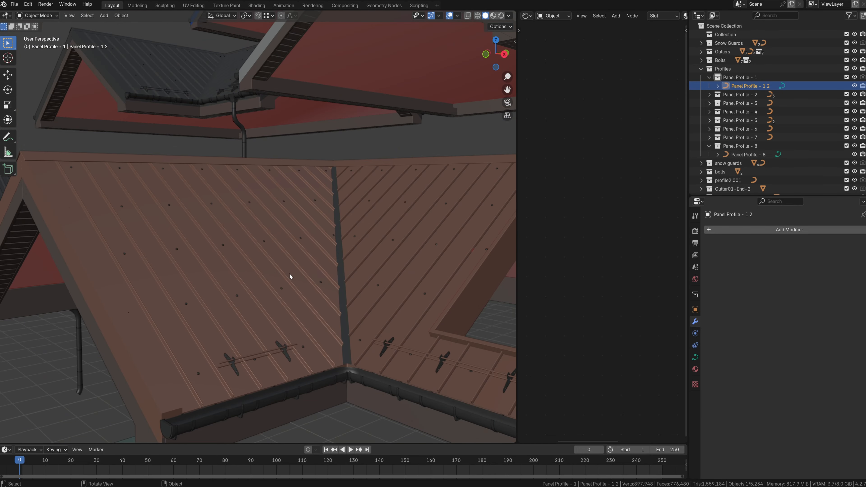
{"action": "scroll", "coordinate": [332, 243], "scroll_direction": "down", "scroll_amount": 3}
{"action": "middle_click_drag", "start_coordinate": [319, 226], "coordinate": [255, 283], "text": "shift"}
{"action": "scroll", "coordinate": [254, 284], "scroll_direction": "up", "scroll_amount": 3}
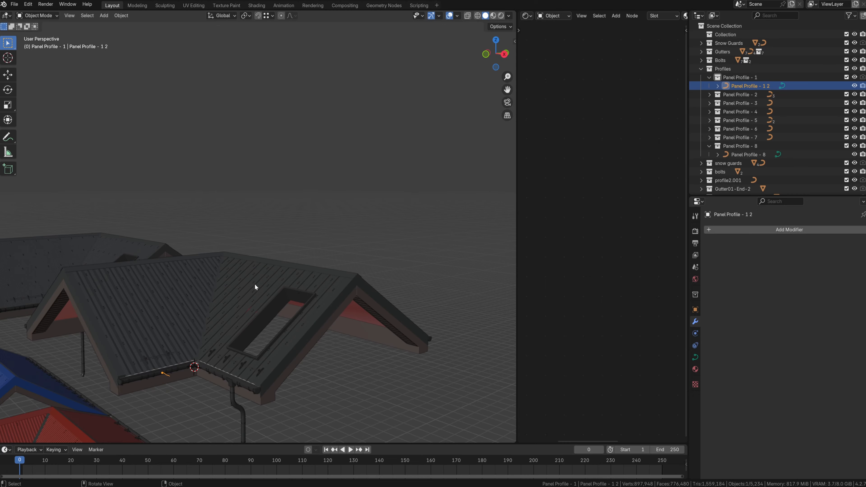
Isolate the metal roof together with its profile curve and view the curve up close beside the gutter.
{"action": "left_click", "coordinate": [206, 349]}
{"action": "key", "text": "KP_Divide"}
{"action": "middle_click_drag", "start_coordinate": [265, 215], "coordinate": [300, 255]}
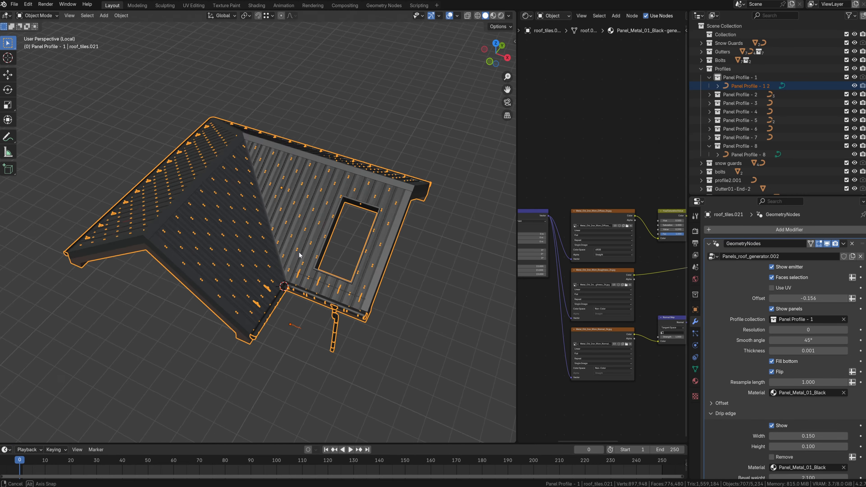
{"action": "scroll", "coordinate": [302, 262], "scroll_direction": "up", "scroll_amount": 3}
{"action": "middle_click_drag", "start_coordinate": [329, 336], "coordinate": [268, 248]}
{"action": "left_click", "coordinate": [320, 332]}
{"action": "key", "text": "KP_Decimal"}
{"action": "scroll", "coordinate": [246, 217], "scroll_direction": "up", "scroll_amount": 4}
{"action": "middle_click_drag", "start_coordinate": [246, 219], "coordinate": [270, 266], "text": "shift"}
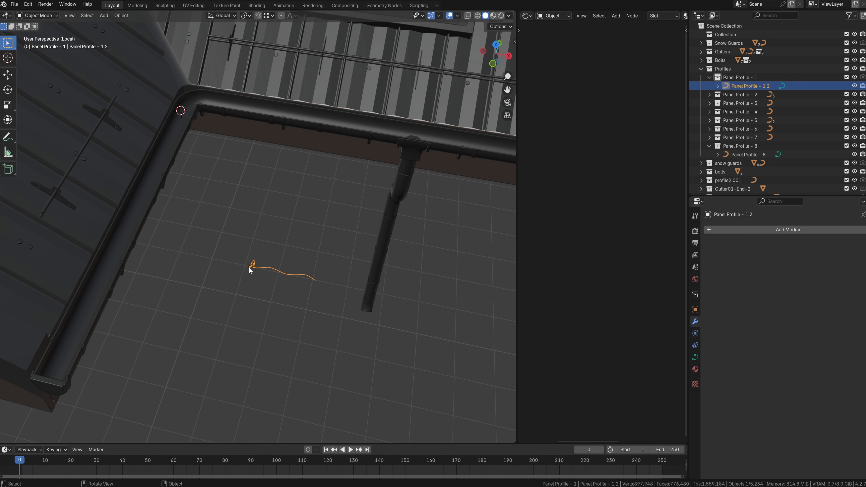
Shift all points of the Panel Profile - 1 2 curve in the negative direction along global X.
{"action": "key", "text": "Tab"}
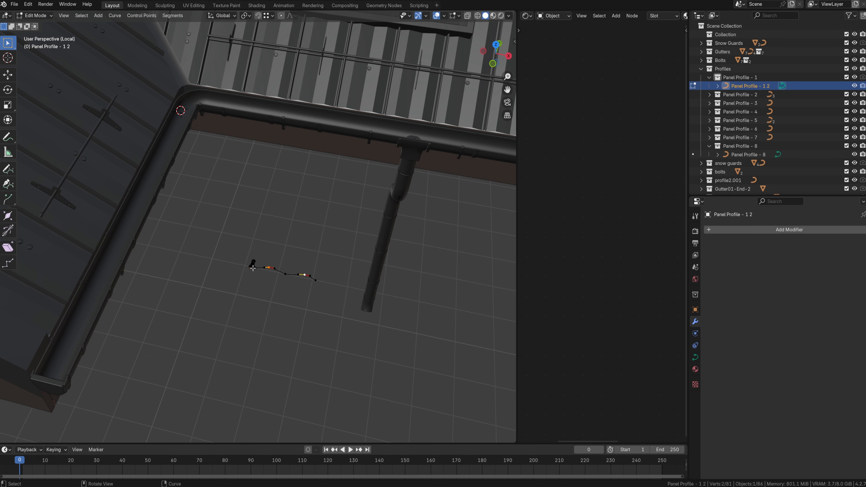
{"action": "key", "text": "a"}
{"action": "key", "text": "g"}
{"action": "key", "text": "x"}
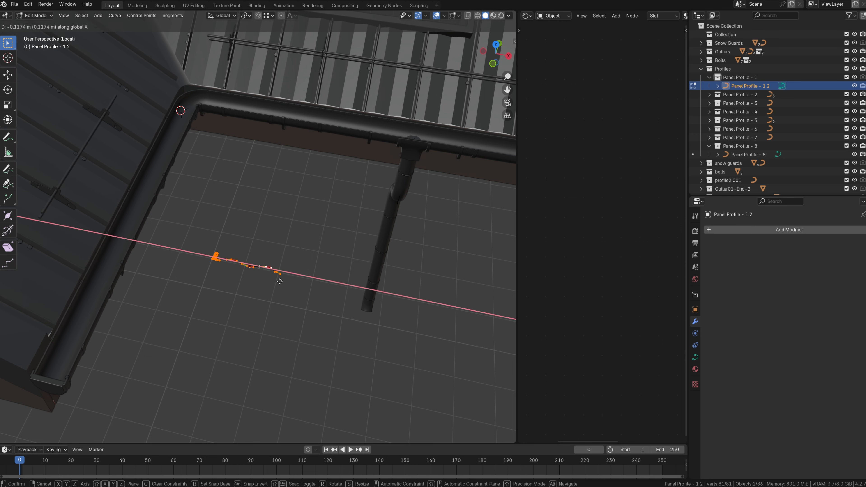
{"action": "left_click", "coordinate": [244, 274]}
{"action": "key", "text": "Tab"}
Select the metal roof and examine its wavy panels, eaves and ridge alongside its generator settings.
{"action": "middle_click_drag", "start_coordinate": [247, 263], "coordinate": [241, 245]}
{"action": "left_click", "coordinate": [193, 173]}
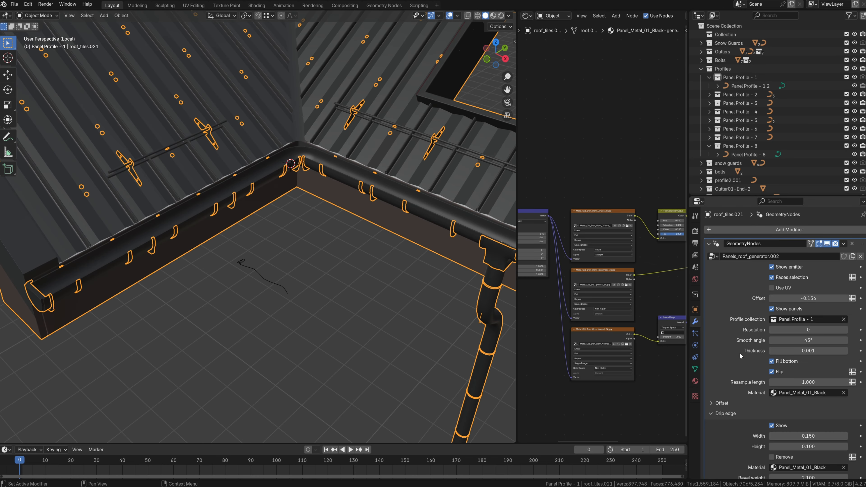
{"action": "scroll", "coordinate": [733, 353], "scroll_direction": "down", "scroll_amount": 3}
{"action": "scroll", "coordinate": [307, 235], "scroll_direction": "down", "scroll_amount": 1}
{"action": "middle_click_drag", "start_coordinate": [240, 222], "coordinate": [281, 218]}
{"action": "scroll", "coordinate": [282, 225], "scroll_direction": "down", "scroll_amount": 1}
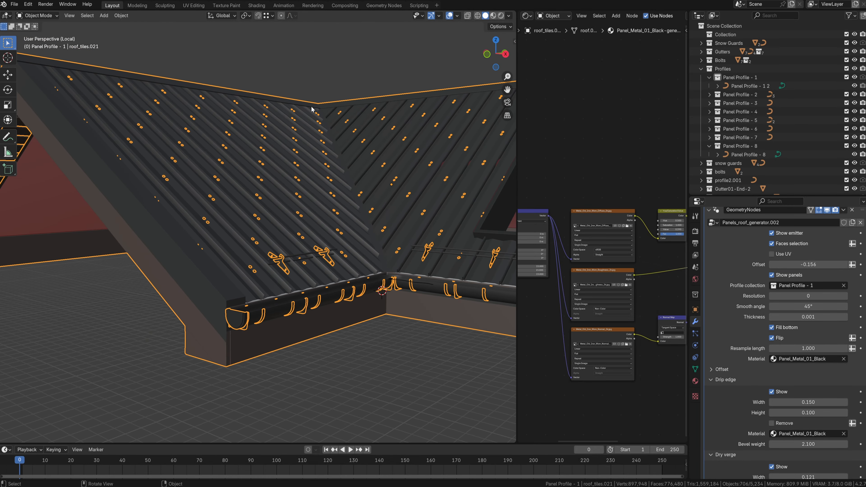
{"action": "middle_click_drag", "start_coordinate": [301, 107], "coordinate": [320, 189]}
{"action": "middle_click_drag", "start_coordinate": [203, 185], "coordinate": [273, 211]}
{"action": "middle_click_drag", "start_coordinate": [272, 212], "coordinate": [327, 186], "text": "shift"}
{"action": "scroll", "coordinate": [327, 185], "scroll_direction": "down", "scroll_amount": 3}
{"action": "scroll", "coordinate": [327, 186], "scroll_direction": "down", "scroll_amount": 1}
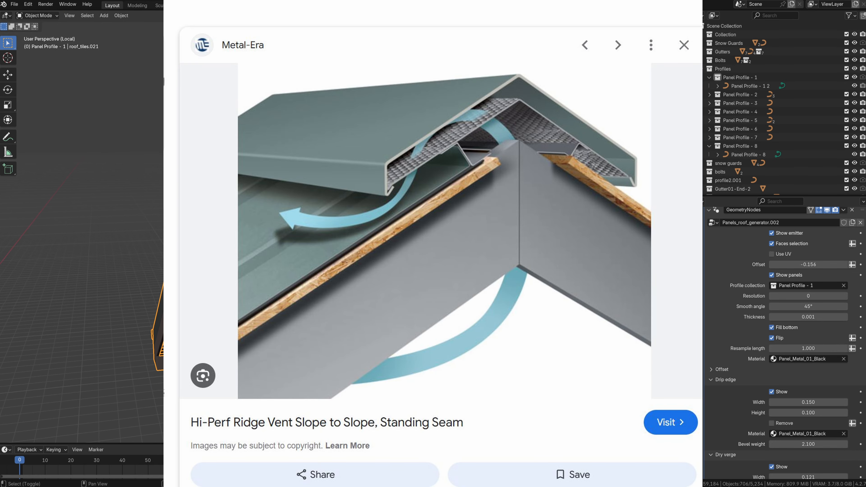
Review the Drip edge, Dry verge and Ridge & hip settings and inspect the underside of the eaves.
{"action": "scroll", "coordinate": [327, 186], "scroll_direction": "up", "scroll_amount": 2}
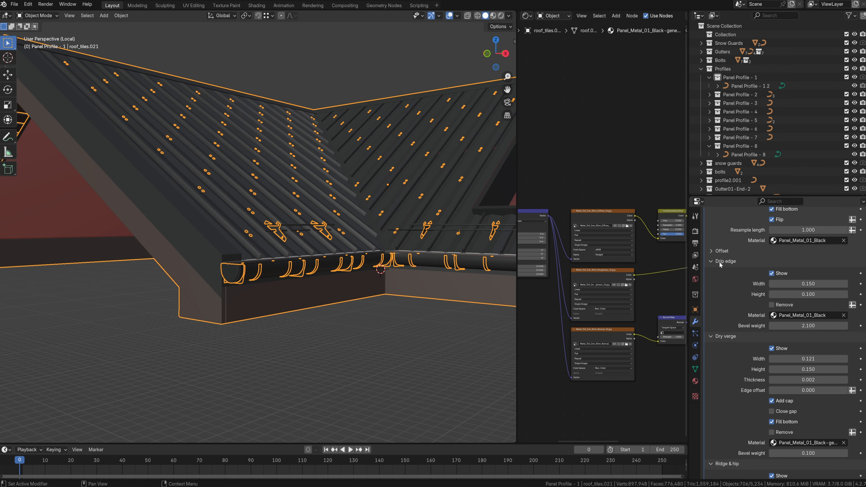
{"action": "middle_click_drag", "start_coordinate": [338, 293], "coordinate": [318, 153]}
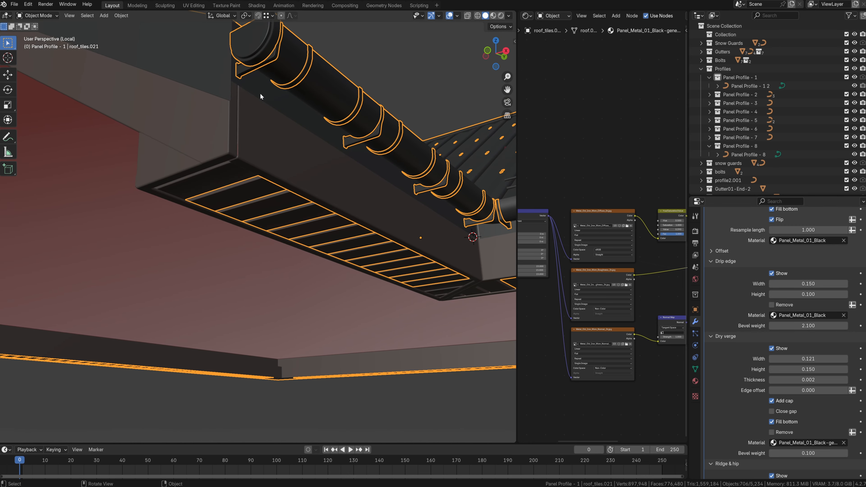
{"action": "middle_click_drag", "start_coordinate": [260, 92], "coordinate": [292, 173]}
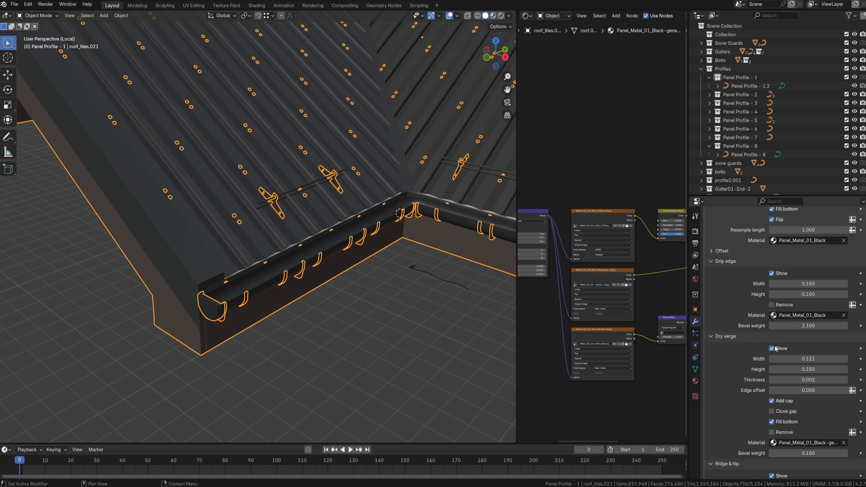
{"action": "scroll", "coordinate": [733, 359], "scroll_direction": "down", "scroll_amount": 10}
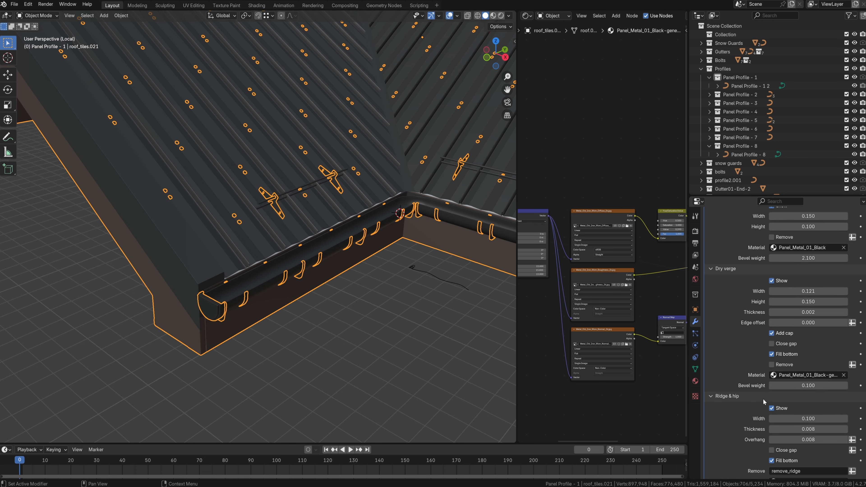
Hide the roof's gutter and view the exposed eaves corner up close.
{"action": "scroll", "coordinate": [718, 360], "scroll_direction": "down", "scroll_amount": 5}
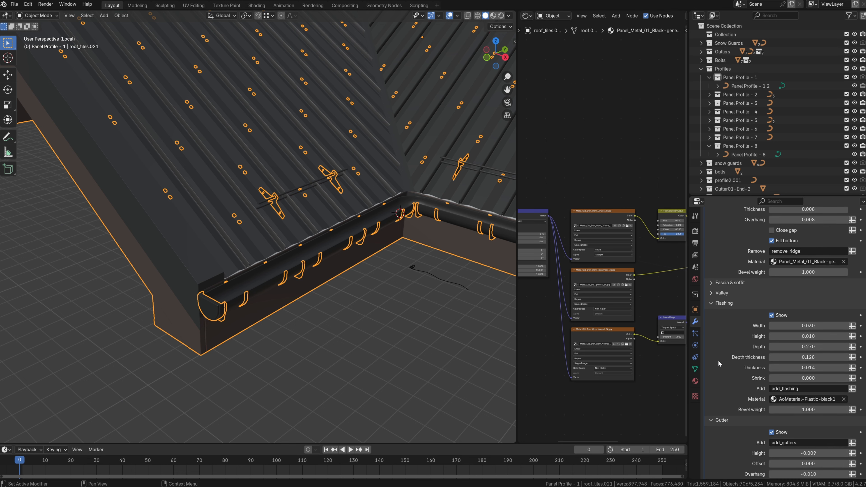
{"action": "left_click", "coordinate": [772, 432]}
{"action": "scroll", "coordinate": [742, 342], "scroll_direction": "up", "scroll_amount": 10}
{"action": "mouse_move", "coordinate": [398, 213]}
{"action": "middle_mouse_down"}
{"action": "mouse_move", "coordinate": [378, 199]}
{"action": "mouse_move", "coordinate": [382, 209]}
{"action": "middle_mouse_up"}
{"action": "scroll", "coordinate": [743, 318], "scroll_direction": "up", "scroll_amount": 12}
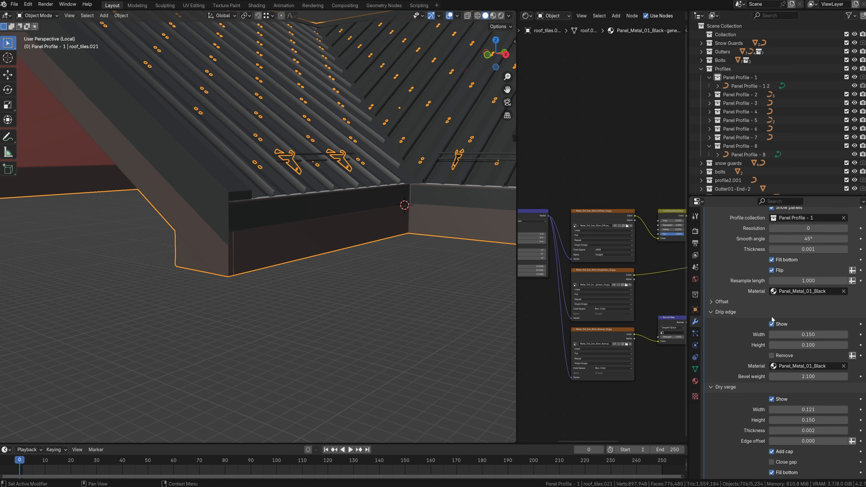
Toggle the drip edge off and back on, and set its height to 0.146.
{"action": "left_click", "coordinate": [772, 324]}
{"action": "left_click", "coordinate": [772, 323]}
{"action": "left_click_drag", "start_coordinate": [801, 345], "coordinate": [815, 345]}
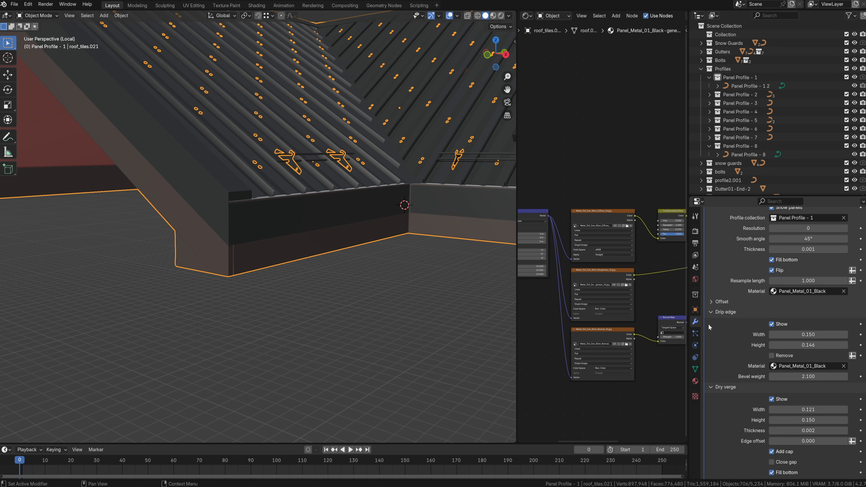
{"action": "left_click", "coordinate": [723, 312]}
{"action": "mouse_move", "coordinate": [808, 345]}
{"action": "left_mouse_down"}
{"action": "mouse_move", "coordinate": [818, 345]}
{"action": "mouse_move", "coordinate": [808, 346]}
{"action": "left_mouse_up"}
Set the dry verge thickness to 0.010 while viewing the gable end.
{"action": "middle_click_drag", "start_coordinate": [304, 182], "coordinate": [363, 244]}
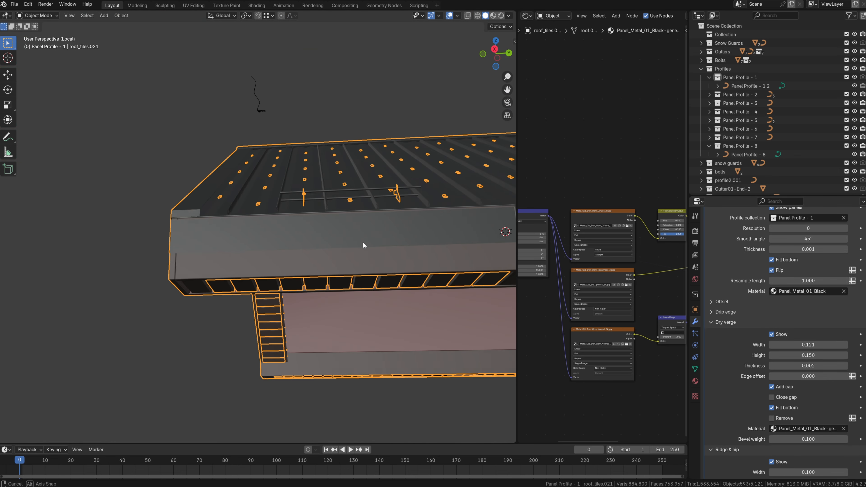
{"action": "middle_click_drag", "start_coordinate": [215, 228], "coordinate": [341, 268]}
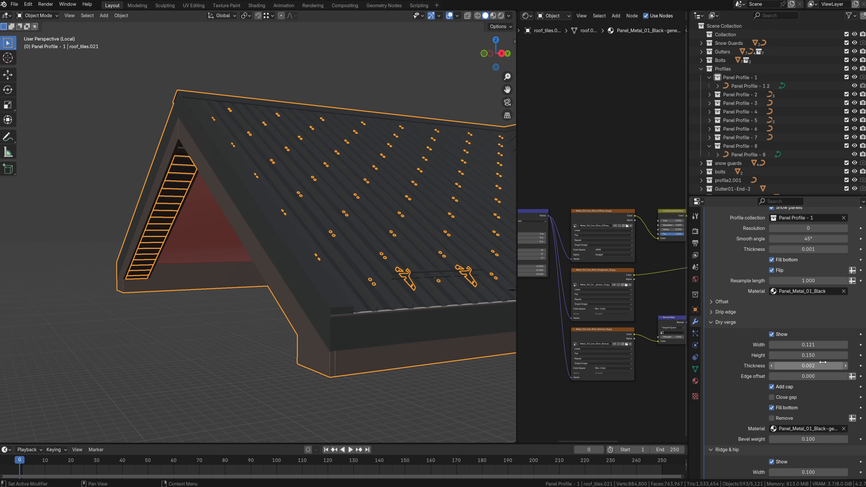
{"action": "left_click_drag", "start_coordinate": [795, 366], "coordinate": [796, 366]}
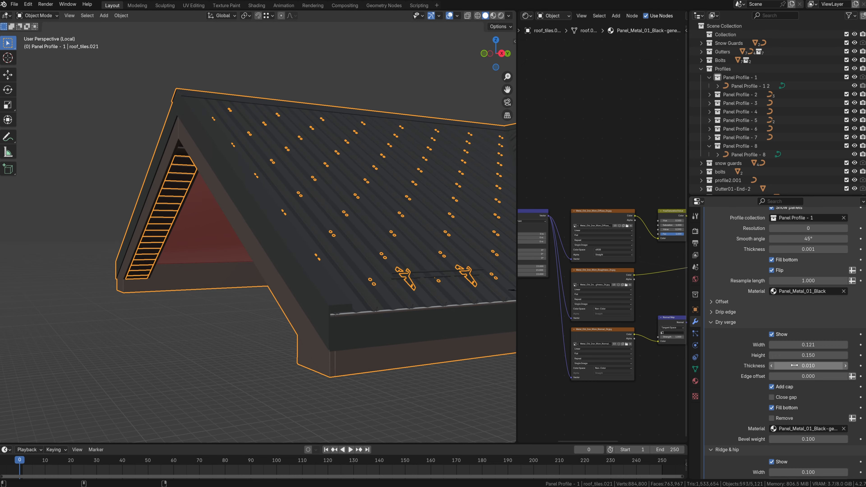
Try a different edge offset for the dry verge and undo the change.
{"action": "key", "text": "ctrl+v"}
{"action": "left_click_drag", "start_coordinate": [809, 380], "coordinate": [803, 379]}
{"action": "key", "text": "ctrl+z"}
{"action": "key", "text": "ctrl+z"}
Compare the dry verge's end options at the eaves, leaving Add cap off and Close gap on.
{"action": "scroll", "coordinate": [413, 338], "scroll_direction": "up", "scroll_amount": 5}
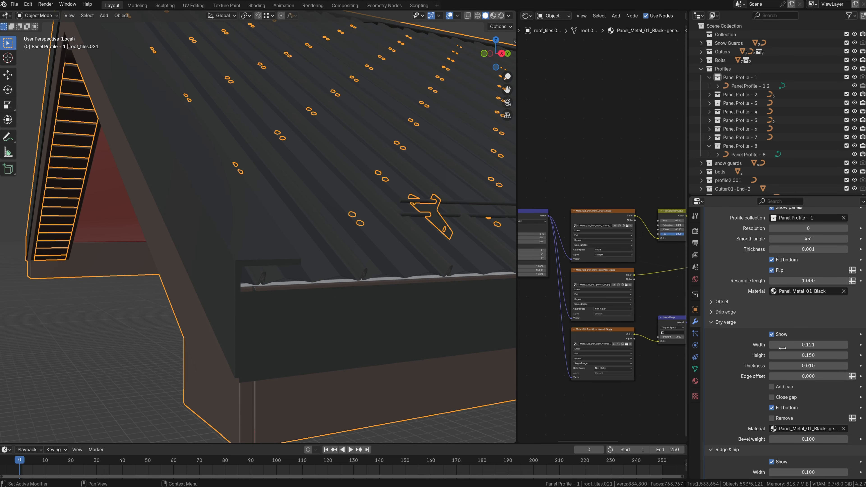
{"action": "left_click", "coordinate": [783, 389]}
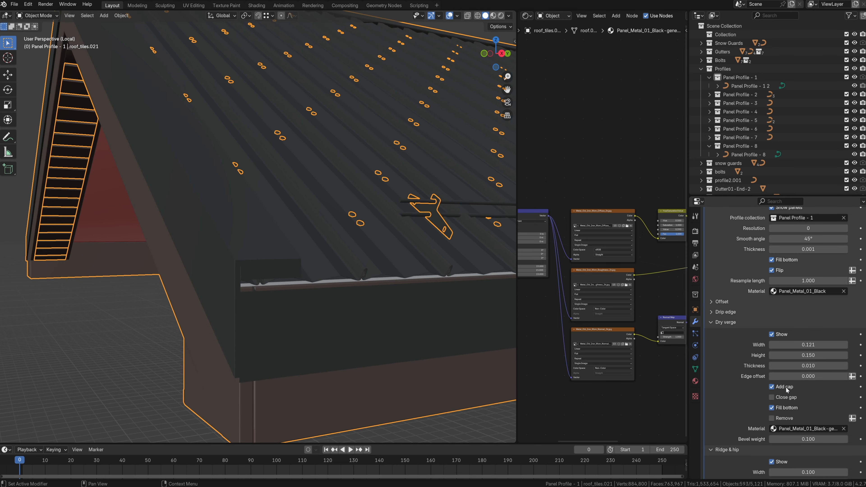
{"action": "left_click", "coordinate": [784, 388]}
{"action": "left_click", "coordinate": [784, 397]}
{"action": "left_click", "coordinate": [784, 388]}
{"action": "middle_click_drag", "start_coordinate": [341, 307], "coordinate": [339, 191]}
{"action": "scroll", "coordinate": [230, 198], "scroll_direction": "up", "scroll_amount": 4}
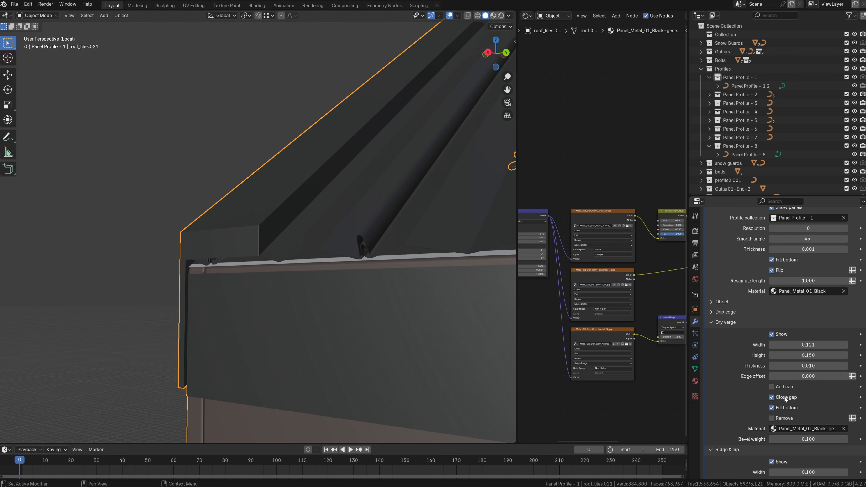
Disable the dry verge's Close gap option, and toggle Fill bottom off and back on.
{"action": "left_click_drag", "start_coordinate": [784, 398], "coordinate": [785, 408]}
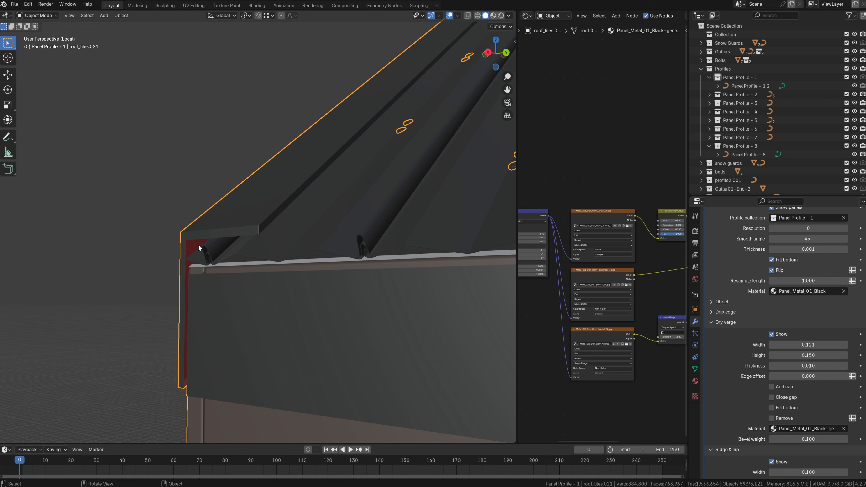
{"action": "left_click", "coordinate": [783, 409]}
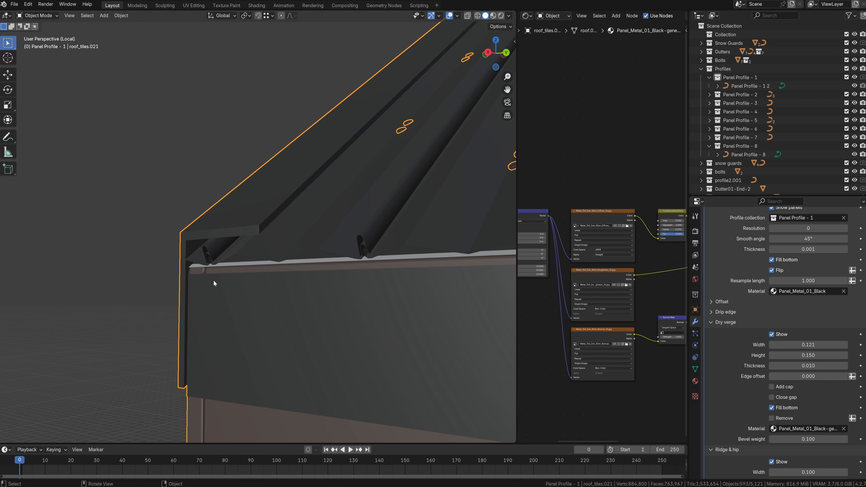
{"action": "left_click", "coordinate": [719, 322]}
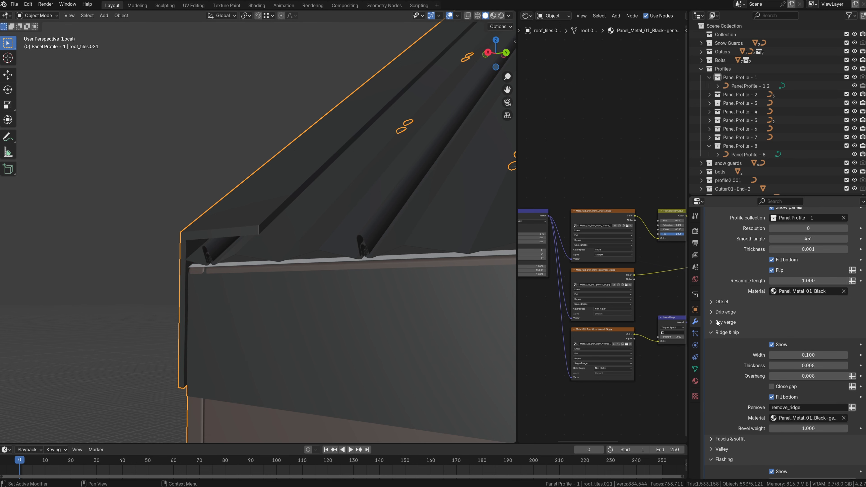
Try changing the width, thickness and overhang of the ridge and hip trim, and cancel the changes.
{"action": "middle_click_drag", "start_coordinate": [392, 184], "coordinate": [282, 218]}
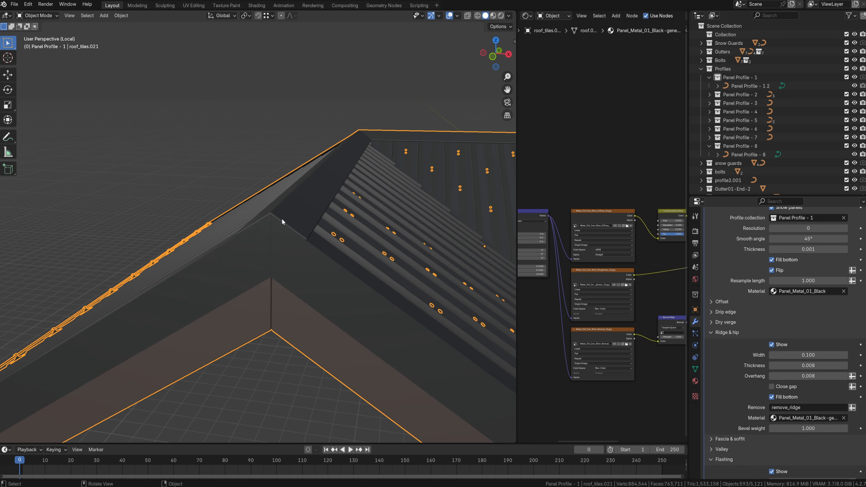
{"action": "left_click_drag", "start_coordinate": [798, 355], "coordinate": [810, 377]}
{"action": "right_click", "coordinate": [798, 355]}
{"action": "right_click", "coordinate": [798, 366]}
{"action": "right_click", "coordinate": [798, 377]}
Compare the ridge trim with Close gap on and off, leaving the option on.
{"action": "middle_click_drag", "start_coordinate": [460, 329], "coordinate": [431, 293]}
{"action": "left_click", "coordinate": [785, 387]}
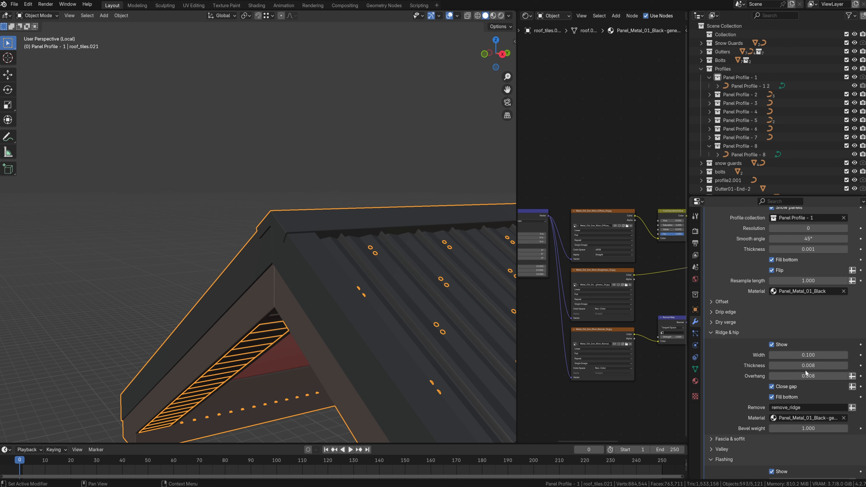
{"action": "scroll", "coordinate": [321, 246], "scroll_direction": "up", "scroll_amount": 2}
{"action": "middle_click_drag", "start_coordinate": [370, 259], "coordinate": [305, 252], "text": "shift"}
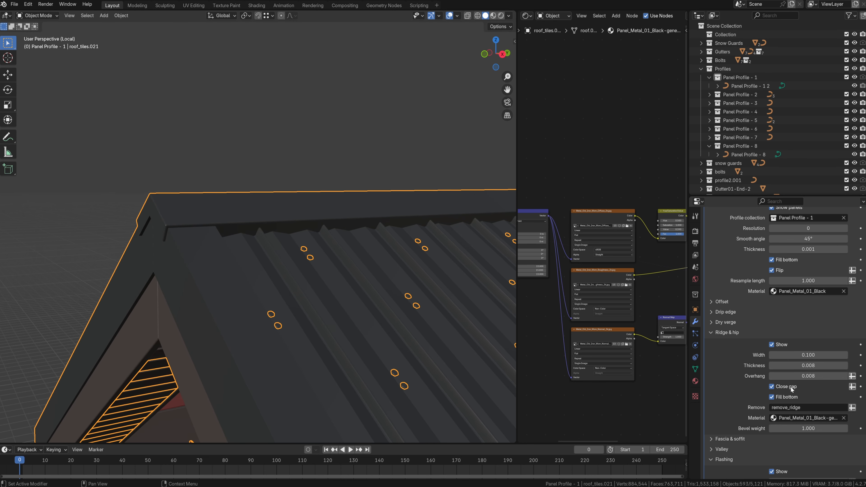
{"action": "left_click", "coordinate": [772, 387]}
{"action": "middle_click_drag", "start_coordinate": [341, 224], "coordinate": [306, 241]}
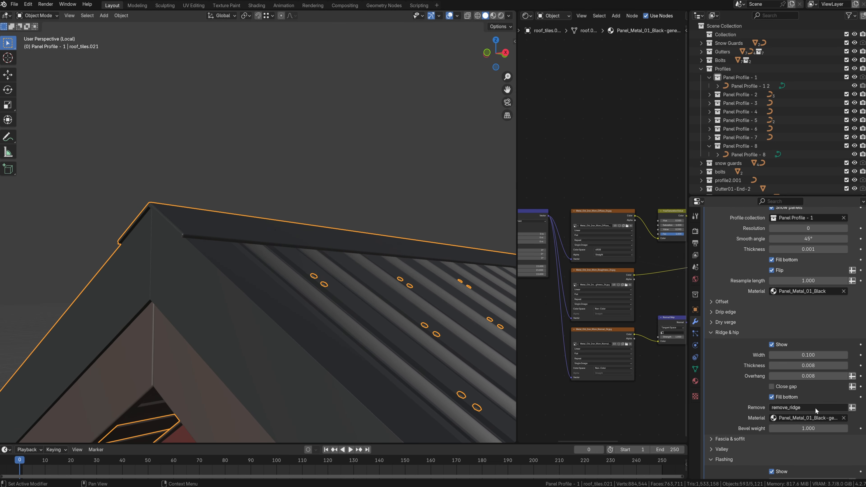
{"action": "left_click", "coordinate": [782, 387]}
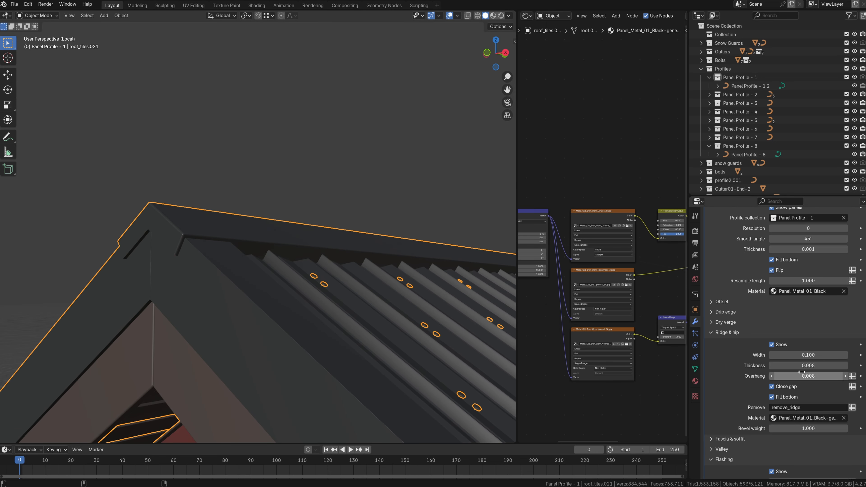
Set the ridge and hip overhang to -0.121 and thickness to 0.007, with Close gap and Fill bottom off.
{"action": "left_click_drag", "start_coordinate": [808, 376], "coordinate": [758, 376]}
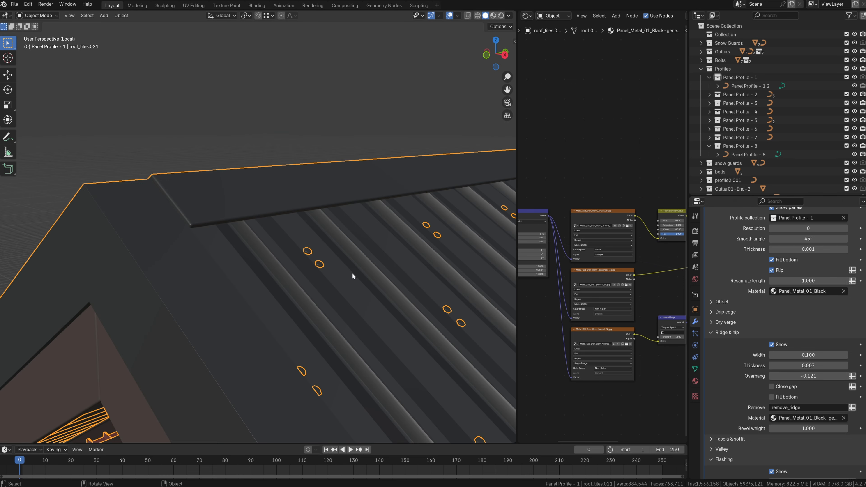
{"action": "scroll", "coordinate": [352, 272], "scroll_direction": "down", "scroll_amount": 3}
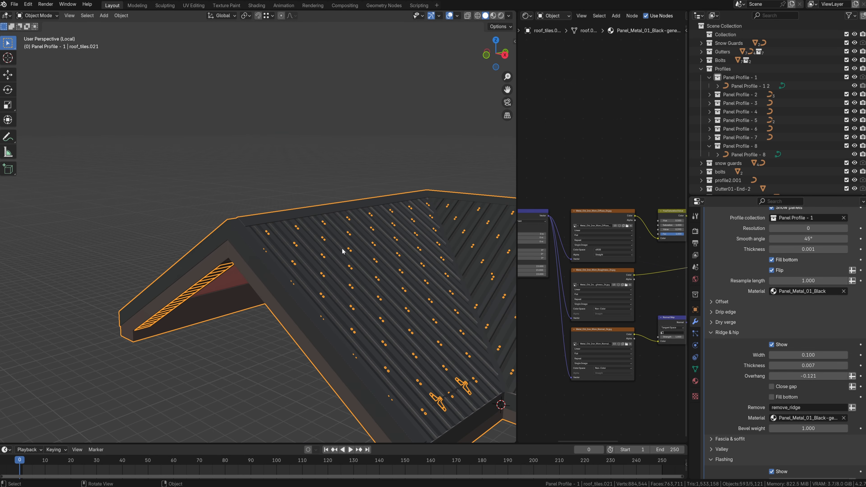
{"action": "middle_click_drag", "start_coordinate": [343, 249], "coordinate": [249, 206], "text": "shift"}
Collapse the Ridge & hip settings and open the Valley settings of the metal roof.
{"action": "left_click", "coordinate": [719, 333]}
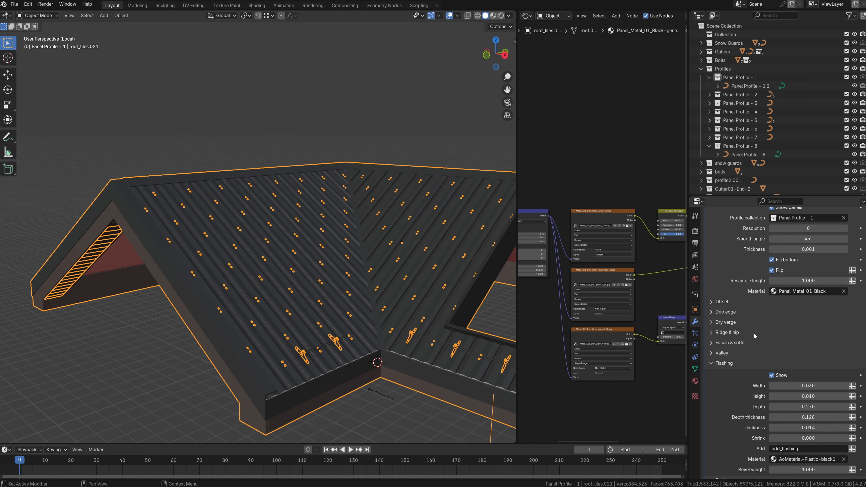
{"action": "left_click", "coordinate": [714, 353]}
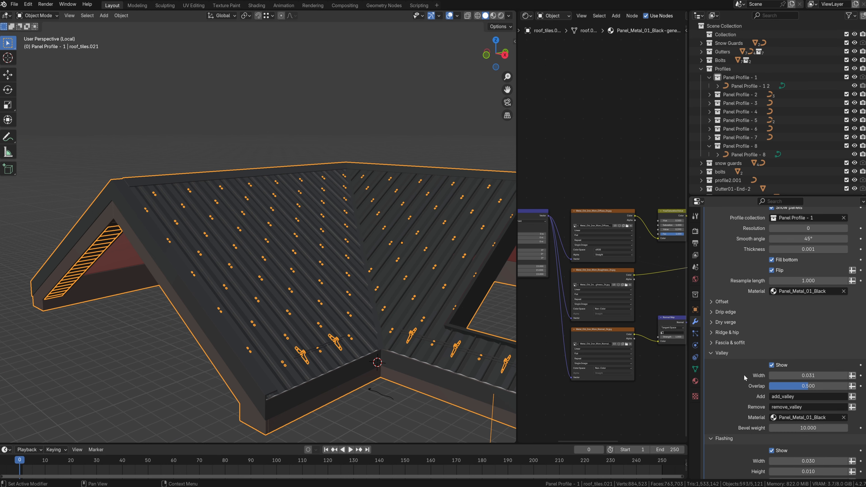